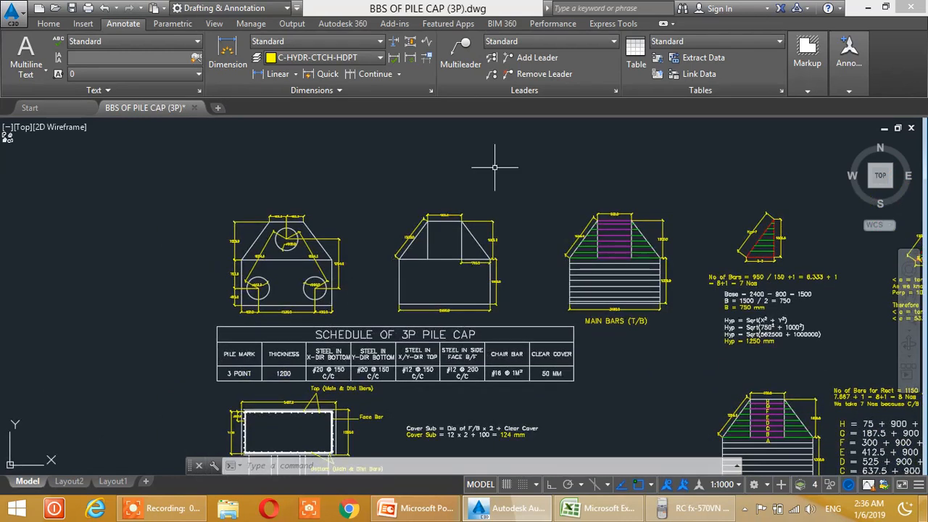
# Examine the pile positions, diameters and spacing dimensions in the plan view of the three-pile cap
pyautogui.moveTo(321, 269); pyautogui.dragTo(413, 319, button='middle')
pyautogui.scroll(-3, 412, 270)
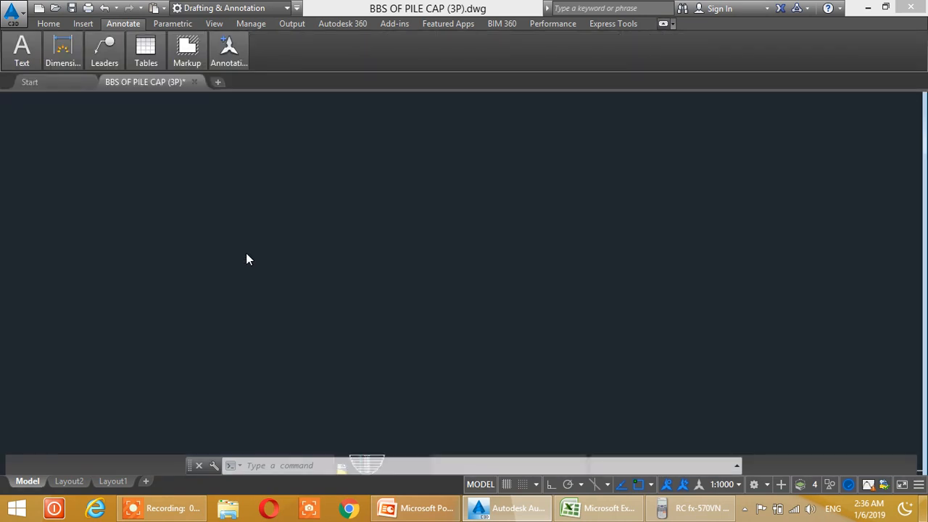
pyautogui.scroll(2, 240, 233)
pyautogui.moveTo(249, 241); pyautogui.dragTo(323, 302, button='middle')
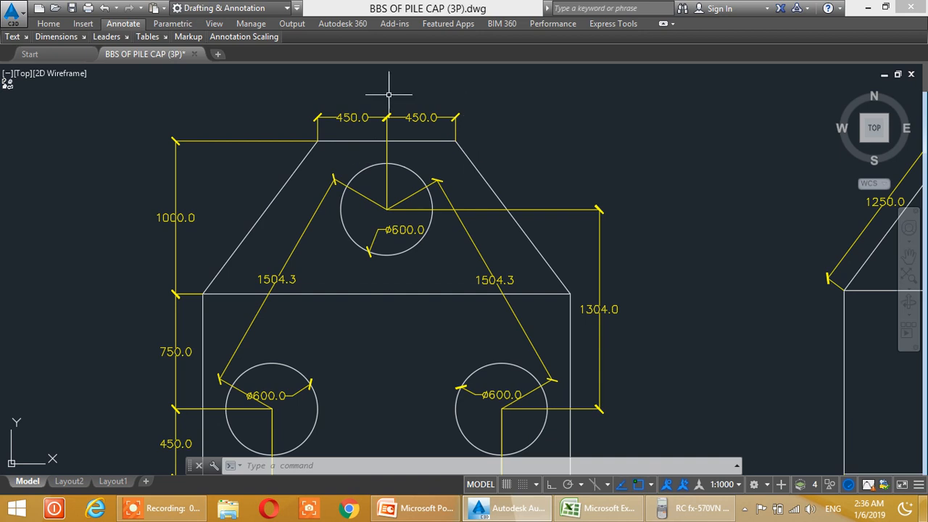
pyautogui.moveTo(368, 393); pyautogui.dragTo(353, 293, button='middle')
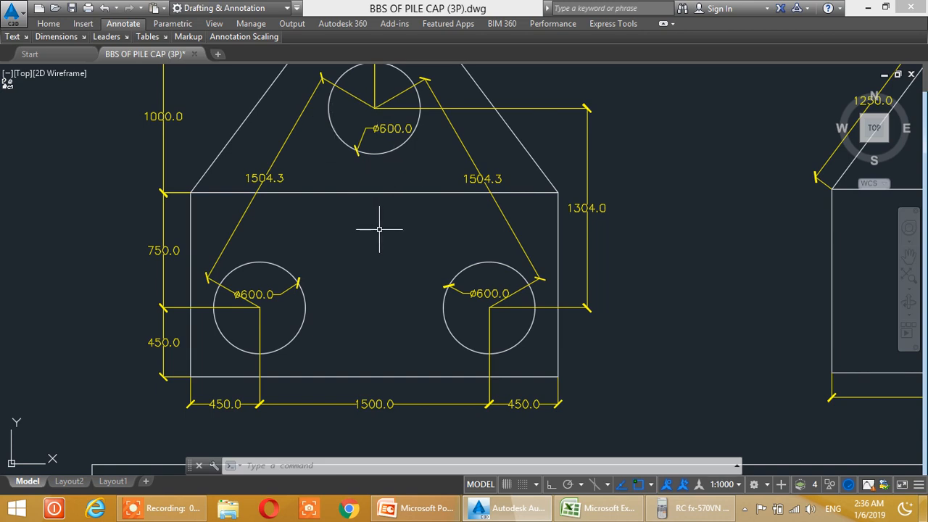
pyautogui.scroll(-2, 436, 275)
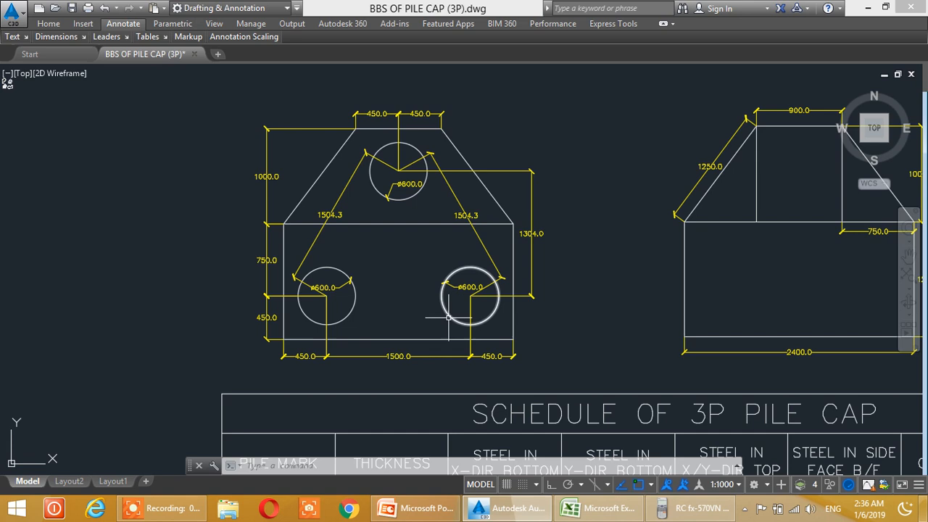
# Look over the 3P pile cap schedule and the cross-section showing the top, bottom and face bars
pyautogui.moveTo(449, 316); pyautogui.dragTo(370, 250, button='middle')
pyautogui.moveTo(464, 334); pyautogui.dragTo(355, 277, button='middle')
pyautogui.moveTo(371, 315); pyautogui.dragTo(392, 326, button='middle')
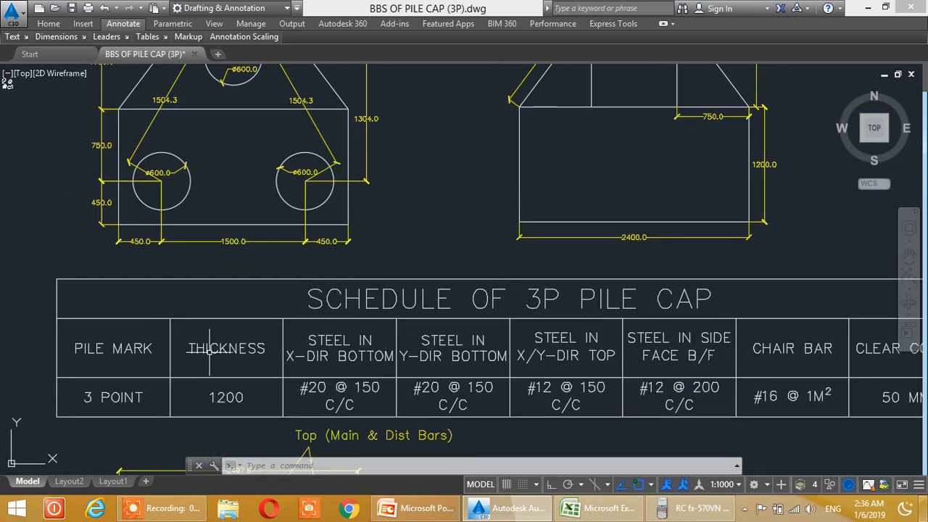
pyautogui.click(97, 399)
pyautogui.press('Escape')
pyautogui.moveTo(386, 362); pyautogui.dragTo(355, 218, button='middle')
pyautogui.moveTo(347, 369); pyautogui.dragTo(404, 227, button='middle')
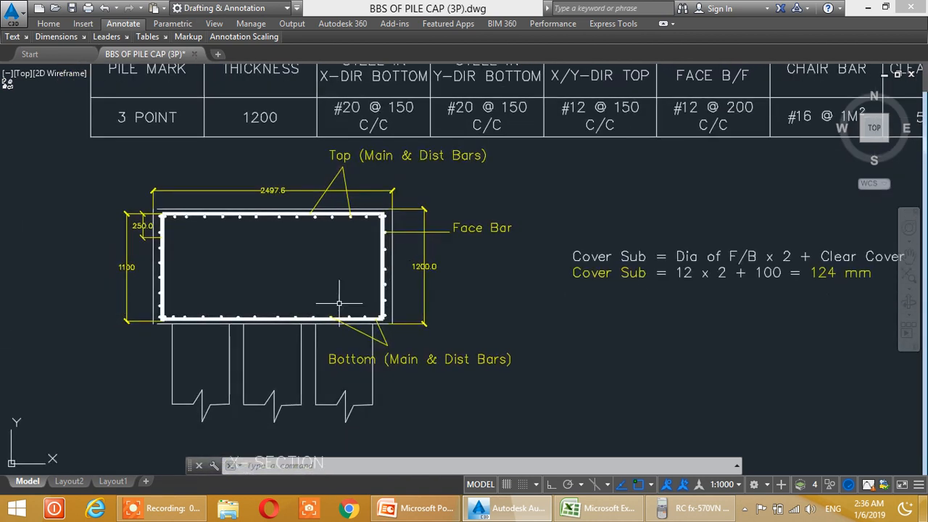
pyautogui.scroll(2, 276, 315)
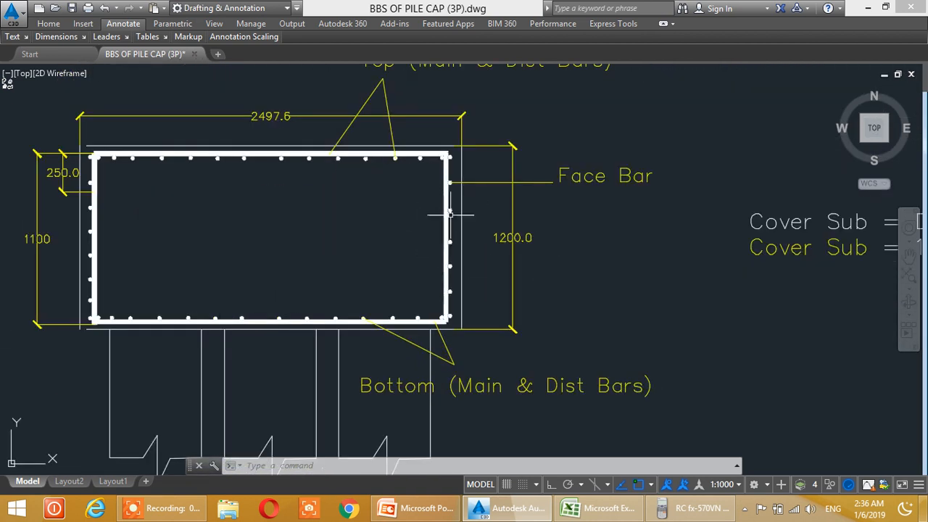
# Read the schedule's steel entries for X-direction bottom, Y-direction bottom, X/Y-direction top and side face bars
pyautogui.moveTo(406, 200); pyautogui.dragTo(410, 331, button='middle')
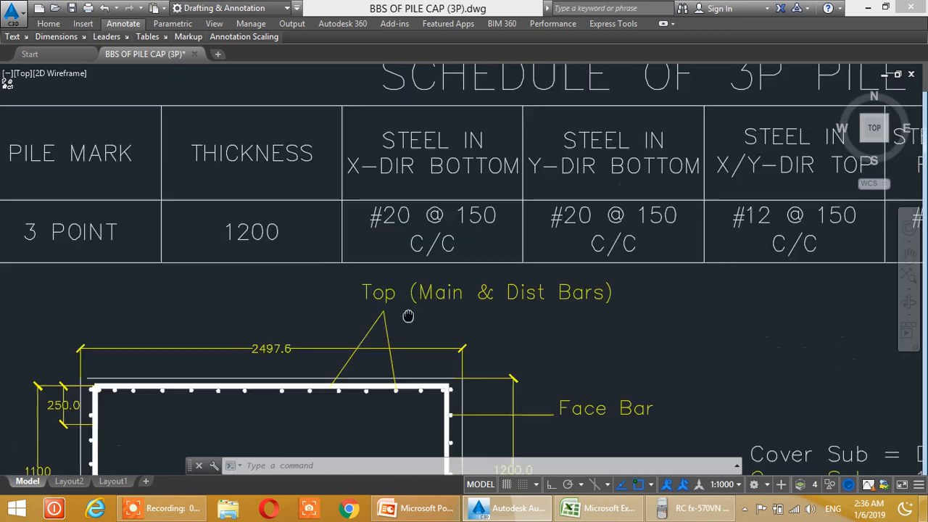
pyautogui.moveTo(427, 235); pyautogui.dragTo(410, 265, button='middle')
pyautogui.moveTo(392, 226); pyautogui.dragTo(368, 213, button='middle')
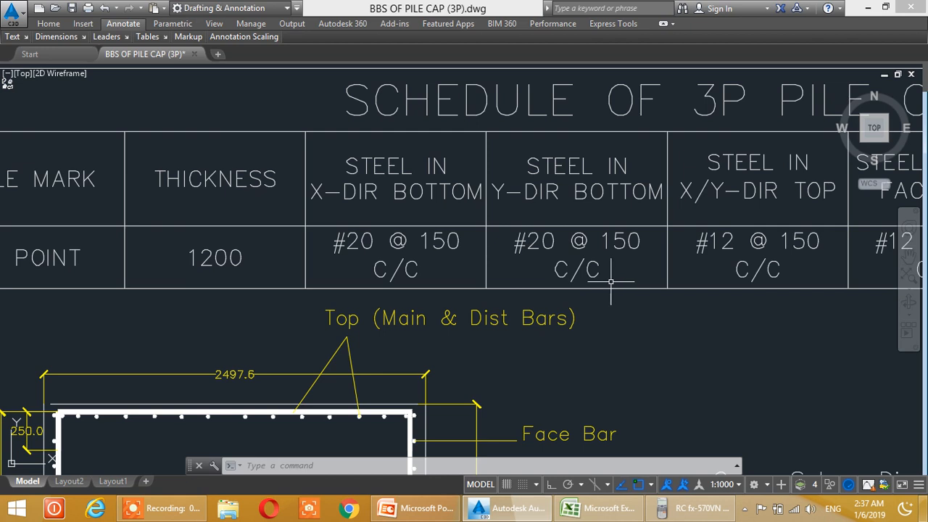
pyautogui.moveTo(587, 270); pyautogui.dragTo(484, 289, button='middle')
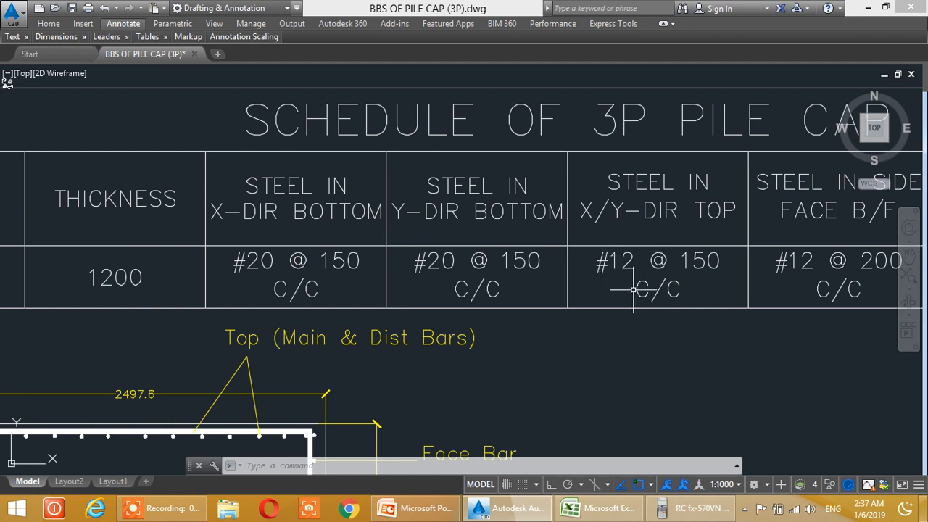
pyautogui.moveTo(643, 297); pyautogui.dragTo(514, 313, button='middle')
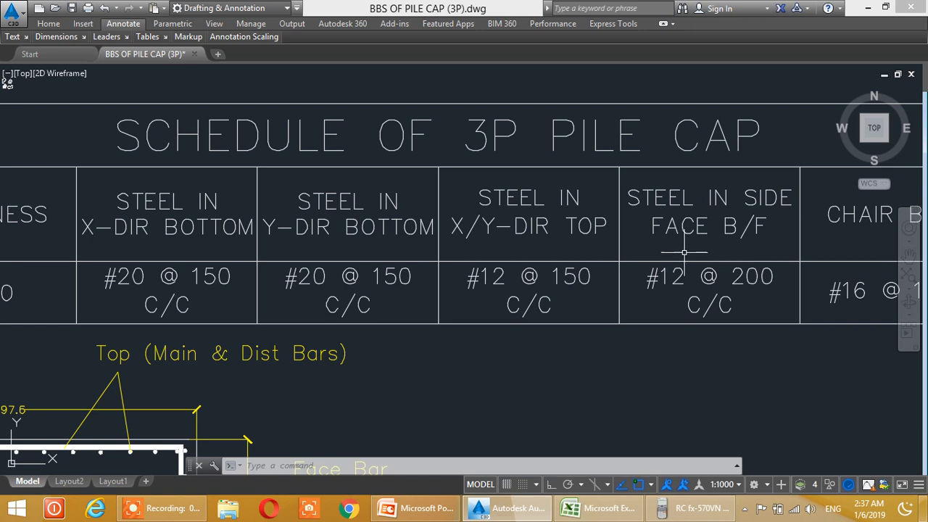
pyautogui.moveTo(709, 277)
pyautogui.mouseDown(button='middle')
pyautogui.moveTo(678, 257)
pyautogui.moveTo(651, 256)
pyautogui.mouseUp(button='middle')
pyautogui.moveTo(333, 382)
pyautogui.mouseDown(button='middle')
pyautogui.moveTo(332, 313)
pyautogui.moveTo(486, 209)
pyautogui.mouseUp(button='middle')
pyautogui.moveTo(144, 345); pyautogui.dragTo(415, 330, button='middle')
pyautogui.moveTo(515, 317); pyautogui.dragTo(296, 317, button='middle')
pyautogui.moveTo(713, 240); pyautogui.dragTo(376, 354, button='middle')
pyautogui.moveTo(591, 276); pyautogui.dragTo(520, 273, button='middle')
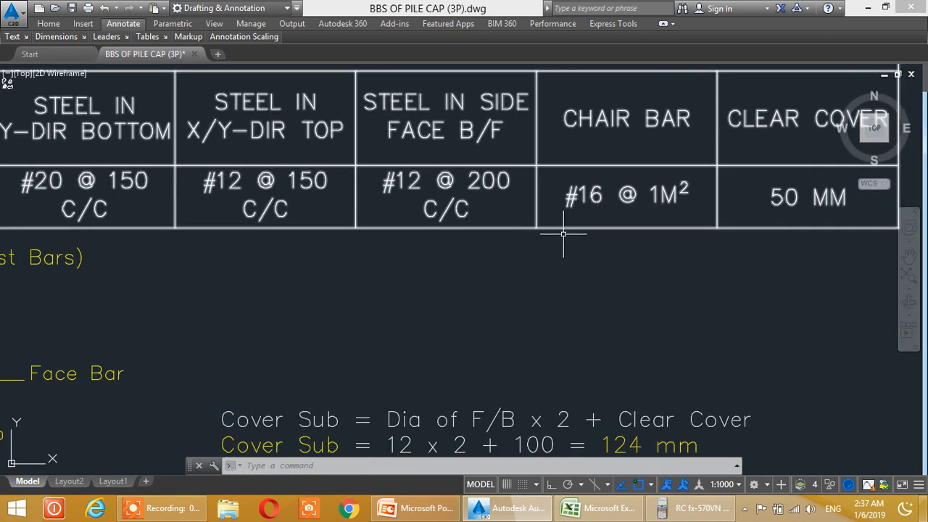
# Compare the reinforcement cross-section with the chair bar and clear cover entries in the pile cap schedule
pyautogui.moveTo(369, 356); pyautogui.dragTo(478, 257, button='middle')
pyautogui.moveTo(240, 348)
pyautogui.mouseDown(button='middle')
pyautogui.moveTo(311, 298)
pyautogui.moveTo(445, 283)
pyautogui.mouseUp(button='middle')
pyautogui.moveTo(199, 280); pyautogui.dragTo(382, 296, button='middle')
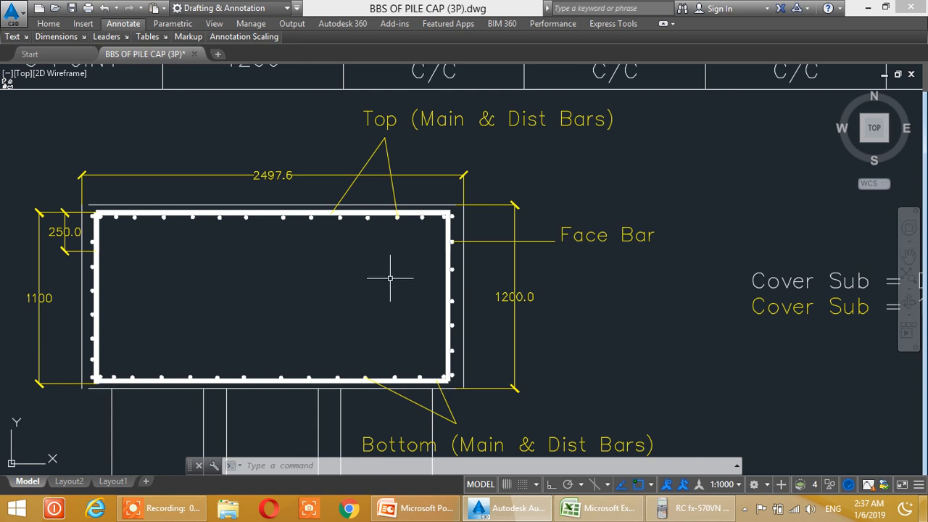
pyautogui.moveTo(596, 273); pyautogui.dragTo(297, 362, button='middle')
pyautogui.moveTo(636, 285); pyautogui.dragTo(398, 341, button='middle')
pyautogui.moveTo(631, 309)
pyautogui.mouseDown(button='middle')
pyautogui.moveTo(484, 293)
pyautogui.moveTo(566, 346)
pyautogui.moveTo(551, 352)
pyautogui.mouseUp(button='middle')
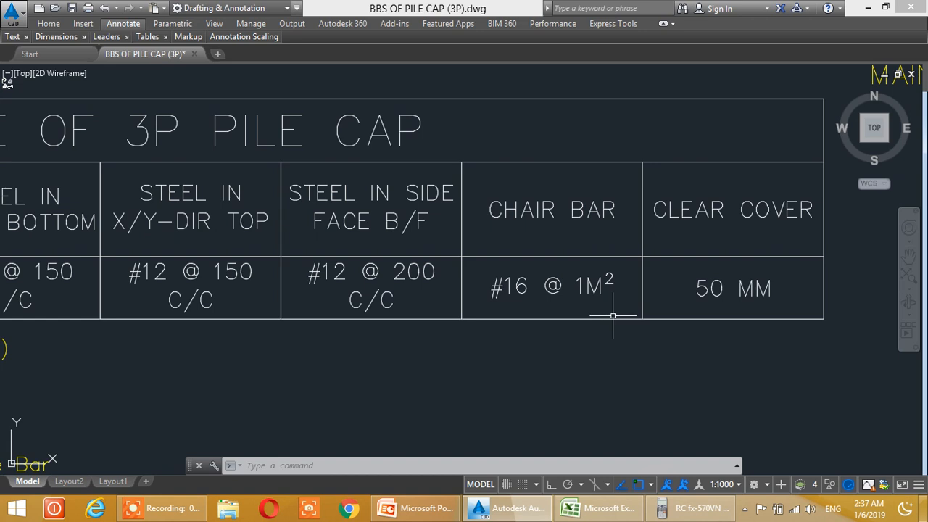
pyautogui.moveTo(625, 314)
pyautogui.mouseDown(button='middle')
pyautogui.moveTo(579, 312)
pyautogui.moveTo(716, 280)
pyautogui.moveTo(730, 266)
pyautogui.mouseUp(button='middle')
# Inspect the face bars and their dimensions in the cross-section, along with the cover subtraction note beside it
pyautogui.moveTo(217, 277); pyautogui.dragTo(377, 279, button='middle')
pyautogui.scroll(-1, 434, 278)
pyautogui.moveTo(284, 347); pyautogui.dragTo(469, 264, button='middle')
pyautogui.moveTo(252, 382)
pyautogui.mouseDown(button='middle')
pyautogui.moveTo(271, 314)
pyautogui.moveTo(237, 316)
pyautogui.moveTo(228, 367)
pyautogui.mouseUp(button='middle')
pyautogui.scroll(2, 193, 316)
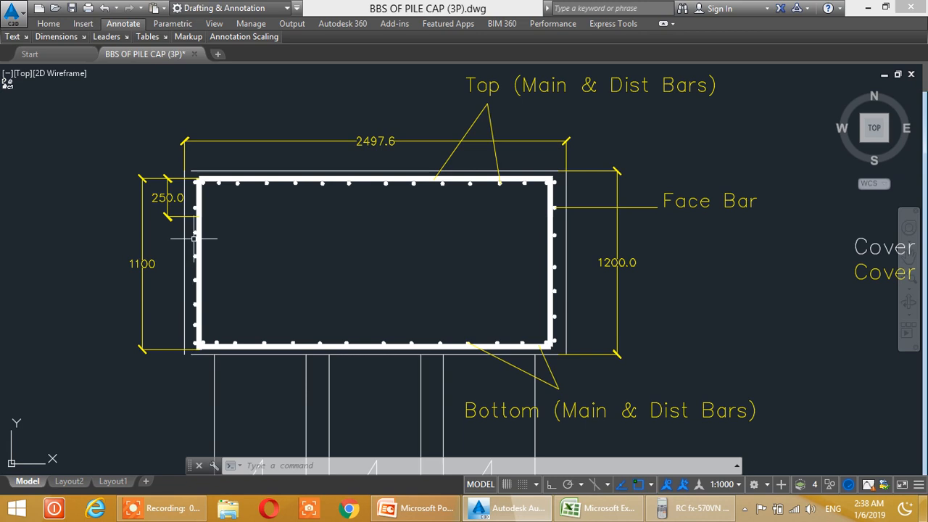
pyautogui.scroll(2, 196, 234)
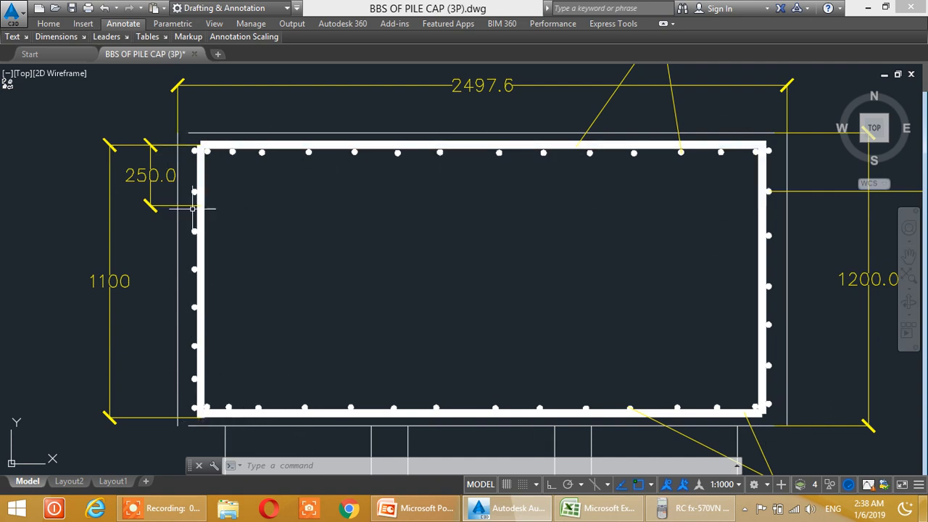
pyautogui.moveTo(702, 334); pyautogui.dragTo(508, 327, button='middle')
pyautogui.scroll(-4, 515, 311)
pyautogui.moveTo(646, 314); pyautogui.dragTo(449, 342, button='middle')
pyautogui.moveTo(771, 300); pyautogui.dragTo(546, 316, button='middle')
pyautogui.moveTo(329, 316)
pyautogui.mouseDown(button='middle')
pyautogui.moveTo(459, 352)
pyautogui.moveTo(563, 364)
pyautogui.moveTo(555, 360)
pyautogui.mouseUp(button='middle')
pyautogui.moveTo(441, 378)
pyautogui.mouseDown(button='middle')
pyautogui.moveTo(481, 327)
pyautogui.moveTo(437, 335)
pyautogui.mouseUp(button='middle')
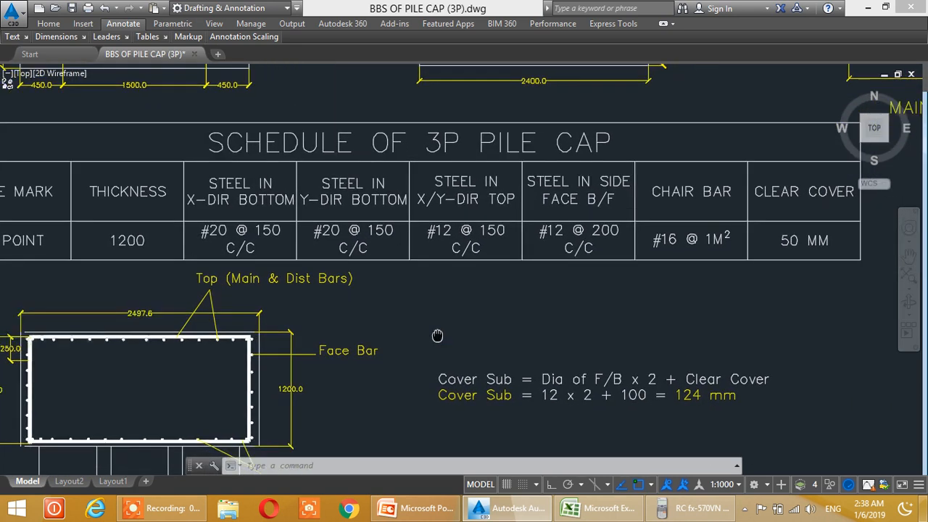
# Examine the dimensions of the pile cap outline divided into rectangles and side triangles, comparing it with the pile layout plan
pyautogui.moveTo(497, 326); pyautogui.dragTo(369, 377, button='middle')
pyautogui.moveTo(509, 403); pyautogui.dragTo(509, 506, button='middle')
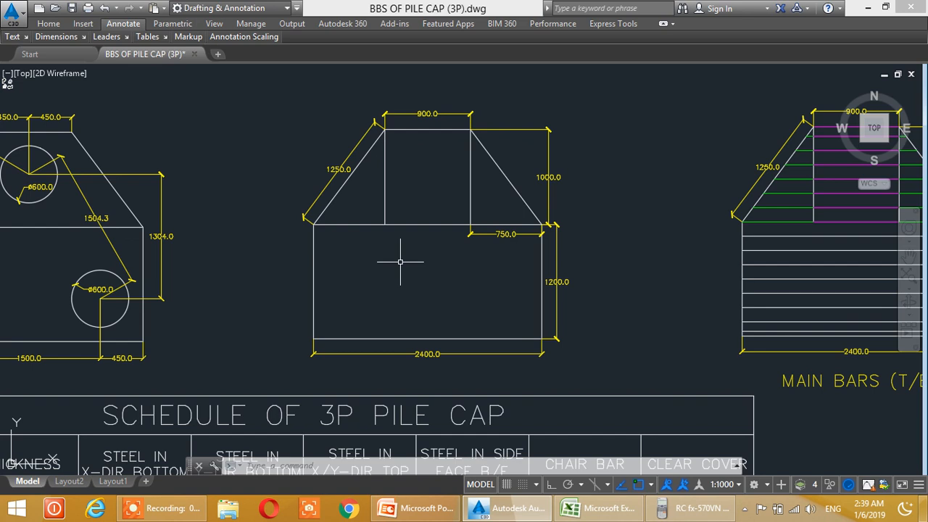
pyautogui.moveTo(398, 294)
pyautogui.mouseDown(button='middle')
pyautogui.moveTo(395, 285)
pyautogui.moveTo(411, 286)
pyautogui.mouseUp(button='middle')
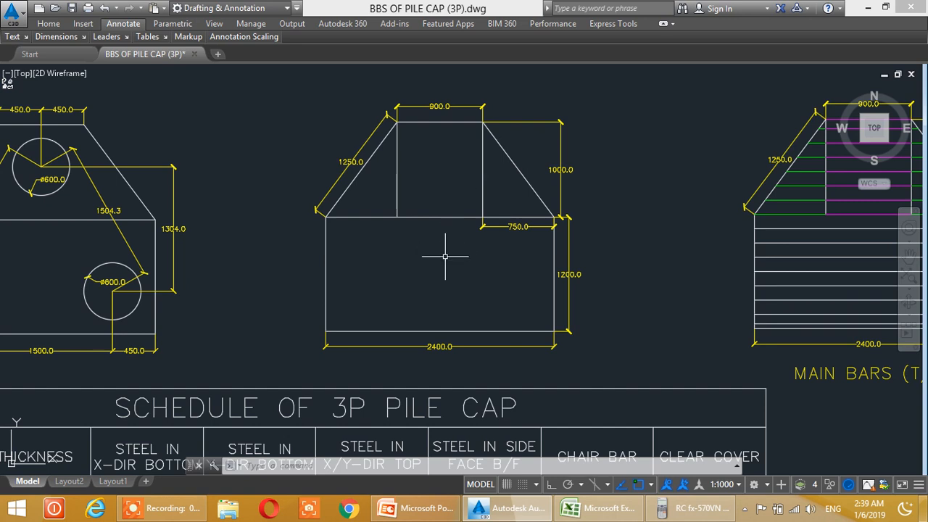
pyautogui.moveTo(388, 273); pyautogui.dragTo(397, 255, button='middle')
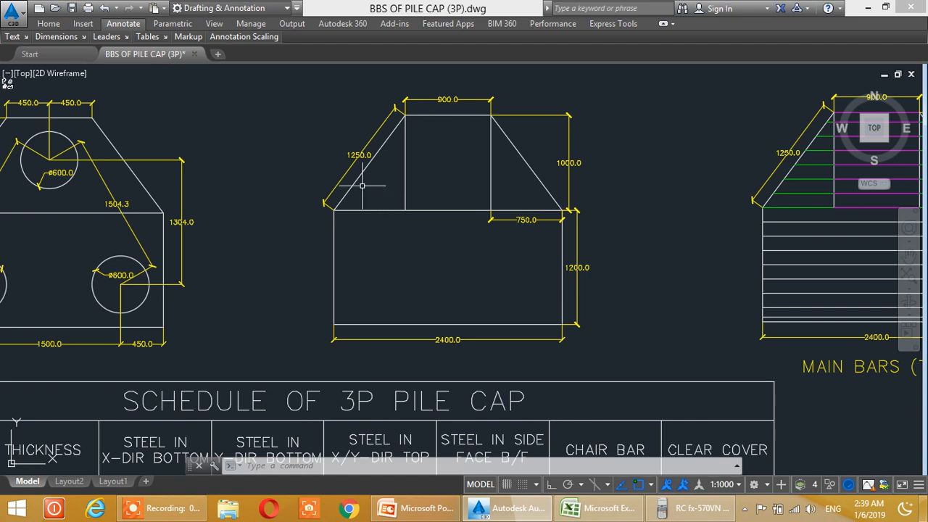
pyautogui.moveTo(355, 239); pyautogui.dragTo(511, 243, button='middle')
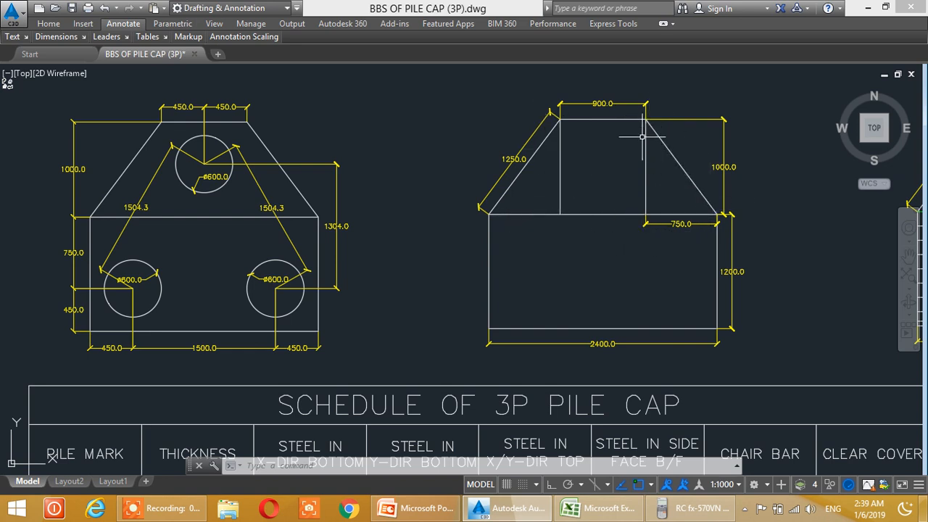
pyautogui.moveTo(611, 222); pyautogui.dragTo(520, 212, button='middle')
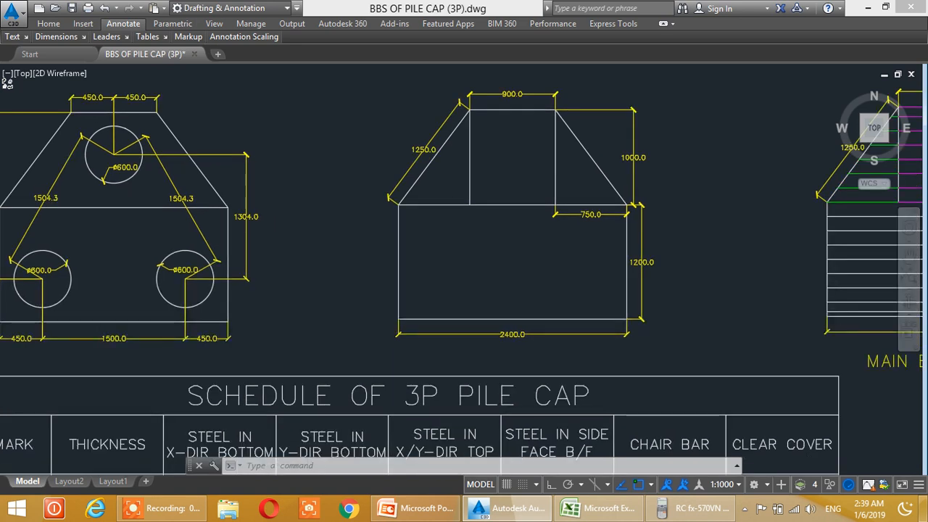
pyautogui.moveTo(580, 239); pyautogui.dragTo(544, 234, button='middle')
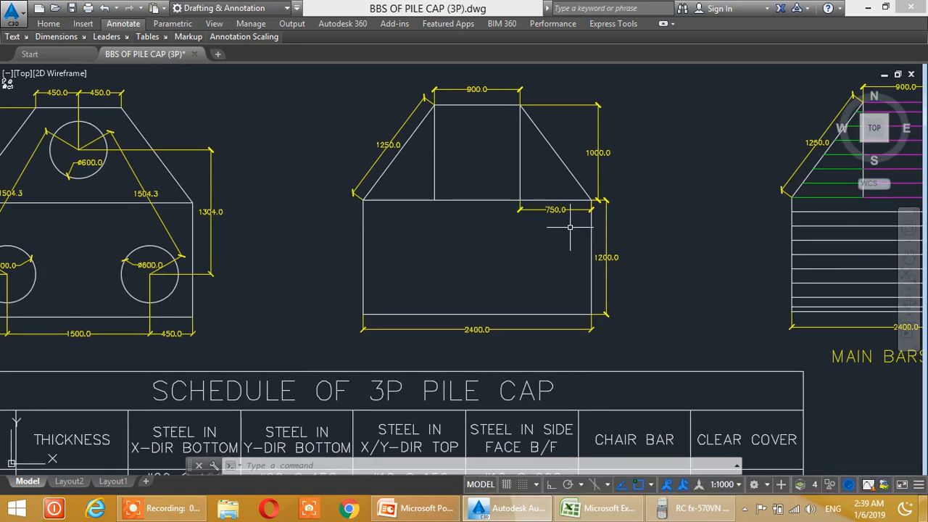
pyautogui.moveTo(557, 267)
pyautogui.mouseDown(button='middle')
pyautogui.moveTo(535, 275)
pyautogui.moveTo(555, 285)
pyautogui.mouseUp(button='middle')
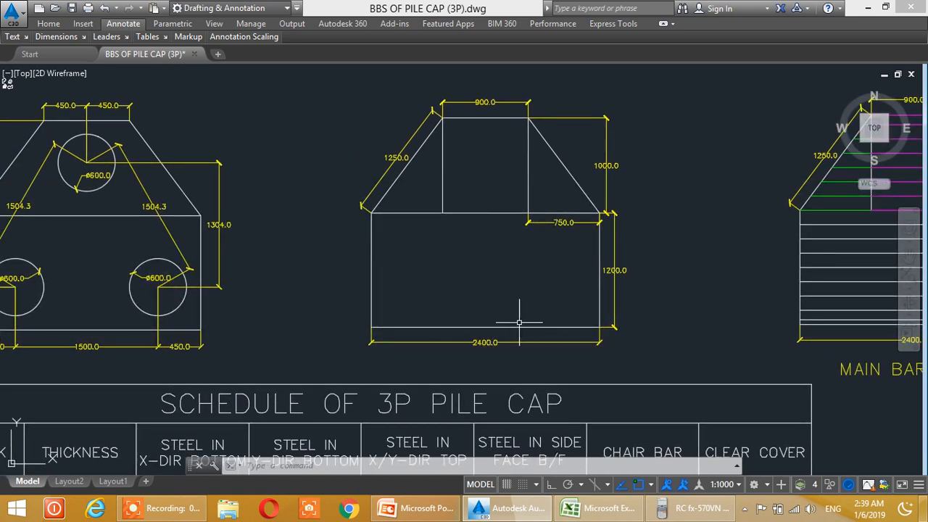
pyautogui.moveTo(282, 318); pyautogui.dragTo(440, 314, button='middle')
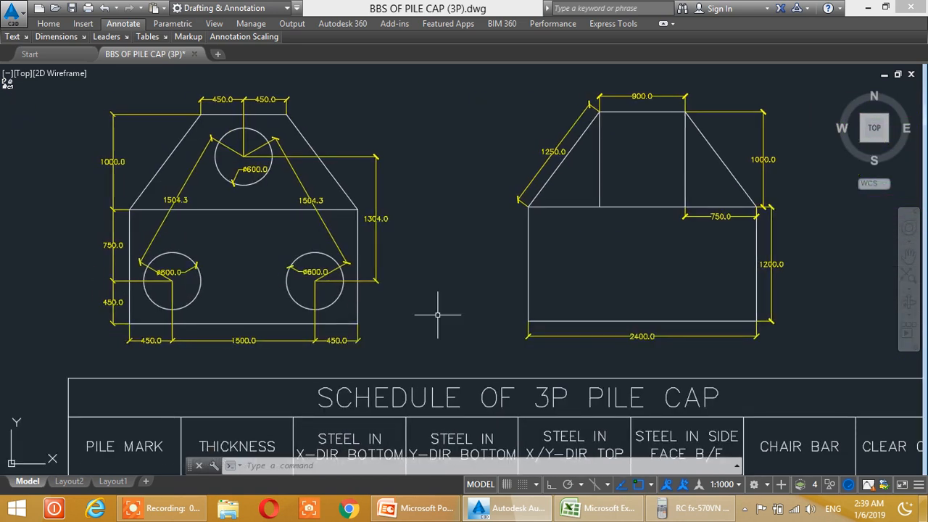
pyautogui.moveTo(668, 336); pyautogui.dragTo(487, 319, button='middle')
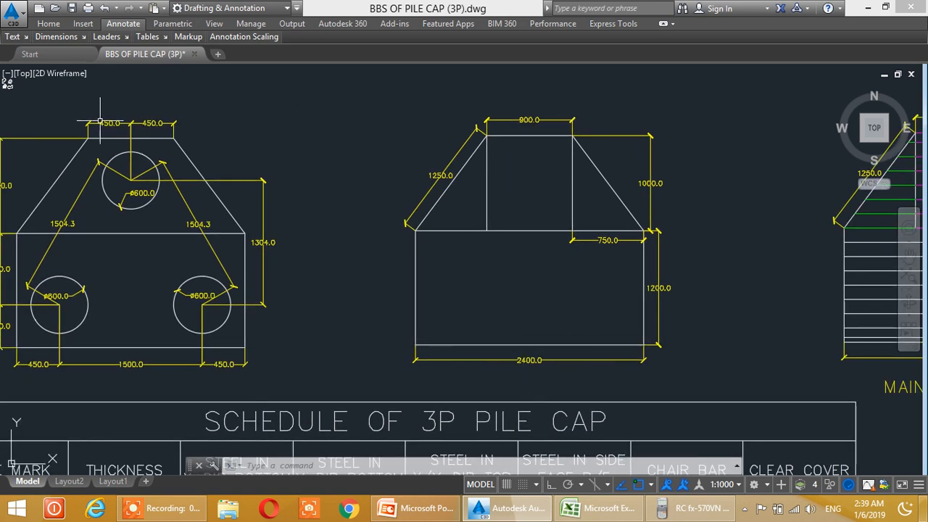
pyautogui.moveTo(539, 206); pyautogui.dragTo(408, 211, button='middle')
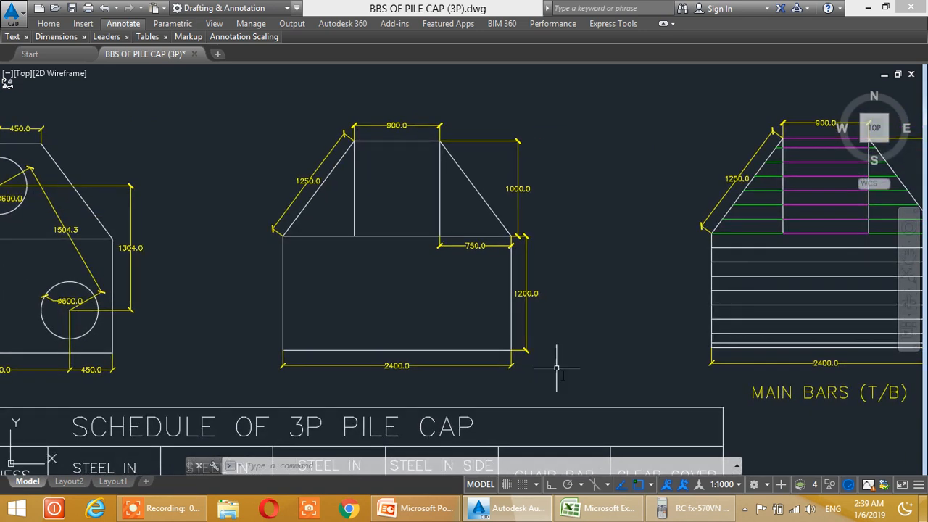
# In the Casio fx-570VN calculator emulator, compute 2400-900 and divide the answer by 2 for the side triangle's base
pyautogui.click(667, 508)
pyautogui.press('Escape')
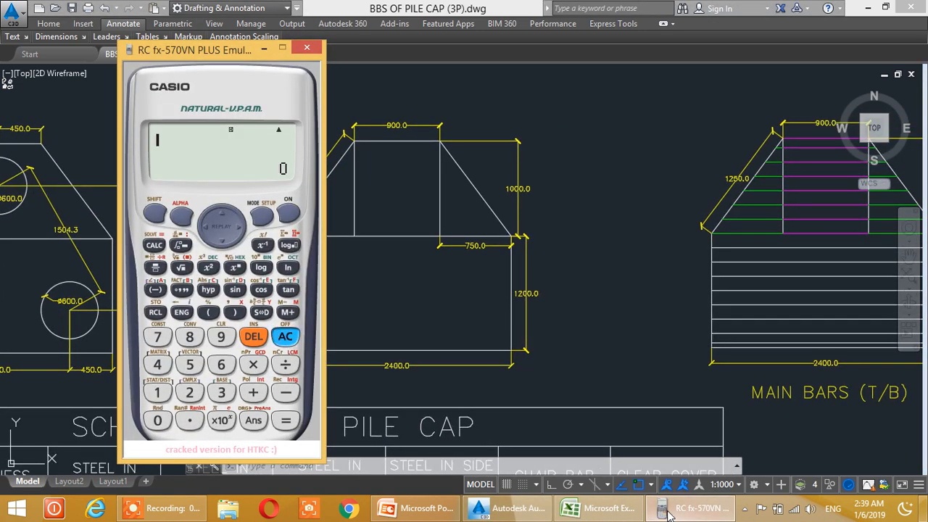
pyautogui.write('2400-900')
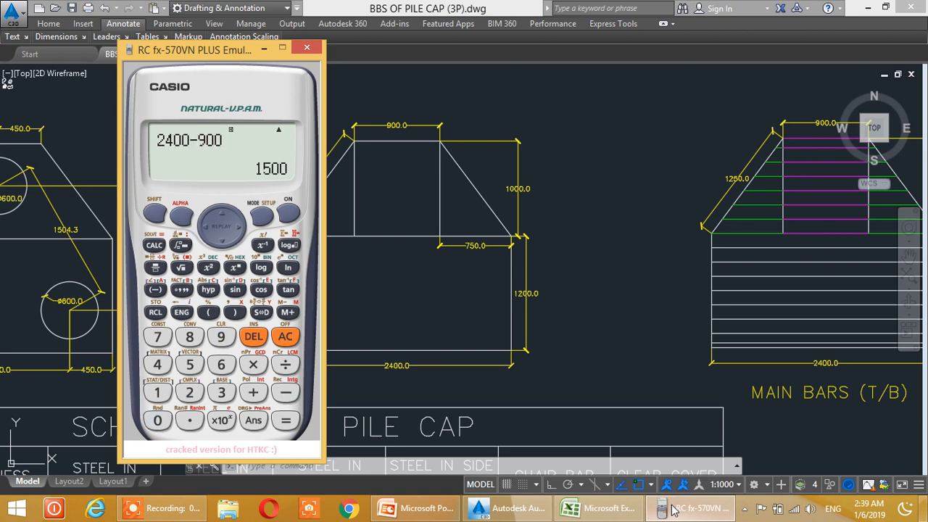
pyautogui.write('/')
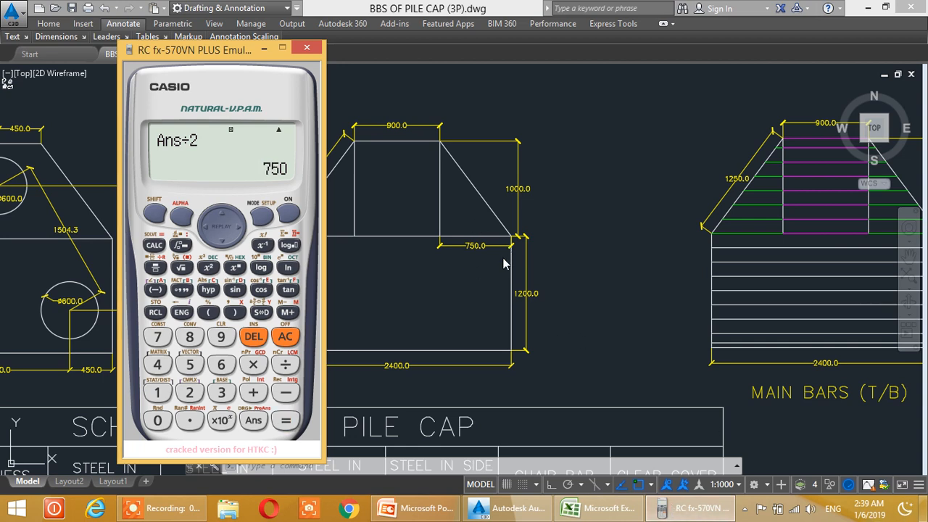
pyautogui.click(264, 48)
# Review the base and hypotenuse calculation notes against the dimensioned side triangles of the divided pile cap outline
pyautogui.scroll(2, 481, 267)
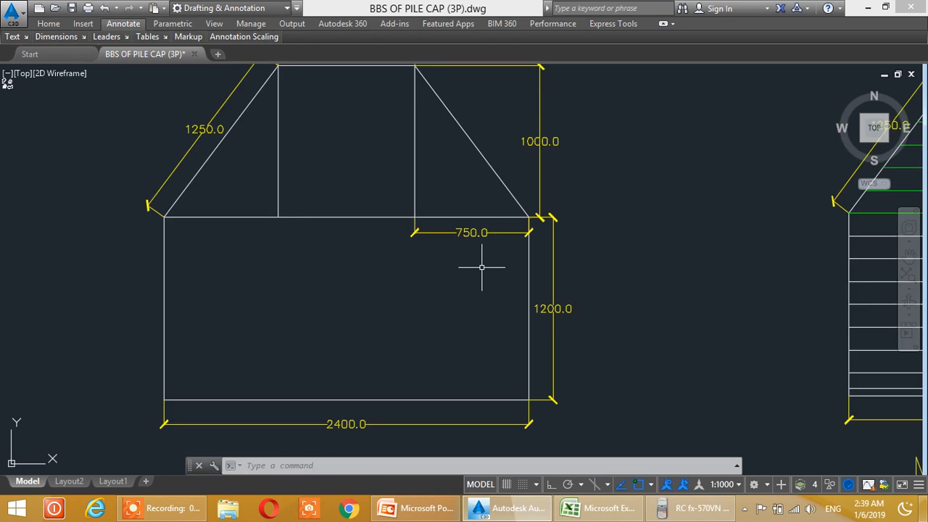
pyautogui.scroll(-3, 493, 276)
pyautogui.scroll(4, 707, 304)
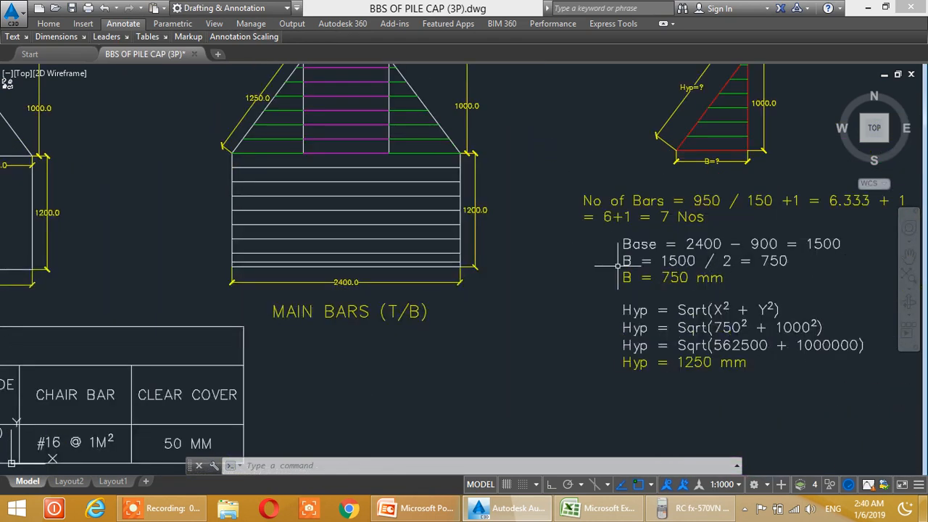
pyautogui.moveTo(174, 203); pyautogui.dragTo(579, 270, button='middle')
pyautogui.moveTo(273, 238); pyautogui.dragTo(314, 223, button='middle')
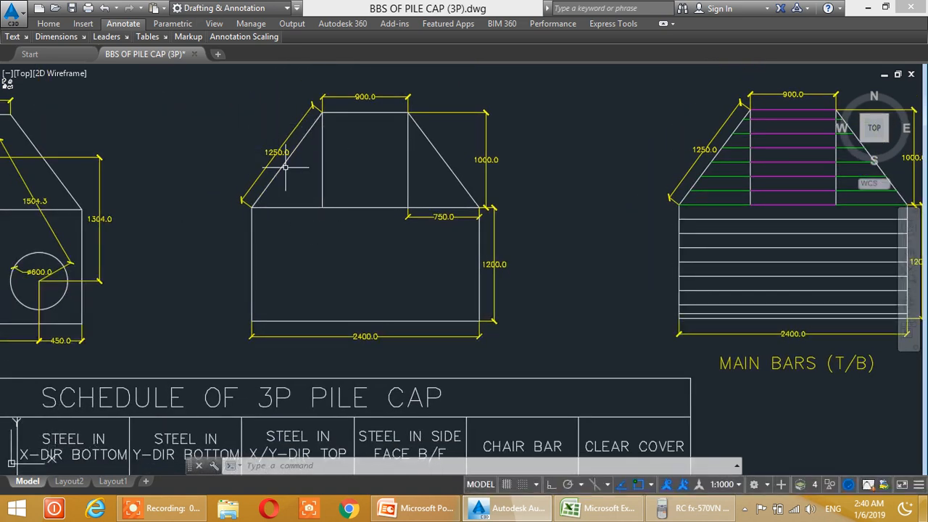
pyautogui.scroll(2, 286, 168)
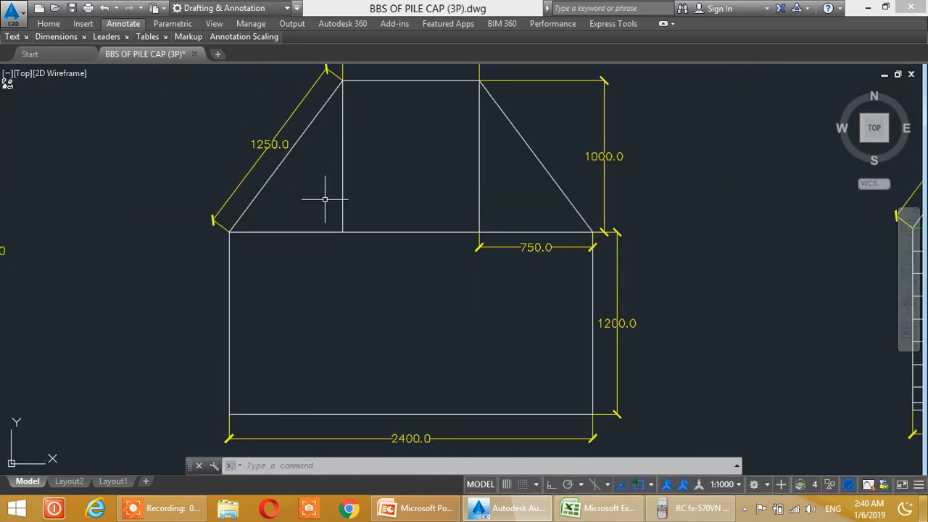
pyautogui.scroll(-5, 428, 210)
pyautogui.scroll(3, 479, 239)
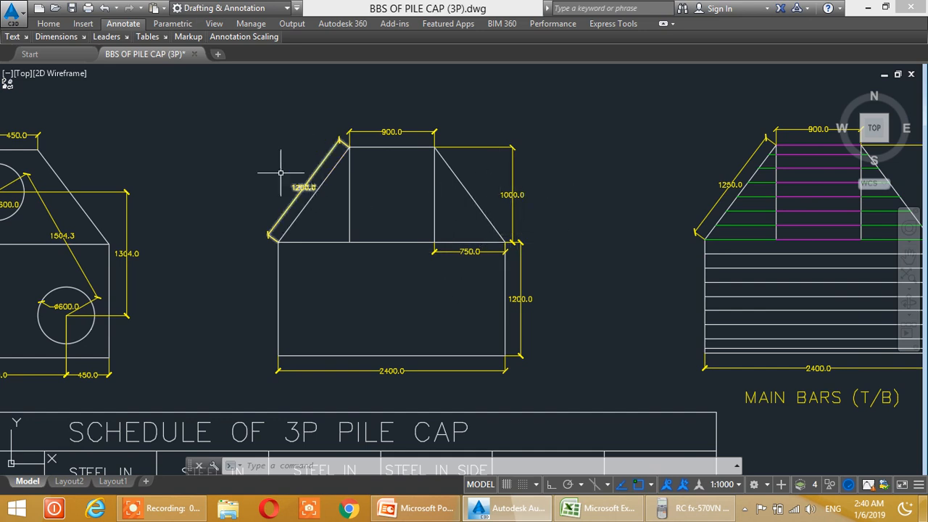
# Examine the top and bottom main bar layout of the pile cap alongside the side triangle and its number-of-bars note
pyautogui.moveTo(536, 244); pyautogui.dragTo(240, 214, button='middle')
pyautogui.moveTo(692, 232)
pyautogui.mouseDown(button='middle')
pyautogui.moveTo(404, 240)
pyautogui.moveTo(689, 224)
pyautogui.mouseUp(button='middle')
pyautogui.moveTo(430, 208)
pyautogui.mouseDown(button='middle')
pyautogui.moveTo(679, 210)
pyautogui.moveTo(618, 210)
pyautogui.mouseUp(button='middle')
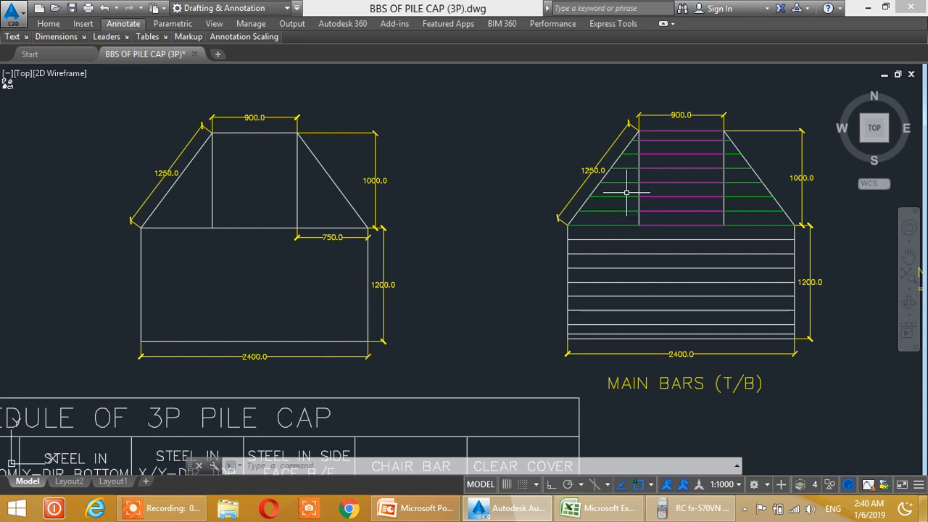
pyautogui.moveTo(713, 260); pyautogui.dragTo(331, 301, button='middle')
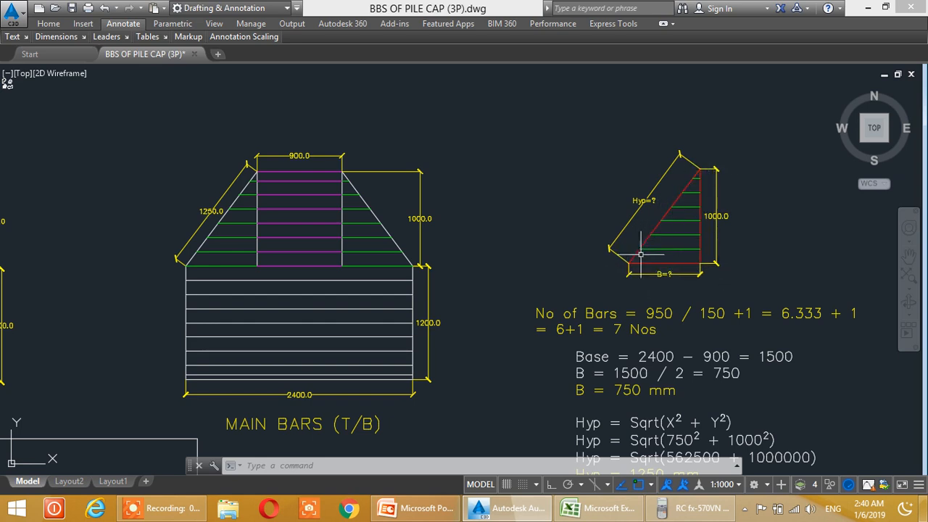
pyautogui.moveTo(696, 247)
pyautogui.mouseDown(button='middle')
pyautogui.moveTo(672, 213)
pyautogui.moveTo(640, 227)
pyautogui.moveTo(629, 209)
pyautogui.mouseUp(button='middle')
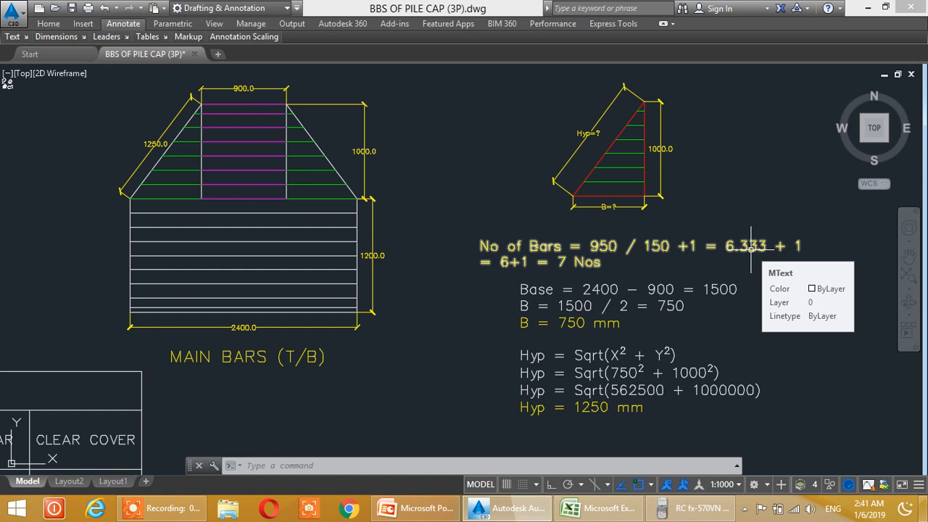
pyautogui.moveTo(585, 269); pyautogui.dragTo(609, 245, button='middle')
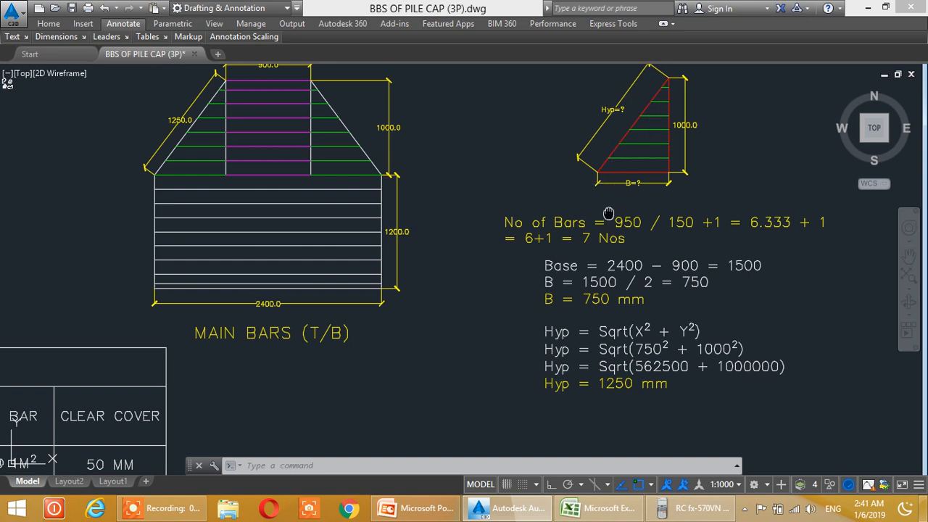
pyautogui.moveTo(611, 212); pyautogui.dragTo(612, 186, button='middle')
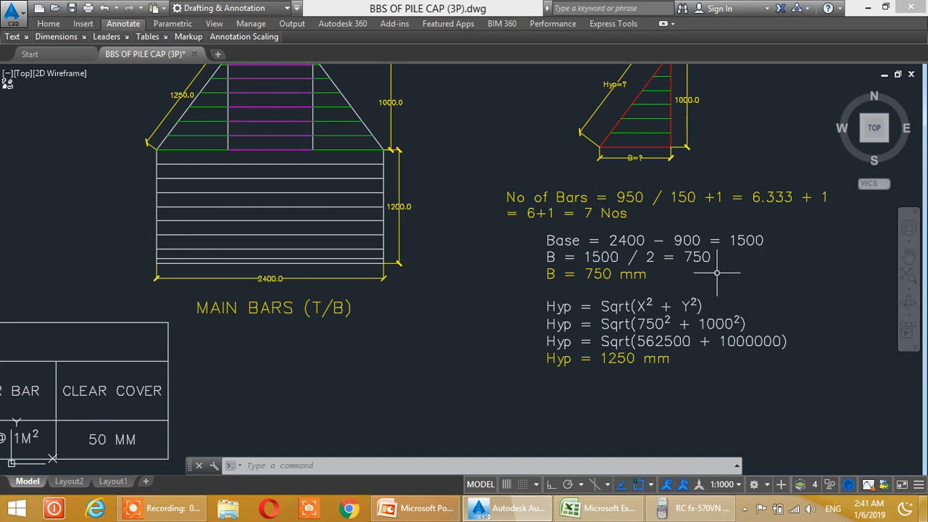
pyautogui.moveTo(596, 323); pyautogui.dragTo(577, 381, button='middle')
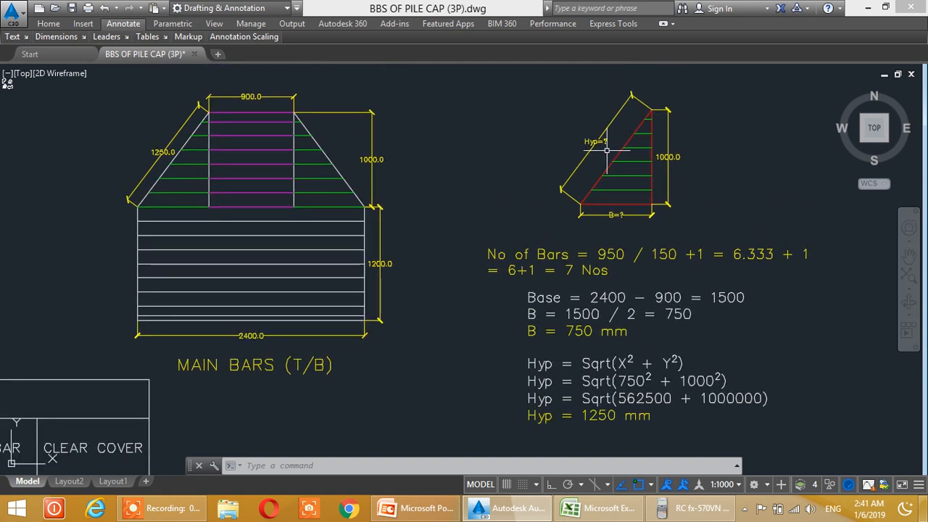
# Review the side triangle's unknown base and hypotenuse against the written subtraction and Pythagoras calculations below it
pyautogui.scroll(3, 591, 197)
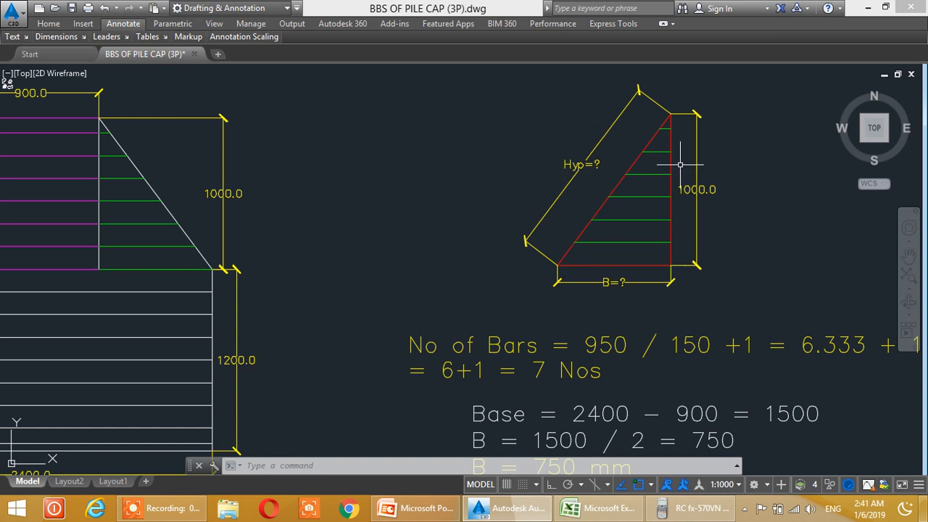
pyautogui.moveTo(608, 239); pyautogui.dragTo(553, 228, button='middle')
pyautogui.moveTo(584, 312); pyautogui.dragTo(563, 246, button='middle')
pyautogui.scroll(-2, 563, 247)
pyautogui.moveTo(561, 325); pyautogui.dragTo(534, 232, button='middle')
pyautogui.scroll(2, 480, 286)
pyautogui.moveTo(494, 300); pyautogui.dragTo(546, 296, button='middle')
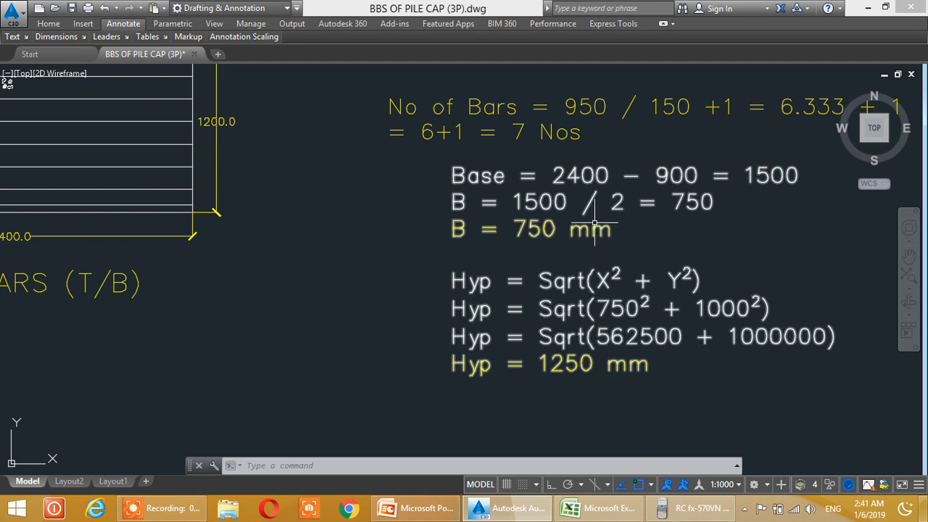
pyautogui.moveTo(594, 223); pyautogui.dragTo(584, 313, button='middle')
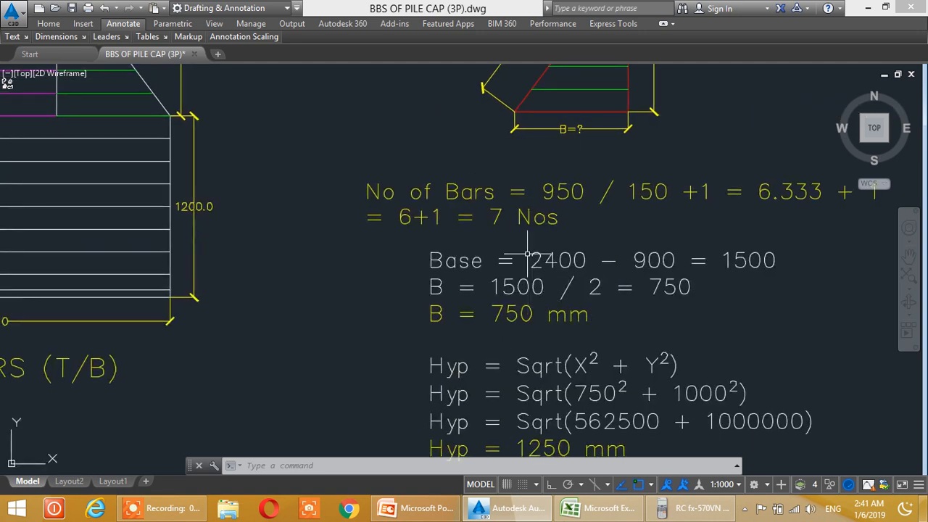
pyautogui.moveTo(574, 389); pyautogui.dragTo(559, 326, button='middle')
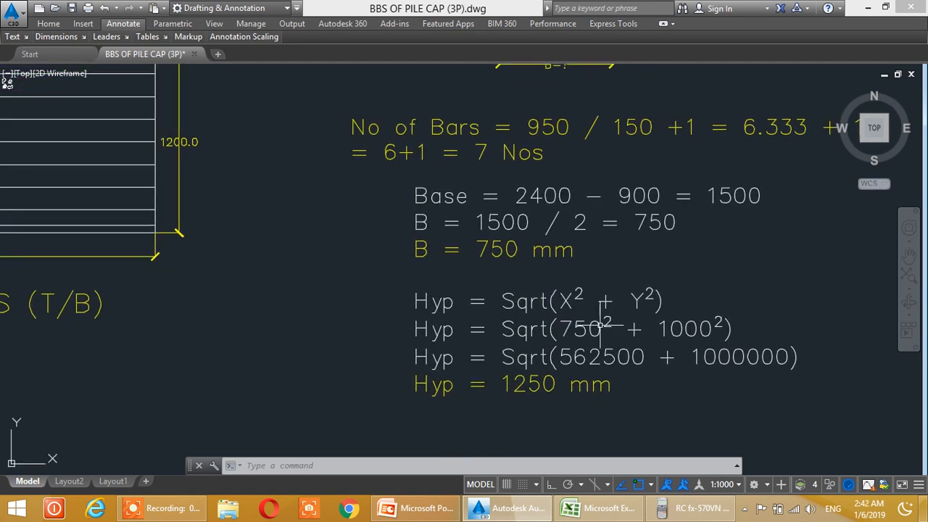
pyautogui.moveTo(614, 194); pyautogui.dragTo(566, 355, button='middle')
pyautogui.moveTo(580, 196); pyautogui.dragTo(571, 276, button='middle')
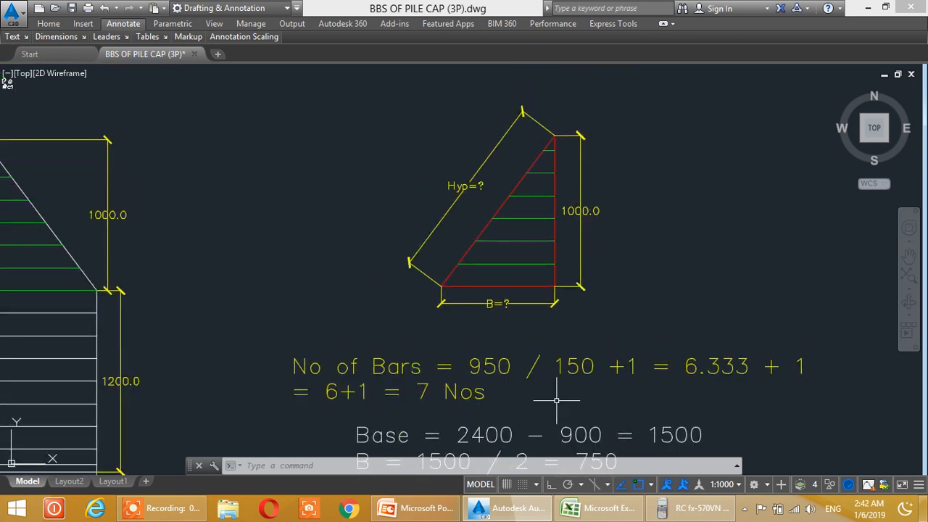
pyautogui.moveTo(556, 399); pyautogui.dragTo(586, 321, button='middle')
pyautogui.moveTo(601, 377); pyautogui.dragTo(601, 346, button='middle')
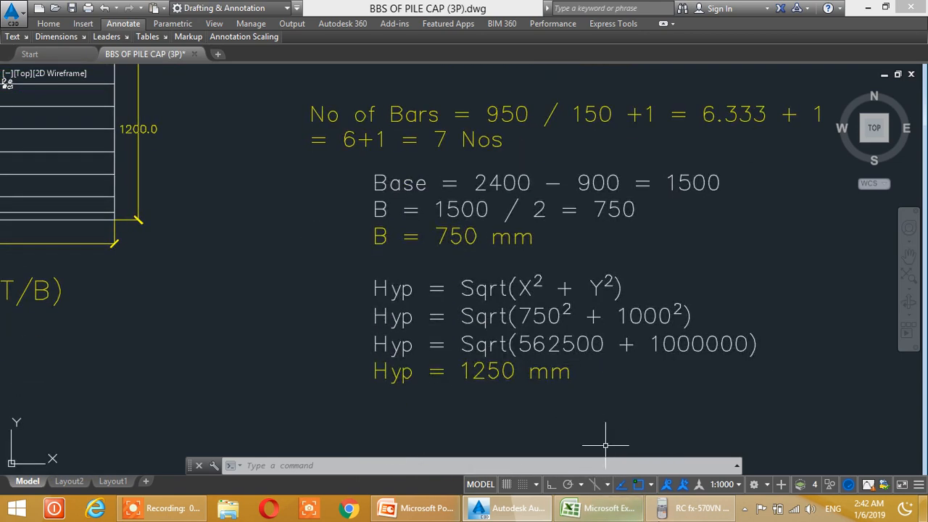
# In the Casio fx-570VN calculator emulator, compute √(750²+1000²) for the side triangle's hypotenuse
pyautogui.click(694, 512)
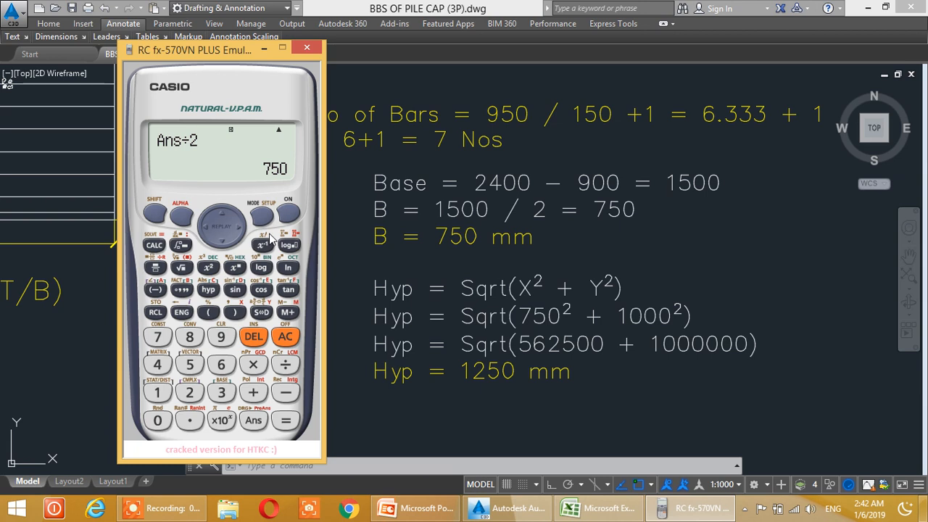
pyautogui.press('Escape')
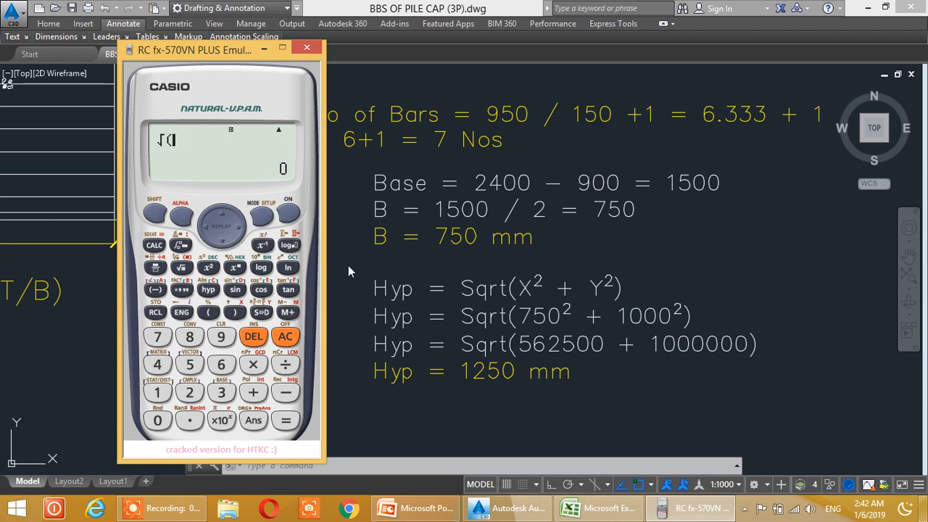
pyautogui.write('750')
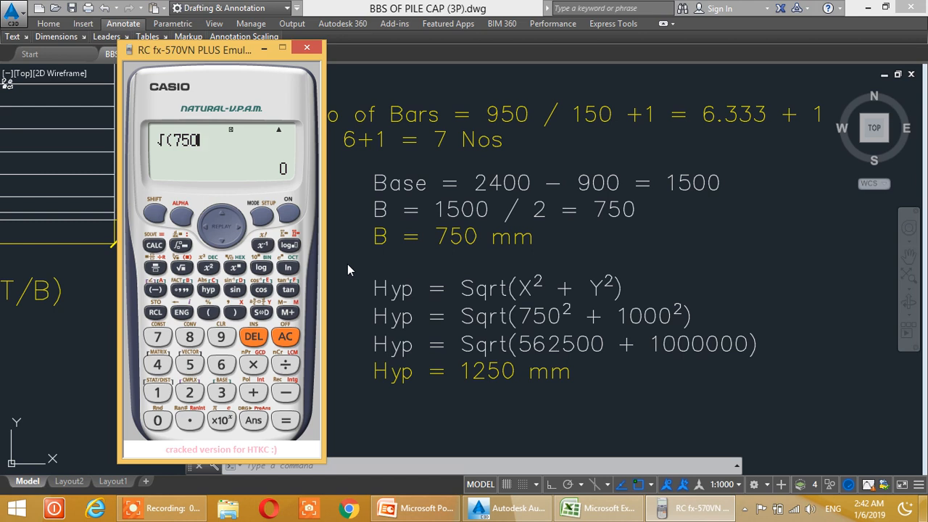
pyautogui.click(208, 269)
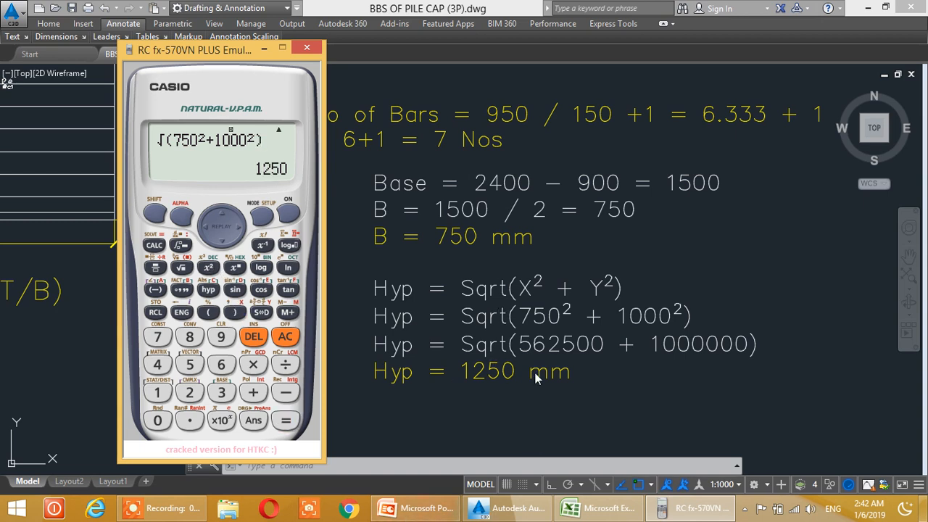
pyautogui.click(264, 49)
# Inspect the side triangle's sides and horizontal bars in relation to the main bar layout and the base note
pyautogui.moveTo(458, 145); pyautogui.dragTo(455, 303, button='middle')
pyautogui.moveTo(461, 114)
pyautogui.mouseDown(button='middle')
pyautogui.moveTo(445, 274)
pyautogui.moveTo(444, 261)
pyautogui.mouseUp(button='middle')
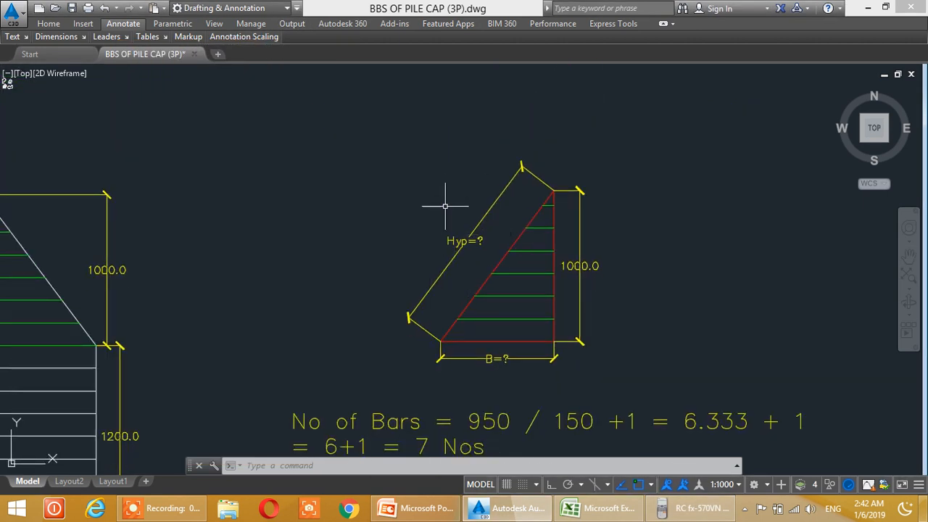
pyautogui.scroll(-3, 442, 272)
pyautogui.scroll(2, 467, 228)
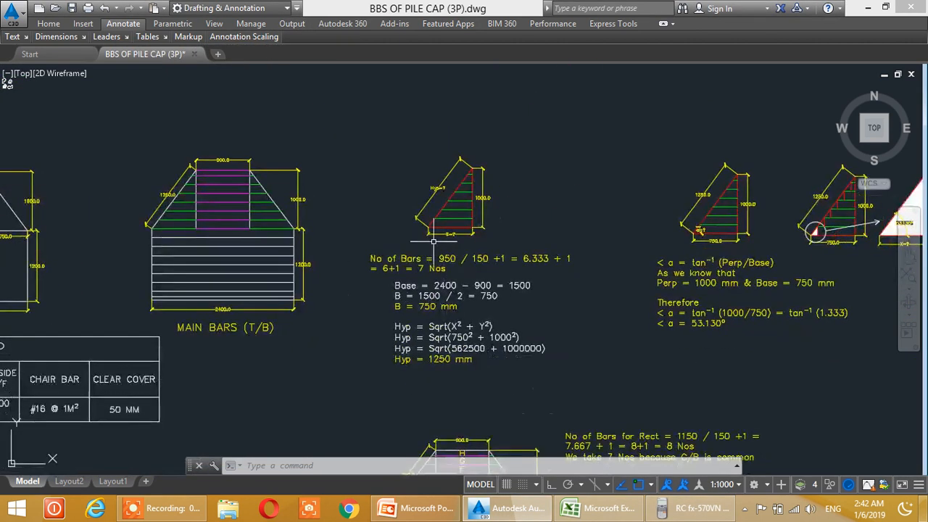
pyautogui.moveTo(468, 228); pyautogui.dragTo(470, 208, button='middle')
pyautogui.moveTo(484, 299)
pyautogui.mouseDown(button='middle')
pyautogui.moveTo(477, 286)
pyautogui.moveTo(472, 294)
pyautogui.mouseUp(button='middle')
pyautogui.scroll(2, 427, 244)
pyautogui.moveTo(444, 205)
pyautogui.mouseDown(button='middle')
pyautogui.moveTo(478, 285)
pyautogui.moveTo(513, 279)
pyautogui.moveTo(530, 260)
pyautogui.mouseUp(button='middle')
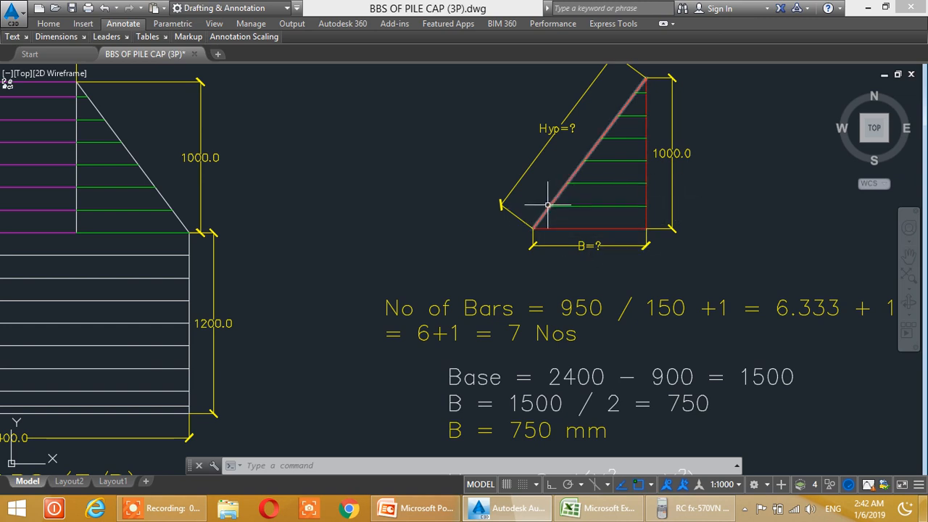
# Examine the dimensioned side triangle with unknown angle a and the inverse-tangent calculation note beneath it
pyautogui.moveTo(597, 220); pyautogui.dragTo(590, 219, button='middle')
pyautogui.moveTo(684, 259); pyautogui.dragTo(401, 257, button='middle')
pyautogui.moveTo(752, 276); pyautogui.dragTo(445, 259, button='middle')
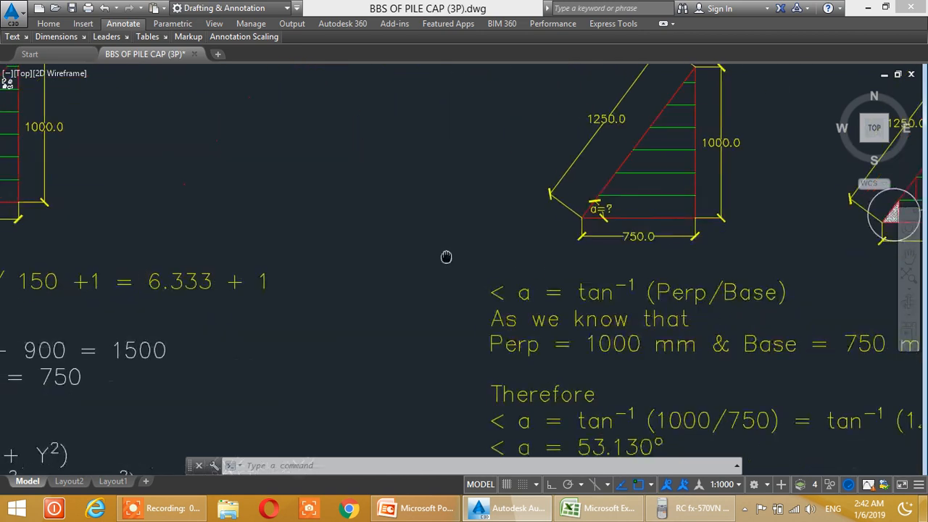
pyautogui.moveTo(649, 259); pyautogui.dragTo(553, 253, button='middle')
pyautogui.scroll(2, 553, 253)
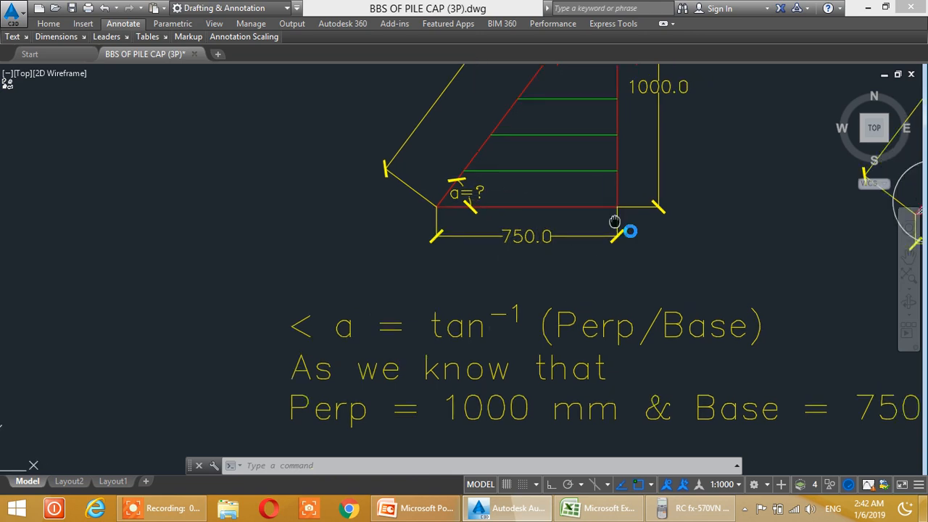
pyautogui.moveTo(627, 225); pyautogui.dragTo(497, 233, button='middle')
pyautogui.moveTo(699, 257)
pyautogui.mouseDown(button='middle')
pyautogui.moveTo(530, 255)
pyautogui.moveTo(679, 259)
pyautogui.moveTo(602, 274)
pyautogui.moveTo(605, 366)
pyautogui.mouseUp(button='middle')
# Study the circled hatched corner of the stepped triangle and its enlarged detail, along with the tangent derivation of X
pyautogui.scroll(-2, 634, 253)
pyautogui.scroll(2, 616, 268)
pyautogui.scroll(2, 601, 333)
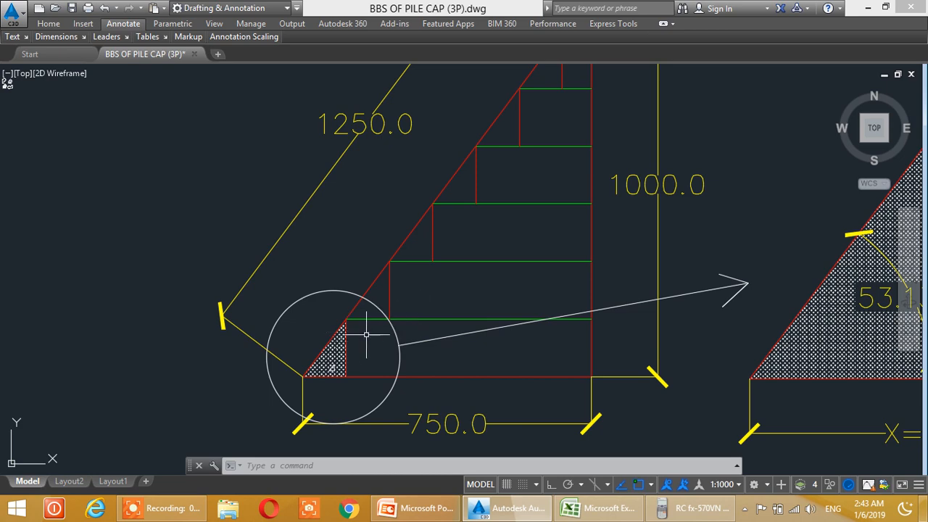
pyautogui.moveTo(591, 327); pyautogui.dragTo(477, 304, button='middle')
pyautogui.moveTo(627, 319); pyautogui.dragTo(288, 323, button='middle')
pyautogui.moveTo(638, 282); pyautogui.dragTo(360, 363, button='middle')
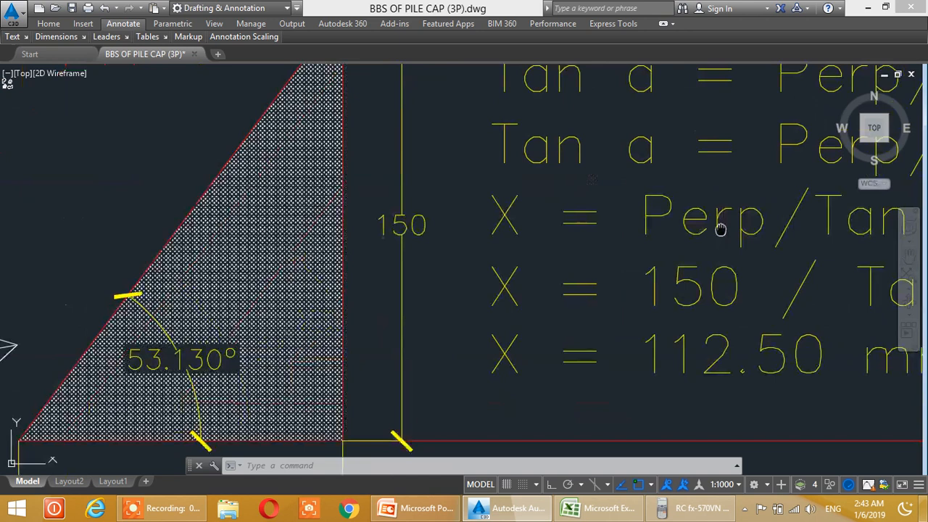
pyautogui.moveTo(721, 230); pyautogui.dragTo(567, 324, button='middle')
pyautogui.scroll(-4, 572, 260)
pyautogui.moveTo(572, 259); pyautogui.dragTo(510, 265, button='middle')
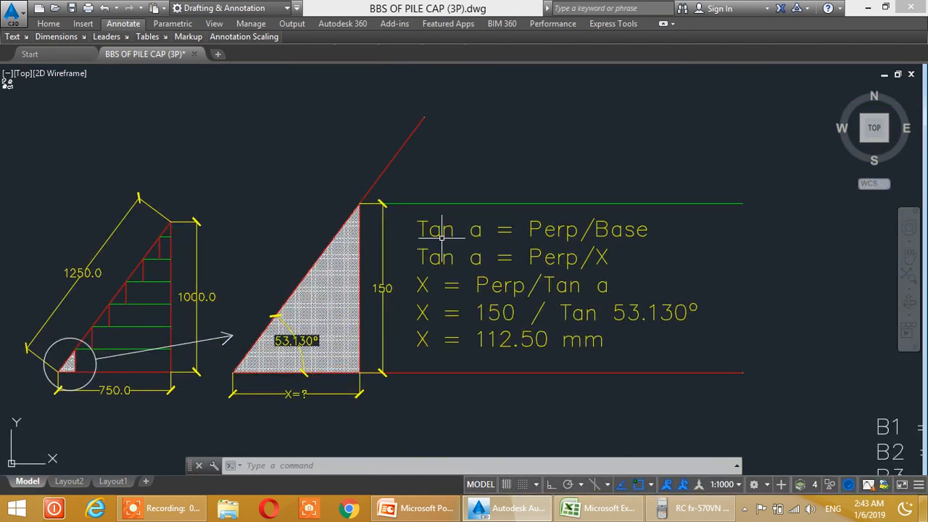
pyautogui.scroll(2, 470, 253)
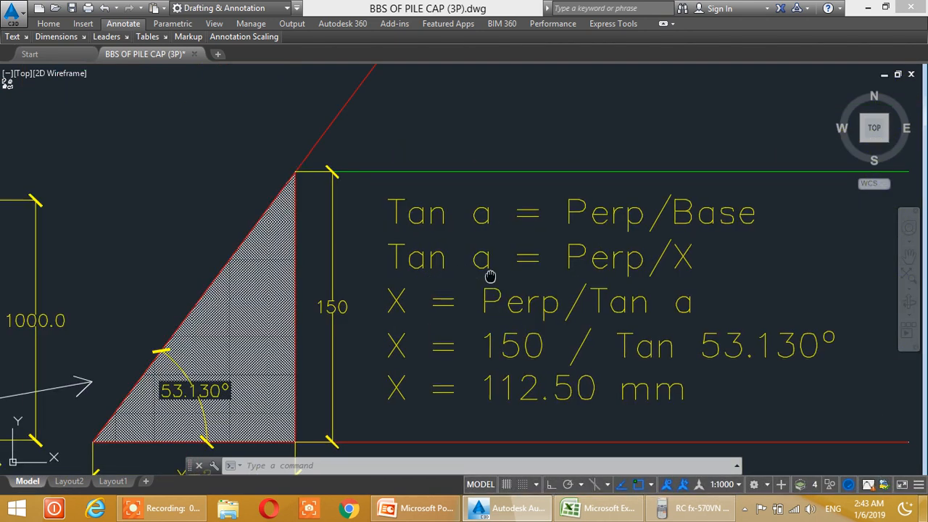
pyautogui.moveTo(488, 275); pyautogui.dragTo(496, 255, button='middle')
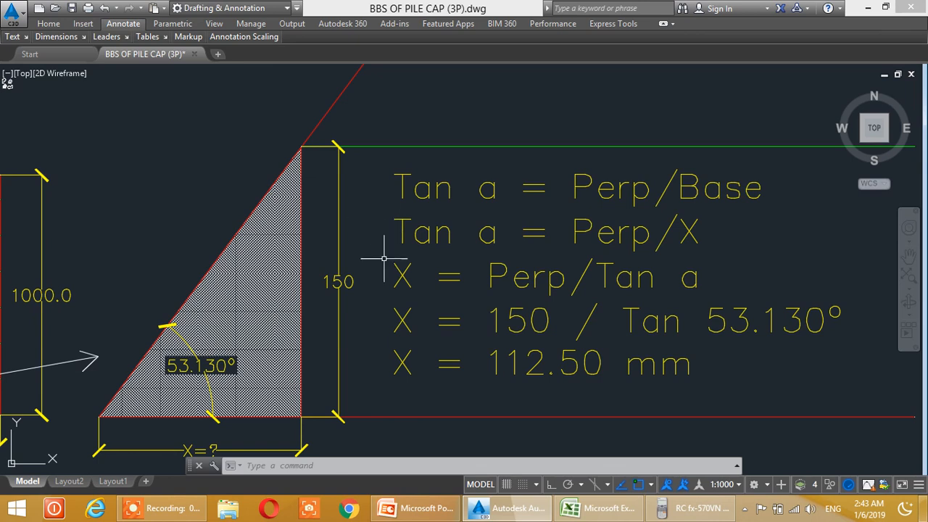
pyautogui.moveTo(379, 294); pyautogui.dragTo(368, 245, button='middle')
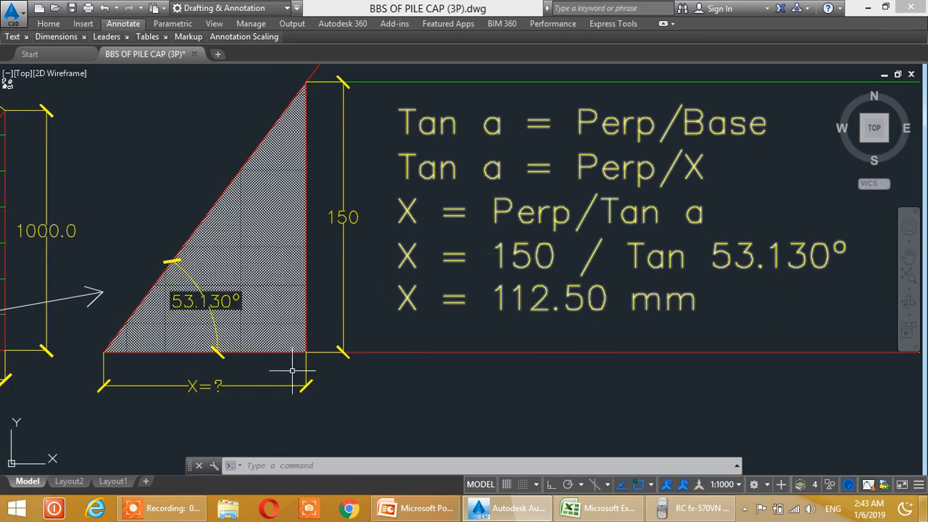
pyautogui.moveTo(296, 348); pyautogui.dragTo(239, 394, button='middle')
pyautogui.moveTo(441, 258); pyautogui.dragTo(425, 294, button='middle')
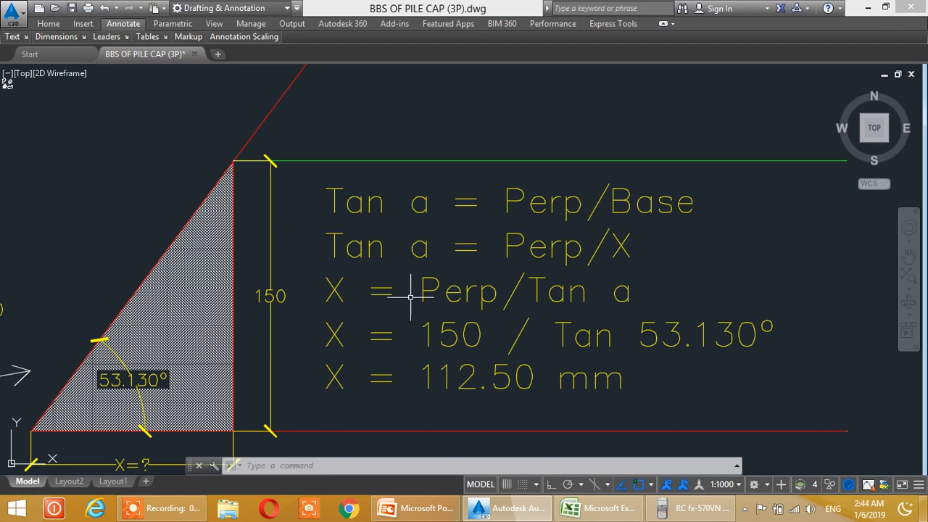
# Compare the angle triangle and the stepped triangle with the enlarged hatched detail, rechecking how X follows from the bar spacing and angle
pyautogui.scroll(-5, 305, 298)
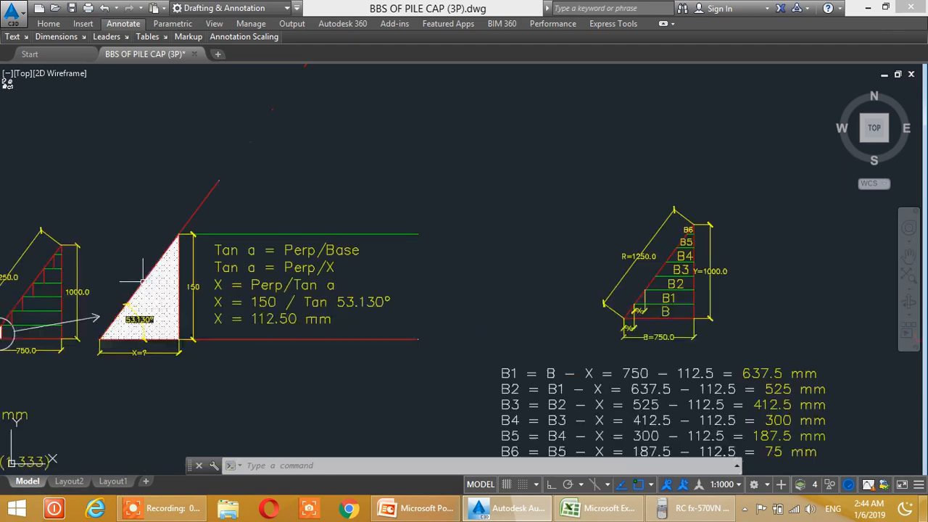
pyautogui.scroll(4, 95, 294)
pyautogui.moveTo(166, 327)
pyautogui.mouseDown(button='middle')
pyautogui.moveTo(189, 308)
pyautogui.moveTo(538, 303)
pyautogui.mouseUp(button='middle')
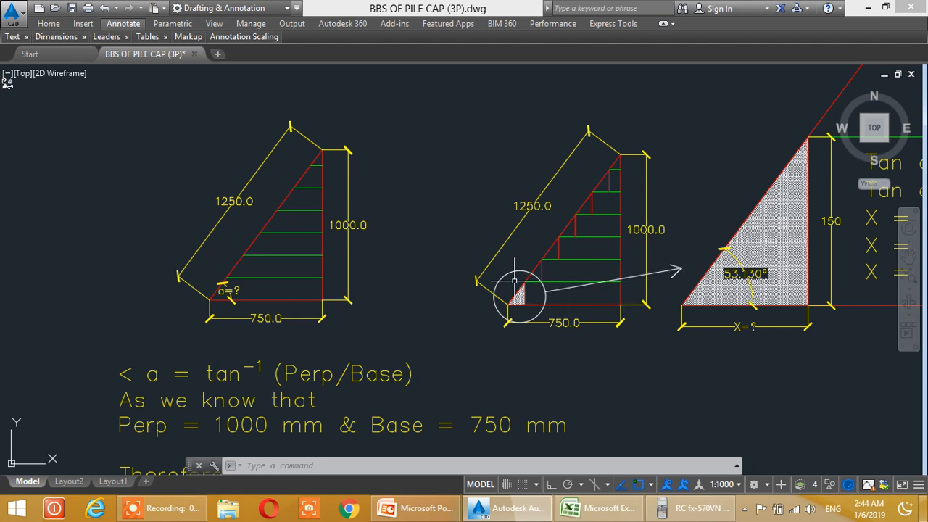
pyautogui.scroll(2, 511, 308)
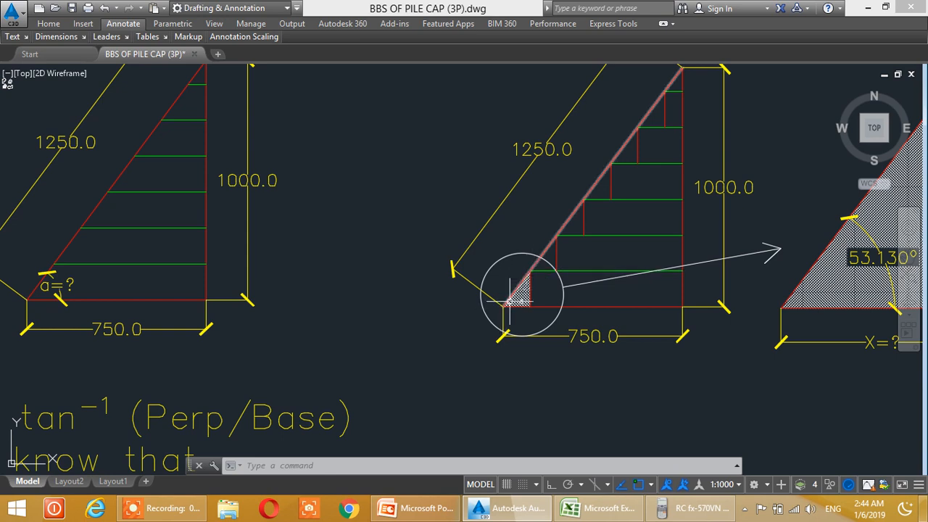
pyautogui.moveTo(554, 308); pyautogui.dragTo(458, 310, button='middle')
pyautogui.moveTo(546, 310); pyautogui.dragTo(390, 311, button='middle')
pyautogui.moveTo(611, 292); pyautogui.dragTo(446, 317, button='middle')
pyautogui.moveTo(646, 302); pyautogui.dragTo(464, 324, button='middle')
pyautogui.moveTo(757, 216)
pyautogui.mouseDown(button='middle')
pyautogui.moveTo(624, 230)
pyautogui.moveTo(584, 258)
pyautogui.mouseUp(button='middle')
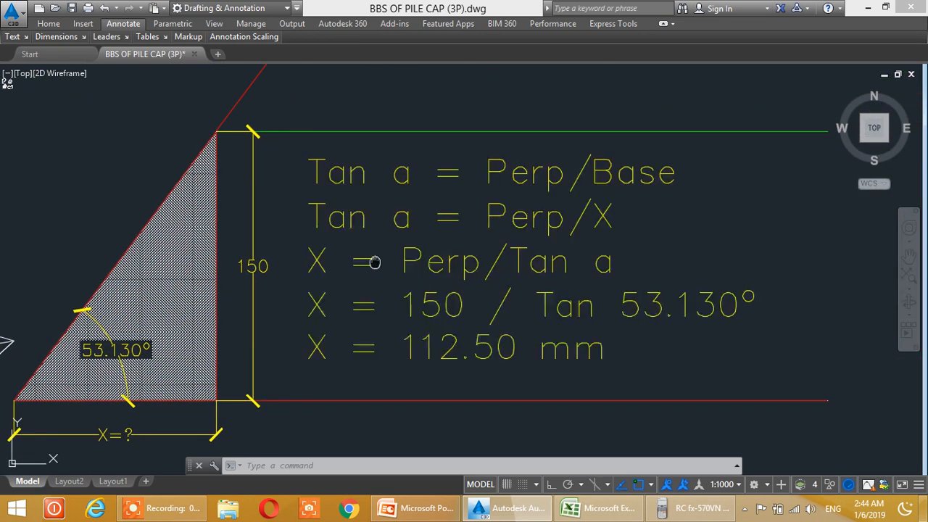
pyautogui.moveTo(369, 263); pyautogui.dragTo(418, 251, button='middle')
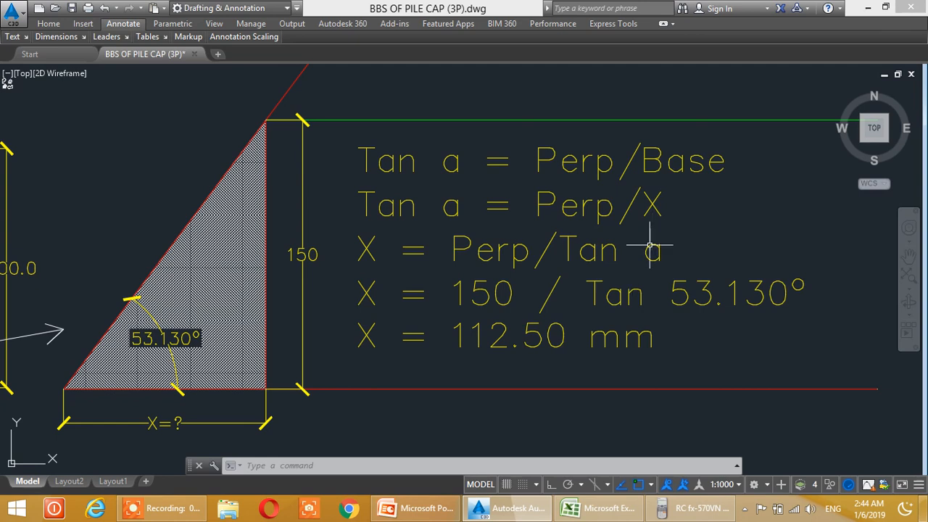
pyautogui.moveTo(450, 232); pyautogui.dragTo(558, 230, button='middle')
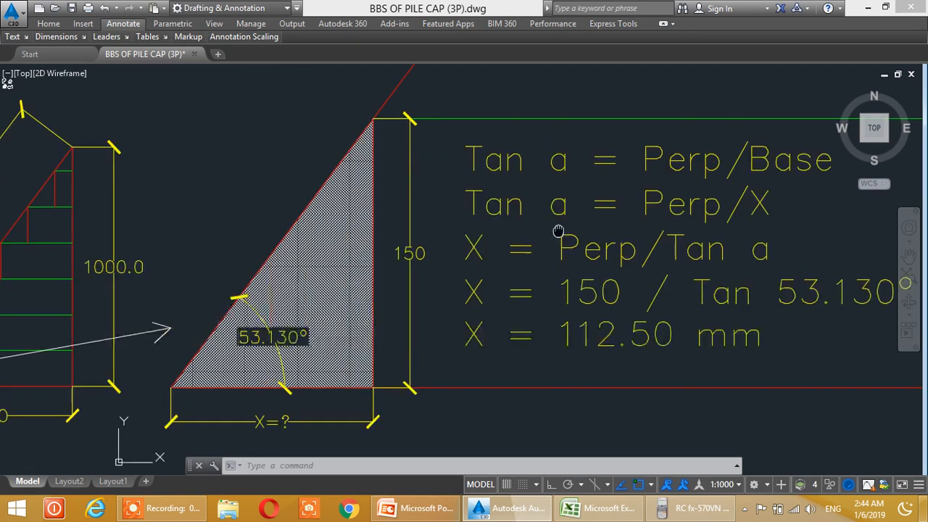
pyautogui.scroll(-1, 579, 228)
pyautogui.scroll(-3, 638, 238)
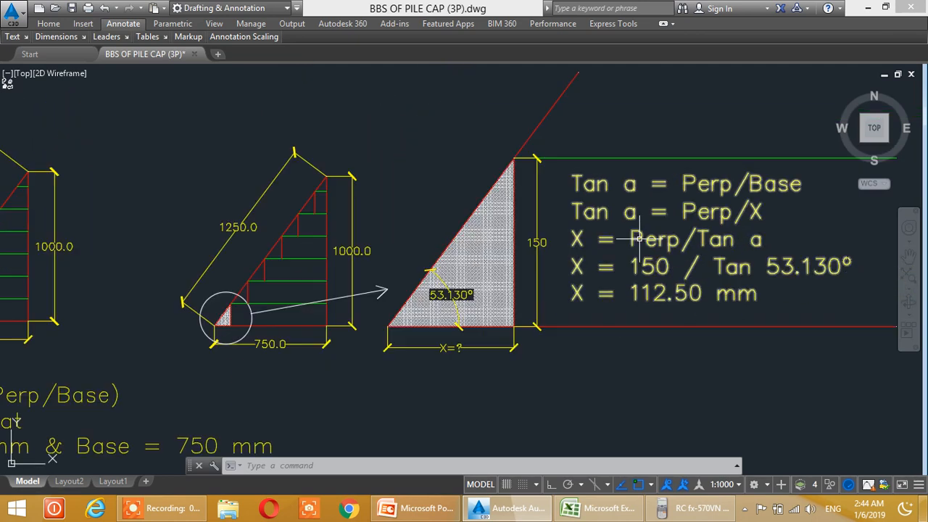
# Switch to the calculator emulator and evaluate tan⁻¹(1000÷750) to check angle a of the side triangle
pyautogui.scroll(2, 229, 313)
pyautogui.moveTo(238, 339); pyautogui.dragTo(635, 225, button='middle')
pyautogui.scroll(-2, 255, 276)
pyautogui.moveTo(215, 276)
pyautogui.mouseDown(button='middle')
pyautogui.moveTo(392, 279)
pyautogui.moveTo(324, 206)
pyautogui.mouseUp(button='middle')
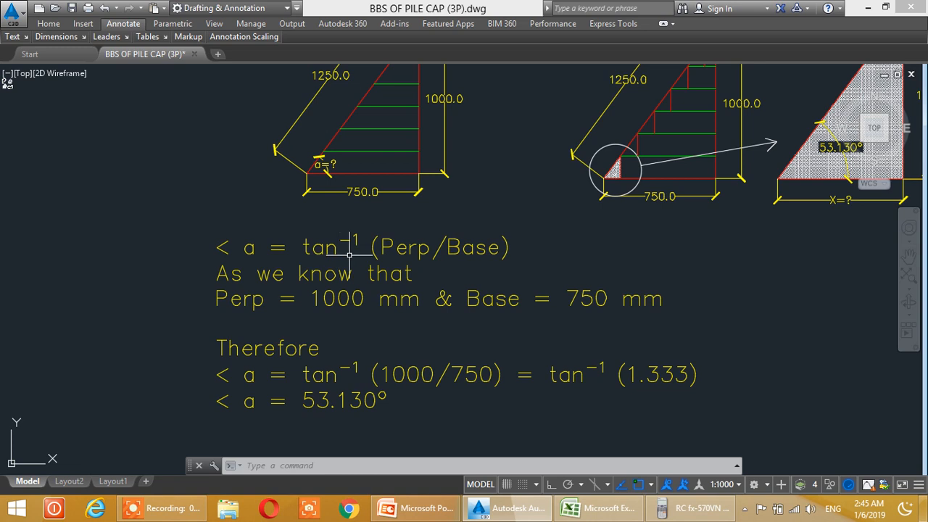
pyautogui.moveTo(265, 318); pyautogui.dragTo(249, 300, button='middle')
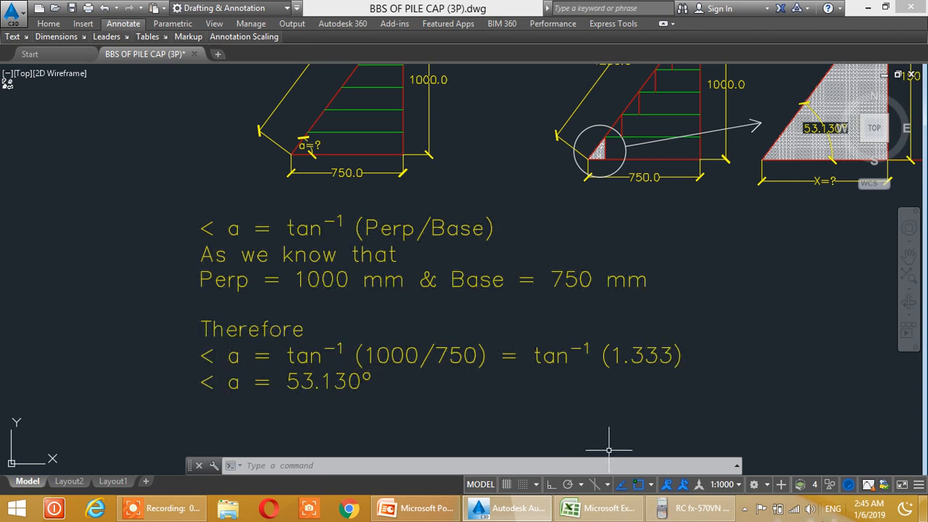
pyautogui.click(696, 508)
pyautogui.moveTo(224, 62); pyautogui.dragTo(673, 63)
pyautogui.press('Escape')
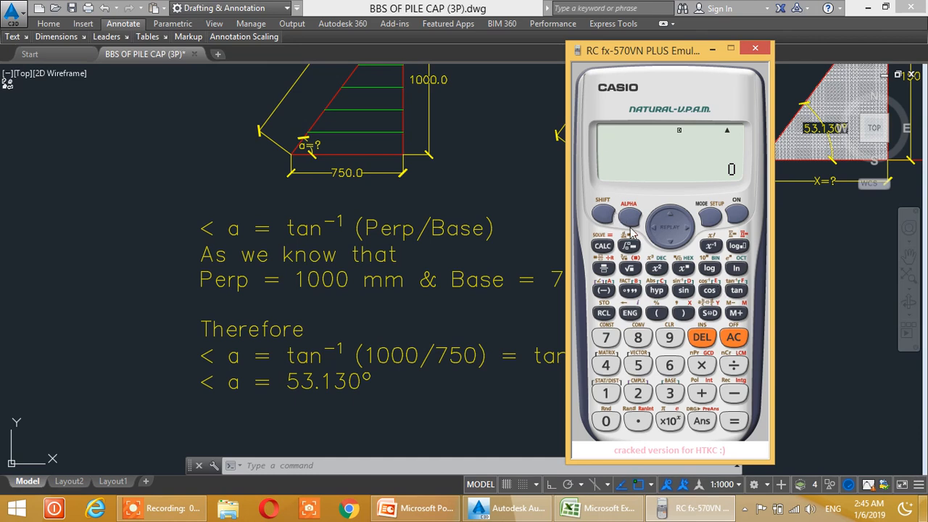
pyautogui.click(738, 291)
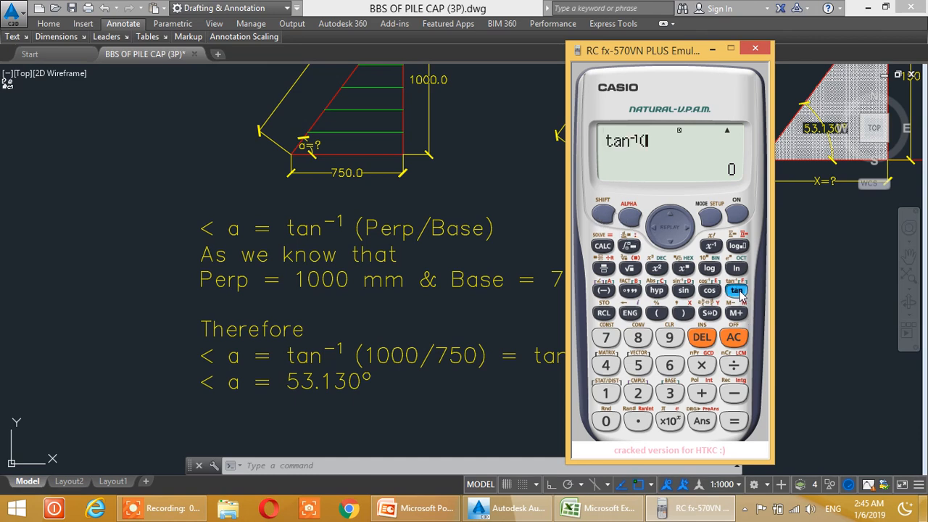
pyautogui.write('1000')
pyautogui.write('/750')
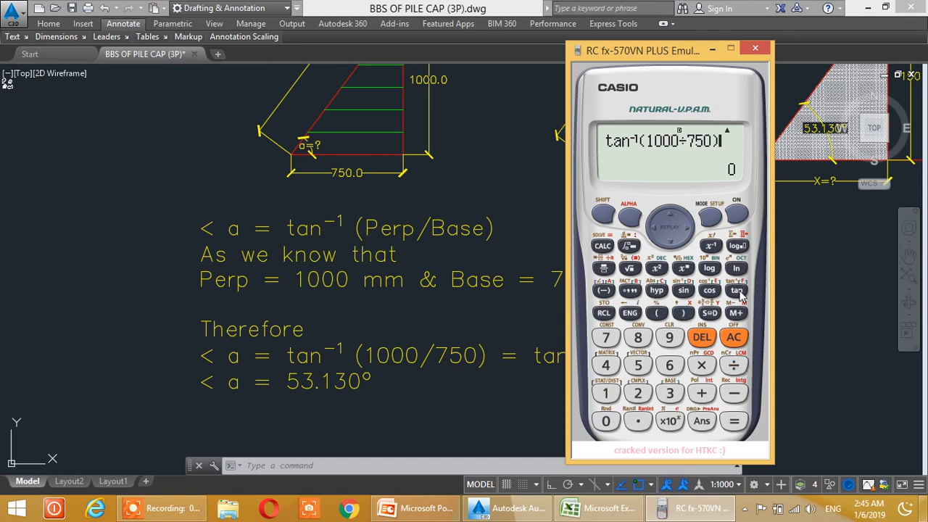
pyautogui.press('Return')
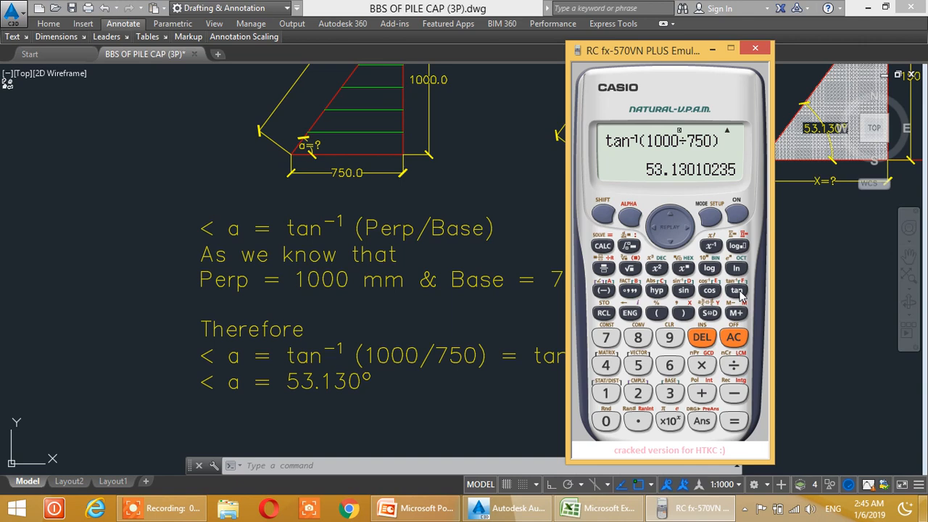
pyautogui.click(712, 50)
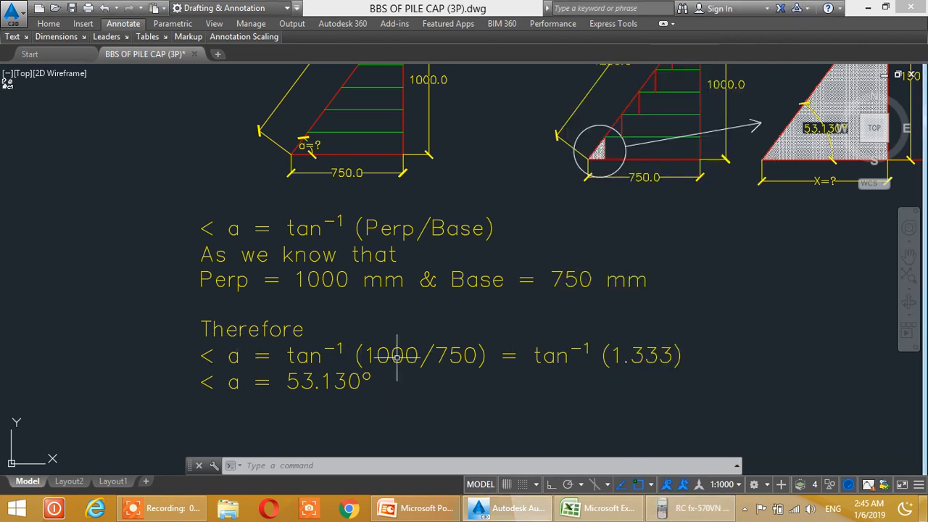
# Evaluate 150÷tan(53.130) in the calculator emulator to check the X derivation beside the hatched detail
pyautogui.scroll(-2, 509, 309)
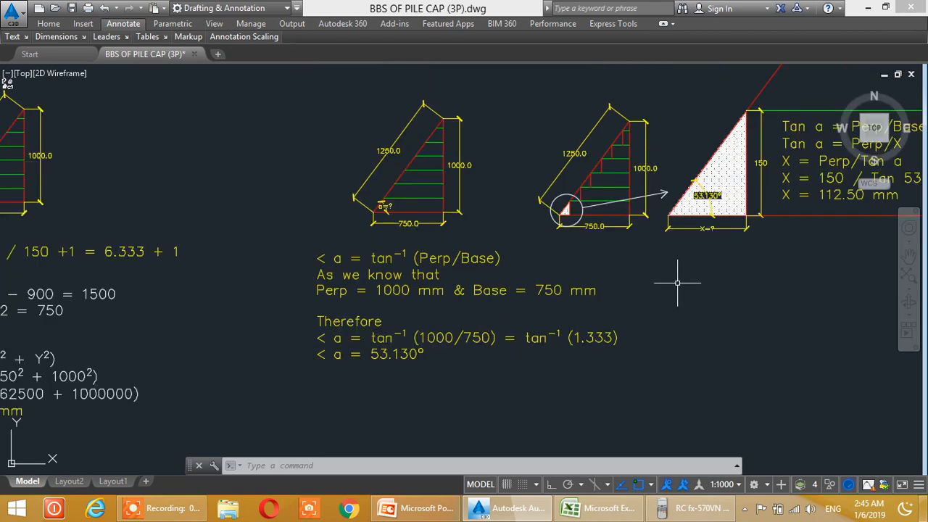
pyautogui.scroll(2, 678, 283)
pyautogui.scroll(2, 645, 205)
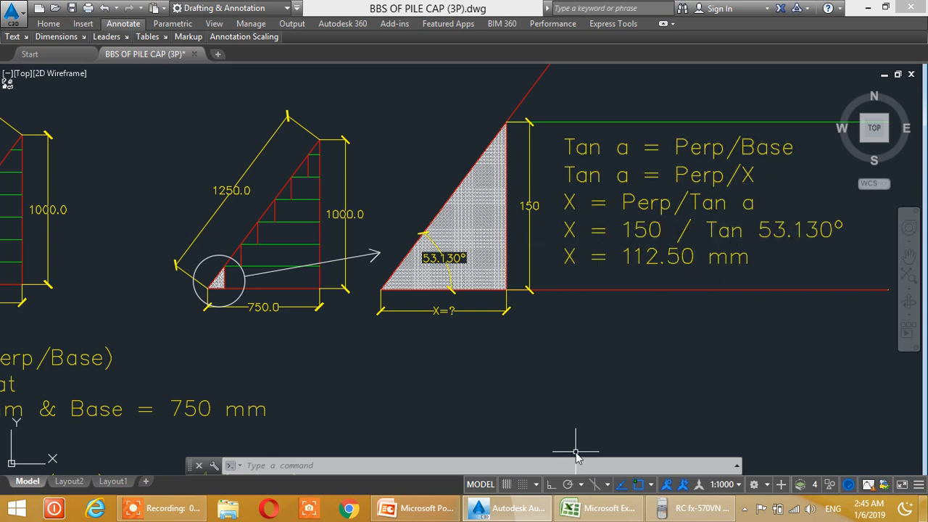
pyautogui.click(699, 510)
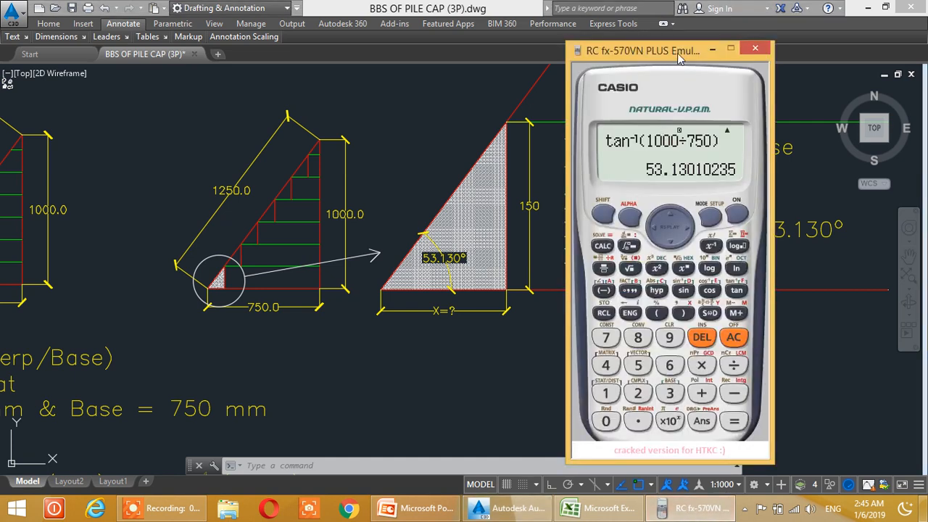
pyautogui.moveTo(679, 58); pyautogui.dragTo(299, 38)
pyautogui.click(352, 317)
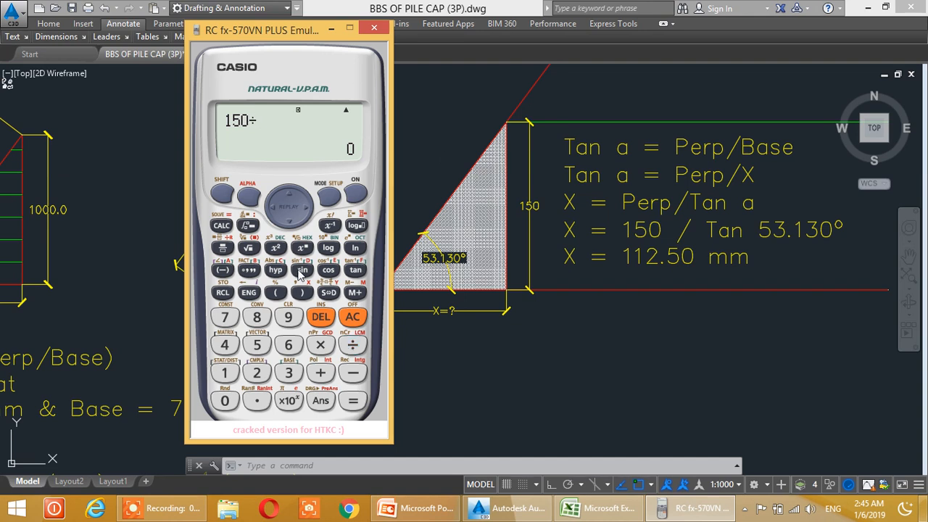
pyautogui.click(355, 270)
pyautogui.write('53.130')
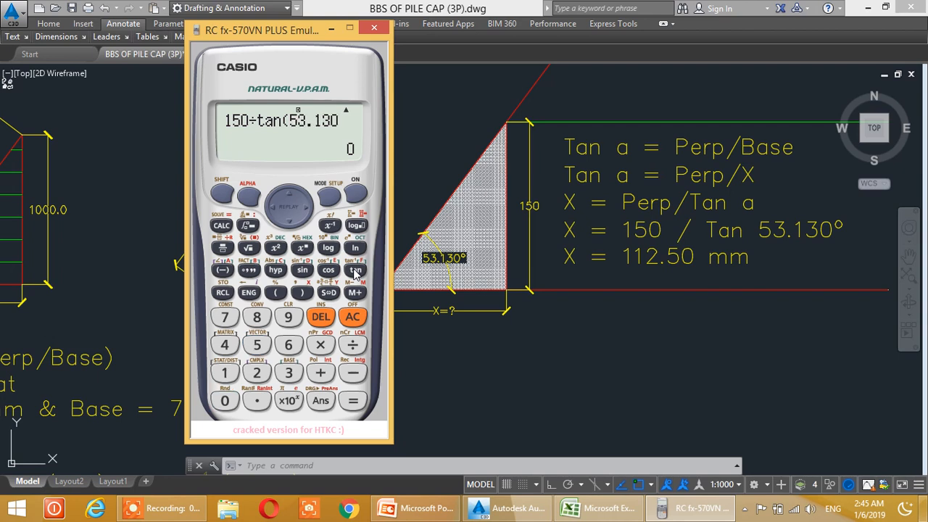
pyautogui.write(')')
pyautogui.press('Return')
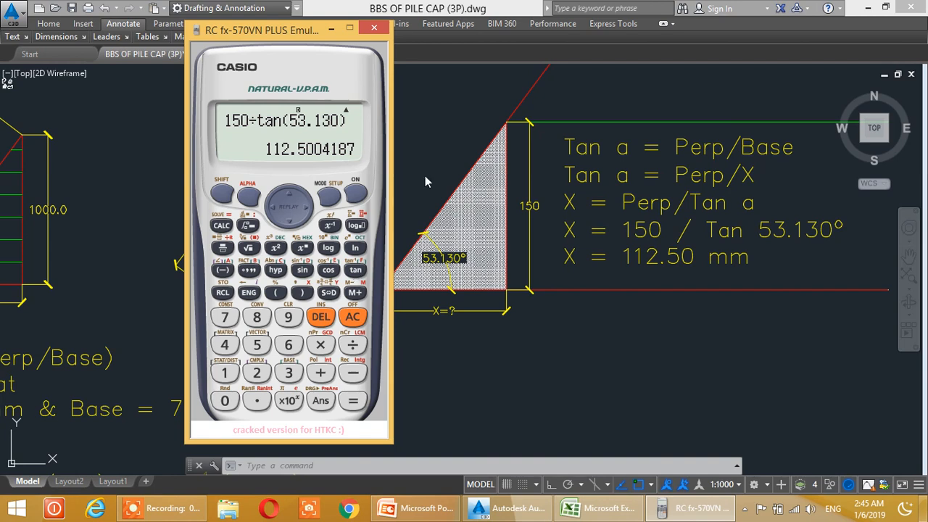
pyautogui.click(331, 30)
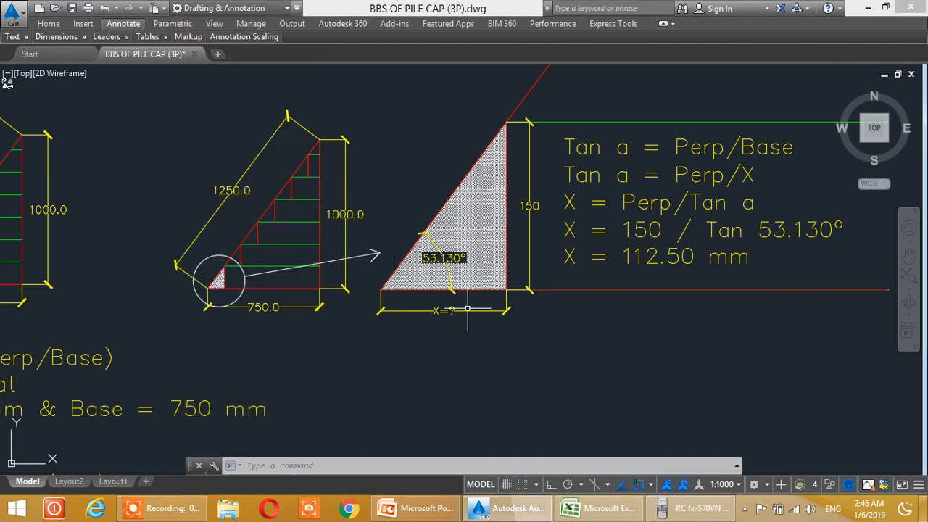
# Inspect the circled hatched corner of the stepped triangle and how its steps repeat along the sloping side
pyautogui.scroll(-3, 343, 287)
pyautogui.scroll(2, 281, 249)
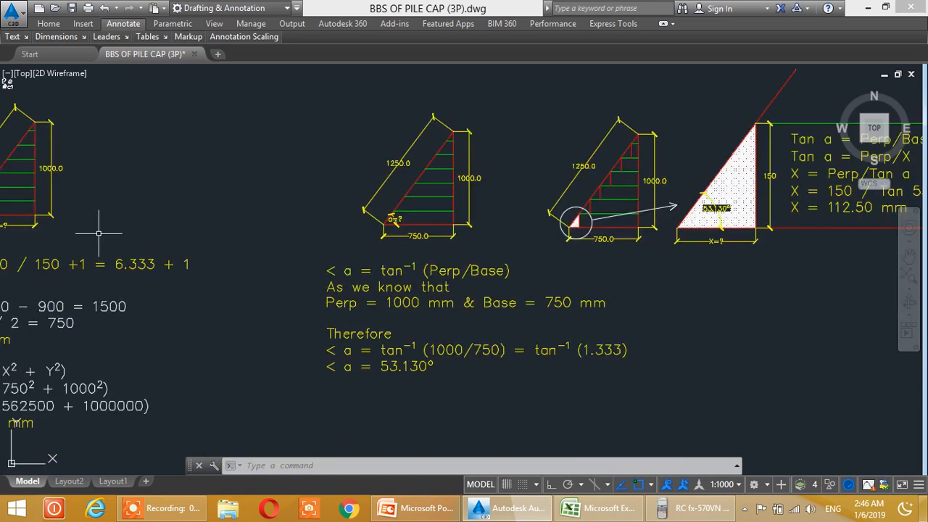
pyautogui.moveTo(98, 233); pyautogui.dragTo(406, 236, button='middle')
pyautogui.moveTo(528, 238)
pyautogui.mouseDown(button='middle')
pyautogui.moveTo(221, 245)
pyautogui.moveTo(391, 255)
pyautogui.mouseUp(button='middle')
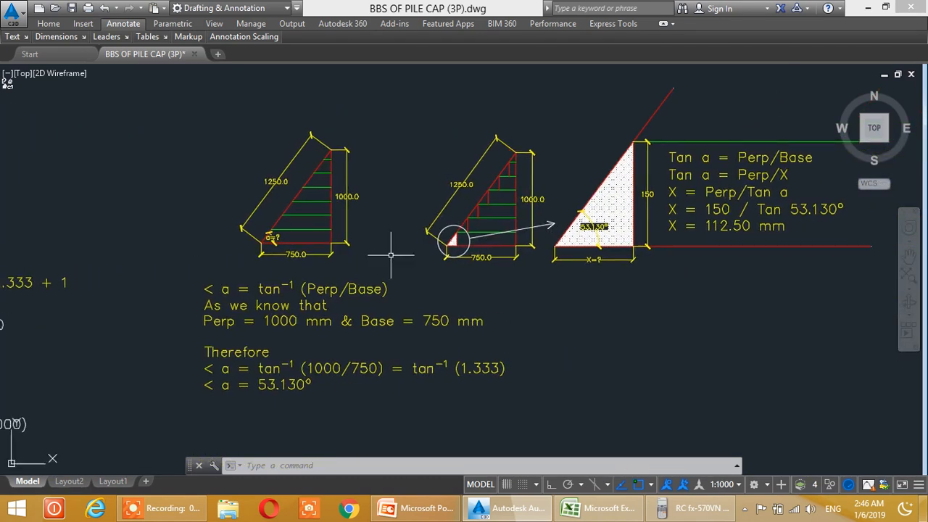
pyautogui.scroll(5, 424, 259)
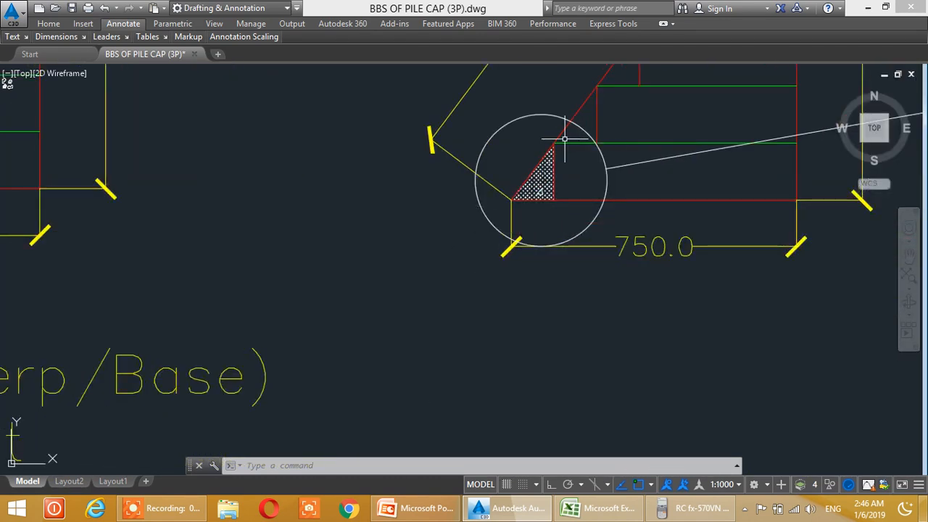
pyautogui.moveTo(639, 94); pyautogui.dragTo(590, 205, button='middle')
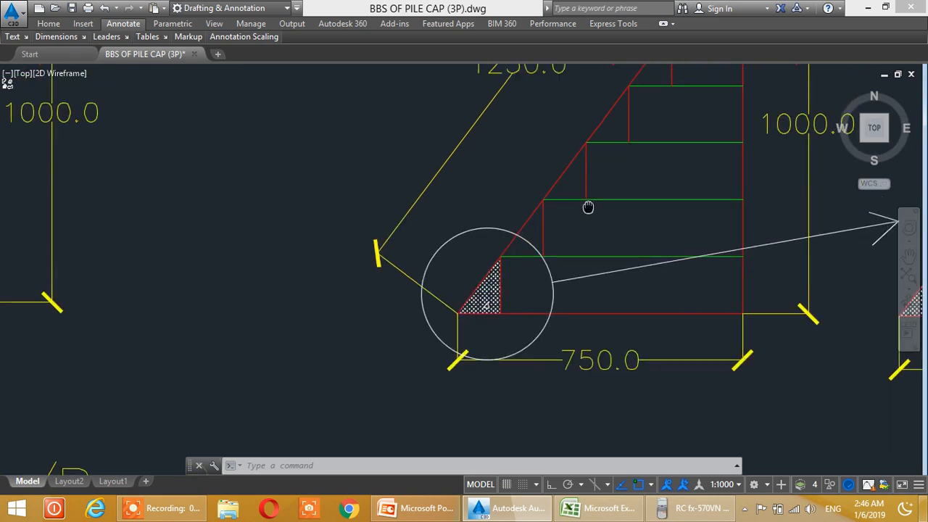
pyautogui.moveTo(670, 240); pyautogui.dragTo(614, 240, button='middle')
pyautogui.scroll(-3, 704, 217)
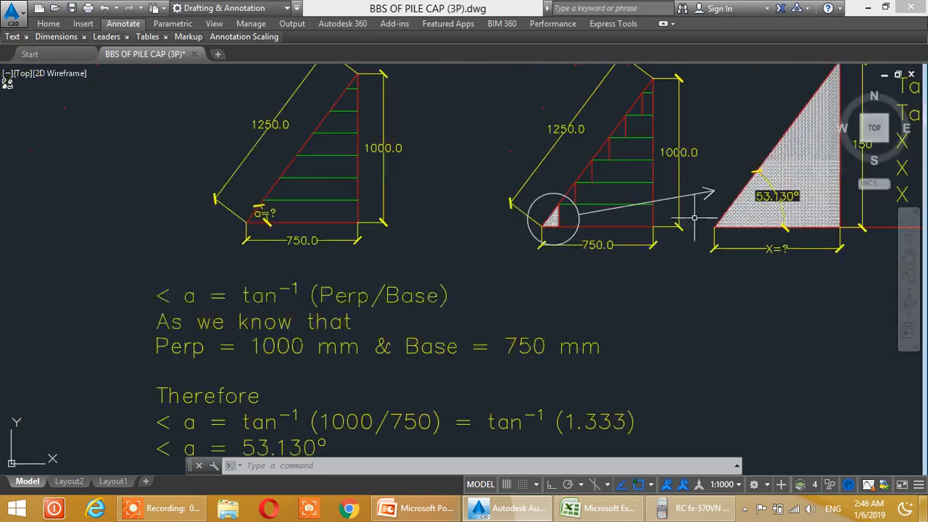
pyautogui.scroll(2, 696, 244)
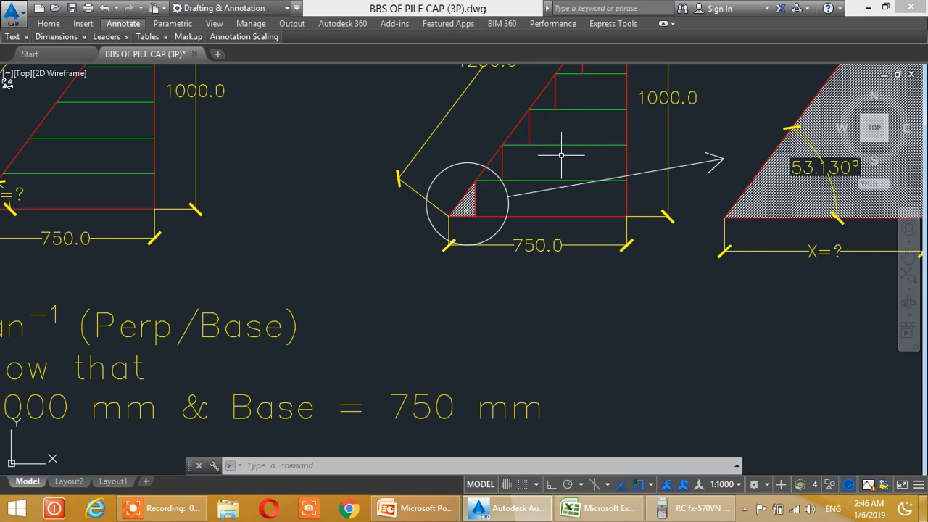
# Review the angle calculation together with the enlarged hatched detail, its 150 spacing and the tangent equations for X
pyautogui.scroll(-3, 449, 299)
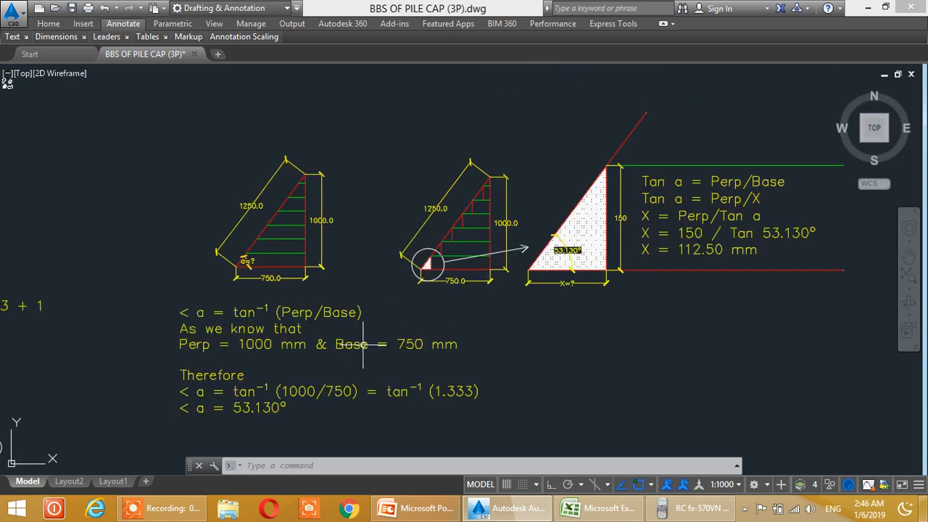
pyautogui.moveTo(600, 307)
pyautogui.mouseDown(button='middle')
pyautogui.moveTo(616, 302)
pyautogui.moveTo(654, 343)
pyautogui.mouseUp(button='middle')
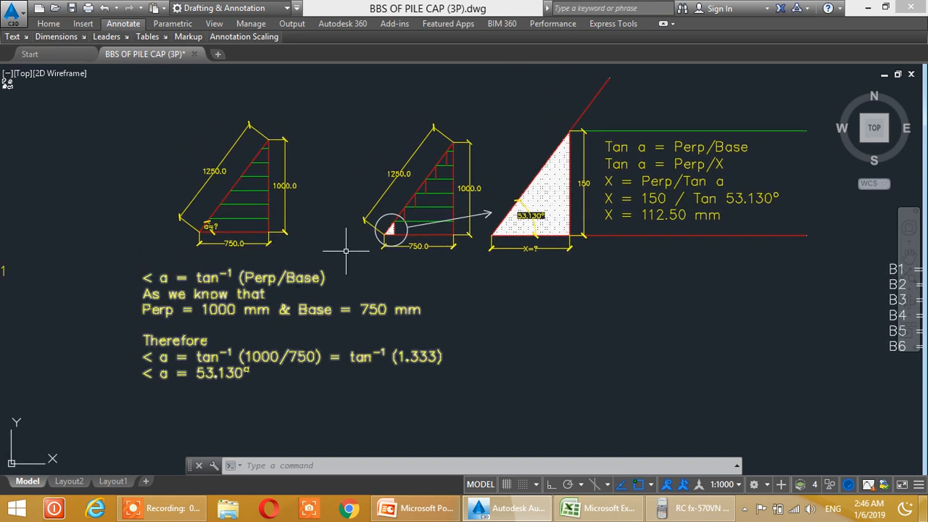
pyautogui.scroll(6, 391, 244)
pyautogui.moveTo(771, 274)
pyautogui.mouseDown(button='middle')
pyautogui.moveTo(778, 279)
pyautogui.moveTo(360, 303)
pyautogui.mouseUp(button='middle')
pyautogui.scroll(-4, 522, 261)
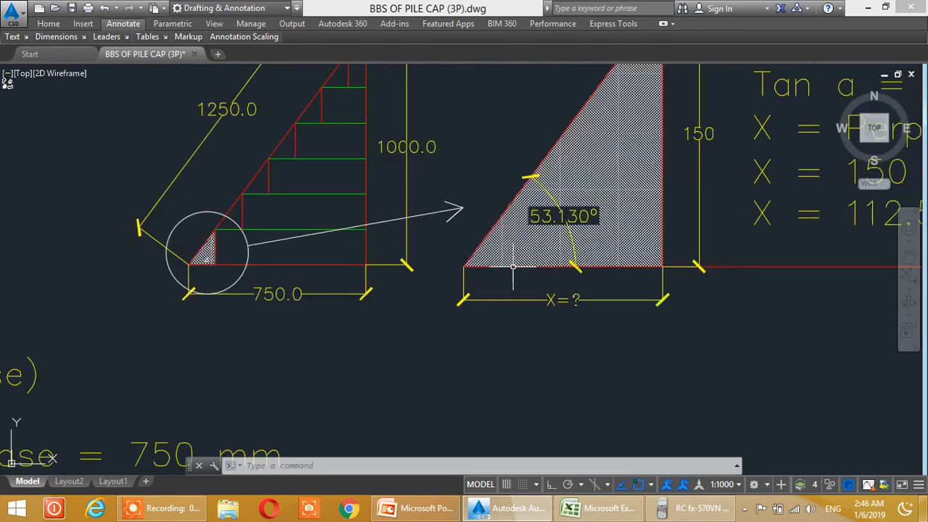
pyautogui.moveTo(620, 231); pyautogui.dragTo(576, 246, button='middle')
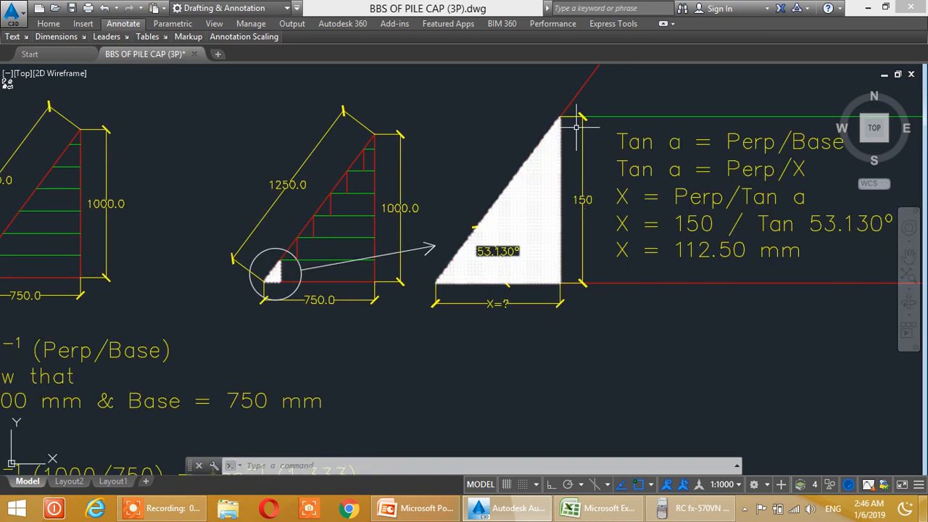
pyautogui.moveTo(95, 363)
pyautogui.mouseDown(button='middle')
pyautogui.moveTo(126, 364)
pyautogui.moveTo(400, 293)
pyautogui.mouseUp(button='middle')
pyautogui.moveTo(797, 273)
pyautogui.mouseDown(button='middle')
pyautogui.moveTo(619, 317)
pyautogui.moveTo(331, 367)
pyautogui.mouseUp(button='middle')
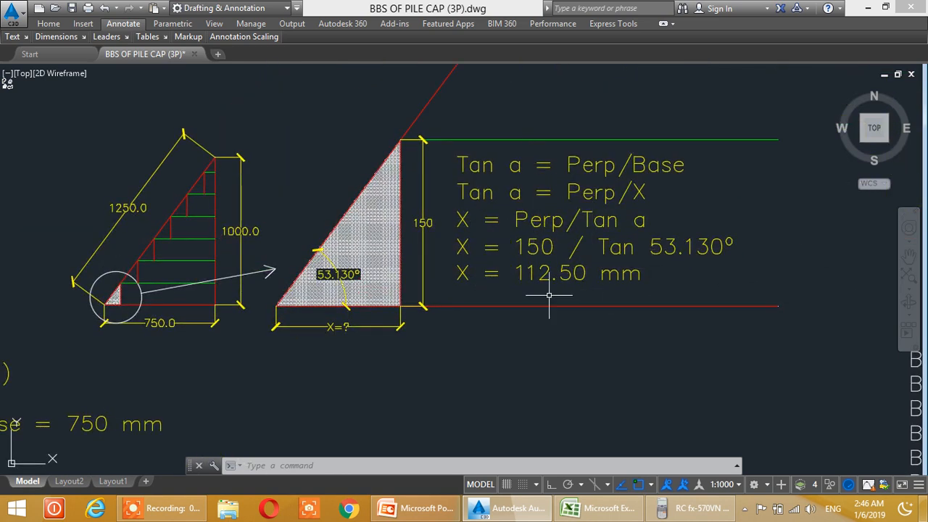
# Examine the triangle with bars labelled B to B6 and the X offsets between successive bars
pyautogui.scroll(-4, 620, 283)
pyautogui.moveTo(758, 324); pyautogui.dragTo(515, 296, button='middle')
pyautogui.scroll(2, 536, 291)
pyautogui.moveTo(641, 276); pyautogui.dragTo(571, 293, button='middle')
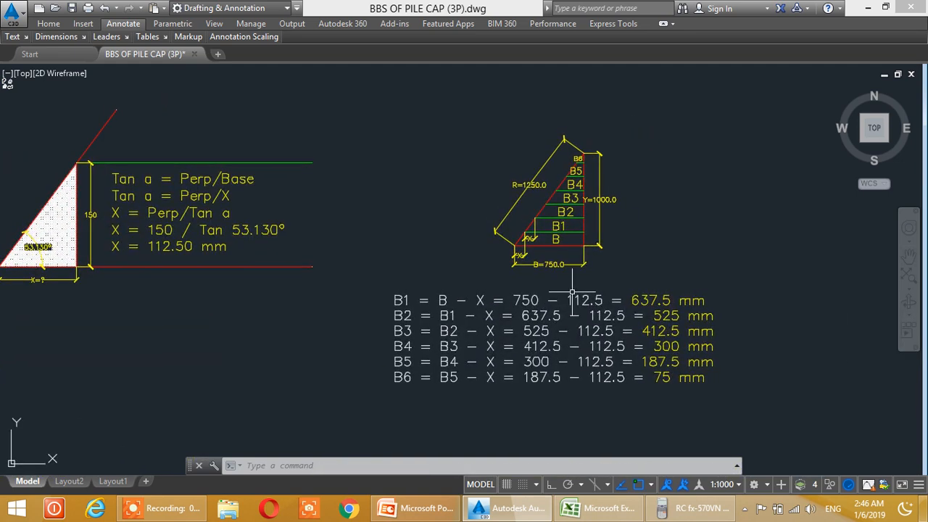
pyautogui.scroll(2, 532, 276)
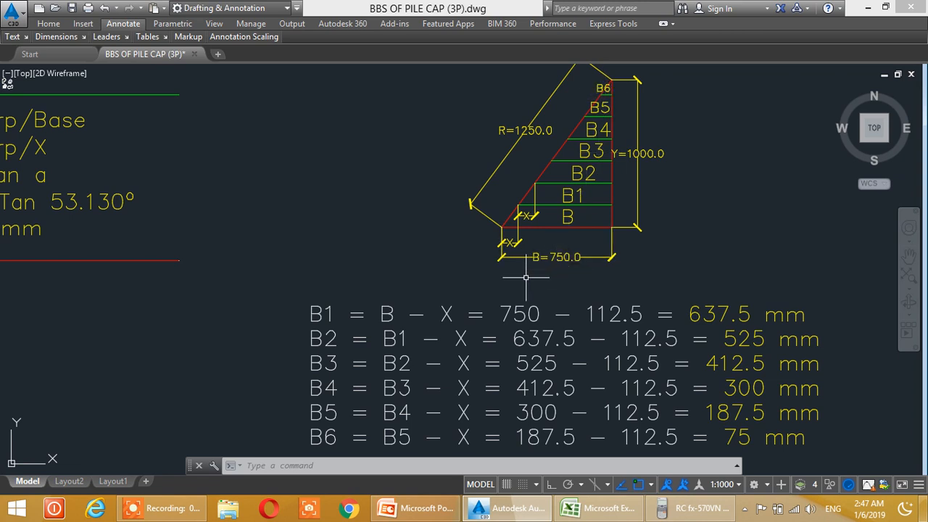
pyautogui.moveTo(525, 278); pyautogui.dragTo(536, 237, button='middle')
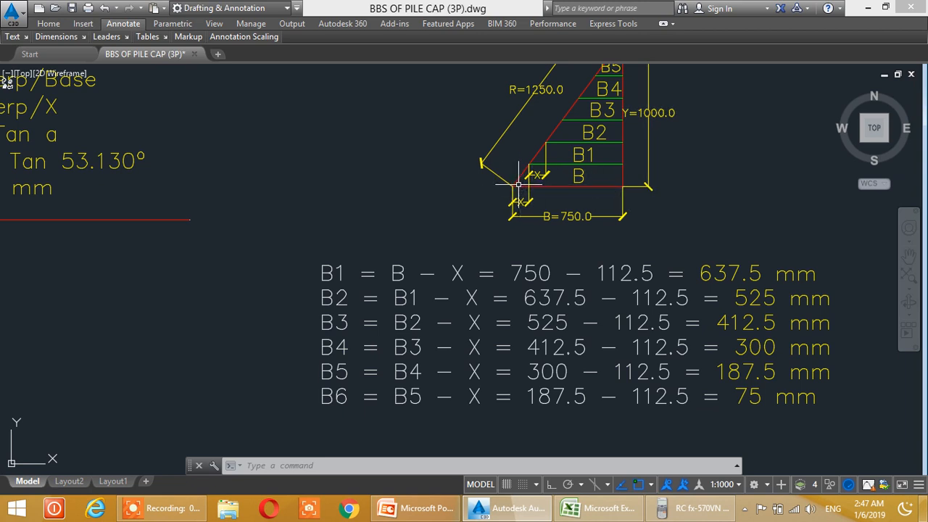
pyautogui.scroll(2, 529, 185)
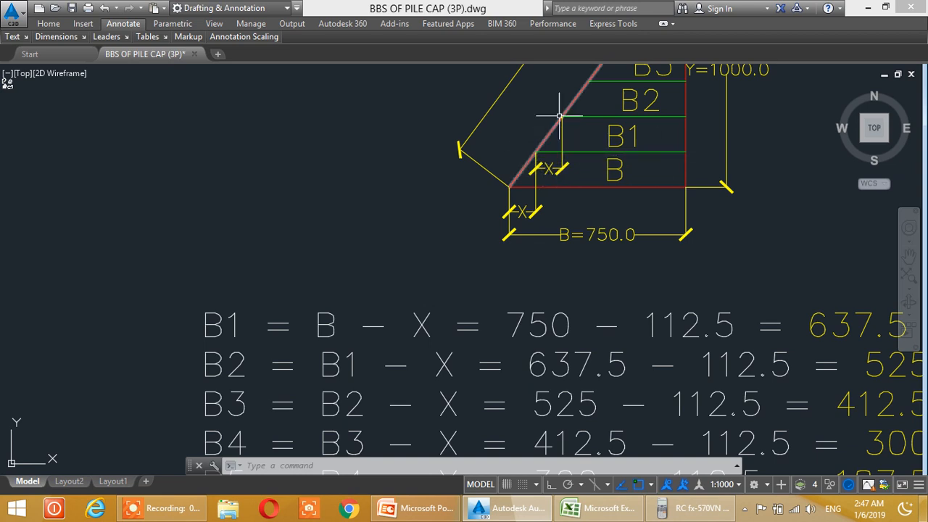
pyautogui.moveTo(630, 114); pyautogui.dragTo(630, 173, button='middle')
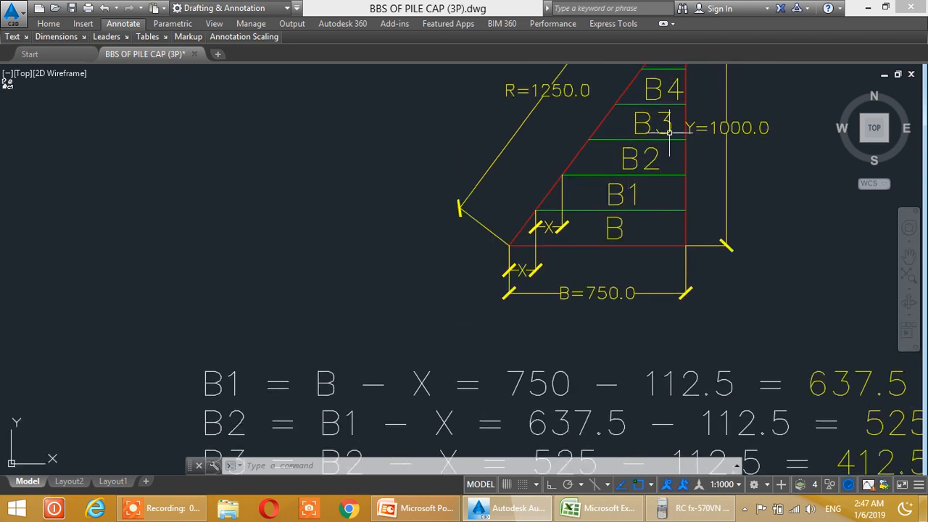
pyautogui.moveTo(490, 298); pyautogui.dragTo(404, 277, button='middle')
# Read the B1 to B6 bar length equations and match each one to its bar in the labelled triangle
pyautogui.scroll(-2, 502, 240)
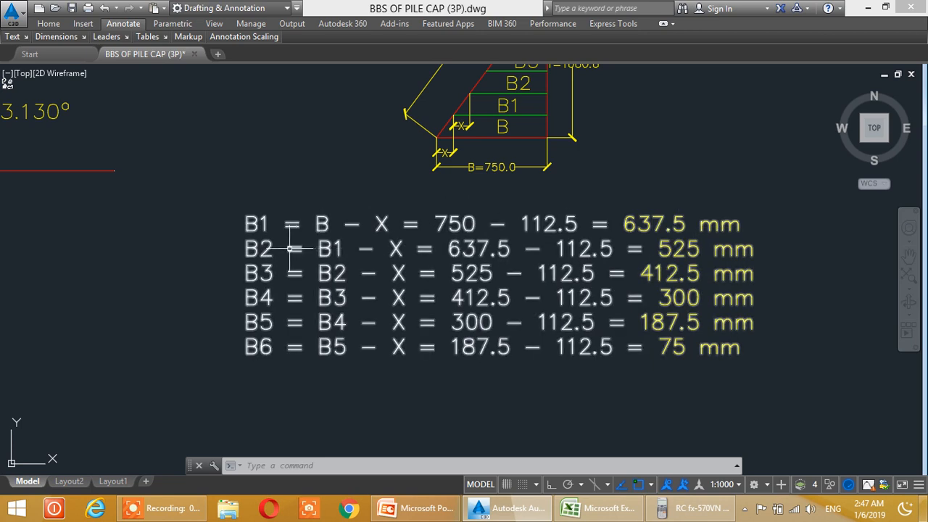
pyautogui.moveTo(469, 152); pyautogui.dragTo(471, 185, button='middle')
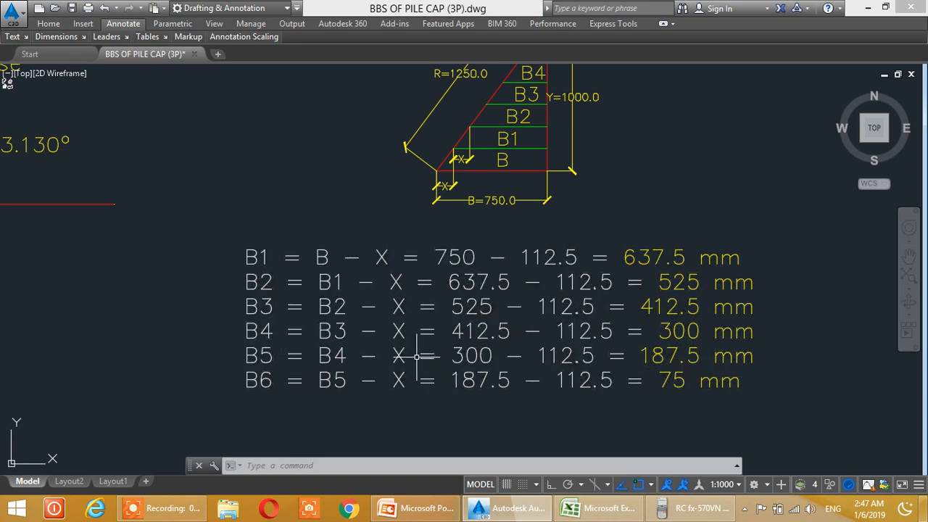
pyautogui.moveTo(472, 281); pyautogui.dragTo(483, 294, button='middle')
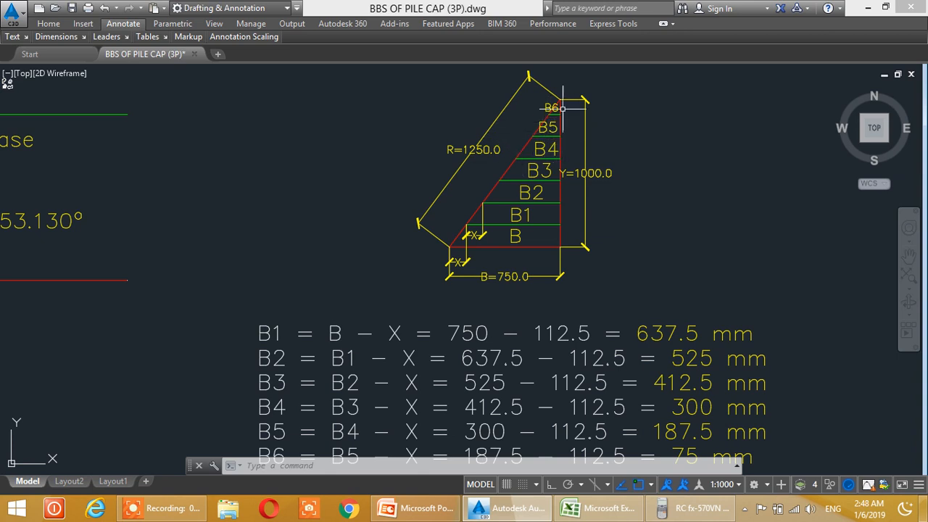
pyautogui.moveTo(445, 362); pyautogui.dragTo(459, 242, button='middle')
pyautogui.scroll(-2, 400, 296)
pyautogui.moveTo(376, 306); pyautogui.dragTo(393, 327, button='middle')
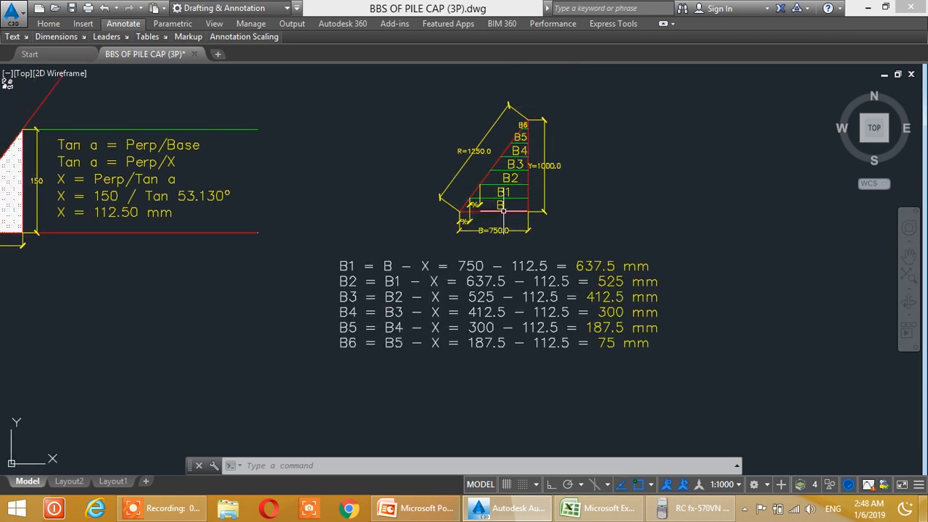
pyautogui.moveTo(521, 355); pyautogui.dragTo(552, 353, button='middle')
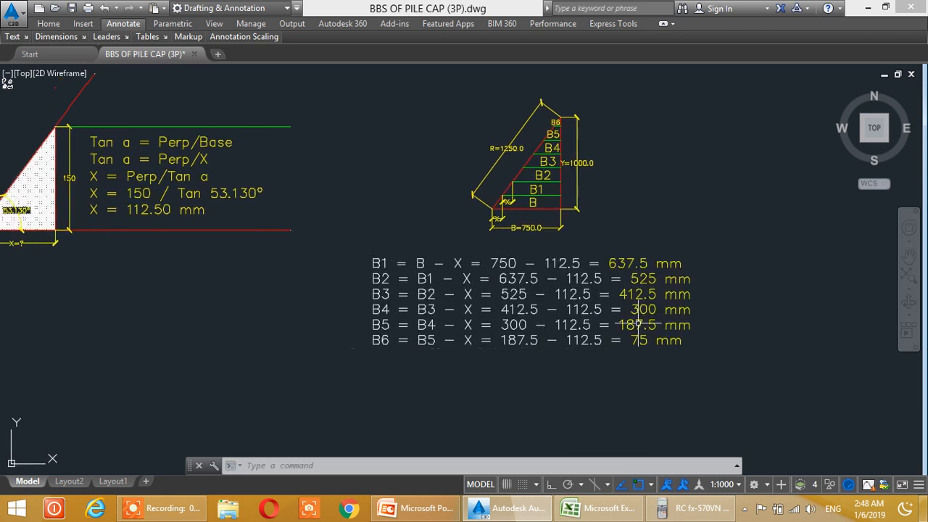
# Reread the B1 to B6 bar length equations and return to the main bars elevation in the overall layout
pyautogui.scroll(4, 518, 284)
pyautogui.moveTo(607, 309); pyautogui.dragTo(492, 295, button='middle')
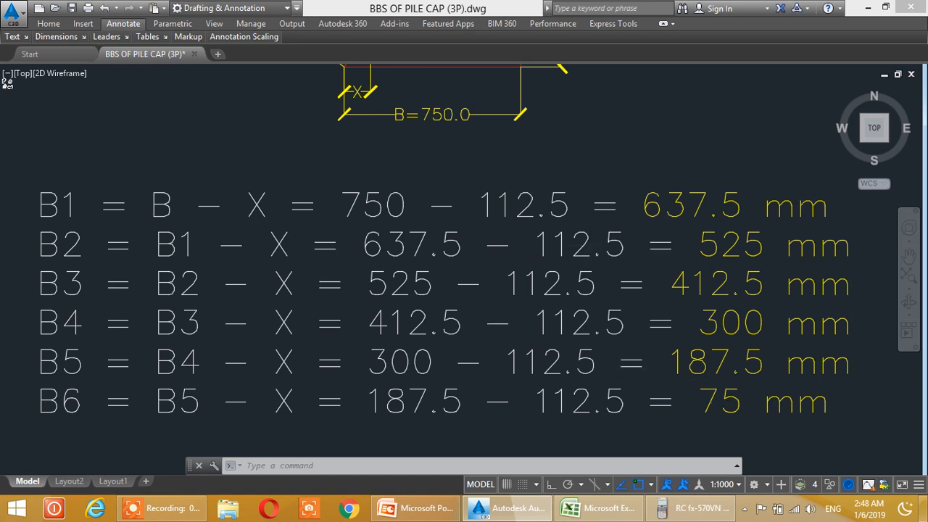
pyautogui.scroll(-9, 345, 277)
pyautogui.moveTo(272, 302)
pyautogui.mouseDown(button='middle')
pyautogui.moveTo(350, 273)
pyautogui.moveTo(397, 225)
pyautogui.mouseUp(button='middle')
pyautogui.moveTo(274, 280)
pyautogui.mouseDown(button='middle')
pyautogui.moveTo(326, 251)
pyautogui.moveTo(321, 274)
pyautogui.moveTo(491, 318)
pyautogui.mouseUp(button='middle')
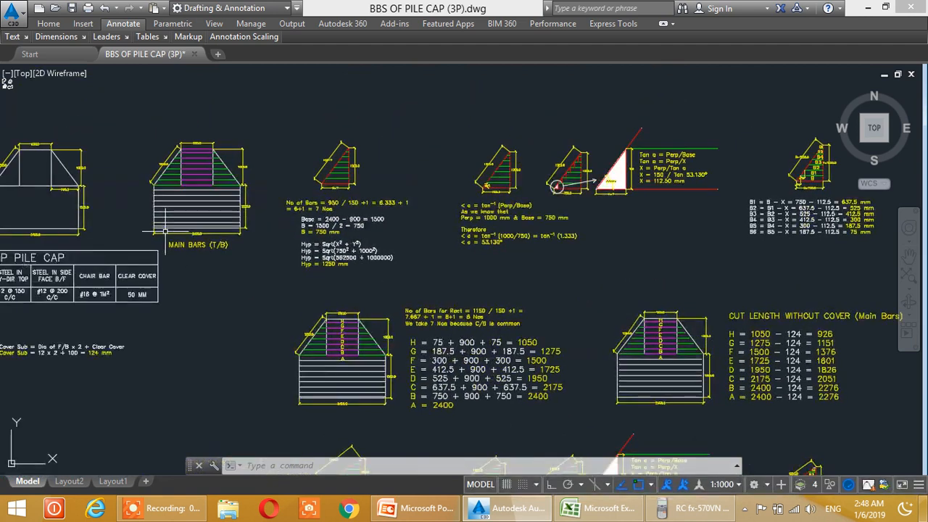
# Examine the main bars elevation, with its green bars in the side triangles and magenta bars across the middle
pyautogui.click(160, 175)
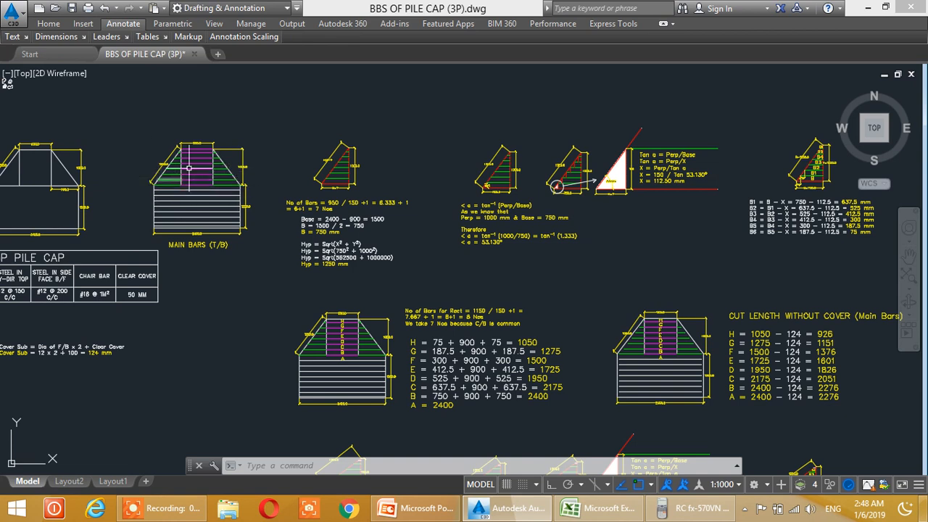
pyautogui.scroll(4, 194, 158)
pyautogui.scroll(2, 193, 195)
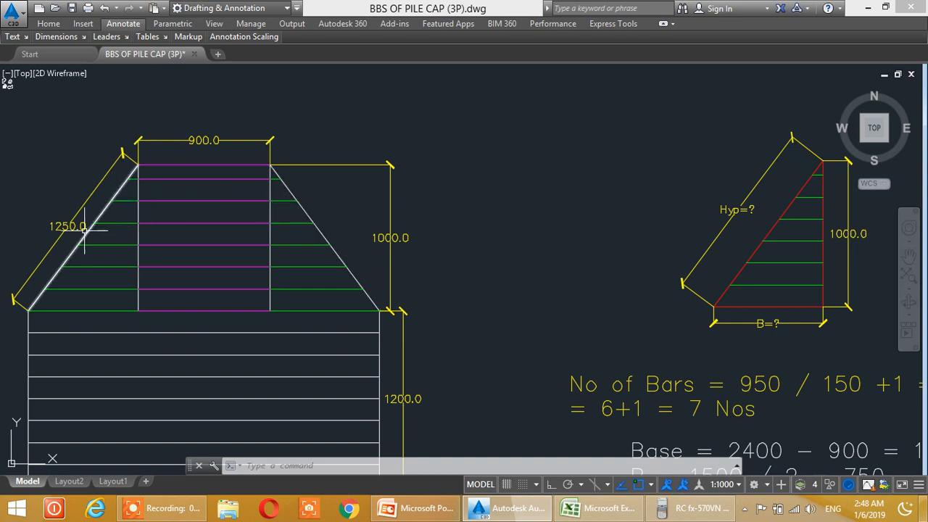
pyautogui.scroll(-4, 294, 302)
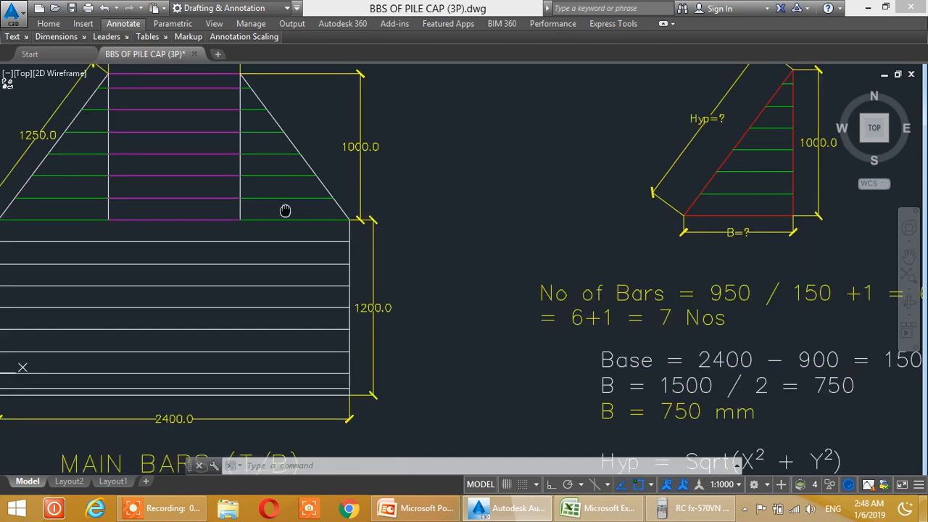
# Find the elevation with bars labelled A to H and view it together with its full bar length equations
pyautogui.scroll(4, 449, 265)
pyautogui.moveTo(495, 380); pyautogui.dragTo(450, 286, button='middle')
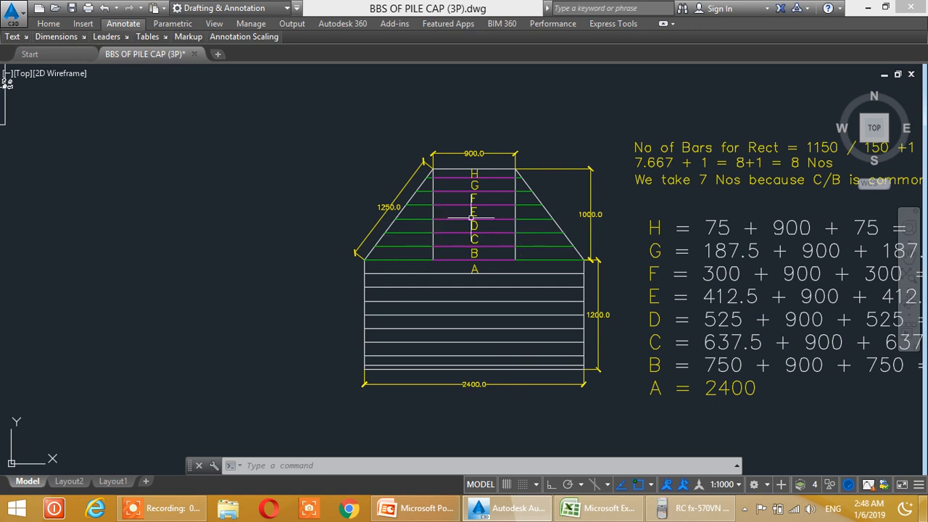
pyautogui.moveTo(501, 295); pyautogui.dragTo(423, 286, button='middle')
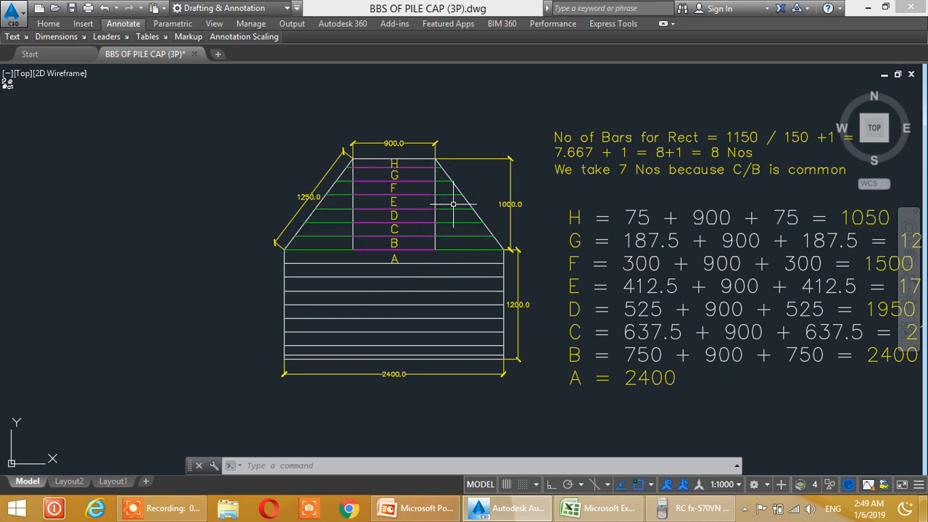
pyautogui.moveTo(473, 252); pyautogui.dragTo(427, 221, button='middle')
pyautogui.moveTo(638, 236)
pyautogui.mouseDown(button='middle')
pyautogui.moveTo(546, 244)
pyautogui.moveTo(534, 250)
pyautogui.moveTo(536, 273)
pyautogui.mouseUp(button='middle')
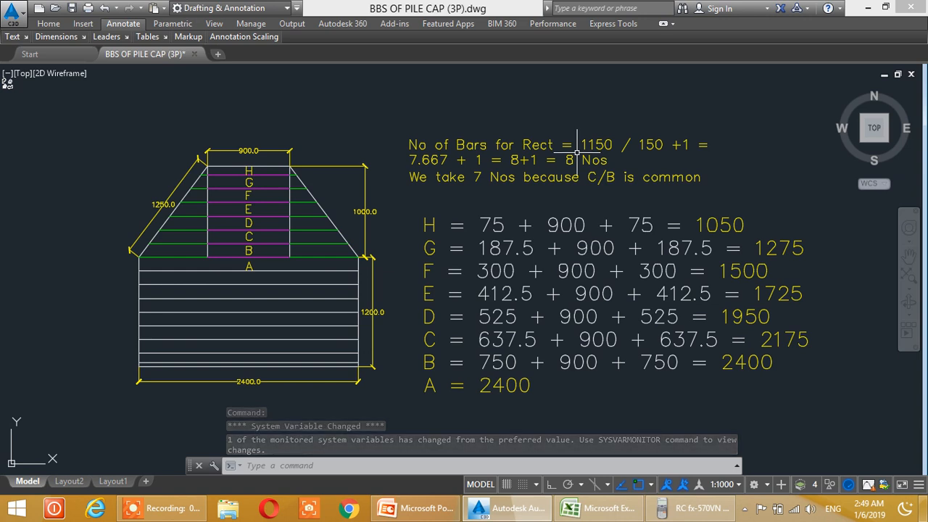
# Read the bar count calculation for the rectangular part and the note about the common bar C/B
pyautogui.scroll(2, 372, 300)
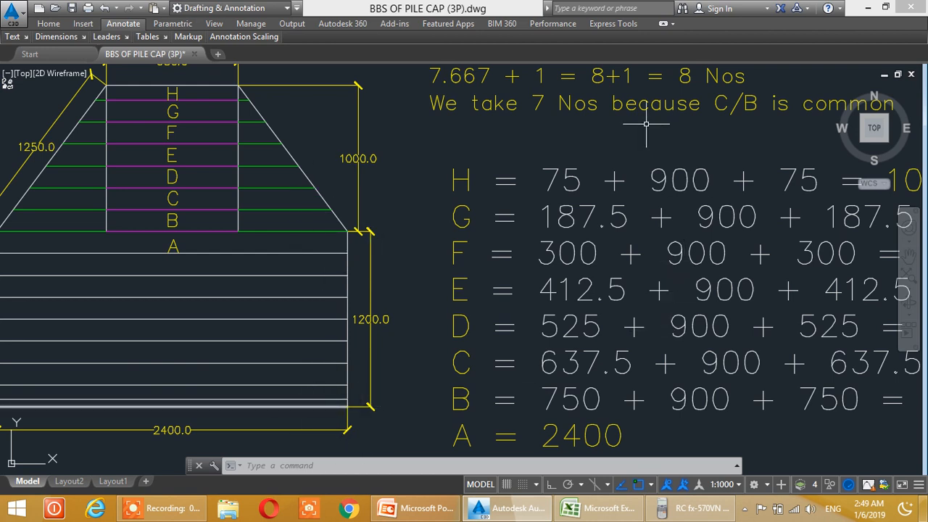
pyautogui.scroll(-2, 646, 124)
pyautogui.moveTo(580, 114); pyautogui.dragTo(570, 144, button='middle')
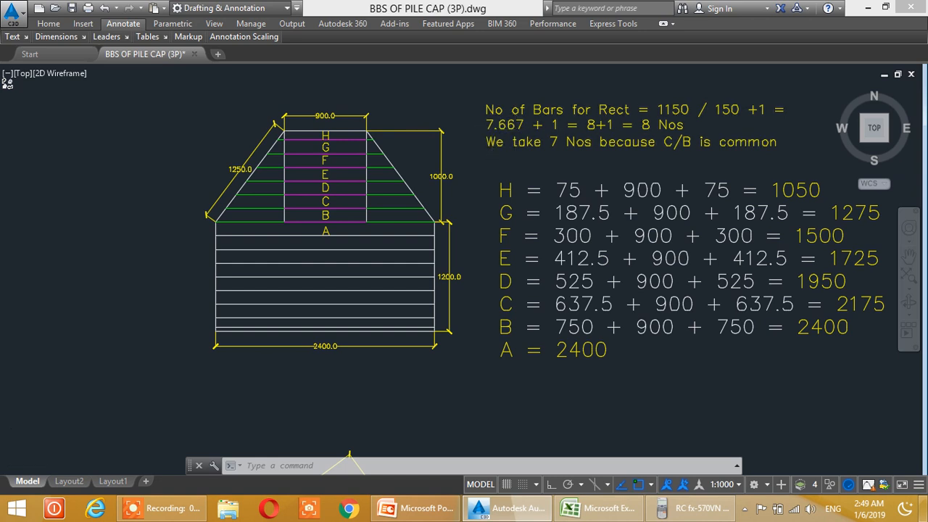
pyautogui.scroll(2, 458, 99)
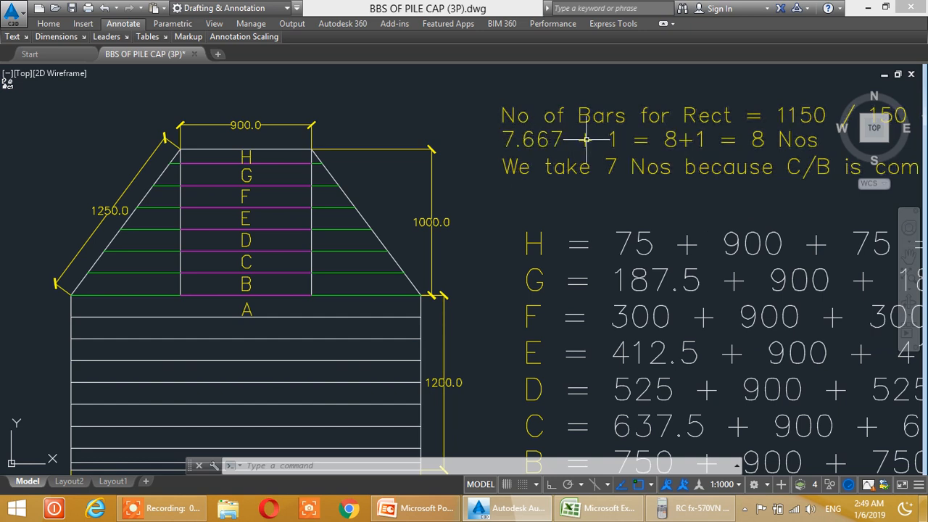
pyautogui.moveTo(649, 152)
pyautogui.mouseDown(button='middle')
pyautogui.moveTo(518, 161)
pyautogui.moveTo(613, 159)
pyautogui.mouseUp(button='middle')
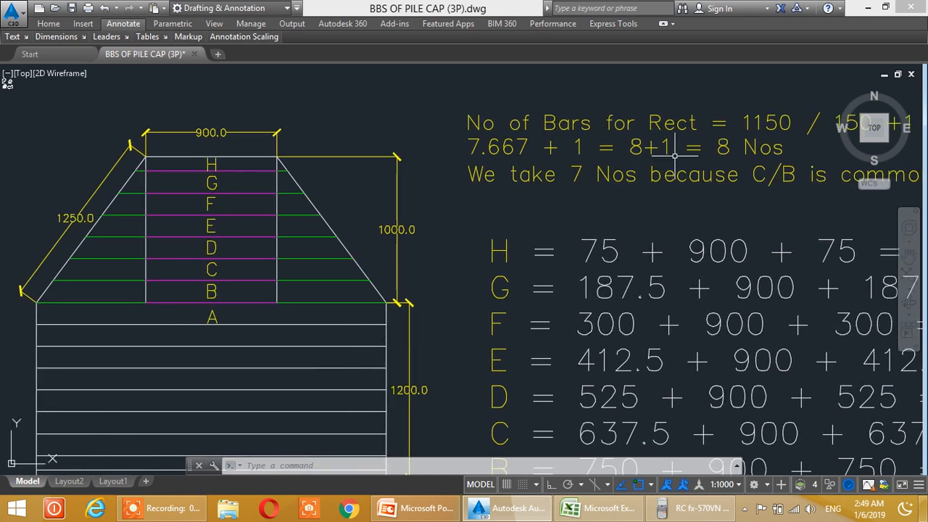
# Review the revised bar count note for the rectangular part against the labelled elevation
pyautogui.scroll(-4, 595, 152)
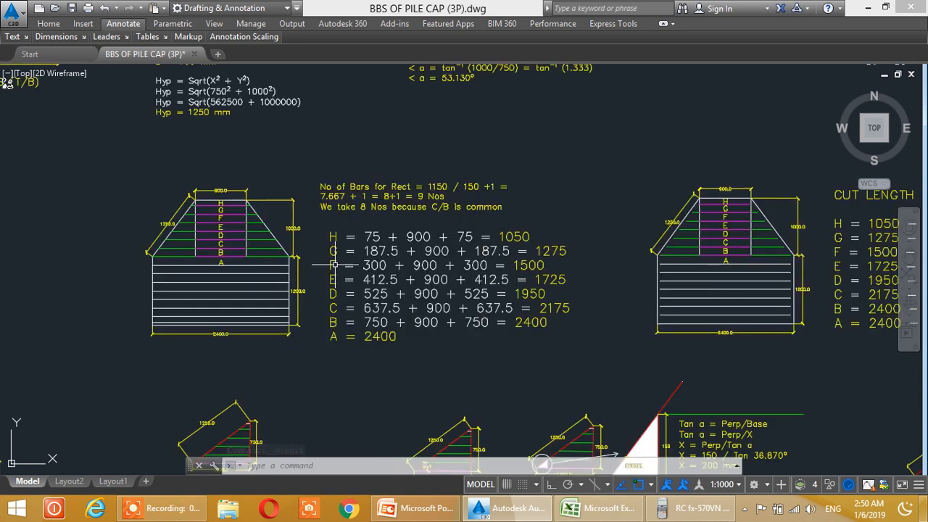
pyautogui.scroll(3, 355, 229)
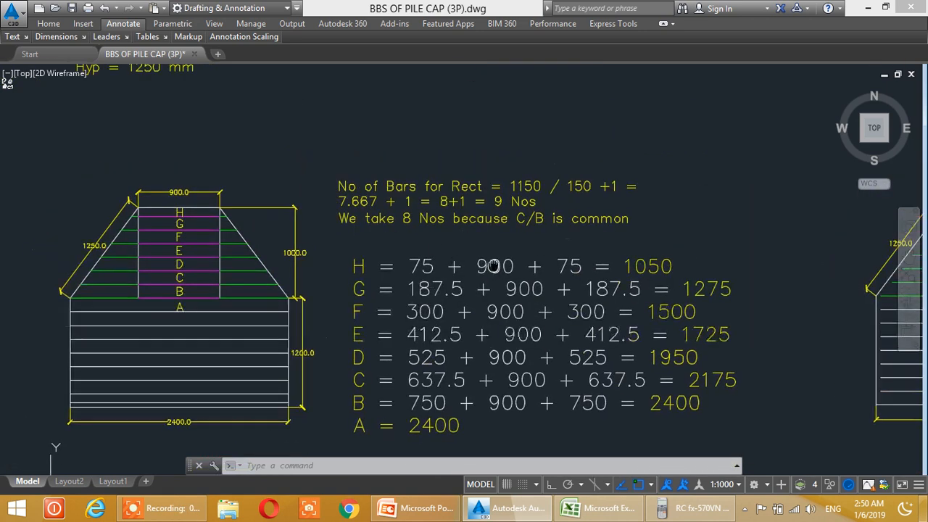
pyautogui.scroll(2, 652, 233)
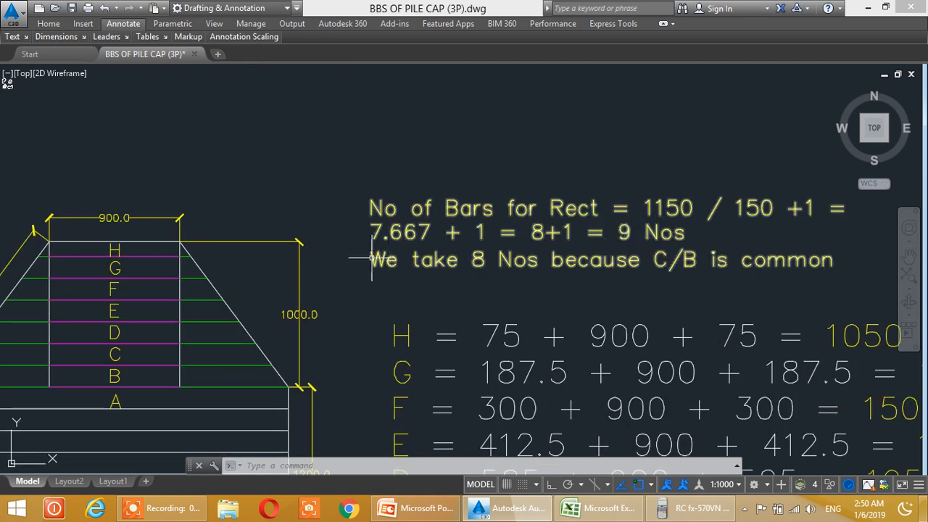
pyautogui.moveTo(422, 287); pyautogui.dragTo(447, 238, button='middle')
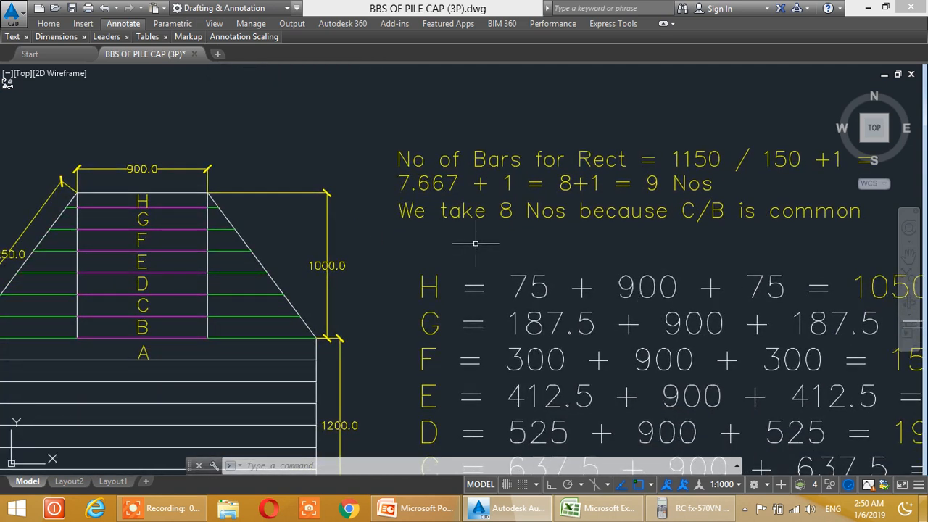
pyautogui.moveTo(504, 233); pyautogui.dragTo(483, 208, button='middle')
pyautogui.scroll(-2, 399, 299)
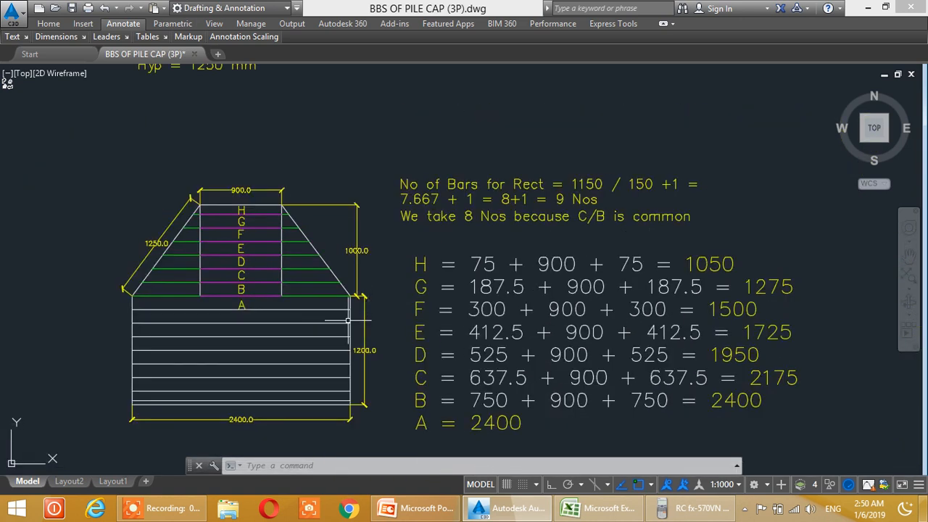
# Inspect the horizontal A bars in the rectangular lower part of the labelled elevation
pyautogui.moveTo(348, 320); pyautogui.dragTo(346, 281, button='middle')
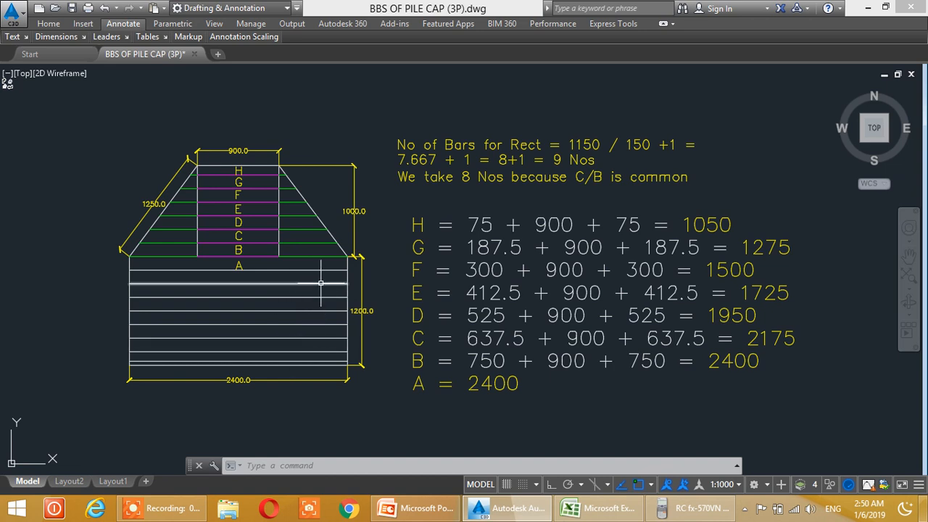
pyautogui.scroll(2, 311, 286)
pyautogui.scroll(-2, 240, 216)
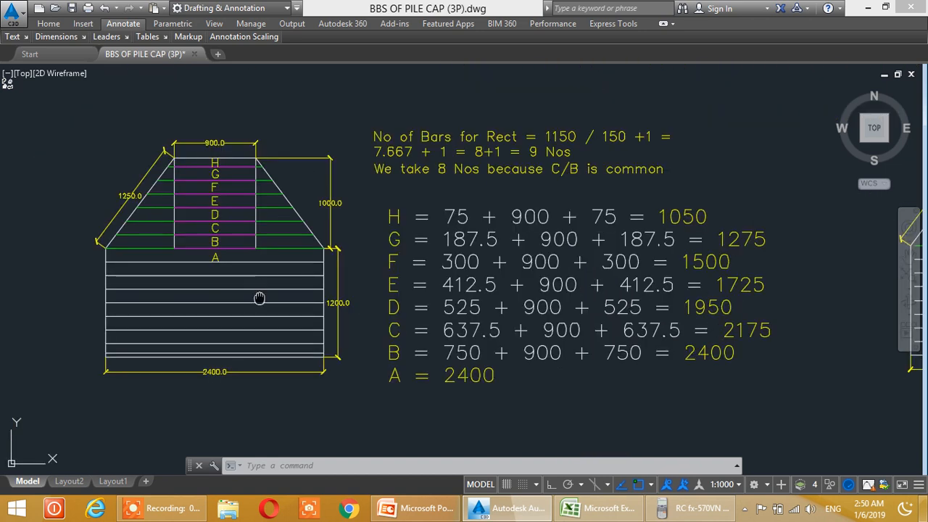
pyautogui.moveTo(258, 298); pyautogui.dragTo(265, 273, button='middle')
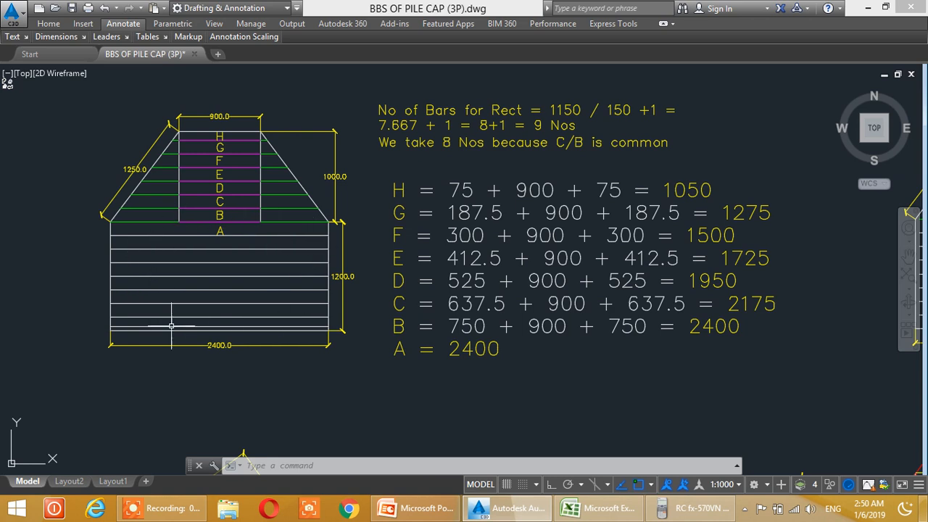
pyautogui.moveTo(307, 299); pyautogui.dragTo(304, 324, button='middle')
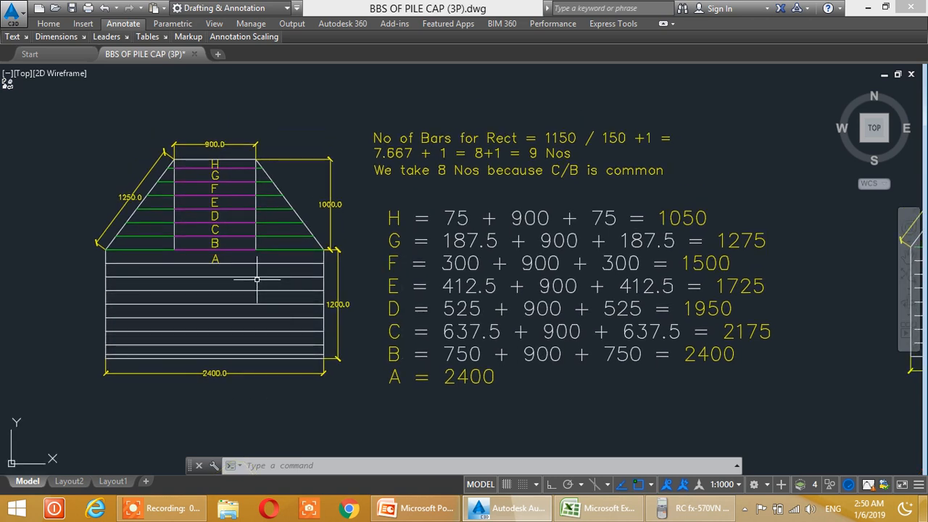
# Match the A to H length equations to the labelled bars, adding both side pieces to the middle width
pyautogui.scroll(2, 258, 279)
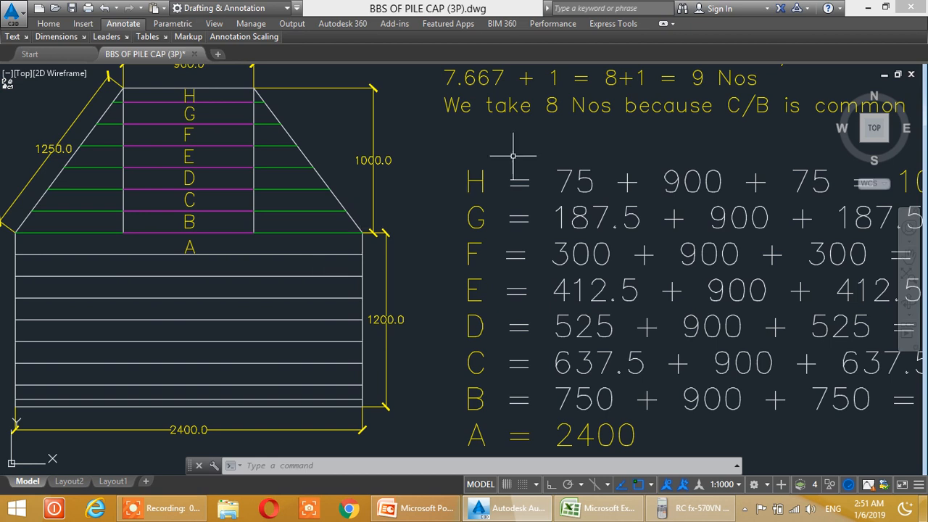
pyautogui.scroll(-2, 534, 135)
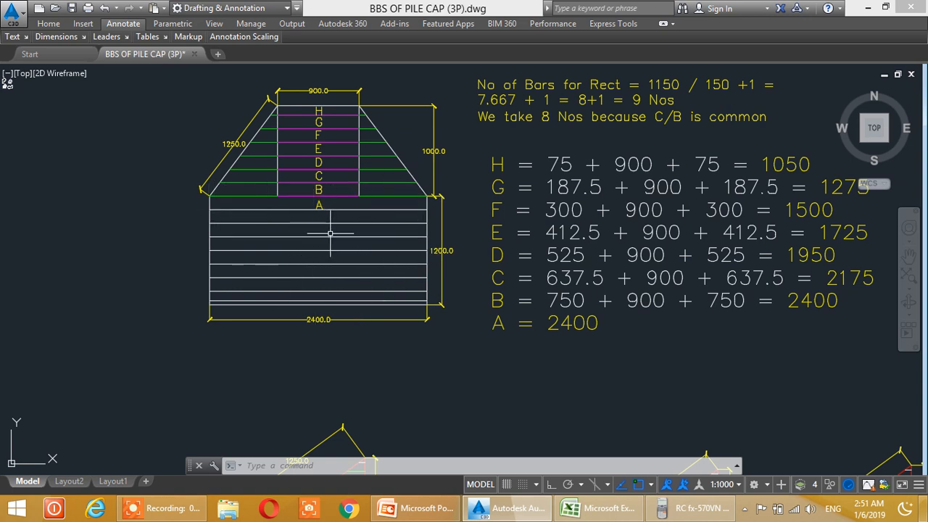
pyautogui.moveTo(327, 238); pyautogui.dragTo(357, 247, button='middle')
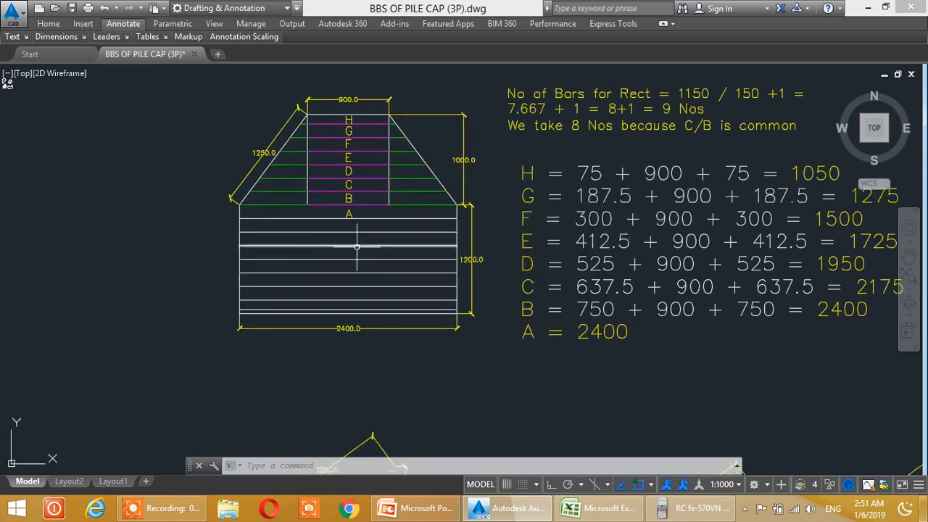
pyautogui.moveTo(379, 304); pyautogui.dragTo(243, 297, button='middle')
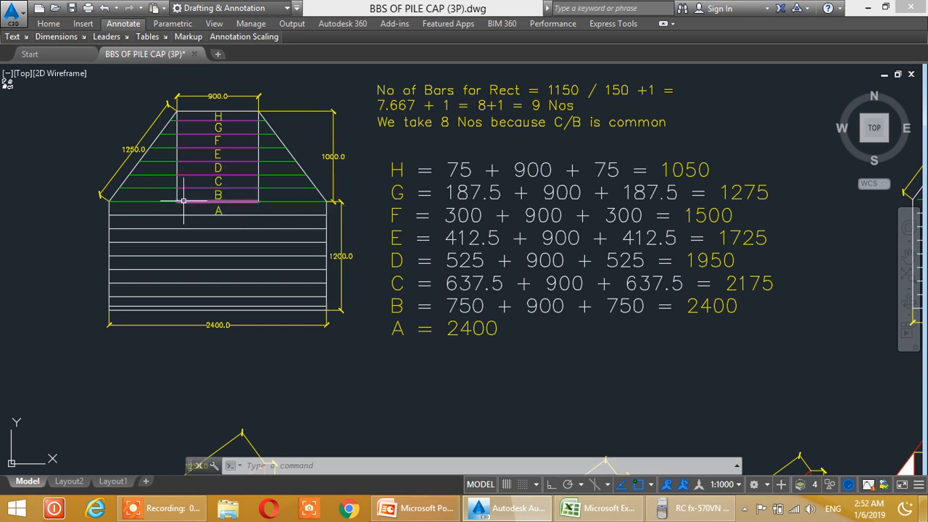
# Revisit the side triangle's base, hypotenuse and angle calculations and relate them to the A to H length equations
pyautogui.moveTo(323, 234); pyautogui.dragTo(336, 327, button='middle')
pyautogui.scroll(-4, 285, 162)
pyautogui.moveTo(246, 106); pyautogui.dragTo(258, 271, button='middle')
pyautogui.scroll(4, 419, 224)
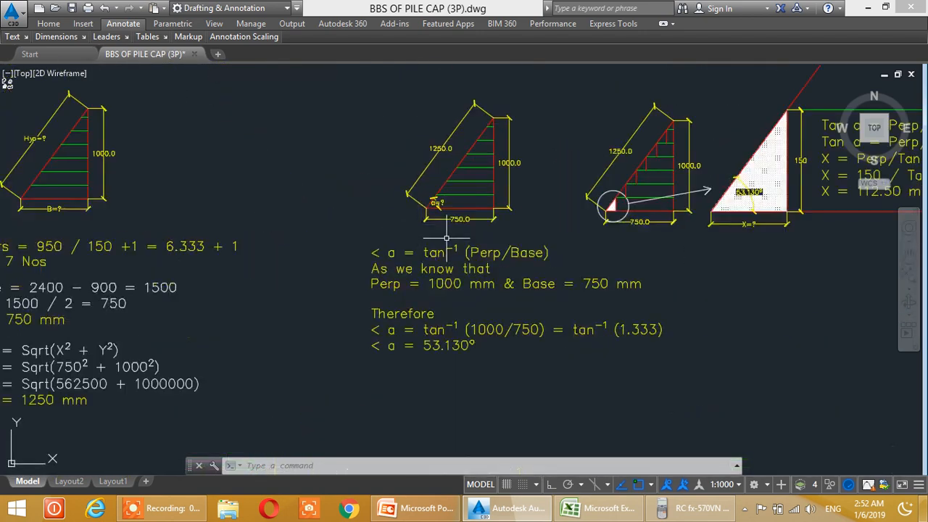
pyautogui.moveTo(181, 211); pyautogui.dragTo(389, 185, button='middle')
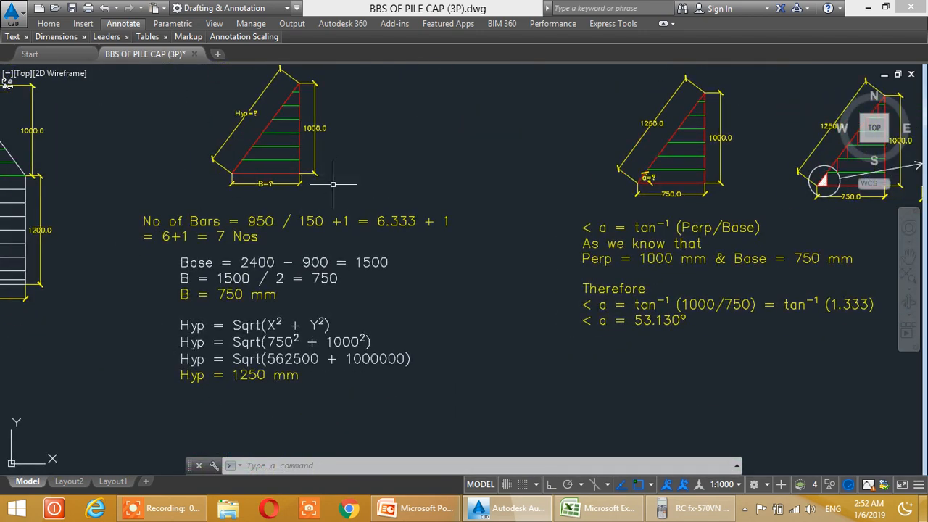
pyautogui.moveTo(398, 337); pyautogui.dragTo(151, 121, button='middle')
pyautogui.scroll(-3, 342, 230)
pyautogui.moveTo(316, 331); pyautogui.dragTo(309, 249, button='middle')
pyautogui.scroll(3, 243, 266)
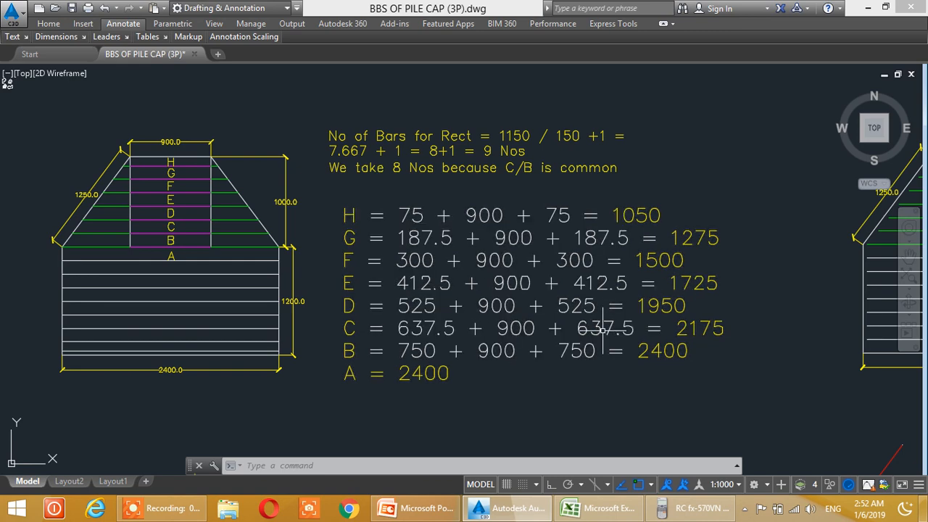
# Check the B1 to B6 results beside the side triangle as the source of the side piece lengths
pyautogui.scroll(-3, 739, 188)
pyautogui.moveTo(688, 226); pyautogui.dragTo(450, 307, button='middle')
pyautogui.scroll(6, 625, 245)
pyautogui.moveTo(692, 247); pyautogui.dragTo(577, 269, button='middle')
pyautogui.scroll(2, 456, 257)
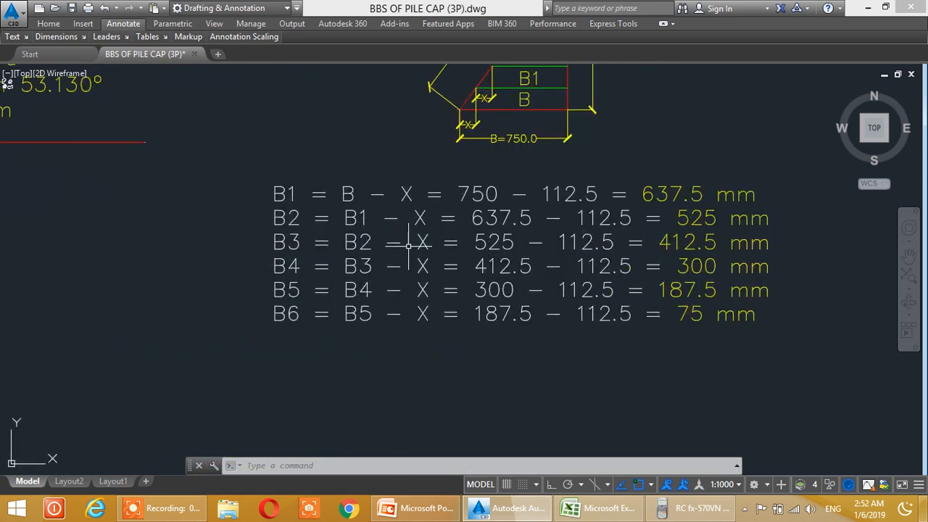
pyautogui.scroll(1, 353, 219)
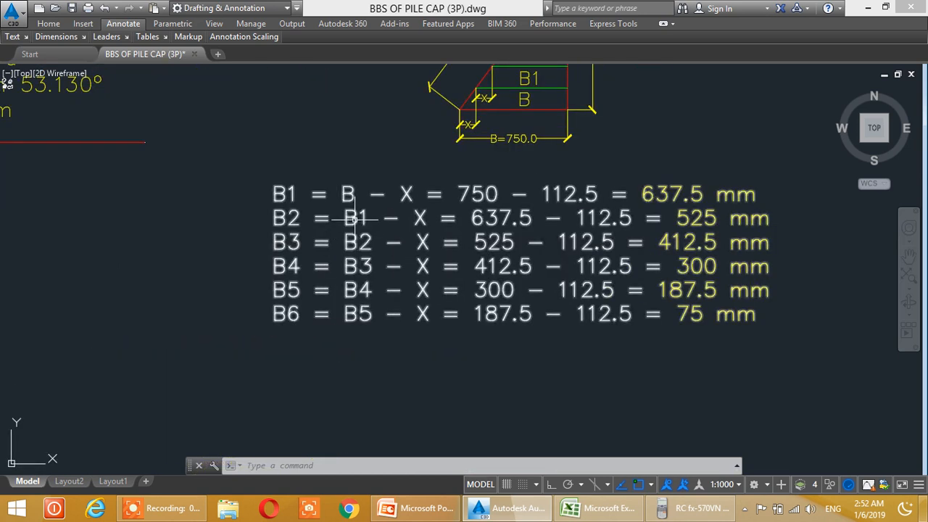
pyautogui.moveTo(342, 194)
pyautogui.mouseDown(button='middle')
pyautogui.moveTo(363, 230)
pyautogui.moveTo(360, 207)
pyautogui.mouseUp(button='middle')
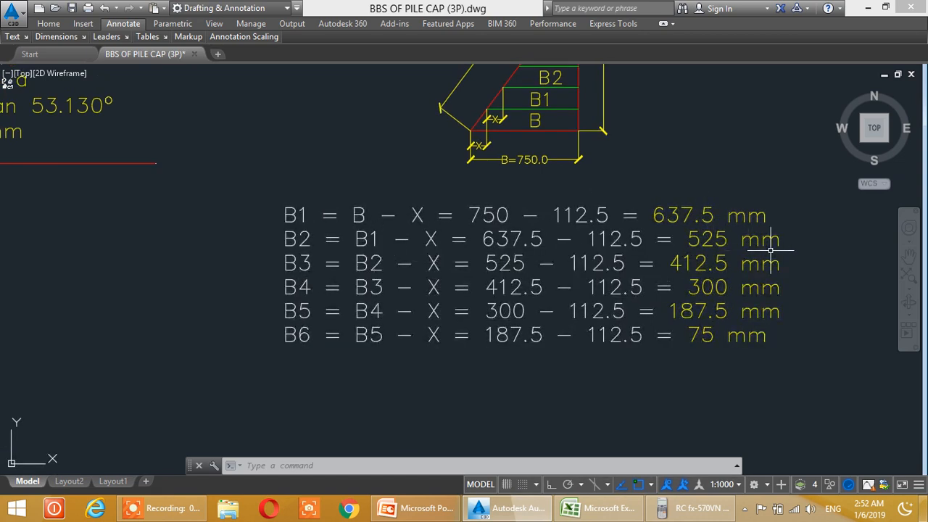
# View the cut lengths without cover for the main bars and return to the full A to H length equations
pyautogui.moveTo(154, 357); pyautogui.dragTo(602, 184, button='middle')
pyautogui.scroll(-3, 373, 311)
pyautogui.moveTo(298, 365); pyautogui.dragTo(371, 215, button='middle')
pyautogui.scroll(2, 465, 313)
pyautogui.moveTo(479, 301); pyautogui.dragTo(357, 304, button='middle')
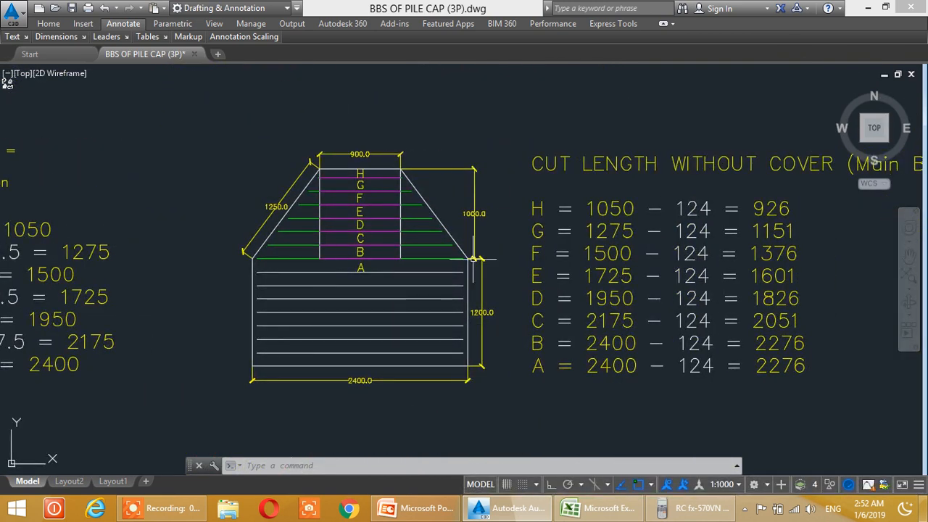
pyautogui.moveTo(541, 307); pyautogui.dragTo(487, 305, button='middle')
pyautogui.moveTo(213, 298)
pyautogui.mouseDown(button='middle')
pyautogui.moveTo(549, 295)
pyautogui.moveTo(447, 310)
pyautogui.mouseUp(button='middle')
pyautogui.moveTo(214, 318); pyautogui.dragTo(325, 300, button='middle')
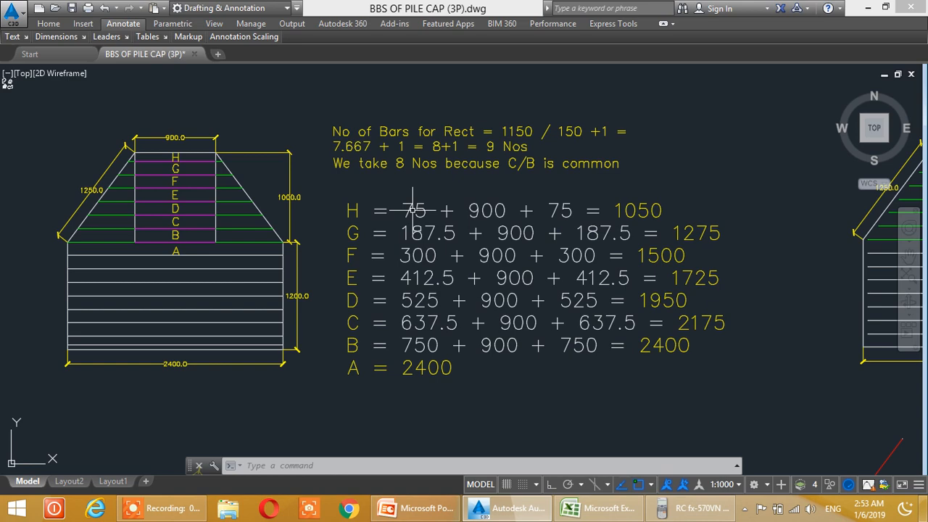
# Trace the side pieces in the A to H equations back to the B1 to B6 results
pyautogui.moveTo(599, 151); pyautogui.dragTo(342, 299, button='middle')
pyautogui.scroll(-4, 556, 212)
pyautogui.moveTo(647, 188)
pyautogui.mouseDown(button='middle')
pyautogui.moveTo(481, 281)
pyautogui.moveTo(452, 286)
pyautogui.mouseUp(button='middle')
pyautogui.scroll(2, 640, 254)
pyautogui.moveTo(647, 256); pyautogui.dragTo(649, 255, button='middle')
pyautogui.moveTo(226, 332); pyautogui.dragTo(545, 183, button='middle')
pyautogui.moveTo(342, 284); pyautogui.dragTo(466, 231, button='middle')
pyautogui.moveTo(410, 309)
pyautogui.mouseDown(button='middle')
pyautogui.moveTo(403, 270)
pyautogui.moveTo(427, 270)
pyautogui.mouseUp(button='middle')
pyautogui.scroll(2, 417, 255)
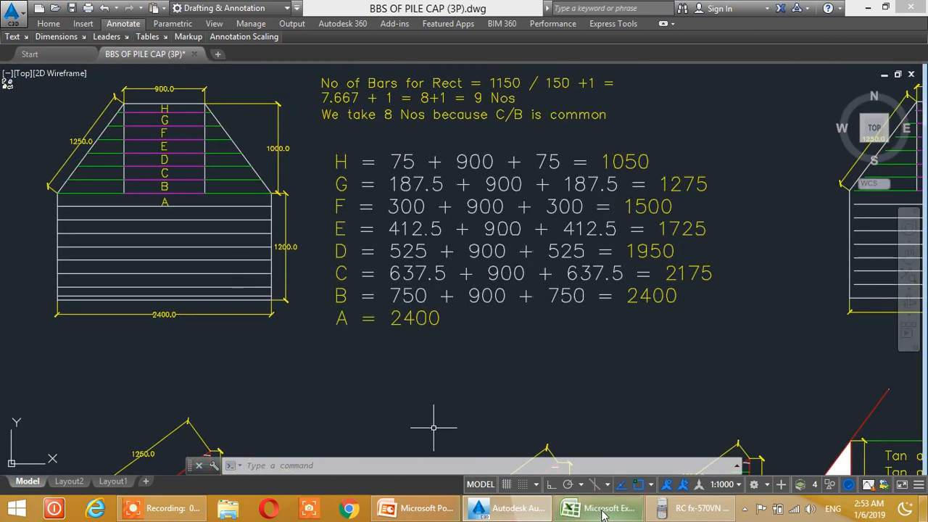
# Switch to the fx-570VN calculator, clear its previous calculation and place it clear of the A to H length equations
pyautogui.click(673, 507)
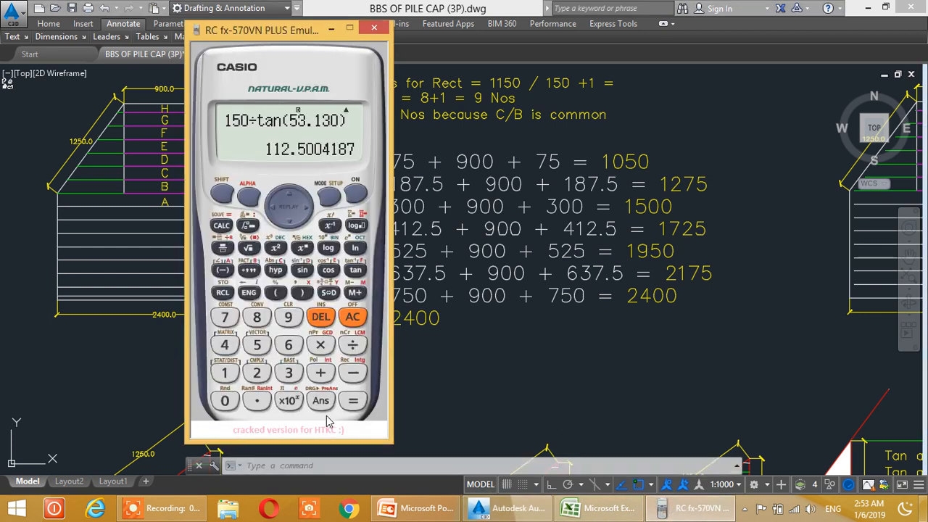
pyautogui.press('Escape')
pyautogui.moveTo(310, 40); pyautogui.dragTo(852, 75)
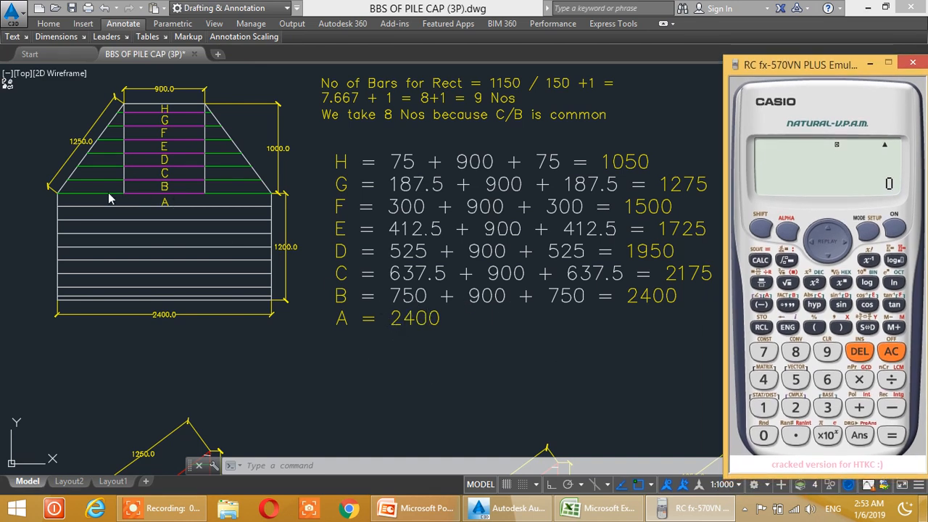
pyautogui.write('900+750+')
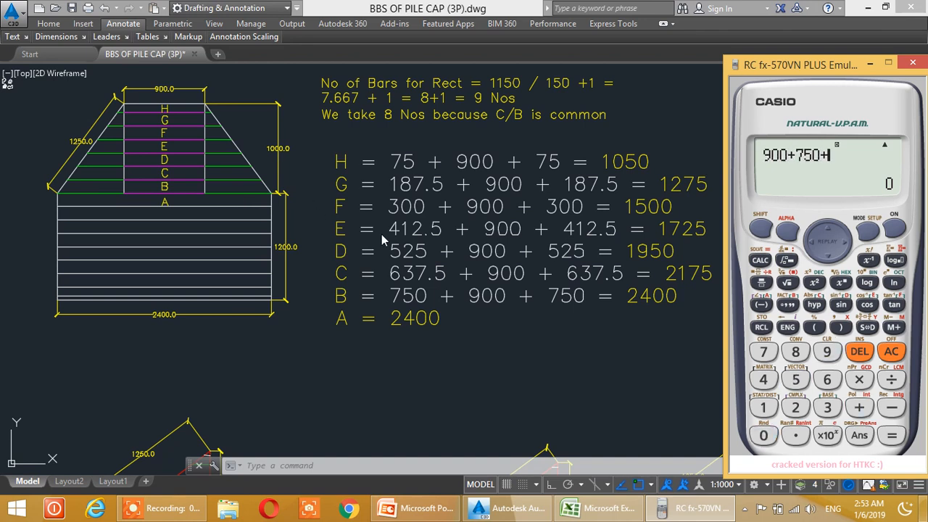
pyautogui.press('Home')
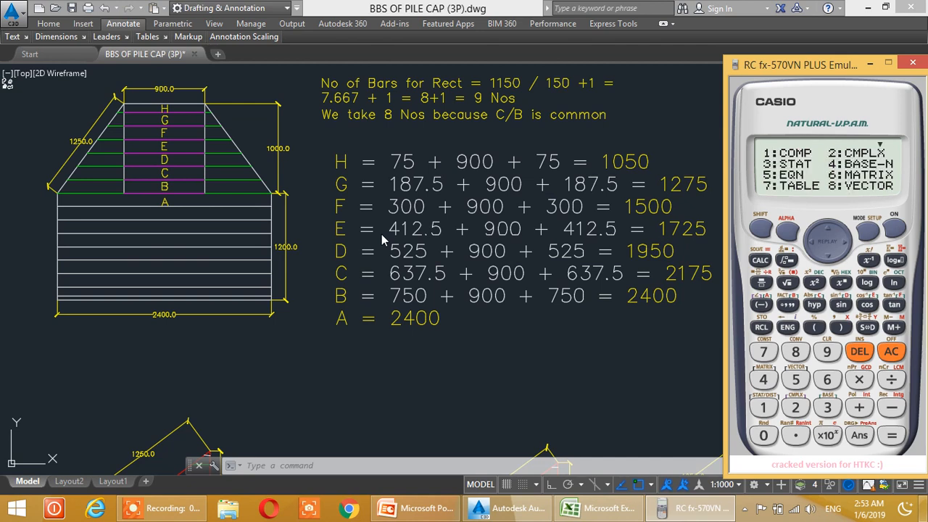
pyautogui.press('Escape')
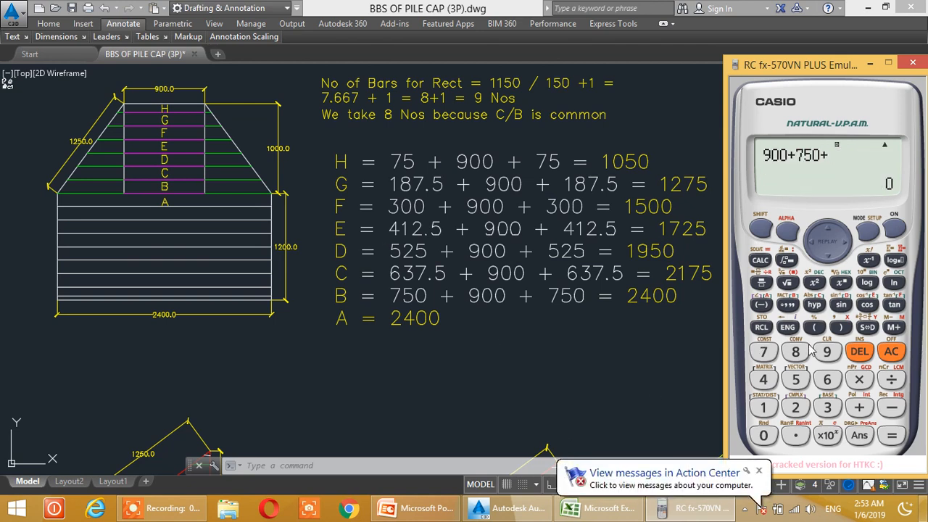
pyautogui.press('Home')
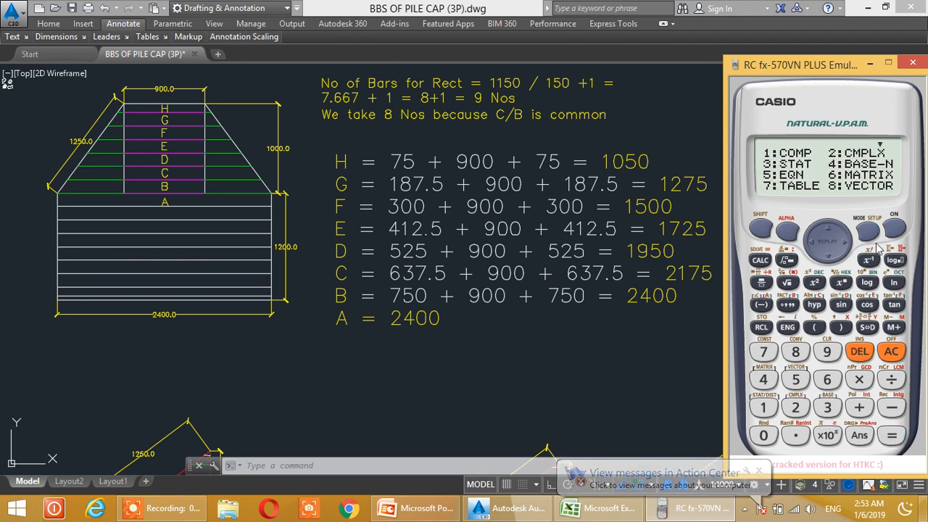
pyautogui.click(902, 229)
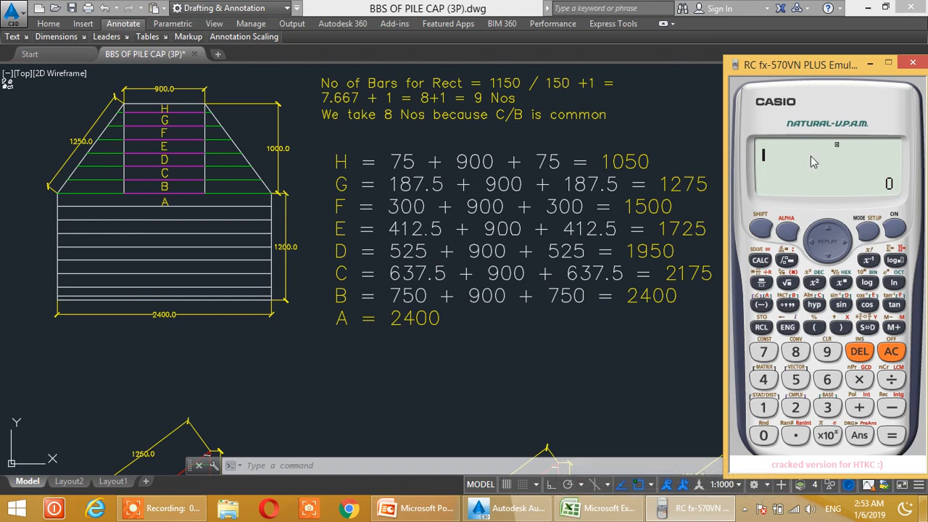
# Calculate bar lengths B as 900+750+750 and C as 900+637.5+637.5, and put the calculator away
pyautogui.write('900+750+750')
pyautogui.press('Return')
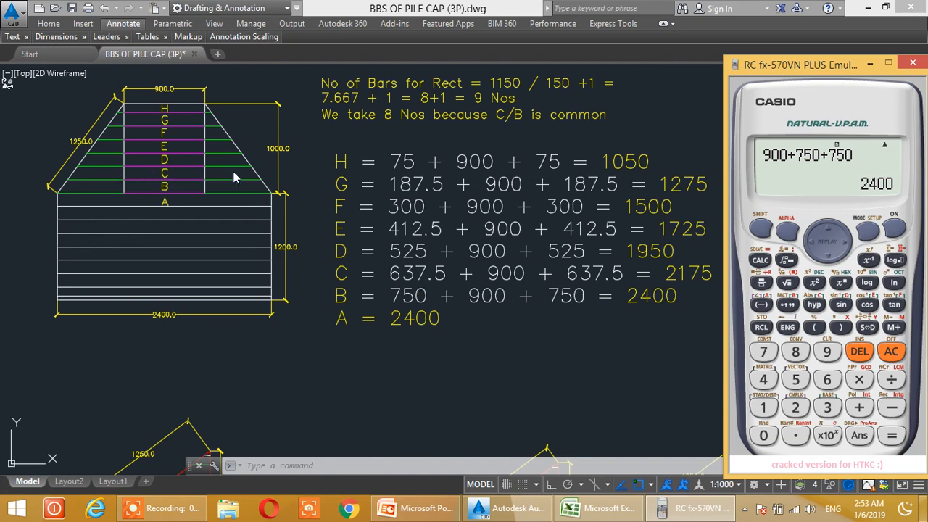
pyautogui.press('Escape')
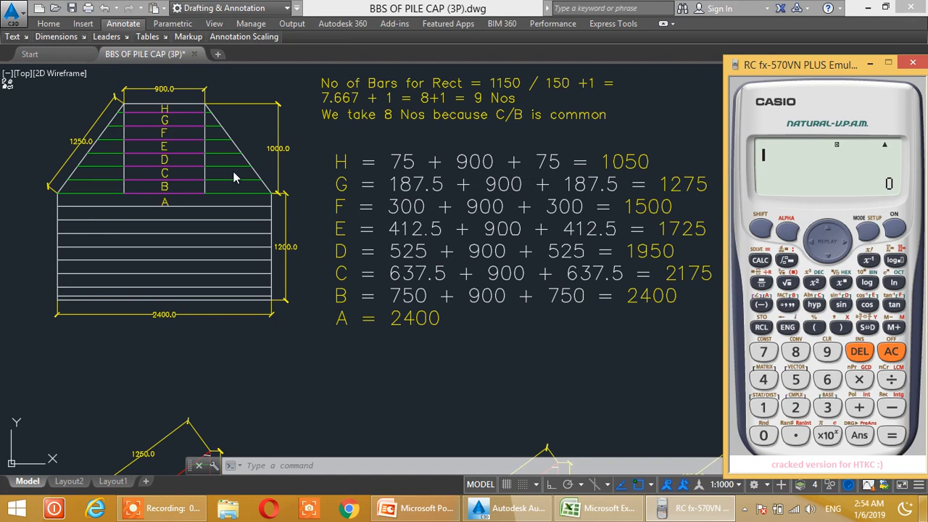
pyautogui.write('900+637.5')
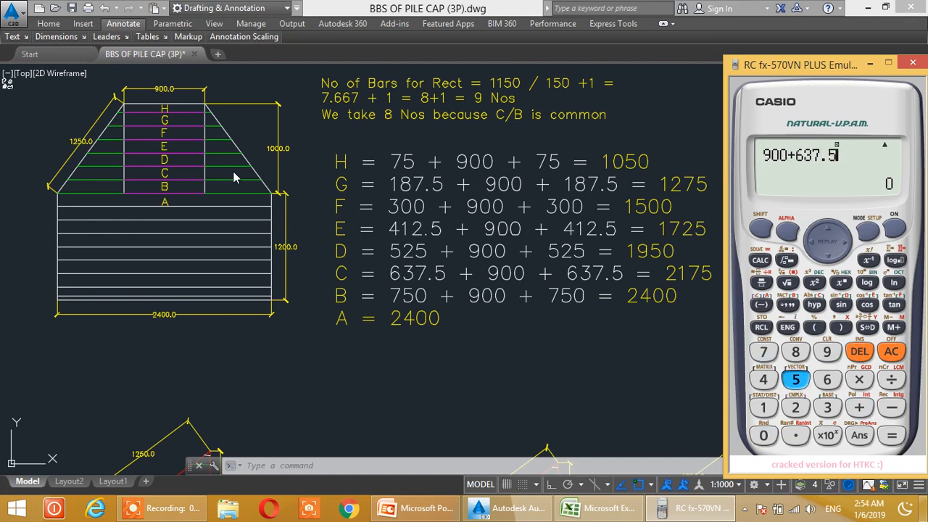
pyautogui.write('+637.5')
pyautogui.press('Return')
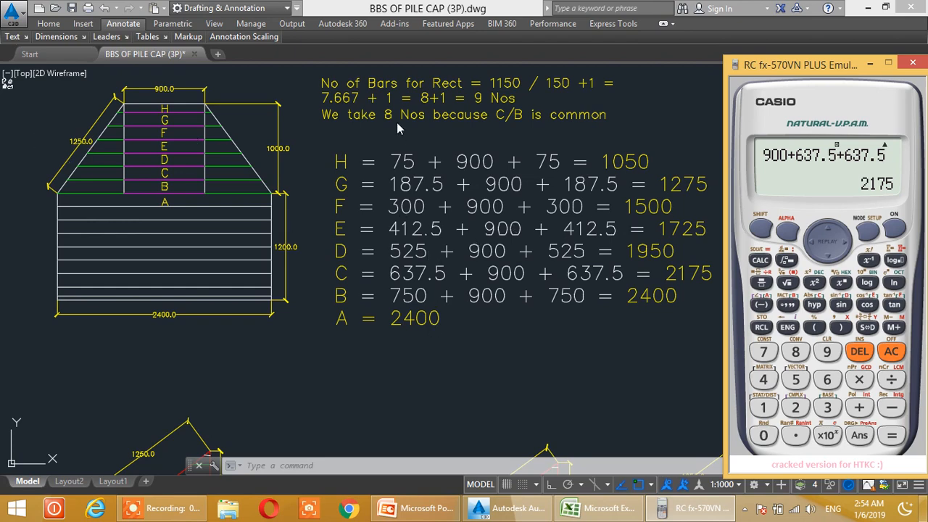
pyautogui.click(870, 65)
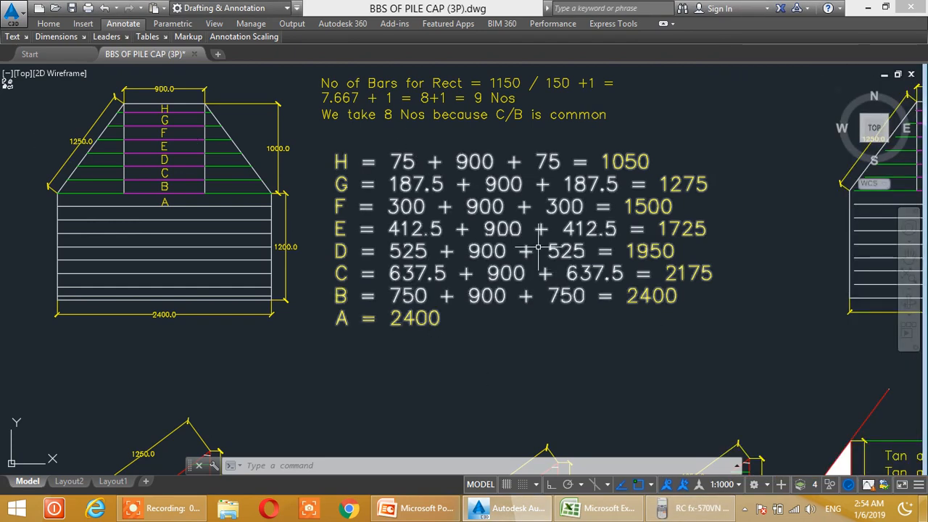
# Recheck the B1 to B6 side lengths under the side triangle and return to the A to H equations
pyautogui.moveTo(627, 194); pyautogui.dragTo(474, 344, button='middle')
pyautogui.moveTo(743, 147)
pyautogui.mouseDown(button='middle')
pyautogui.moveTo(536, 331)
pyautogui.moveTo(369, 437)
pyautogui.mouseUp(button='middle')
pyautogui.moveTo(818, 195)
pyautogui.mouseDown(button='middle')
pyautogui.moveTo(626, 282)
pyautogui.moveTo(586, 160)
pyautogui.mouseUp(button='middle')
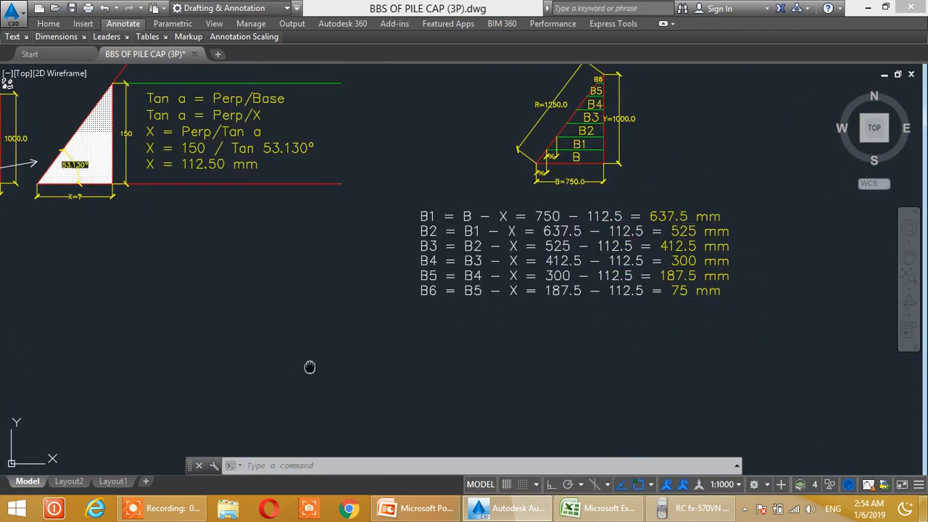
pyautogui.moveTo(310, 368); pyautogui.dragTo(718, 206, button='middle')
pyautogui.moveTo(213, 288); pyautogui.dragTo(523, 190, button='middle')
pyautogui.moveTo(180, 338); pyautogui.dragTo(333, 252, button='middle')
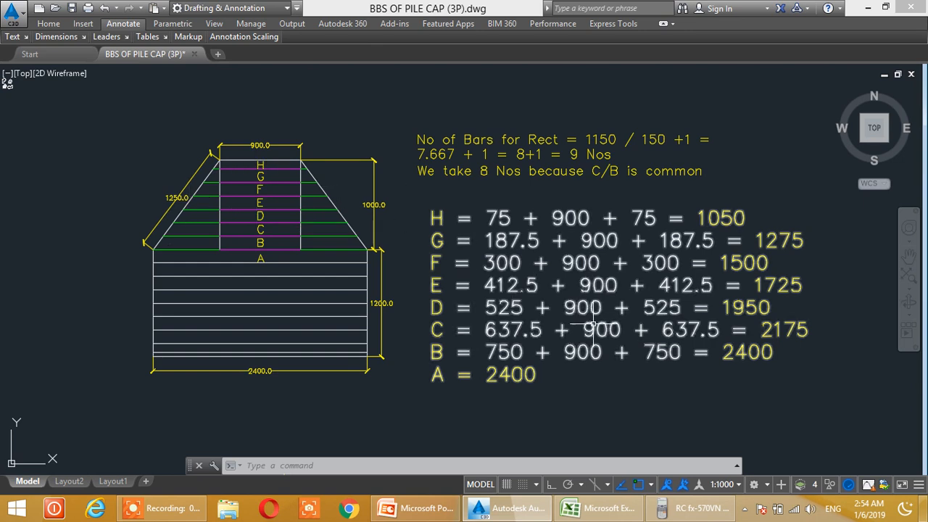
# Compare the A to H bar lengths with the starting values in the main bars' cut length without cover list
pyautogui.moveTo(654, 319); pyautogui.dragTo(601, 295, button='middle')
pyautogui.moveTo(667, 293); pyautogui.dragTo(582, 300, button='middle')
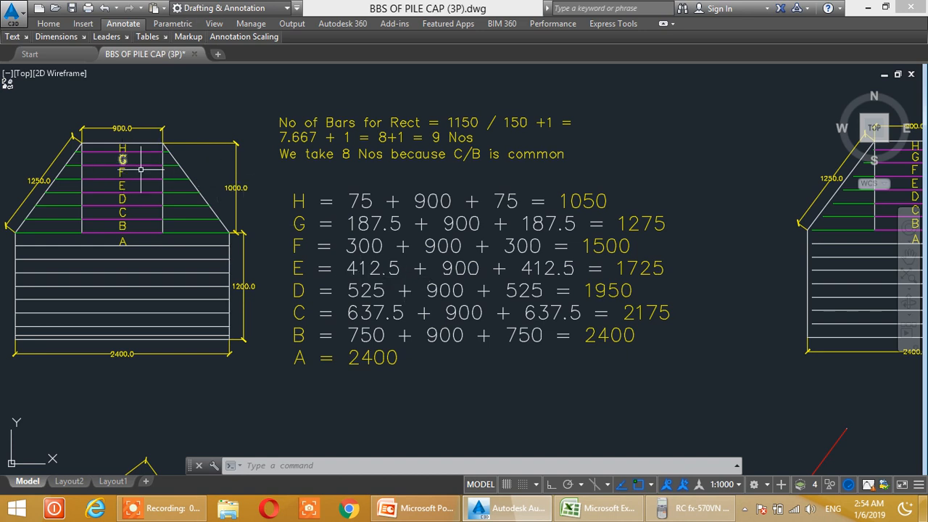
pyautogui.moveTo(632, 307); pyautogui.dragTo(317, 310, button='middle')
pyautogui.moveTo(675, 310); pyautogui.dragTo(574, 312, button='middle')
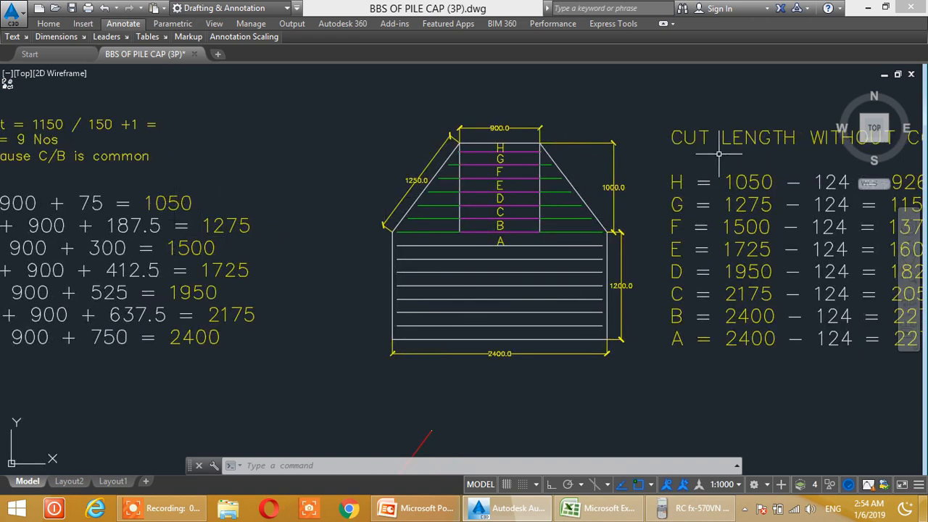
pyautogui.moveTo(200, 271); pyautogui.dragTo(532, 231, button='middle')
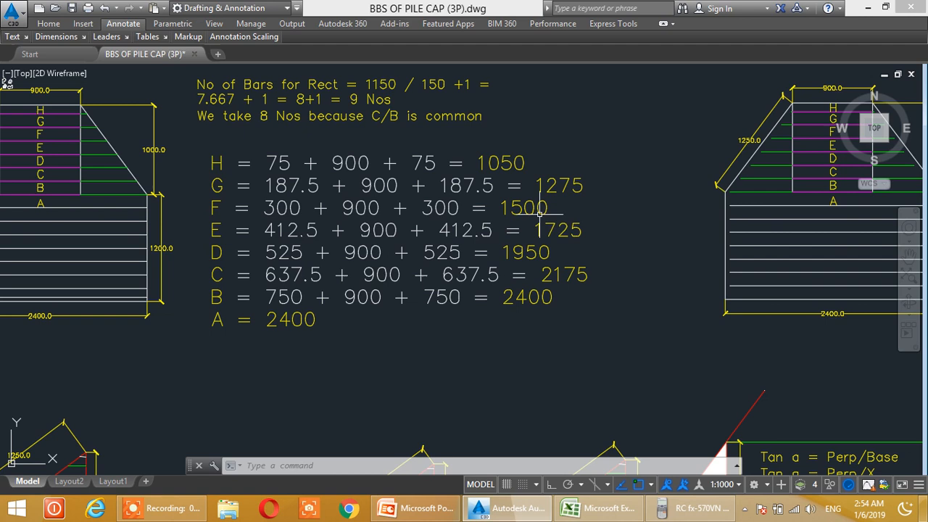
pyautogui.moveTo(747, 267)
pyautogui.mouseDown(button='middle')
pyautogui.moveTo(420, 296)
pyautogui.moveTo(292, 265)
pyautogui.moveTo(252, 268)
pyautogui.mouseUp(button='middle')
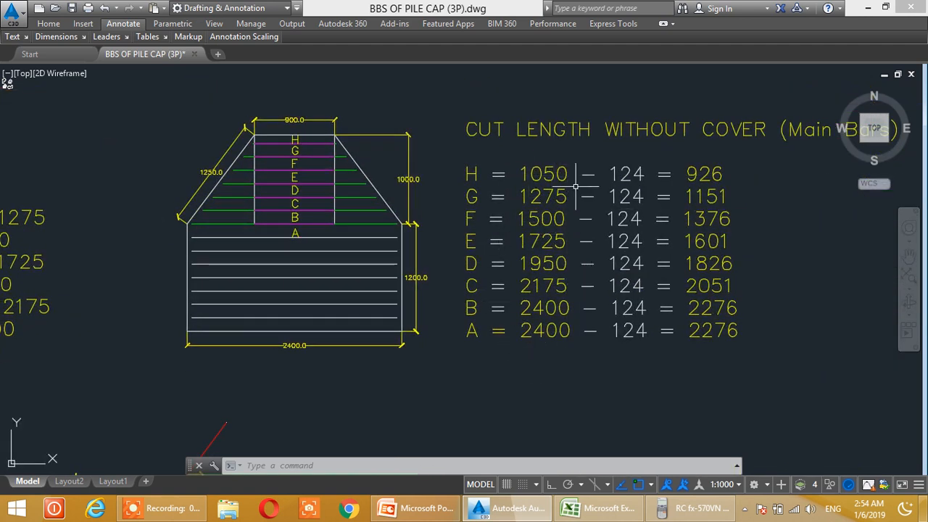
pyautogui.moveTo(575, 187); pyautogui.dragTo(477, 221, button='middle')
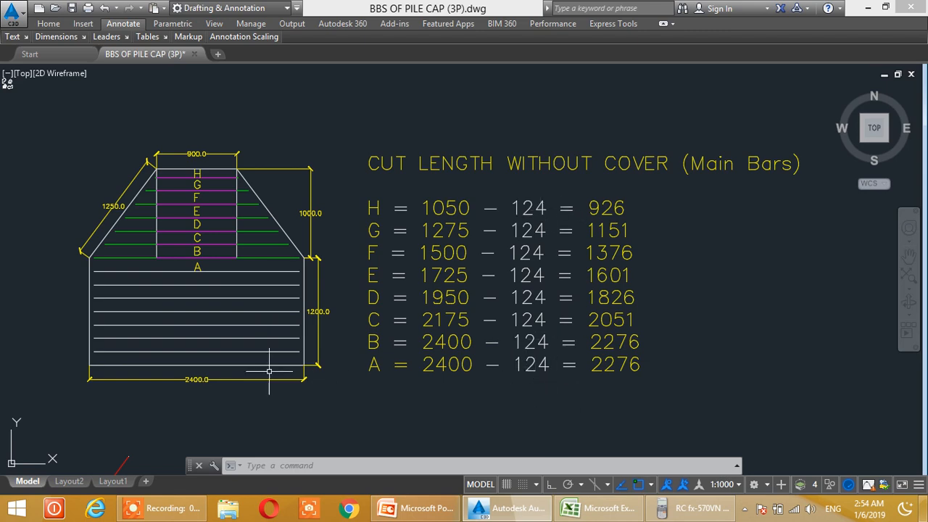
# Examine the face bars and main bars in the pile cap's X-section to explain the cover deduction
pyautogui.moveTo(204, 352); pyautogui.dragTo(467, 357, button='middle')
pyautogui.scroll(-6, 467, 358)
pyautogui.scroll(2, 124, 240)
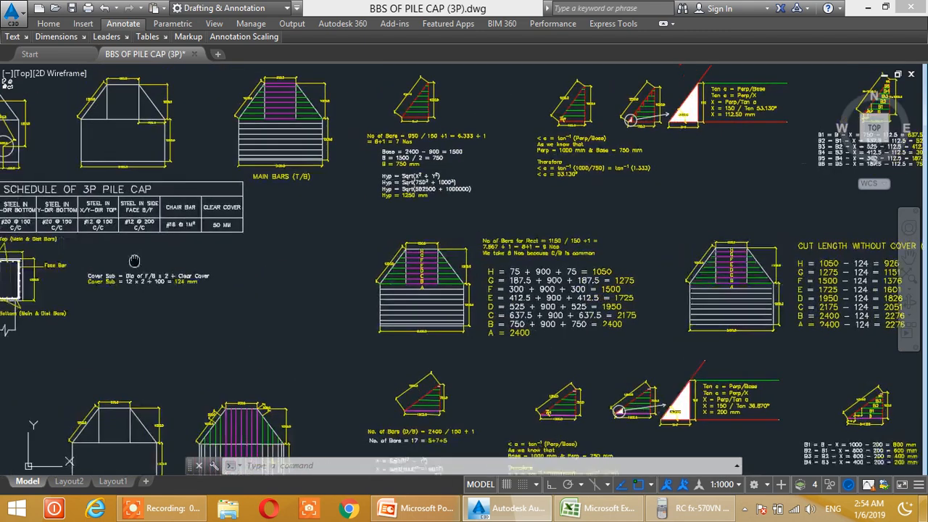
pyautogui.scroll(8, 428, 290)
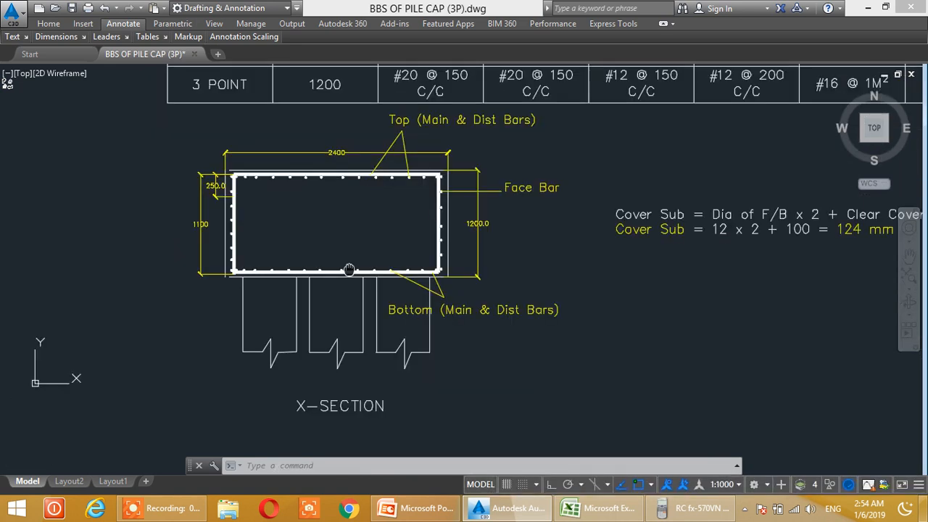
pyautogui.moveTo(243, 251)
pyautogui.mouseDown(button='middle')
pyautogui.moveTo(286, 276)
pyautogui.moveTo(287, 286)
pyautogui.mouseUp(button='middle')
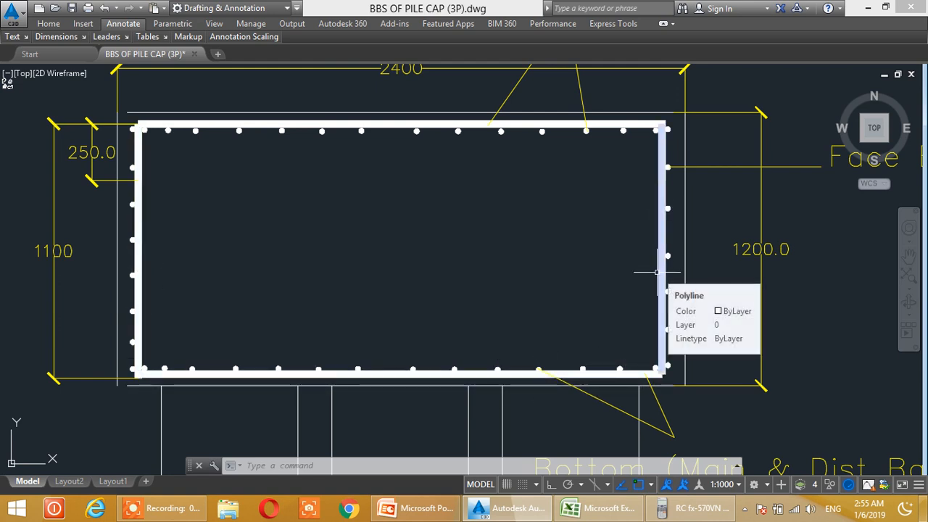
pyautogui.scroll(-2, 718, 163)
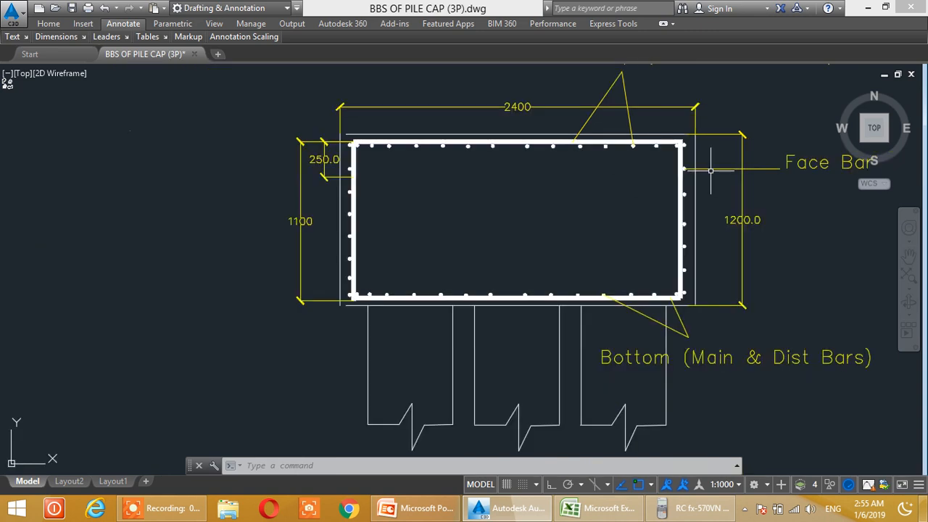
# Read the Cover Sub formula beside the X-section, which combines twice the face bar diameter with clear cover
pyautogui.moveTo(710, 155); pyautogui.dragTo(556, 268, button='middle')
pyautogui.moveTo(615, 240)
pyautogui.mouseDown(button='middle')
pyautogui.moveTo(614, 224)
pyautogui.moveTo(502, 271)
pyautogui.mouseUp(button='middle')
pyautogui.moveTo(407, 312); pyautogui.dragTo(435, 216, button='middle')
pyautogui.moveTo(554, 211); pyautogui.dragTo(480, 315, button='middle')
pyautogui.moveTo(641, 186); pyautogui.dragTo(502, 236, button='middle')
pyautogui.moveTo(618, 160)
pyautogui.mouseDown(button='middle')
pyautogui.moveTo(586, 221)
pyautogui.moveTo(554, 243)
pyautogui.moveTo(540, 127)
pyautogui.mouseUp(button='middle')
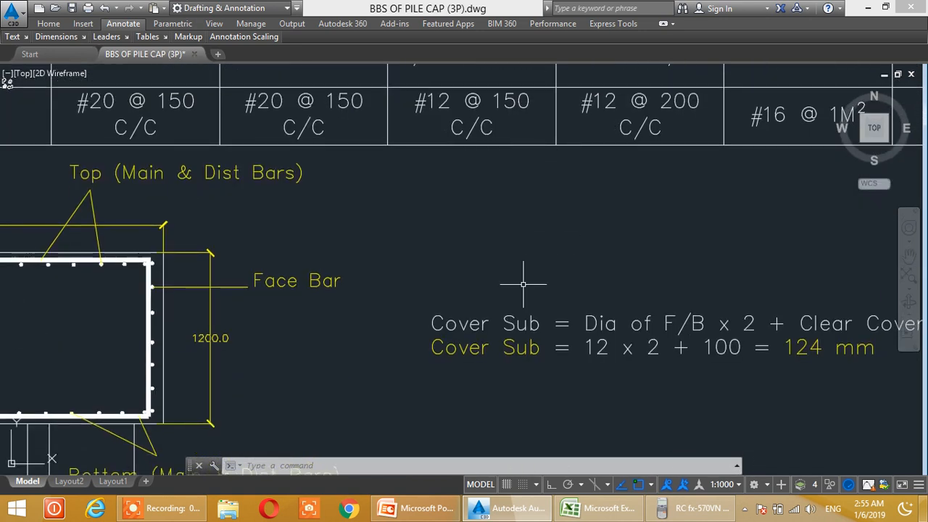
pyautogui.moveTo(493, 337); pyautogui.dragTo(576, 265, button='middle')
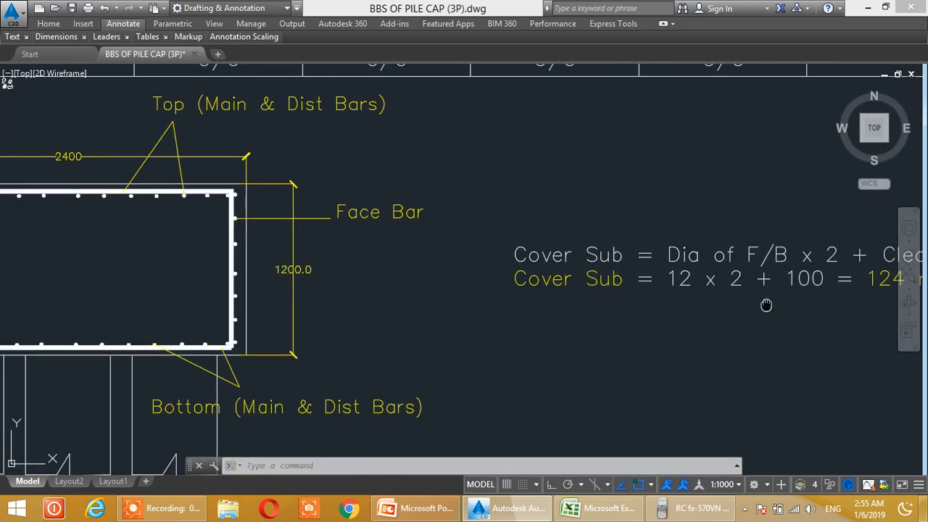
pyautogui.moveTo(766, 304); pyautogui.dragTo(625, 308, button='middle')
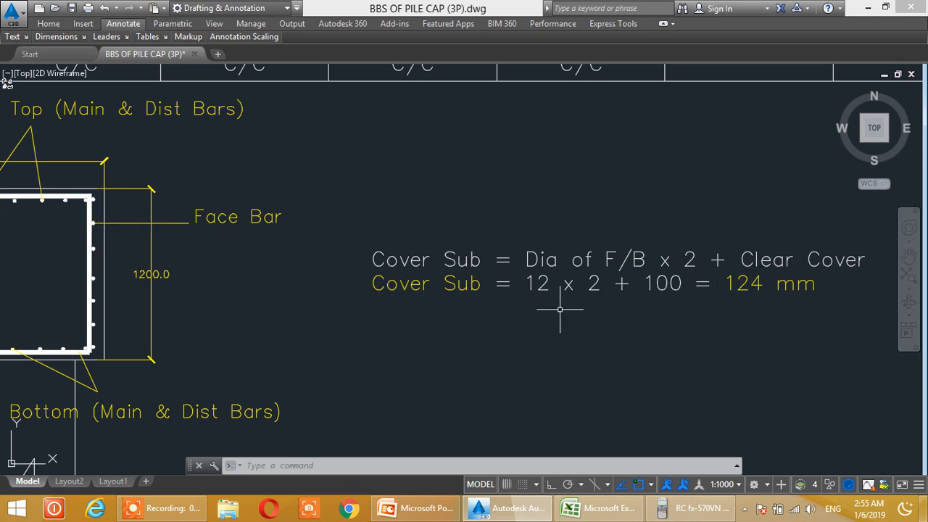
# Inspect the face bars and clear cover at the X-section's sides and relate them to the Cover Sub formula
pyautogui.moveTo(199, 259); pyautogui.dragTo(587, 235, button='middle')
pyautogui.moveTo(263, 311); pyautogui.dragTo(335, 285, button='middle')
pyautogui.moveTo(246, 278); pyautogui.dragTo(256, 286, button='middle')
pyautogui.scroll(2, 256, 287)
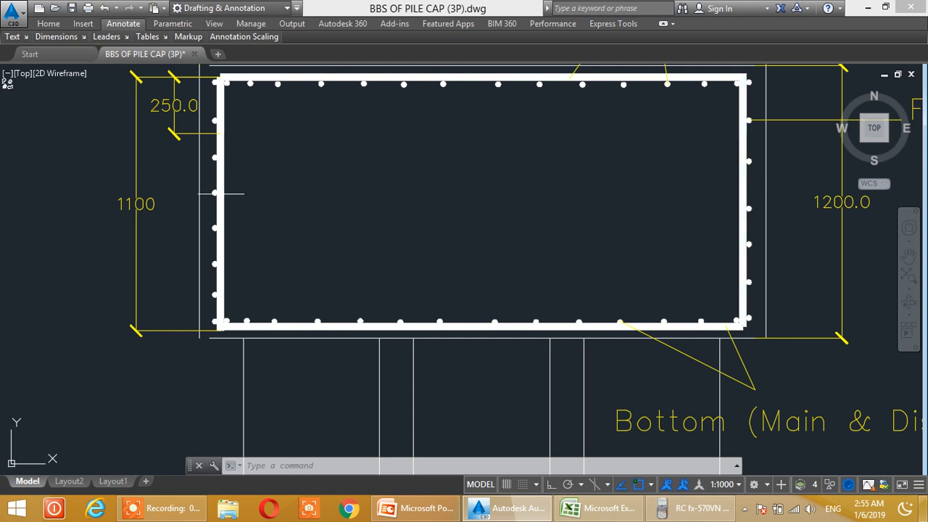
pyautogui.moveTo(222, 193)
pyautogui.scroll(-4, 653, 210)
pyautogui.moveTo(805, 274); pyautogui.dragTo(532, 307, button='middle')
pyautogui.moveTo(805, 298); pyautogui.dragTo(621, 304, button='middle')
pyautogui.scroll(2, 517, 292)
pyautogui.moveTo(752, 291); pyautogui.dragTo(659, 305, button='middle')
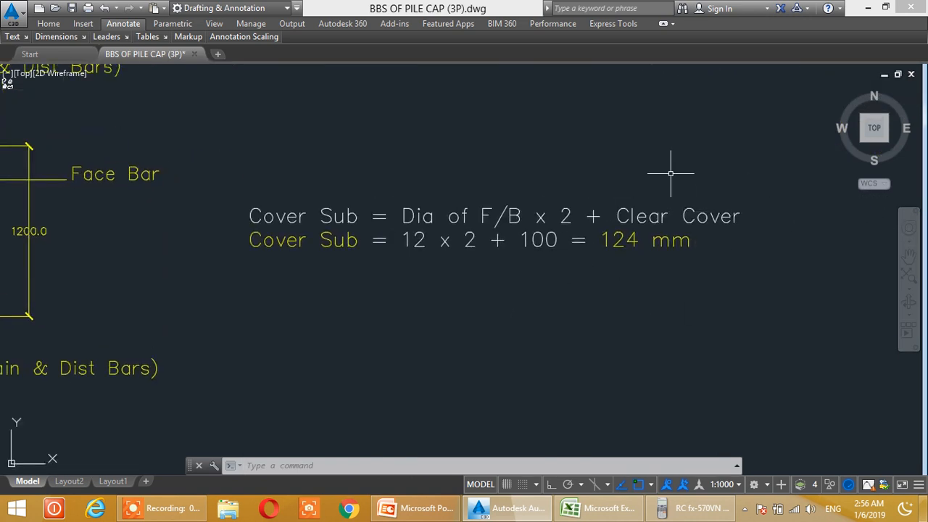
# Review the whole X-section once more against the terms of the Cover Sub calculation
pyautogui.moveTo(305, 307); pyautogui.dragTo(632, 287, button='middle')
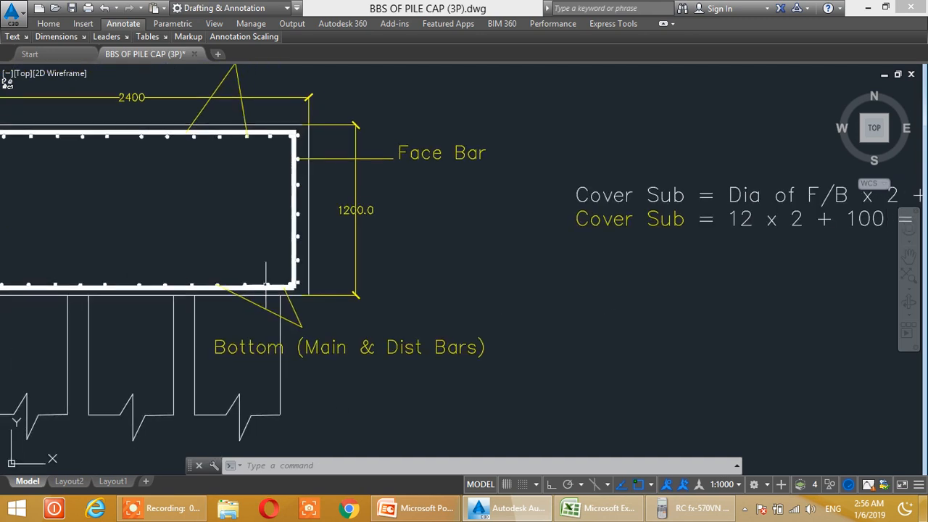
pyautogui.moveTo(266, 274); pyautogui.dragTo(448, 273, button='middle')
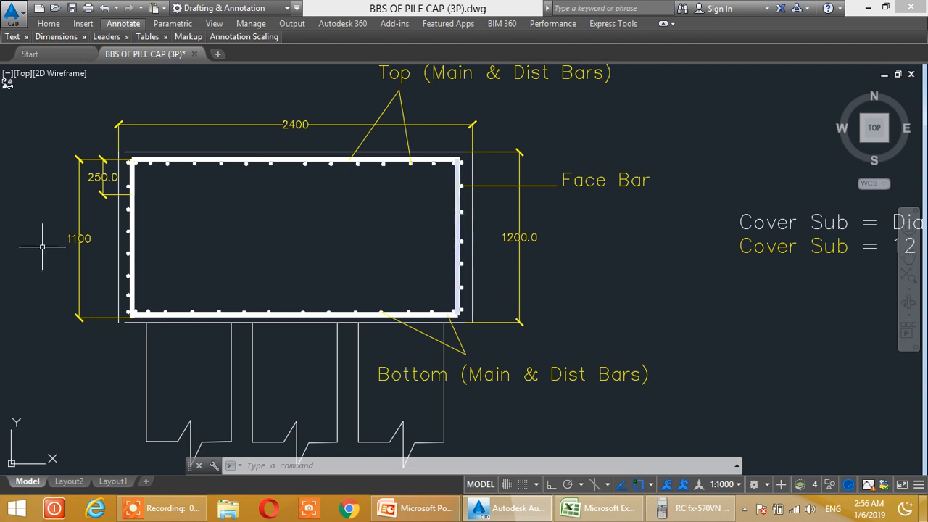
pyautogui.moveTo(721, 290); pyautogui.dragTo(275, 296, button='middle')
pyautogui.moveTo(592, 318); pyautogui.dragTo(428, 307, button='middle')
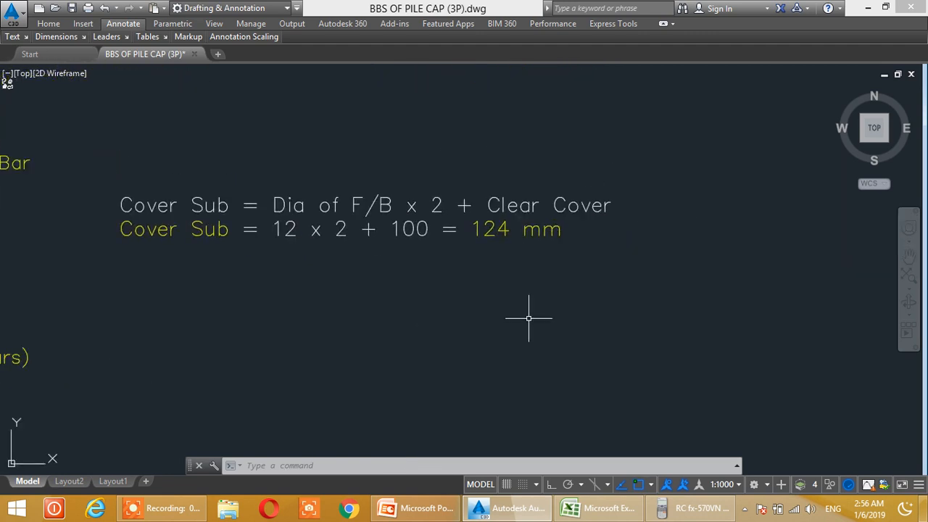
# Return to the main bars' cut length without cover list and review the cover deduction for bars A to H
pyautogui.moveTo(758, 372); pyautogui.dragTo(350, 301, button='middle')
pyautogui.moveTo(708, 321); pyautogui.dragTo(284, 279, button='middle')
pyautogui.moveTo(642, 323)
pyautogui.mouseDown(button='middle')
pyautogui.moveTo(306, 306)
pyautogui.moveTo(265, 326)
pyautogui.mouseUp(button='middle')
pyautogui.scroll(-6, 652, 326)
pyautogui.moveTo(757, 276); pyautogui.dragTo(501, 324, button='middle')
pyautogui.scroll(4, 663, 293)
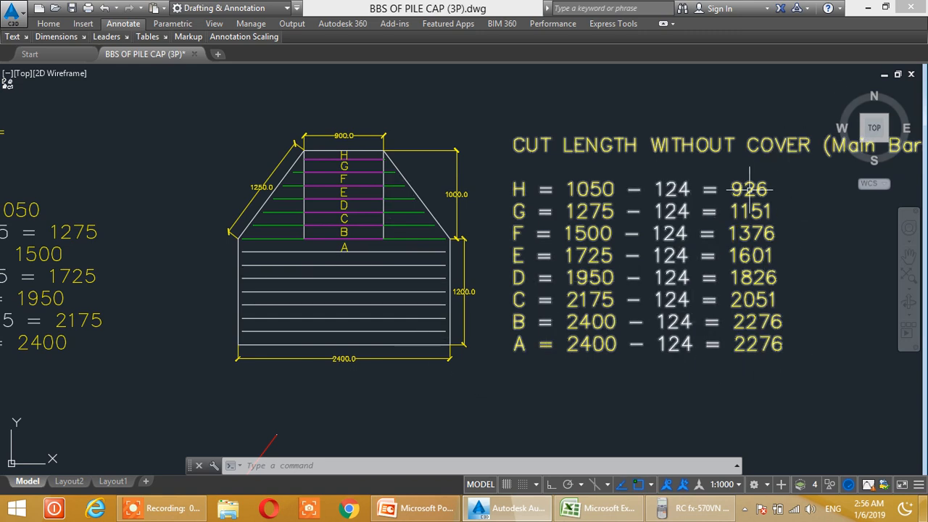
# Leave the main bar calculations and examine the plain cap outline and the DISTRIBUTION BARS (T/B) layout
pyautogui.scroll(-2, 488, 287)
pyautogui.moveTo(301, 335); pyautogui.dragTo(481, 269, button='middle')
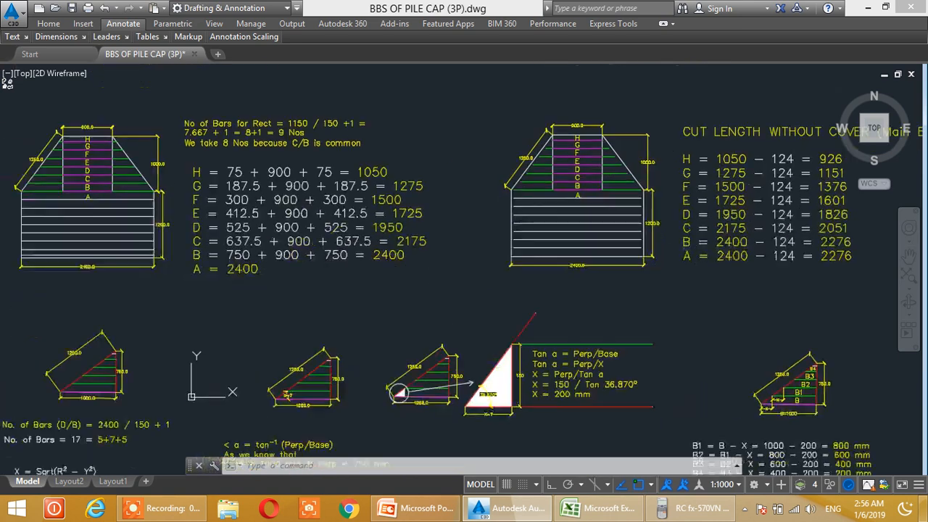
pyautogui.moveTo(313, 288)
pyautogui.mouseDown(button='middle')
pyautogui.moveTo(505, 318)
pyautogui.moveTo(418, 316)
pyautogui.mouseUp(button='middle')
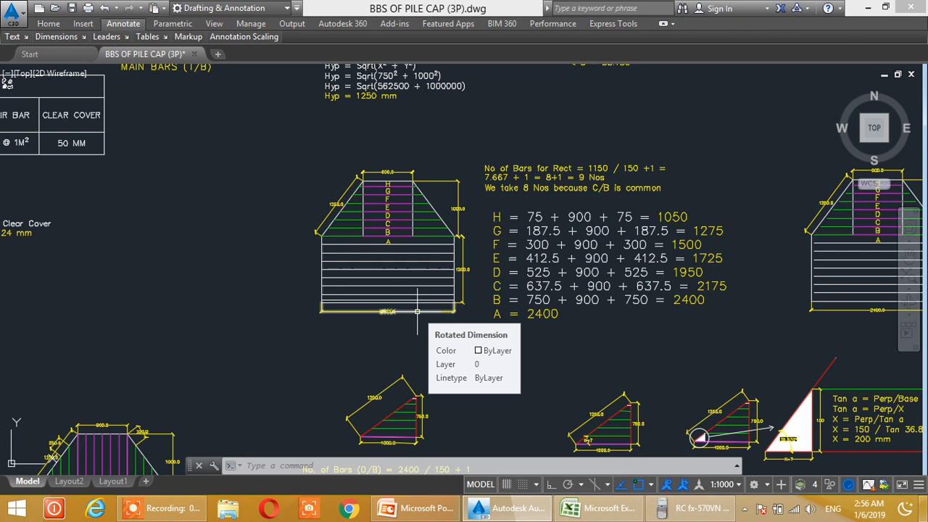
pyautogui.moveTo(423, 345); pyautogui.dragTo(452, 247, button='middle')
pyautogui.moveTo(229, 378); pyautogui.dragTo(398, 265, button='middle')
pyautogui.moveTo(258, 343); pyautogui.dragTo(413, 282, button='middle')
pyautogui.scroll(2, 226, 301)
pyautogui.moveTo(285, 267); pyautogui.dragTo(268, 338, button='middle')
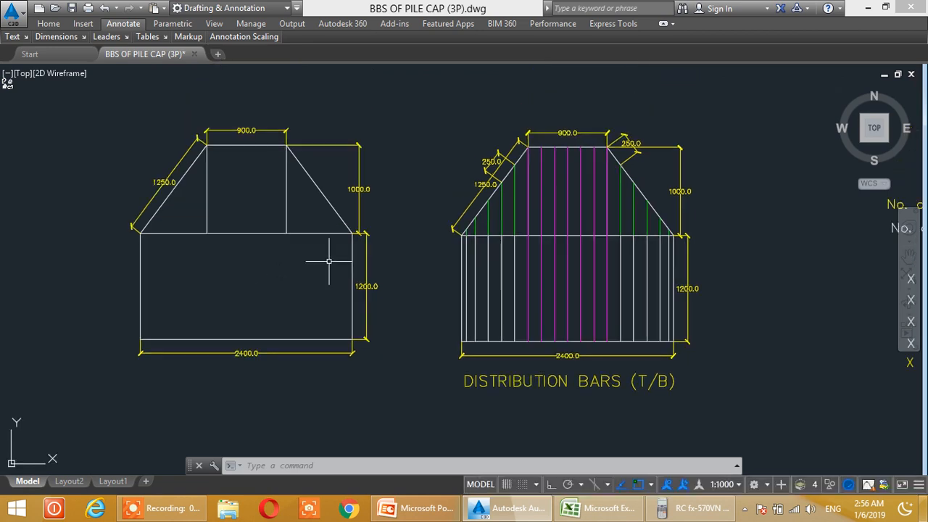
# Compare the plain cap outline with the DISTRIBUTION BARS (T/B) layout and review the No. of Bars (D/B) calculation using 2400 / 150 + 1
pyautogui.moveTo(380, 310); pyautogui.dragTo(336, 257, button='middle')
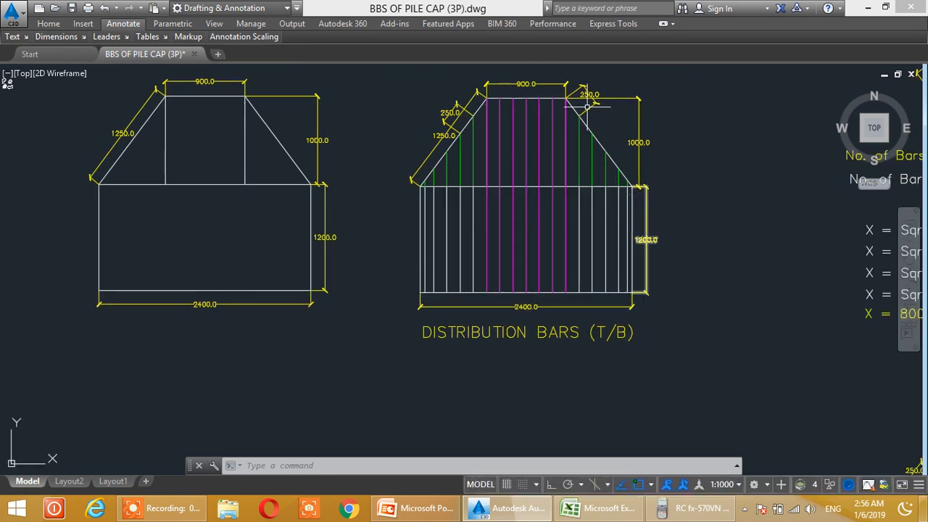
pyautogui.moveTo(577, 301); pyautogui.dragTo(360, 336, button='middle')
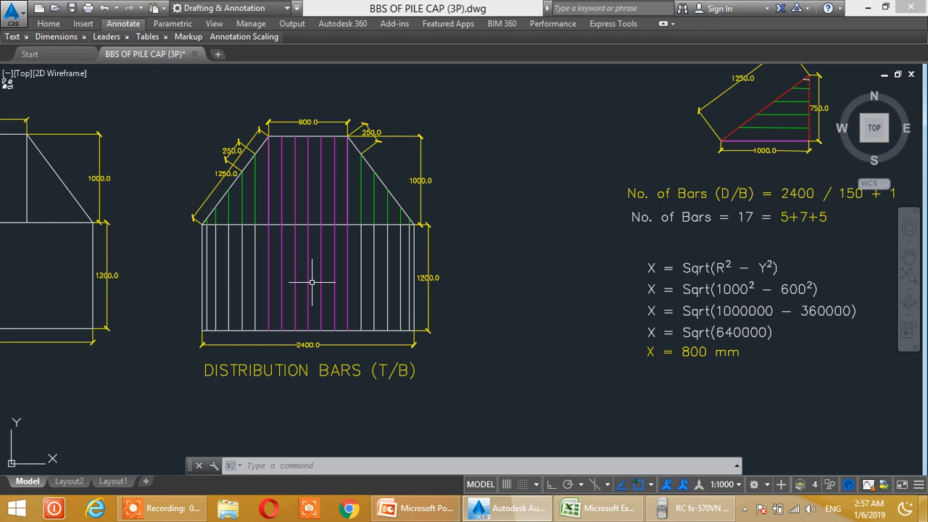
pyautogui.moveTo(312, 282); pyautogui.dragTo(221, 308, button='middle')
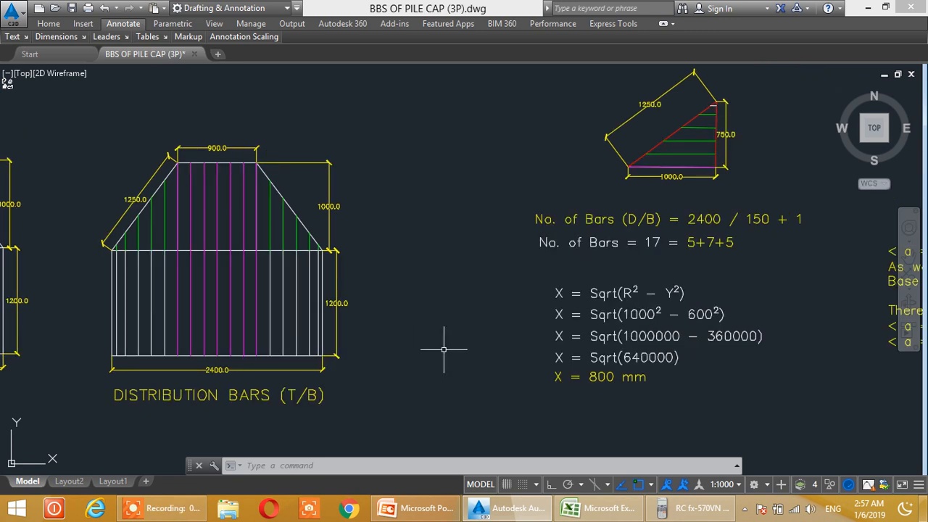
pyautogui.moveTo(491, 362); pyautogui.dragTo(476, 352, button='middle')
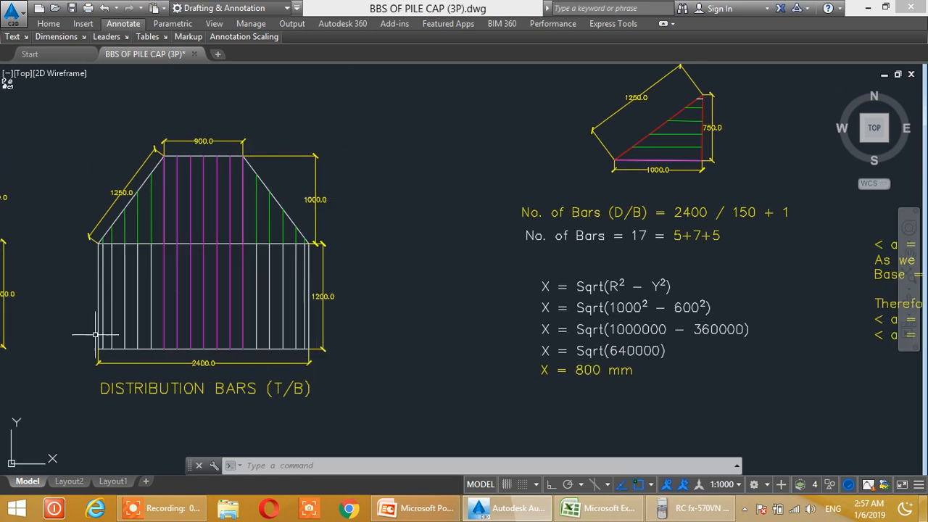
pyautogui.moveTo(146, 316); pyautogui.dragTo(393, 326, button='middle')
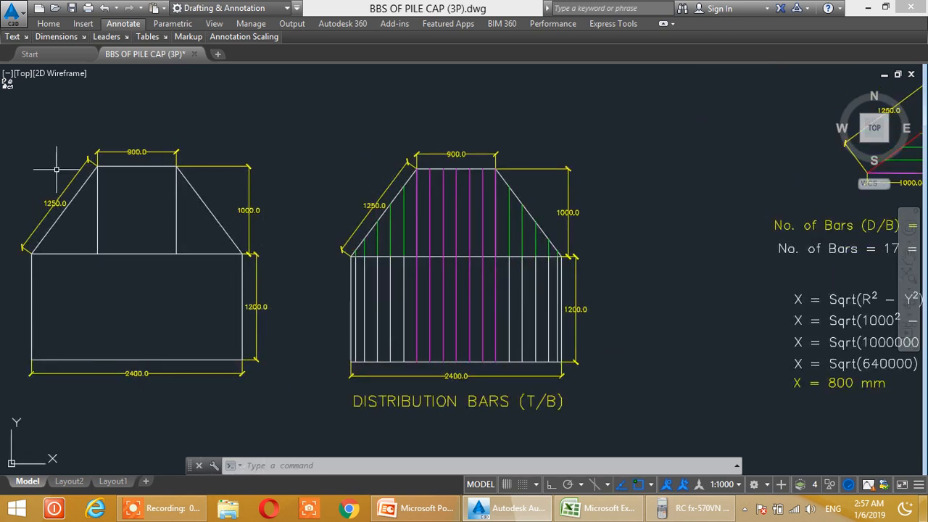
pyautogui.moveTo(443, 296); pyautogui.dragTo(195, 294, button='middle')
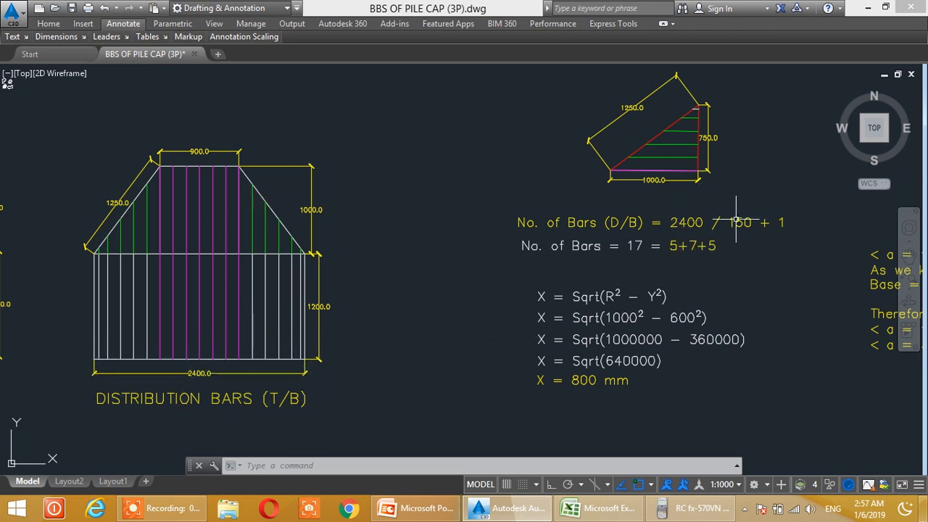
pyautogui.moveTo(697, 258)
pyautogui.mouseDown(button='middle')
pyautogui.moveTo(686, 210)
pyautogui.moveTo(660, 279)
pyautogui.mouseUp(button='middle')
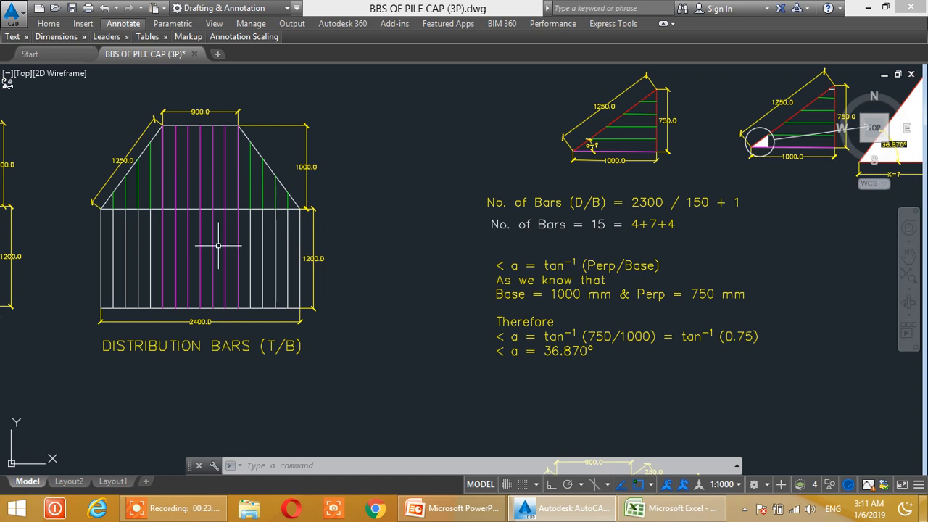
# Relate the central and sloped-side distribution bars to the 2300 / 150 + 1 bar calculation and its 4+7+4 split
pyautogui.moveTo(220, 244); pyautogui.dragTo(250, 247, button='middle')
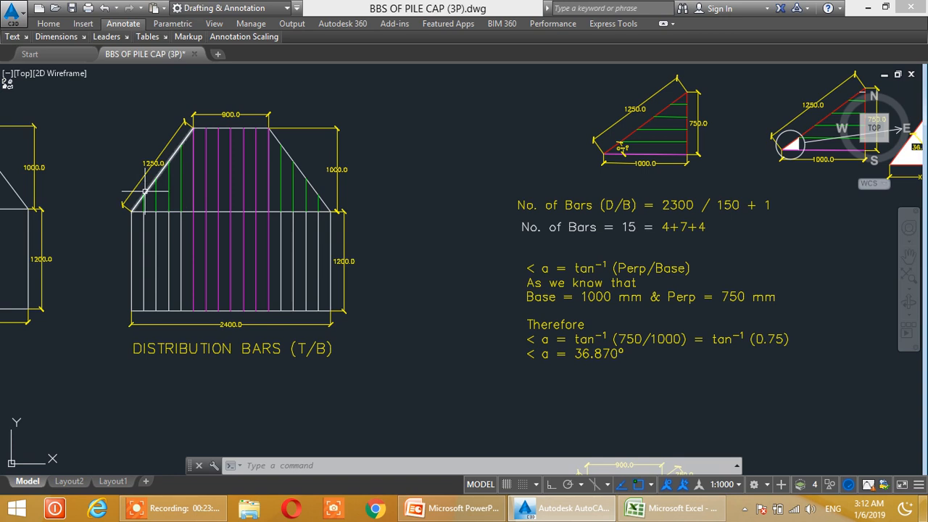
pyautogui.moveTo(201, 145); pyautogui.dragTo(208, 174, button='middle')
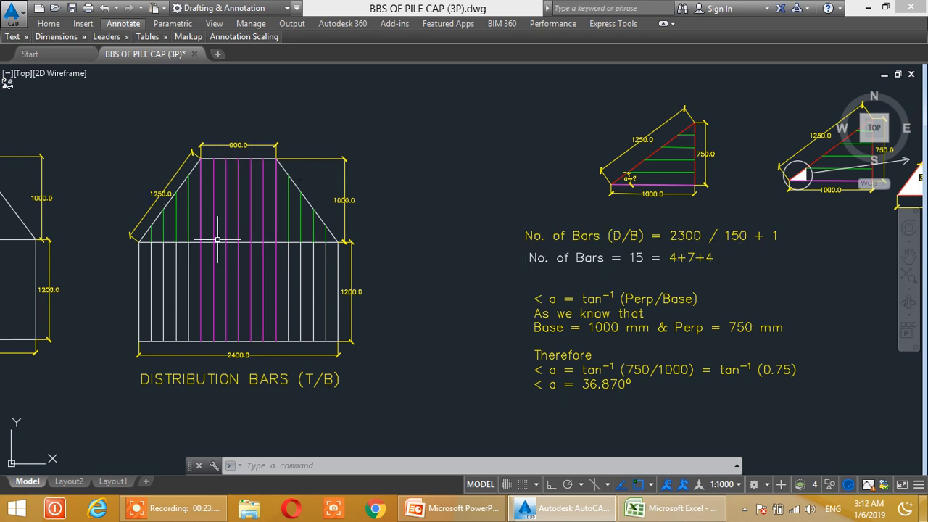
pyautogui.scroll(2, 213, 206)
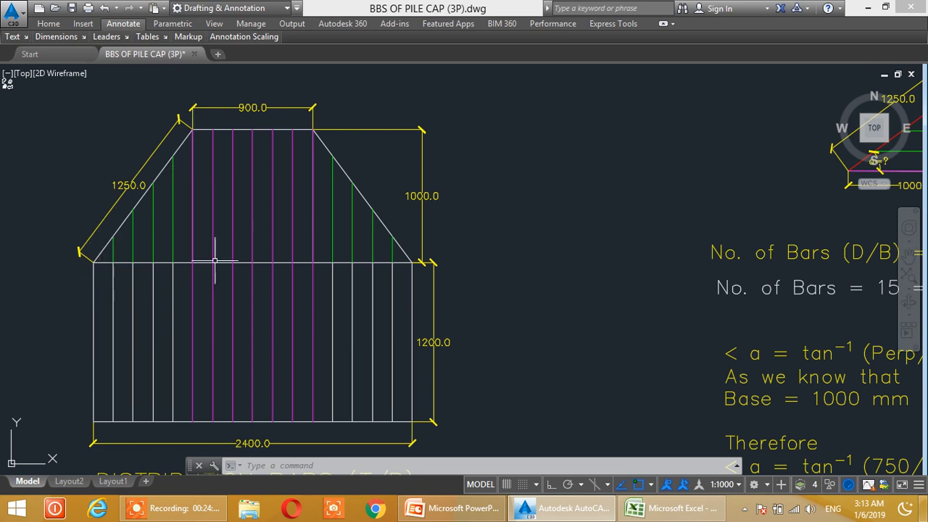
pyautogui.moveTo(323, 273); pyautogui.dragTo(189, 321, button='middle')
pyautogui.moveTo(132, 269)
pyautogui.mouseDown(button='middle')
pyautogui.moveTo(276, 267)
pyautogui.moveTo(197, 254)
pyautogui.moveTo(234, 276)
pyautogui.moveTo(169, 257)
pyautogui.moveTo(180, 246)
pyautogui.mouseUp(button='middle')
pyautogui.moveTo(279, 292); pyautogui.dragTo(254, 280, button='middle')
pyautogui.moveTo(797, 249); pyautogui.dragTo(568, 276, button='middle')
pyautogui.moveTo(390, 275); pyautogui.dragTo(563, 232, button='middle')
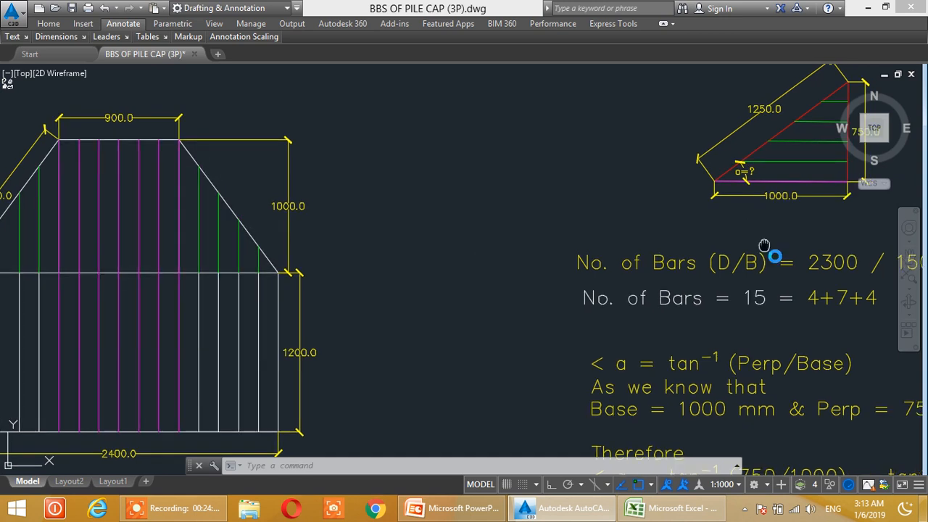
pyautogui.moveTo(766, 255); pyautogui.dragTo(648, 287, button='middle')
pyautogui.moveTo(141, 311); pyautogui.dragTo(232, 270, button='middle')
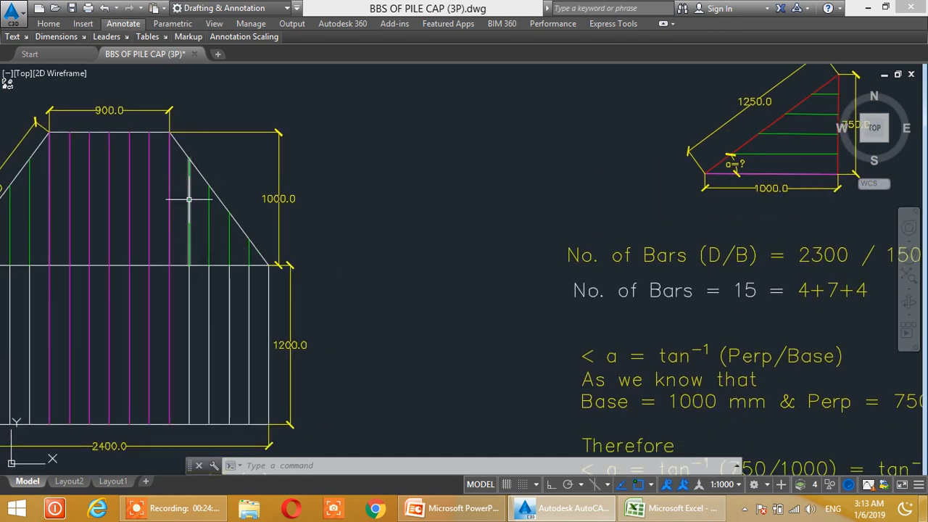
# Examine the distribution bars' side triangle with its 1000 mm base, 750 mm height and unknown angle a
pyautogui.moveTo(663, 244); pyautogui.dragTo(467, 335, button='middle')
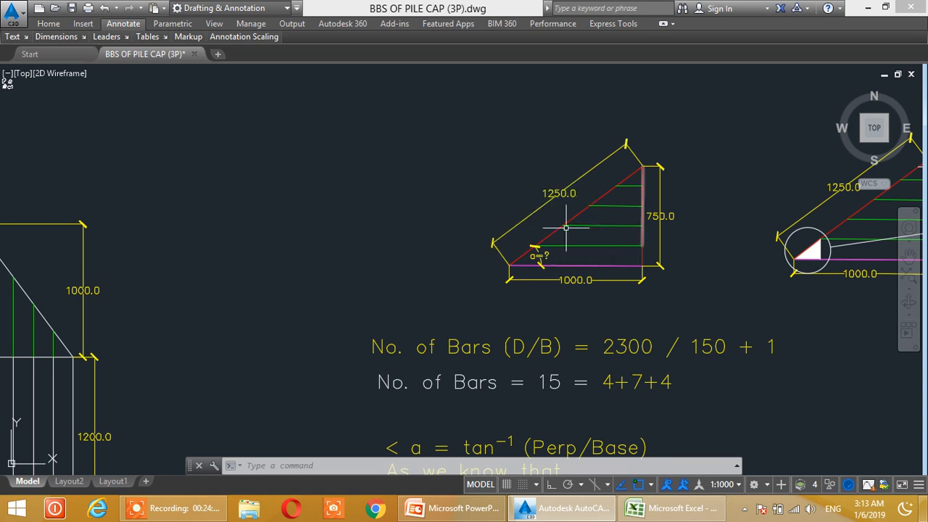
pyautogui.moveTo(606, 260); pyautogui.dragTo(603, 222, button='middle')
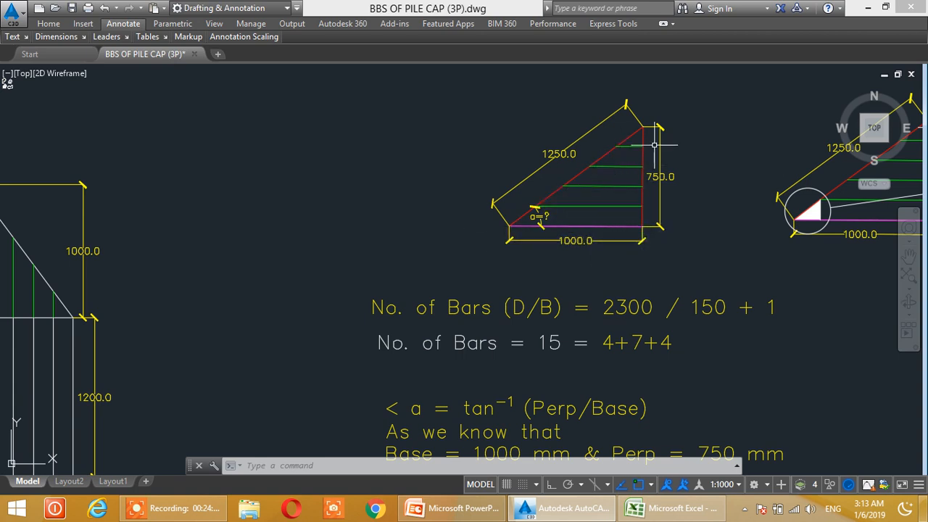
pyautogui.moveTo(592, 177); pyautogui.dragTo(575, 213, button='middle')
# Look back at the main bars' triangle and angle calculation, and return to the distribution bar triangles
pyautogui.scroll(-8, 515, 74)
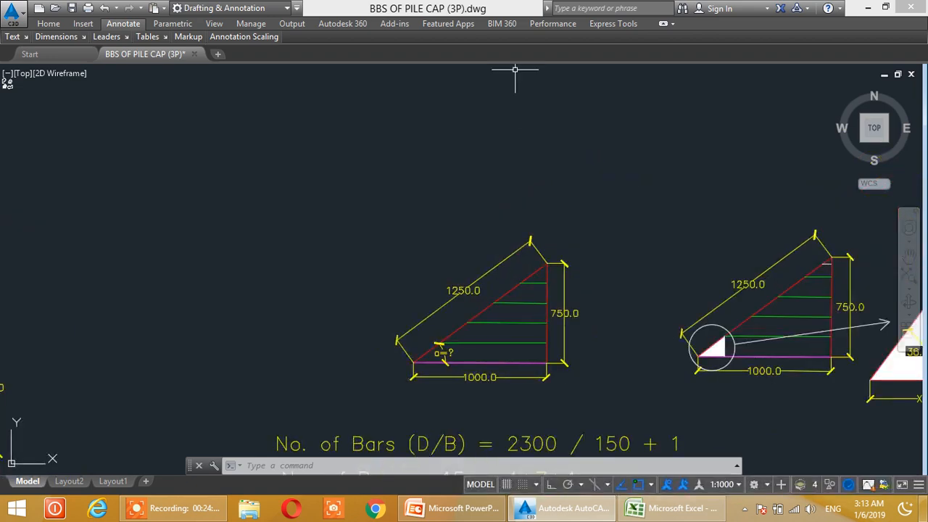
pyautogui.scroll(5, 566, 180)
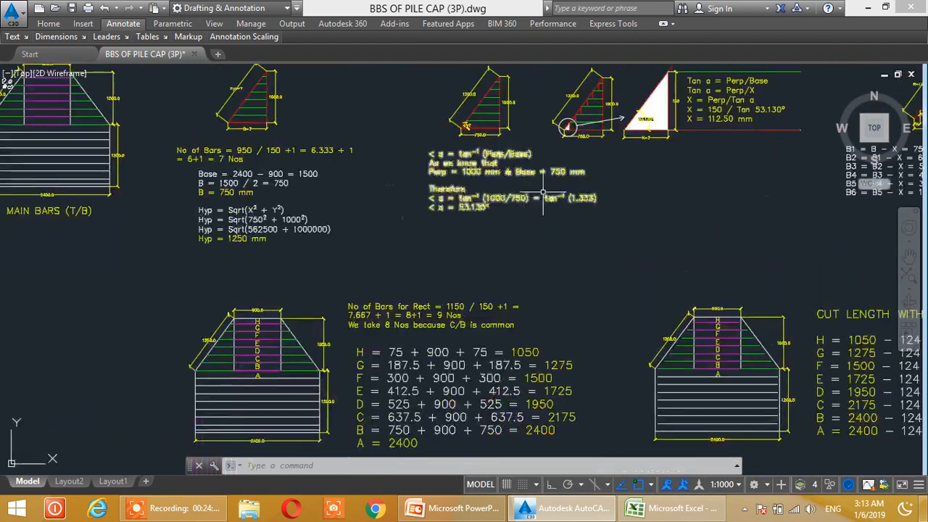
pyautogui.moveTo(453, 344); pyautogui.dragTo(496, 166, button='middle')
pyautogui.moveTo(414, 404); pyautogui.dragTo(419, 233, button='middle')
pyautogui.moveTo(379, 375); pyautogui.dragTo(423, 220, button='middle')
pyautogui.moveTo(387, 332); pyautogui.dragTo(440, 251, button='middle')
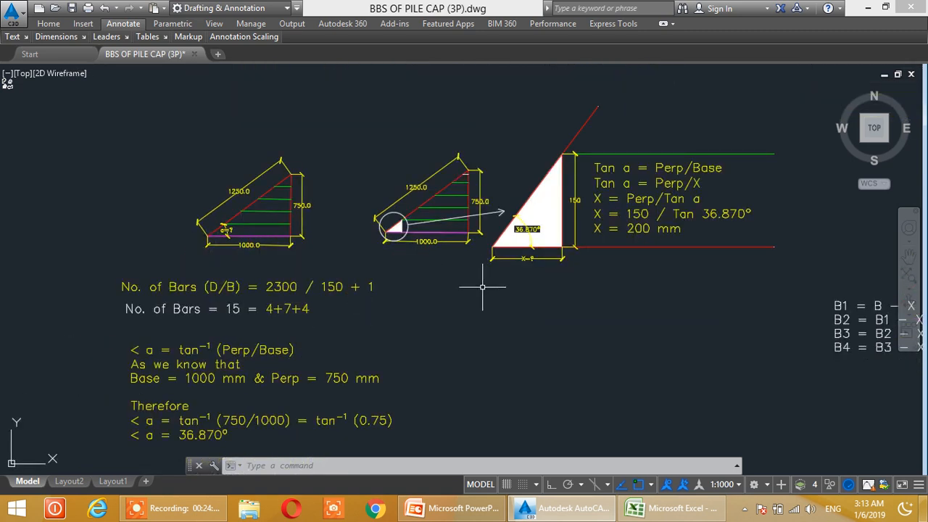
# Inspect the circled corner triangle and its enlarged detail with the unknown base X
pyautogui.scroll(6, 421, 239)
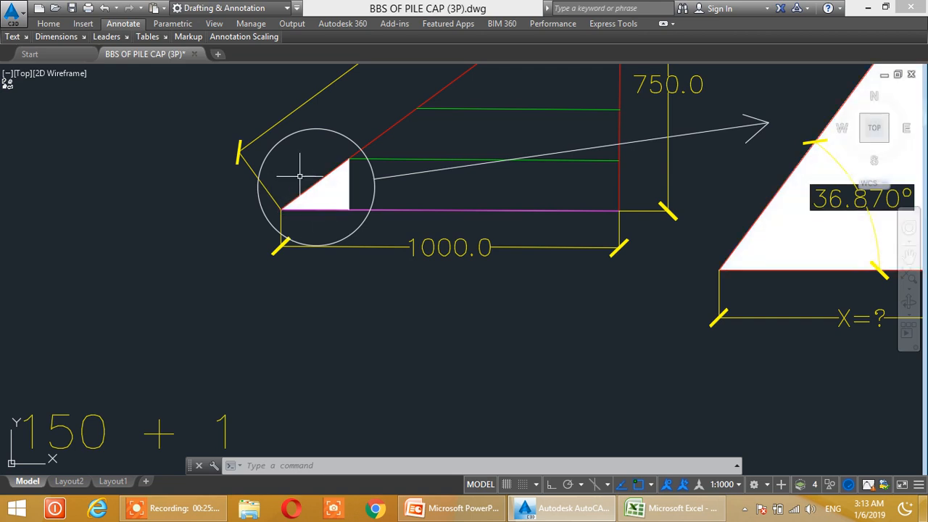
pyautogui.scroll(-4, 373, 246)
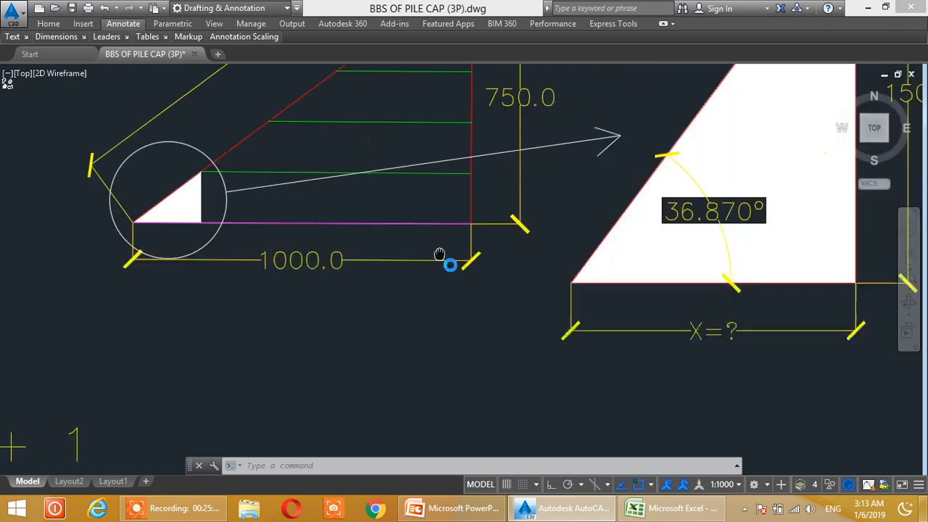
pyautogui.moveTo(579, 260); pyautogui.dragTo(536, 281, button='middle')
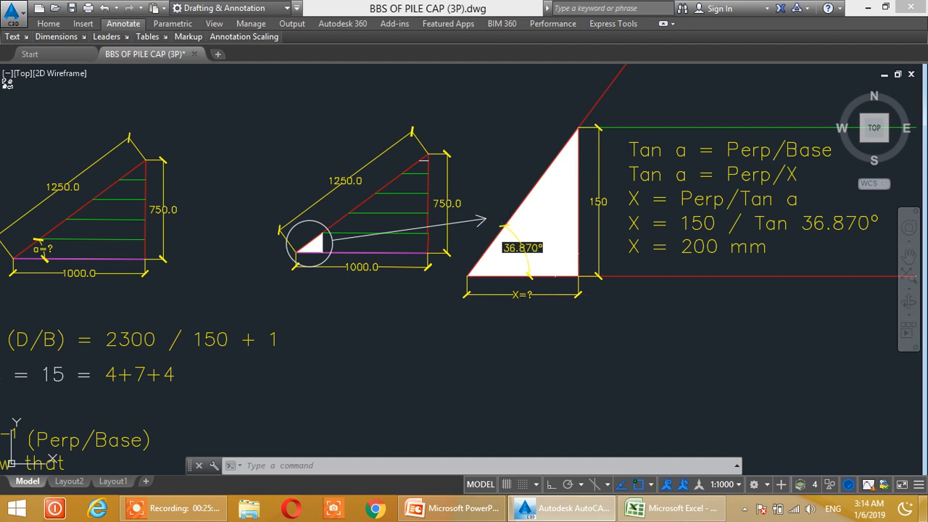
# Review the inverse tangent calculation of angle a against the triangle's base and perpendicular
pyautogui.moveTo(281, 276); pyautogui.dragTo(534, 224, button='middle')
pyautogui.moveTo(345, 330); pyautogui.dragTo(373, 226, button='middle')
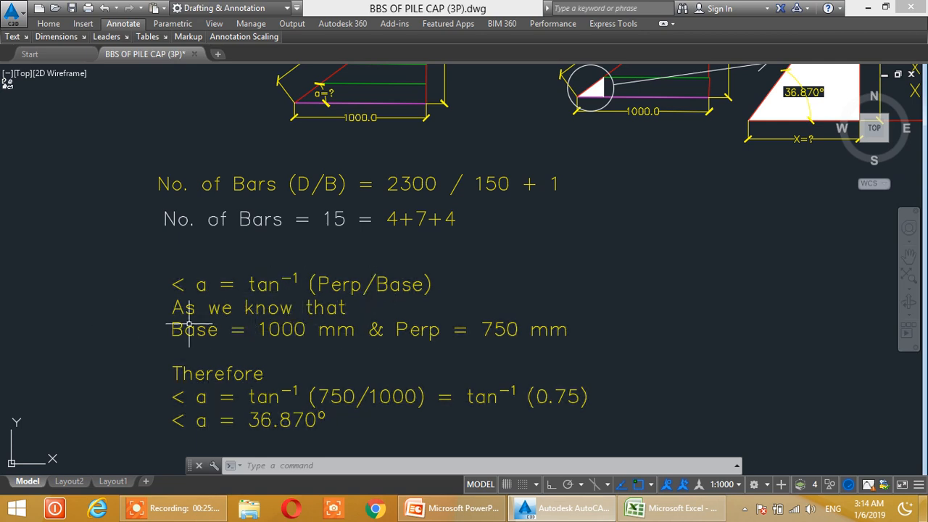
pyautogui.moveTo(444, 337); pyautogui.dragTo(445, 376, button='middle')
pyautogui.moveTo(363, 251); pyautogui.dragTo(362, 283, button='middle')
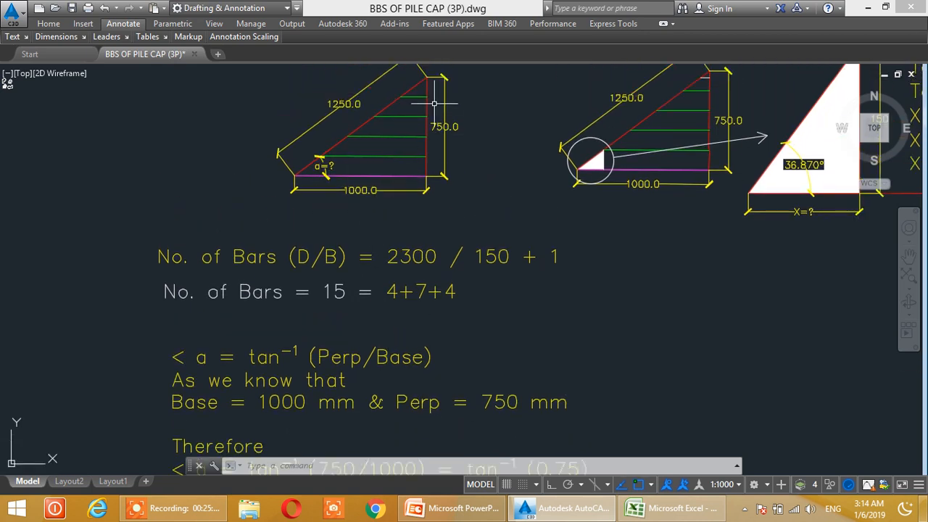
pyautogui.moveTo(269, 405); pyautogui.dragTo(265, 296, button='middle')
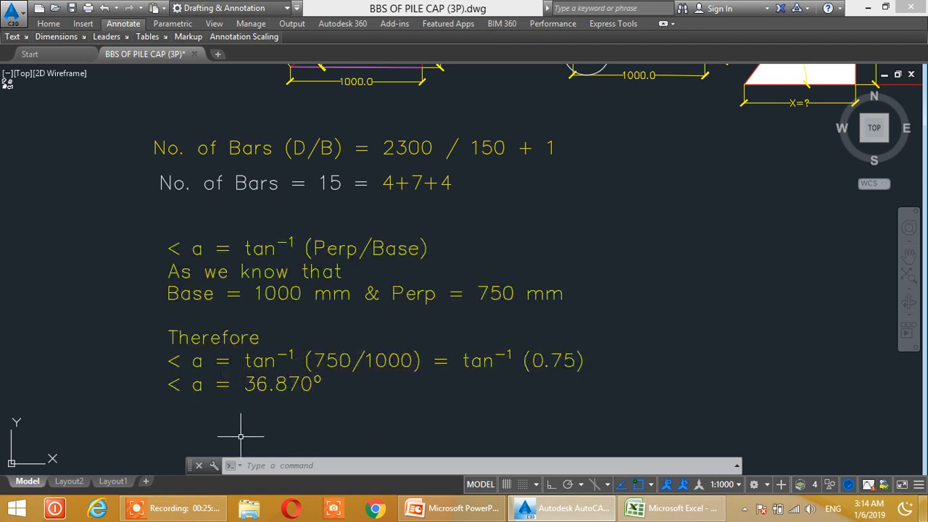
# Review the Tan a derivation of X beside the enlarged triangle and cross-check it with the angle a calculation
pyautogui.moveTo(514, 257); pyautogui.dragTo(277, 376, button='middle')
pyautogui.moveTo(549, 287)
pyautogui.mouseDown(button='middle')
pyautogui.moveTo(429, 290)
pyautogui.moveTo(421, 318)
pyautogui.mouseUp(button='middle')
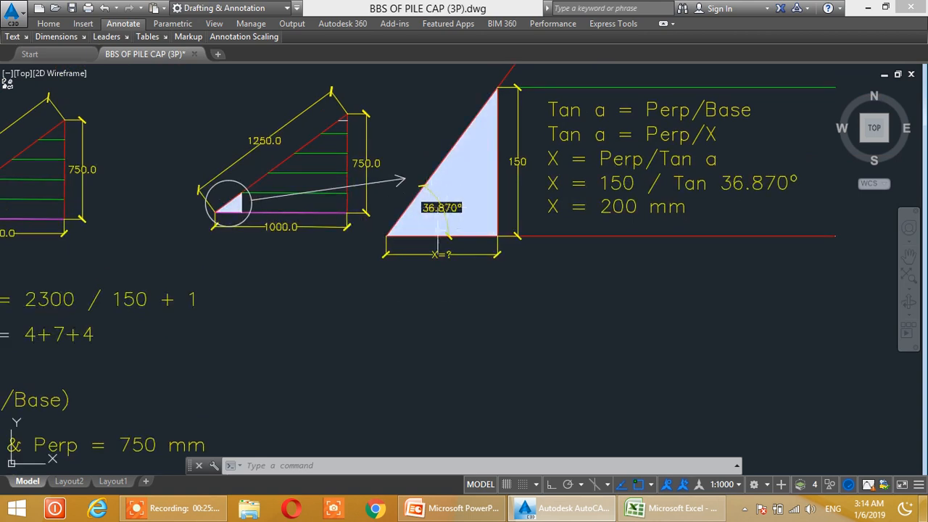
pyautogui.moveTo(437, 232); pyautogui.dragTo(531, 159, button='middle')
pyautogui.moveTo(272, 355); pyautogui.dragTo(385, 258, button='middle')
pyautogui.moveTo(240, 275); pyautogui.dragTo(194, 397, button='middle')
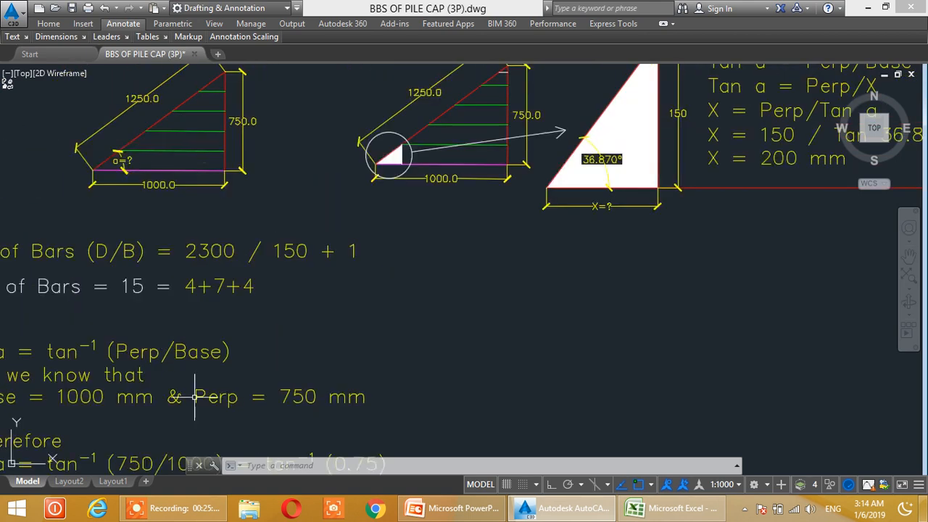
pyautogui.moveTo(361, 273); pyautogui.dragTo(314, 312, button='middle')
pyautogui.moveTo(514, 314); pyautogui.dragTo(412, 397, button='middle')
pyautogui.moveTo(552, 212); pyautogui.dragTo(551, 208, button='middle')
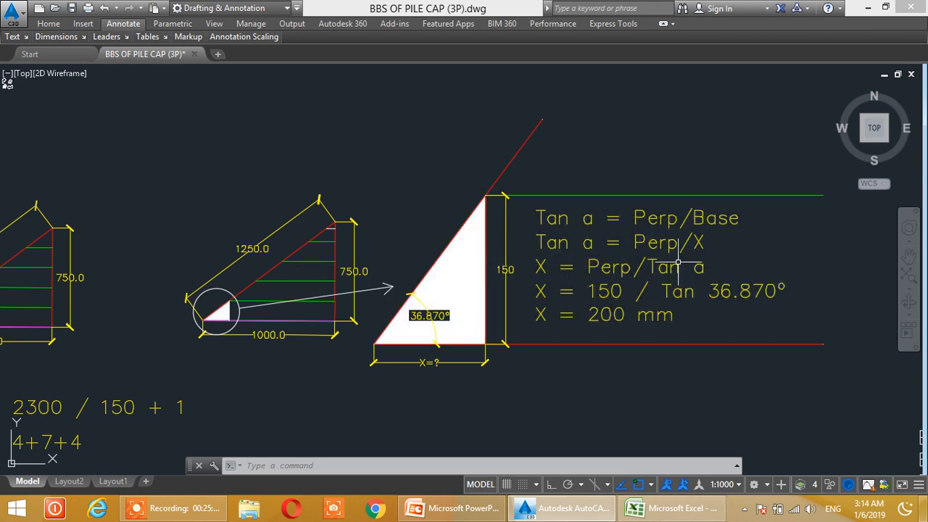
pyautogui.moveTo(299, 325); pyautogui.dragTo(594, 112, button='middle')
pyautogui.moveTo(364, 335); pyautogui.dragTo(361, 252, button='middle')
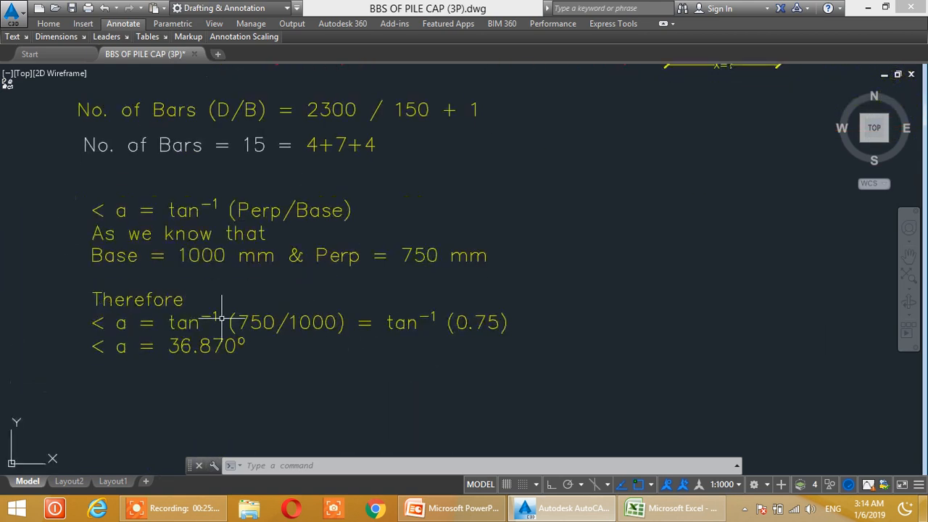
# Compute 150÷tan(36.870) on the calculator to check X, and put the calculator away
pyautogui.moveTo(594, 223)
pyautogui.mouseDown(button='middle')
pyautogui.moveTo(273, 380)
pyautogui.moveTo(511, 282)
pyautogui.mouseUp(button='middle')
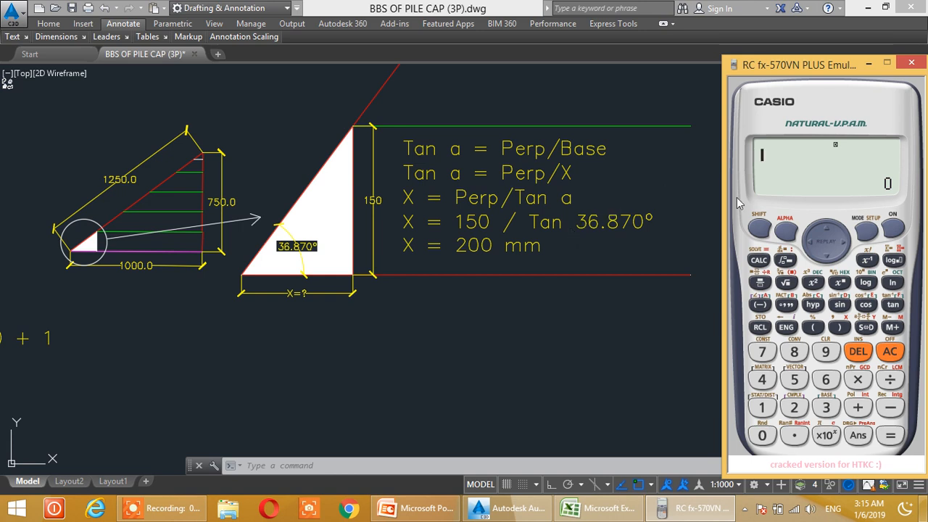
pyautogui.write('150')
pyautogui.press('/')
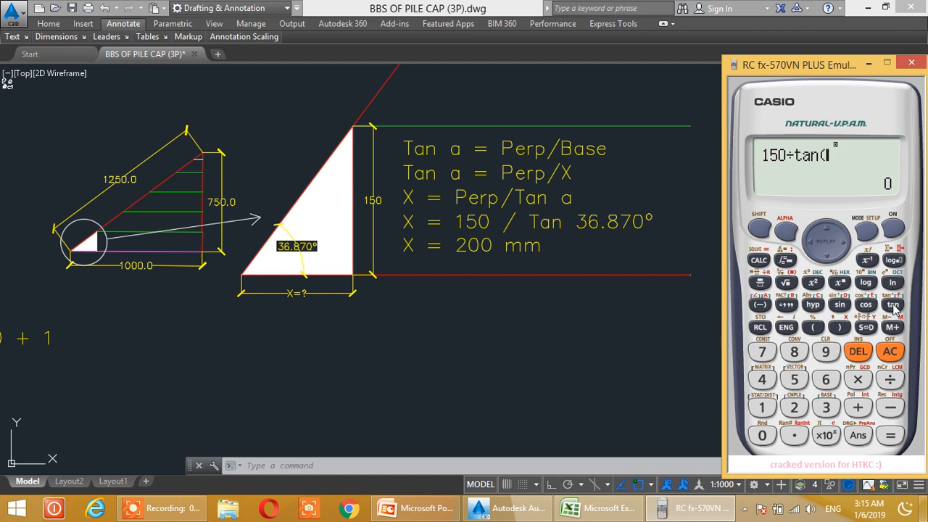
pyautogui.write('36.870)')
pyautogui.press('Return')
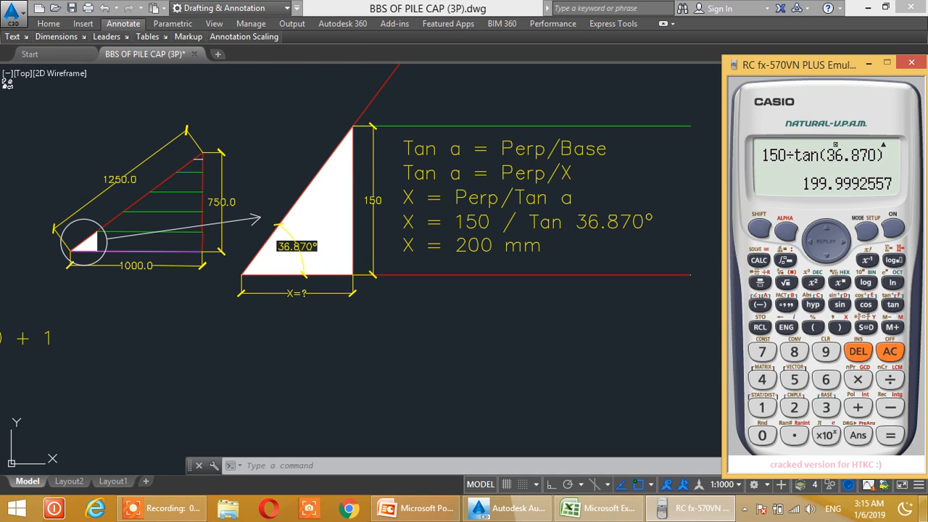
pyautogui.click(869, 64)
# Look back from the distribution bars' X derivation to the main bars' B1 to B6 length calculations
pyautogui.scroll(-2, 483, 237)
pyautogui.moveTo(546, 257)
pyautogui.mouseDown(button='middle')
pyautogui.moveTo(509, 237)
pyautogui.moveTo(461, 229)
pyautogui.mouseUp(button='middle')
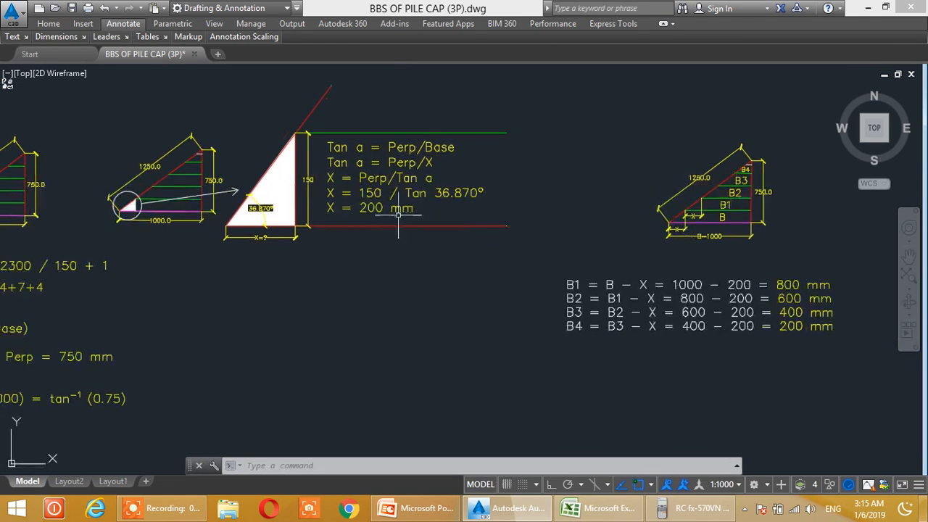
pyautogui.scroll(-2, 435, 212)
pyautogui.scroll(2, 437, 222)
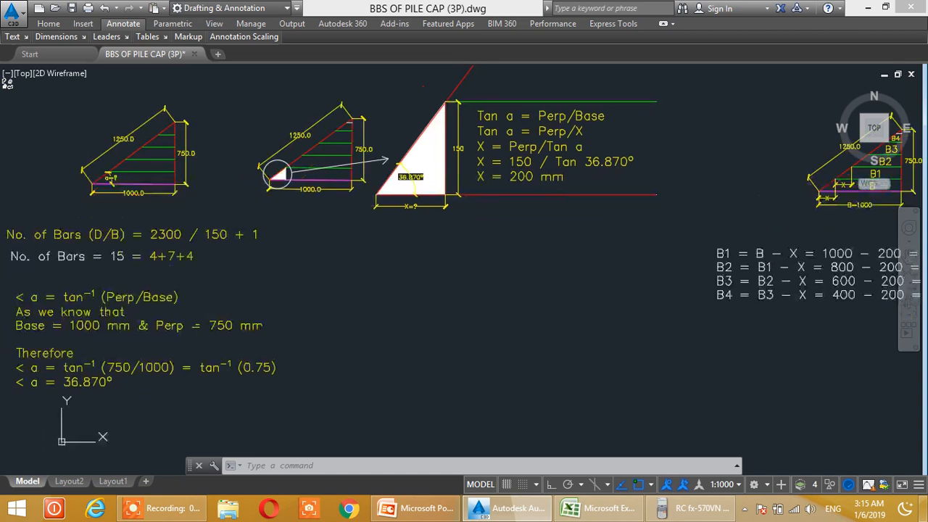
pyautogui.moveTo(362, 217); pyautogui.dragTo(254, 304, button='middle')
pyautogui.moveTo(467, 224); pyautogui.dragTo(273, 377, button='middle')
pyautogui.scroll(-4, 539, 215)
pyautogui.moveTo(648, 138)
pyautogui.mouseDown(button='middle')
pyautogui.moveTo(655, 215)
pyautogui.moveTo(636, 272)
pyautogui.mouseUp(button='middle')
pyautogui.scroll(3, 497, 258)
pyautogui.scroll(5, 804, 290)
pyautogui.scroll(-3, 803, 289)
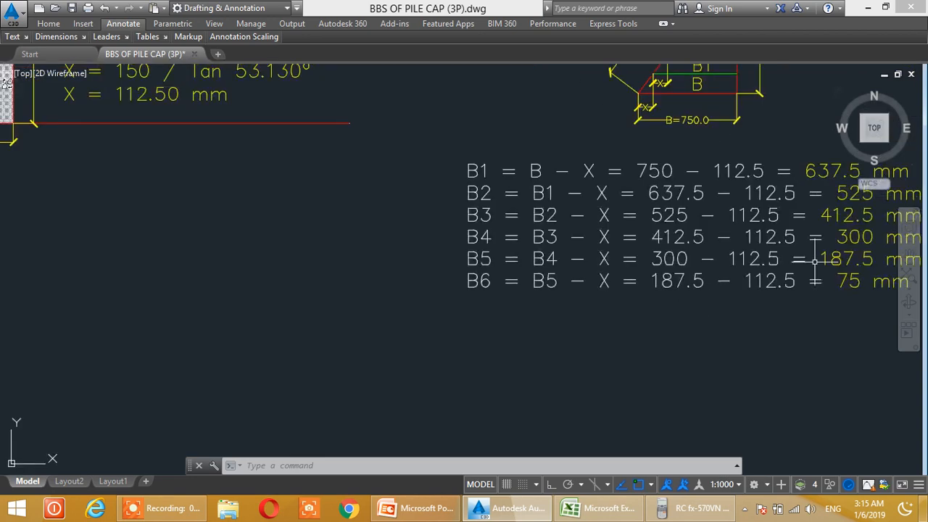
# Return to the distribution bars' triangle and review its B1 to B4 length calculations
pyautogui.moveTo(506, 339); pyautogui.dragTo(558, 174, button='middle')
pyautogui.scroll(-4, 559, 263)
pyautogui.moveTo(541, 343); pyautogui.dragTo(562, 160, button='middle')
pyautogui.moveTo(449, 344); pyautogui.dragTo(541, 180, button='middle')
pyautogui.moveTo(350, 274); pyautogui.dragTo(438, 219, button='middle')
pyautogui.scroll(2, 381, 222)
pyautogui.moveTo(383, 203); pyautogui.dragTo(383, 292, button='middle')
pyautogui.moveTo(562, 271)
pyautogui.mouseDown(button='middle')
pyautogui.moveTo(482, 247)
pyautogui.moveTo(426, 245)
pyautogui.mouseUp(button='middle')
pyautogui.moveTo(600, 258); pyautogui.dragTo(488, 276, button='middle')
pyautogui.scroll(2, 488, 267)
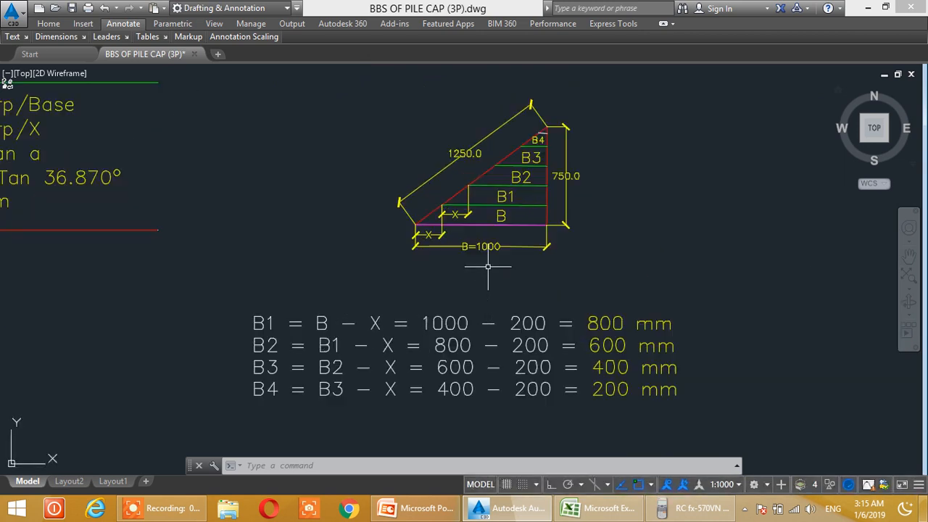
# Inspect closely how the X offsets shorten bars B to B4 in the distribution bar triangle
pyautogui.moveTo(488, 228)
pyautogui.mouseDown(button='middle')
pyautogui.moveTo(509, 282)
pyautogui.moveTo(490, 332)
pyautogui.moveTo(458, 323)
pyautogui.mouseUp(button='middle')
pyautogui.scroll(2, 515, 300)
pyautogui.scroll(2, 470, 305)
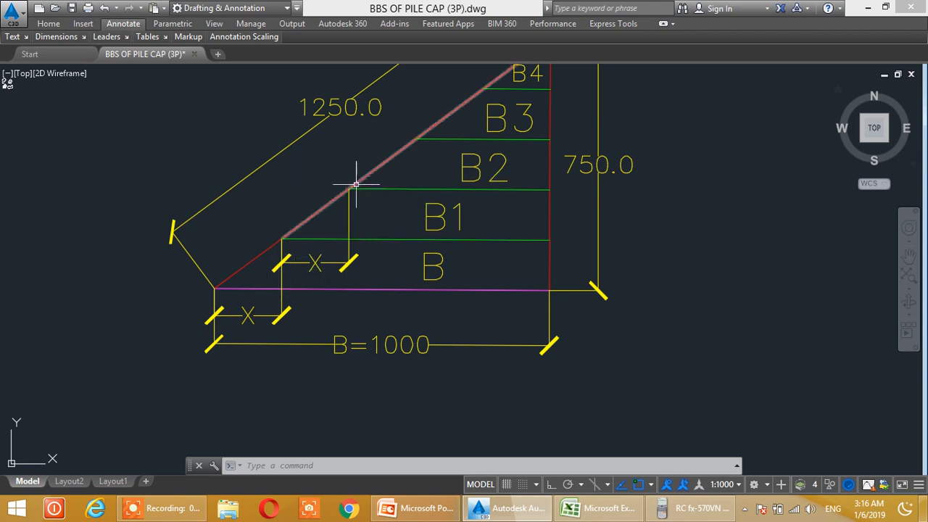
# Trace bars B to B4 and their X offsets along the slope of the distribution bar triangle
pyautogui.moveTo(462, 181); pyautogui.dragTo(468, 234, button='middle')
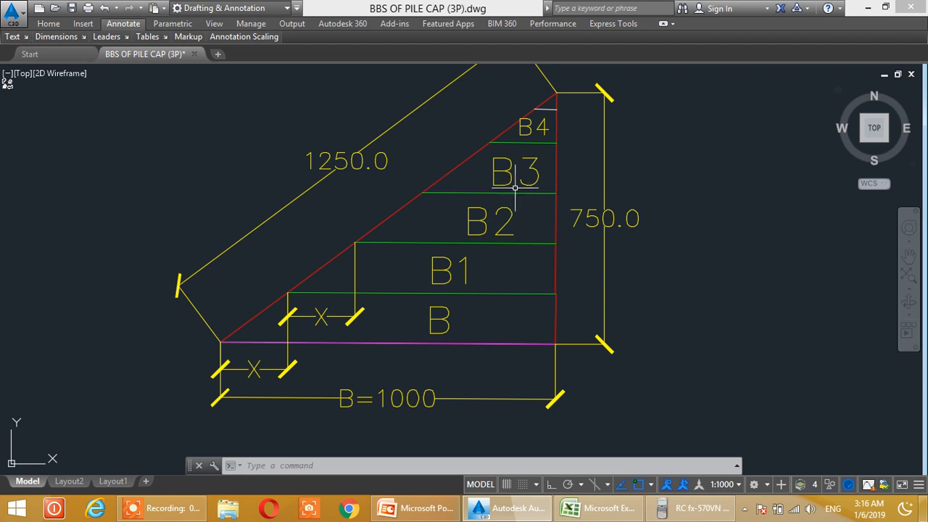
pyautogui.moveTo(527, 174); pyautogui.dragTo(519, 252, button='middle')
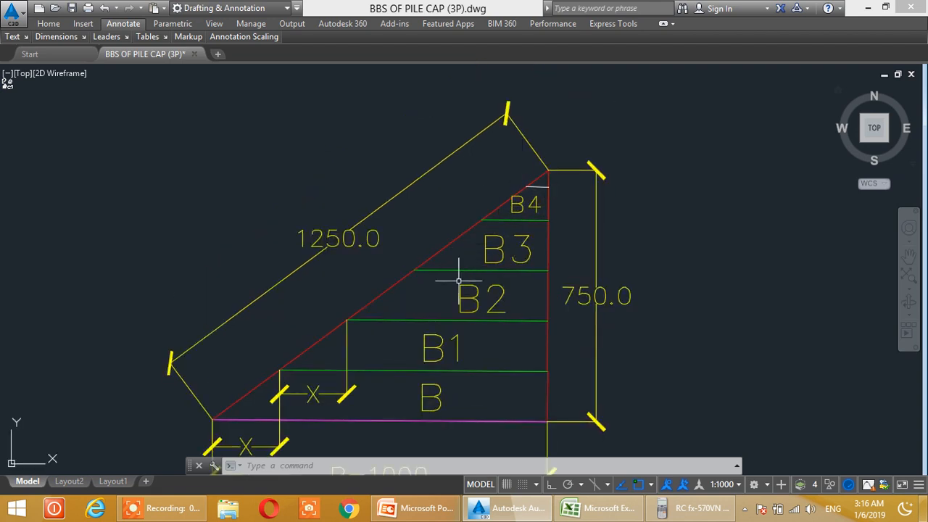
pyautogui.moveTo(478, 331)
pyautogui.mouseDown(button='middle')
pyautogui.moveTo(491, 205)
pyautogui.moveTo(435, 278)
pyautogui.moveTo(443, 238)
pyautogui.mouseUp(button='middle')
pyautogui.moveTo(282, 354); pyautogui.dragTo(407, 269, button='middle')
pyautogui.moveTo(308, 339); pyautogui.dragTo(379, 242, button='middle')
pyautogui.scroll(-2, 347, 273)
pyautogui.moveTo(317, 327); pyautogui.dragTo(321, 271, button='middle')
pyautogui.scroll(2, 242, 251)
pyautogui.moveTo(254, 241); pyautogui.dragTo(233, 316, button='middle')
pyautogui.scroll(-2, 302, 242)
pyautogui.moveTo(462, 184); pyautogui.dragTo(364, 297, button='middle')
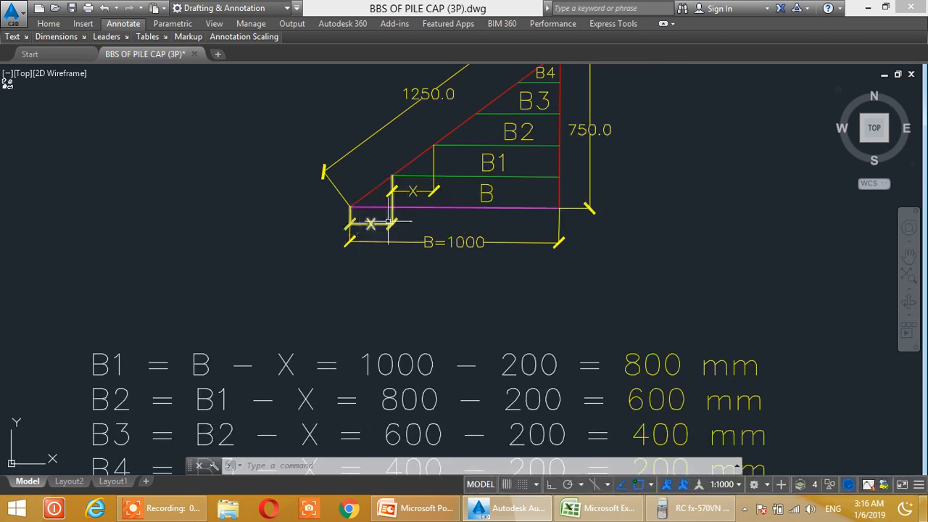
# Check the B1 to B4 length equations against the distribution bar triangle above them
pyautogui.moveTo(399, 263); pyautogui.dragTo(416, 166, button='middle')
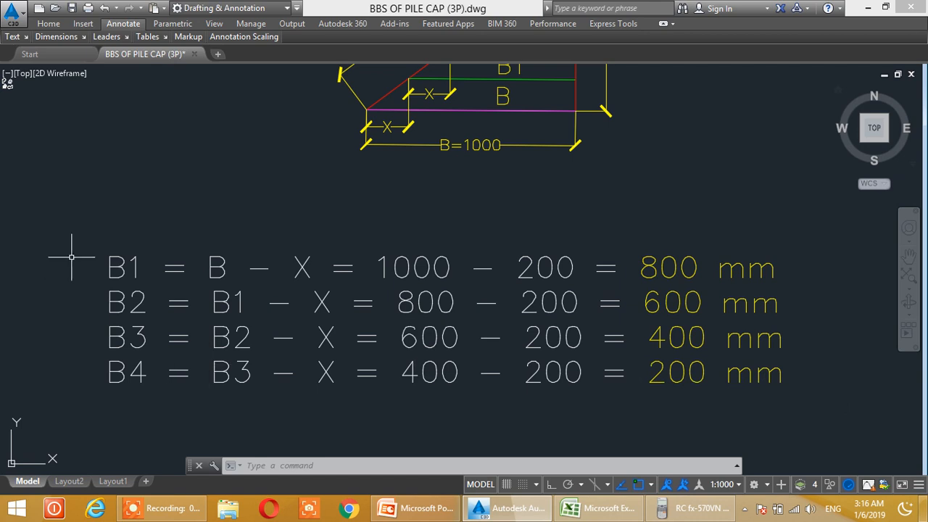
pyautogui.moveTo(585, 316); pyautogui.dragTo(595, 330, button='middle')
pyautogui.scroll(-5, 247, 319)
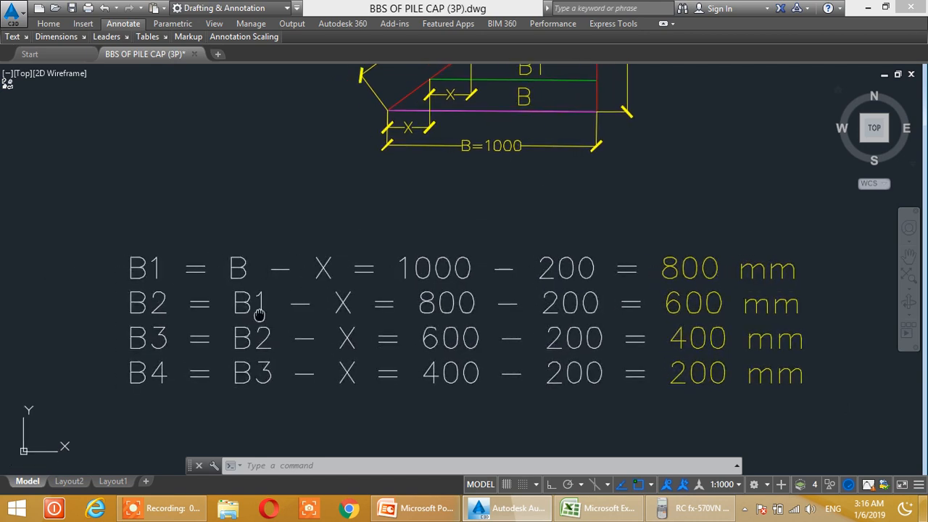
pyautogui.moveTo(329, 275); pyautogui.dragTo(374, 320, button='middle')
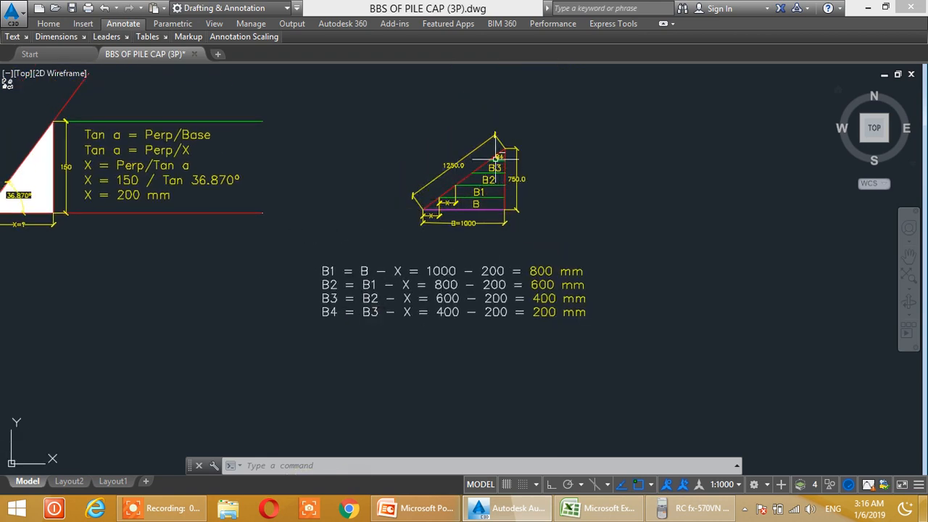
pyautogui.moveTo(326, 305); pyautogui.dragTo(459, 226, button='middle')
pyautogui.scroll(2, 430, 244)
pyautogui.scroll(-2, 430, 244)
pyautogui.scroll(-4, 446, 285)
pyautogui.scroll(2, 448, 281)
# Relate the triangle's B1 to B4 lengths to bars A to E in the distribution bar layout
pyautogui.moveTo(448, 282); pyautogui.dragTo(475, 240, button='middle')
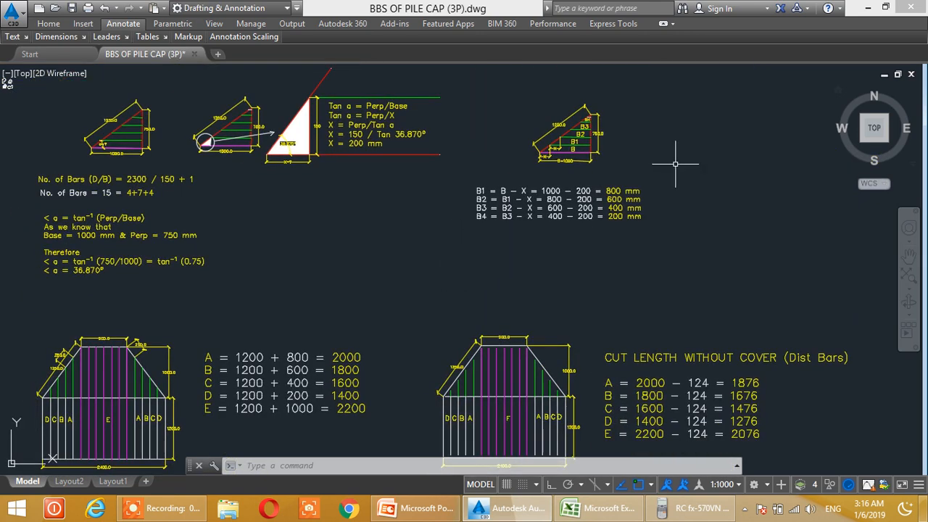
pyautogui.moveTo(240, 351); pyautogui.dragTo(329, 236, button='middle')
pyautogui.moveTo(422, 217); pyautogui.dragTo(325, 352, button='middle')
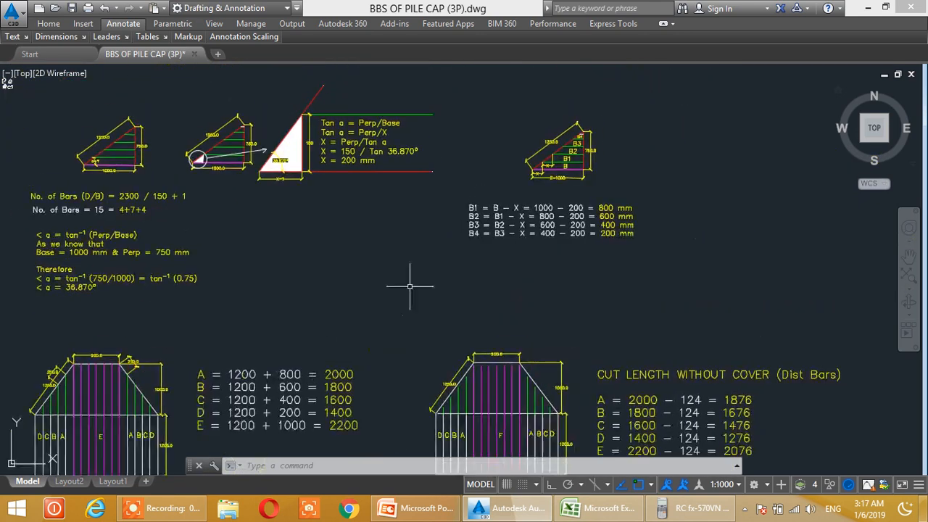
pyautogui.scroll(1, 582, 176)
pyautogui.scroll(2, 580, 174)
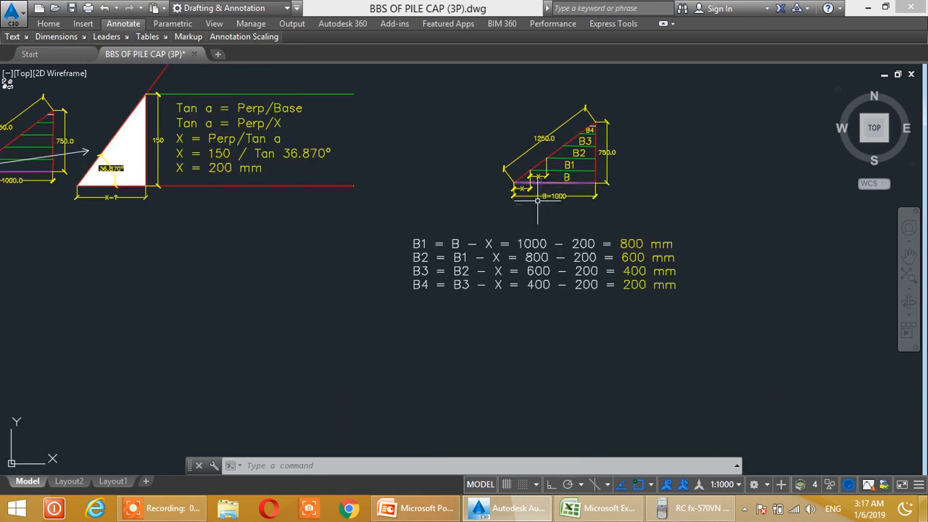
pyautogui.scroll(2, 592, 152)
pyautogui.scroll(-2, 544, 230)
pyautogui.moveTo(544, 230)
pyautogui.mouseDown(button='middle')
pyautogui.moveTo(698, 182)
pyautogui.moveTo(762, 142)
pyautogui.mouseUp(button='middle')
pyautogui.scroll(2, 552, 264)
pyautogui.scroll(-2, 553, 263)
pyautogui.moveTo(440, 289)
pyautogui.mouseDown(button='middle')
pyautogui.moveTo(487, 266)
pyautogui.moveTo(548, 201)
pyautogui.mouseUp(button='middle')
pyautogui.moveTo(321, 357); pyautogui.dragTo(424, 187, button='middle')
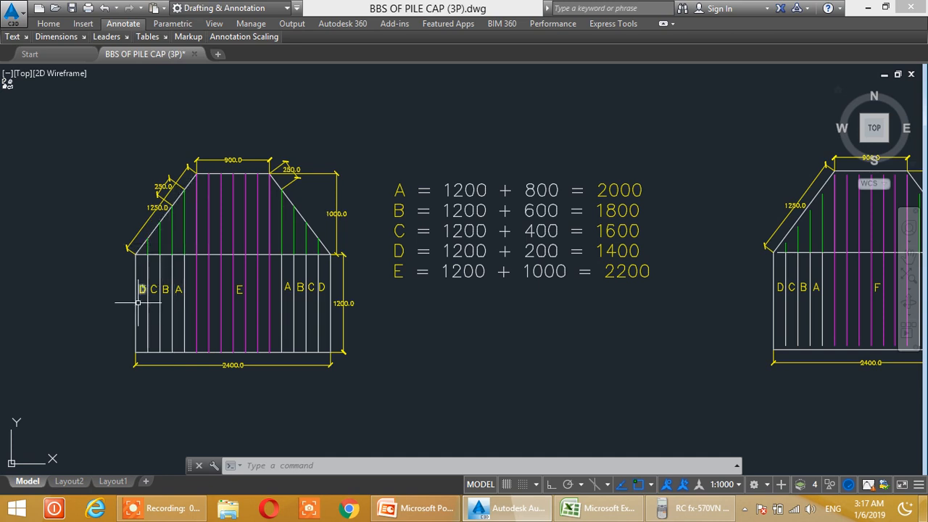
# Examine bars A to E in the distribution bar layout together with their total length sums
pyautogui.scroll(2, 148, 306)
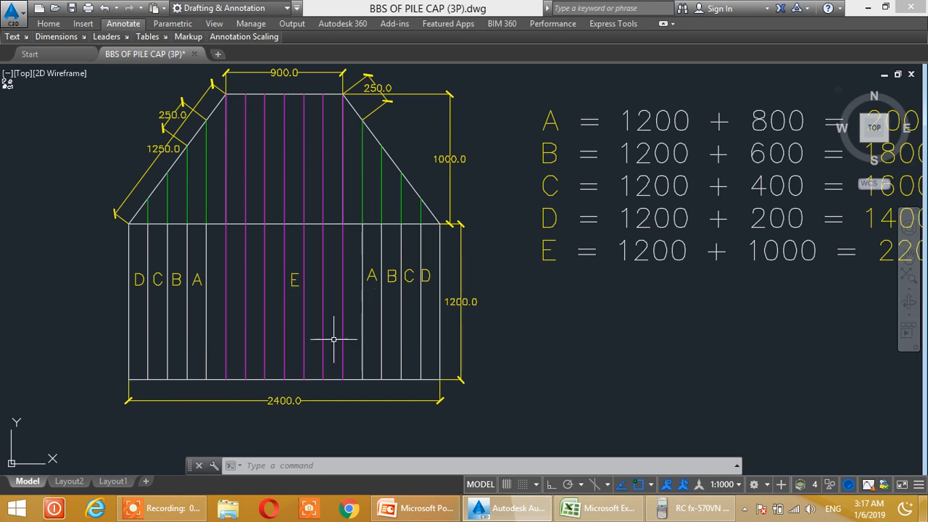
pyautogui.moveTo(448, 324); pyautogui.dragTo(334, 366, button='middle')
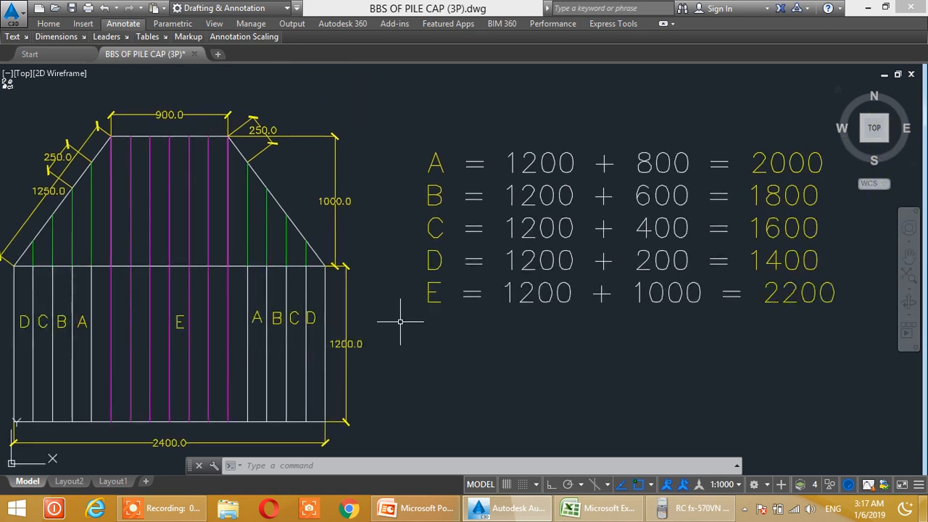
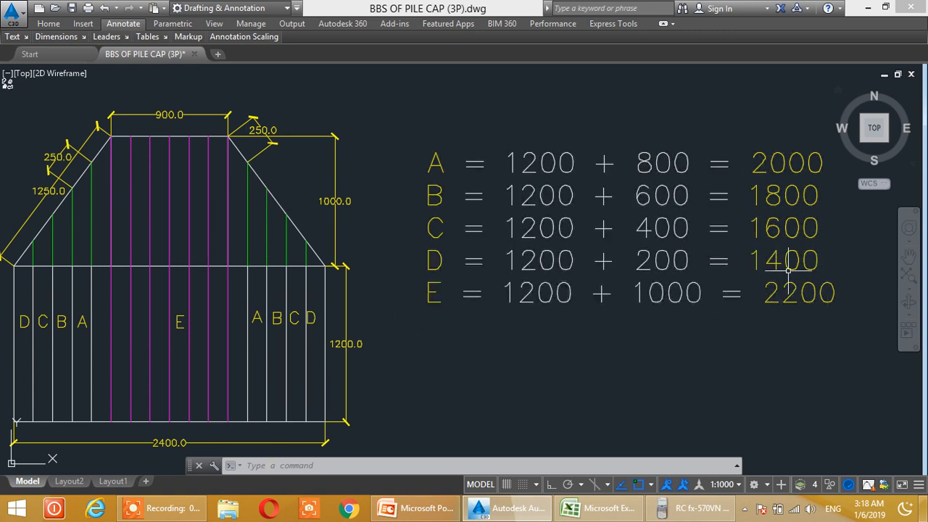
pyautogui.scroll(-4, 673, 263)
pyautogui.scroll(1, 716, 270)
pyautogui.moveTo(716, 269); pyautogui.dragTo(710, 263, button='middle')
pyautogui.click(380, 181)
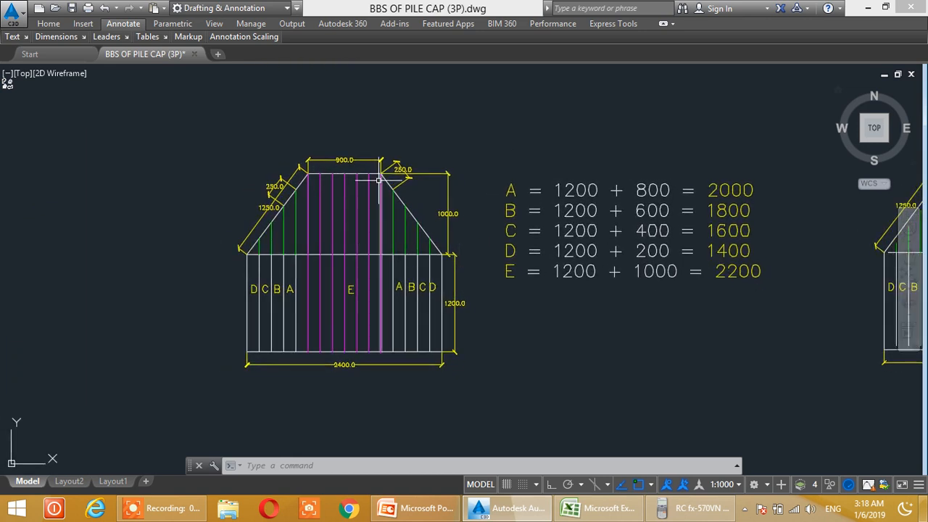
pyautogui.press('Escape')
# Review the cut length without cover calculations for distribution bars A to E
pyautogui.moveTo(708, 276); pyautogui.dragTo(594, 279, button='middle')
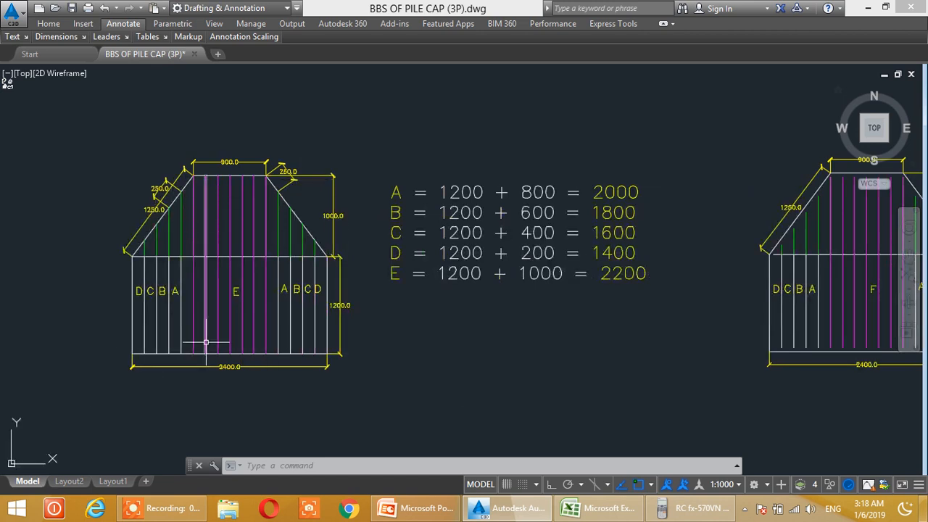
pyautogui.moveTo(628, 310); pyautogui.dragTo(367, 311, button='middle')
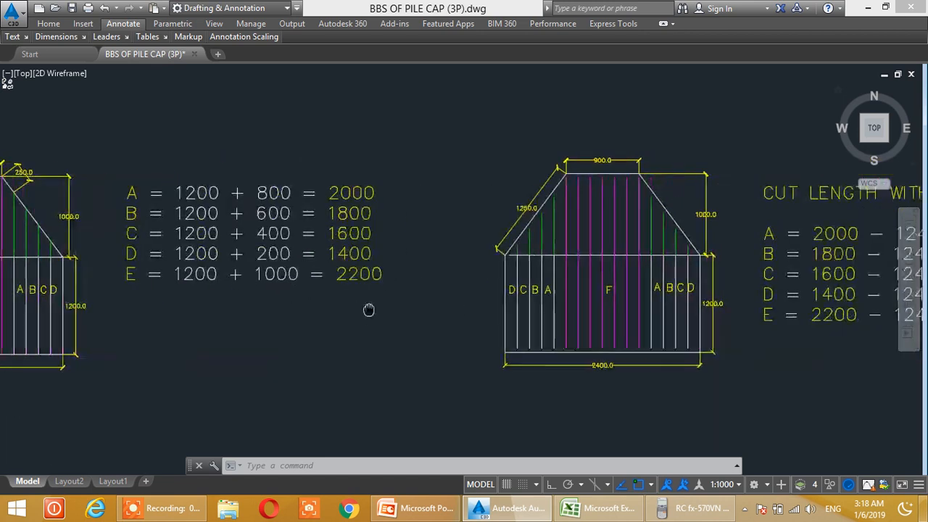
pyautogui.scroll(1, 563, 295)
pyautogui.scroll(-1, 595, 298)
pyautogui.moveTo(595, 298); pyautogui.dragTo(458, 298, button='middle')
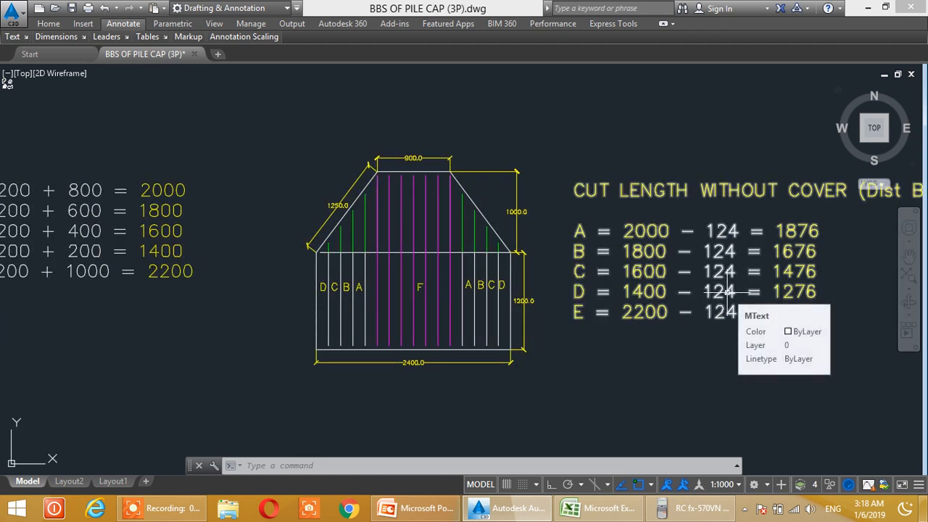
pyautogui.moveTo(726, 271); pyautogui.dragTo(679, 255, button='middle')
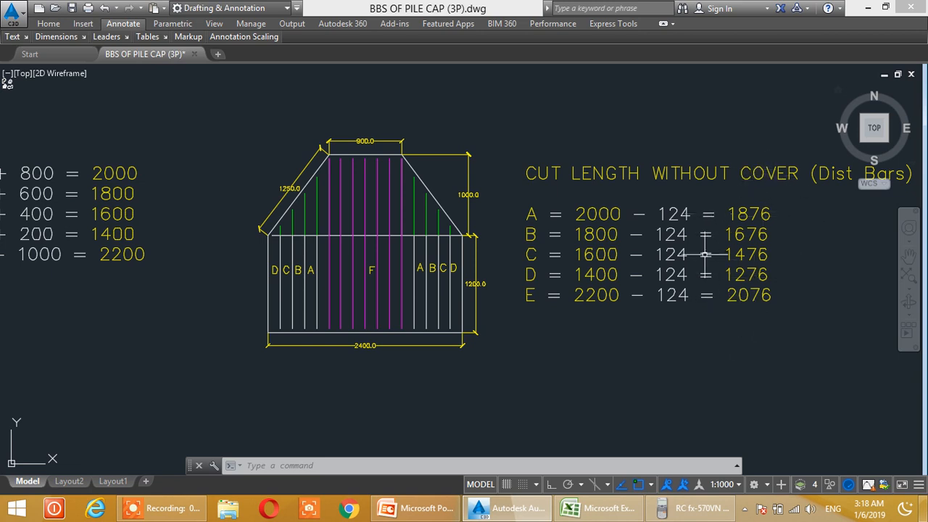
pyautogui.moveTo(581, 266); pyautogui.dragTo(614, 284, button='middle')
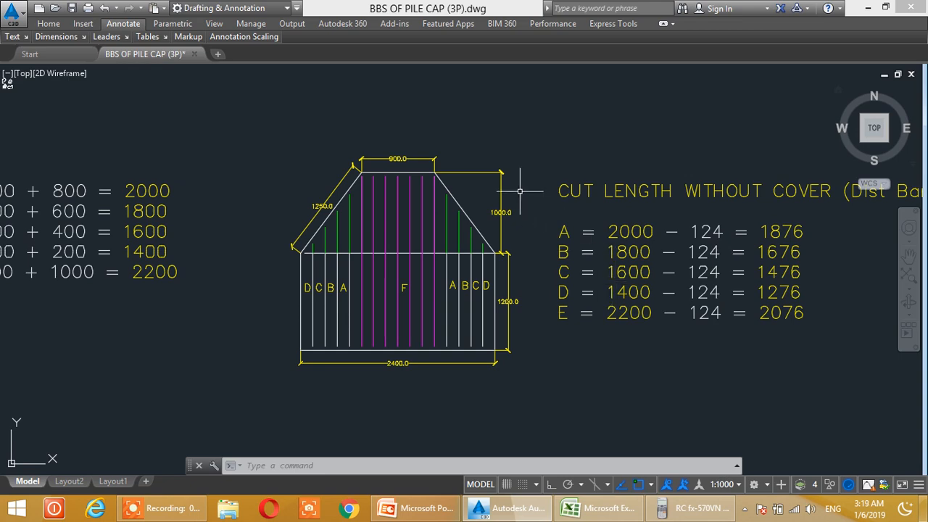
# Look back at the main bars' cut length without cover calculations for bars A to H
pyautogui.scroll(-6, 520, 190)
pyautogui.scroll(5, 520, 203)
pyautogui.moveTo(519, 206); pyautogui.dragTo(396, 255, button='middle')
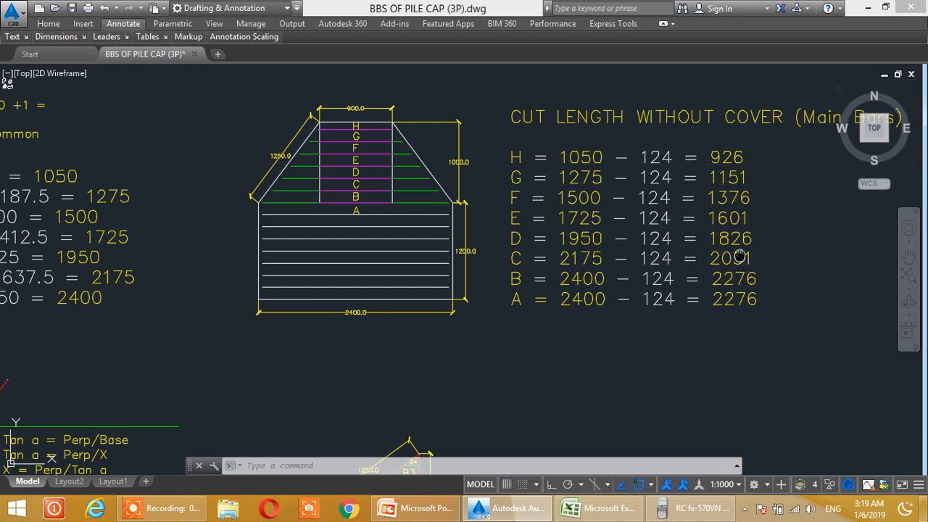
pyautogui.moveTo(770, 280); pyautogui.dragTo(594, 267, button='middle')
pyautogui.moveTo(536, 359); pyautogui.dragTo(545, 206, button='middle')
# Locate the face bar drawings below the distribution bars and examine the pile cap outline's side dimensions
pyautogui.scroll(-5, 546, 206)
pyautogui.moveTo(558, 399); pyautogui.dragTo(538, 233, button='middle')
pyautogui.moveTo(513, 370); pyautogui.dragTo(534, 280, button='middle')
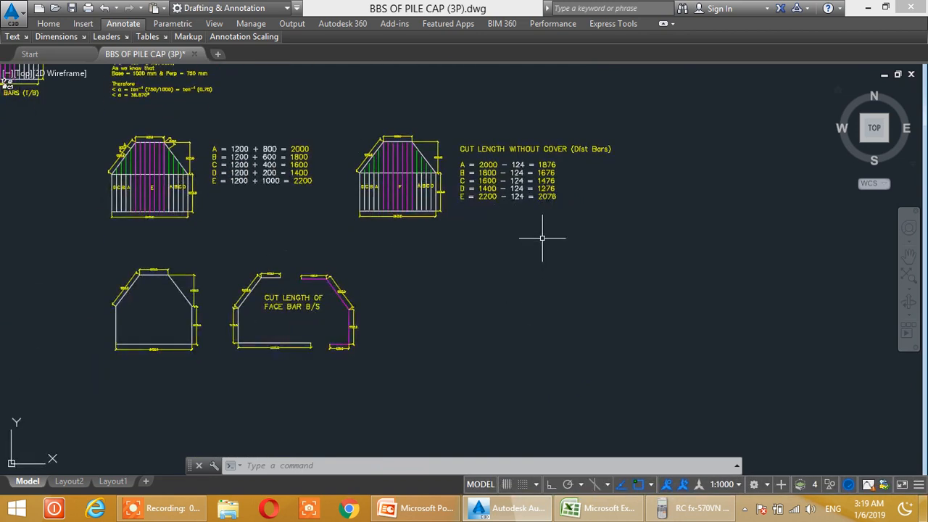
pyautogui.moveTo(542, 238); pyautogui.dragTo(533, 310, button='middle')
pyautogui.scroll(4, 571, 282)
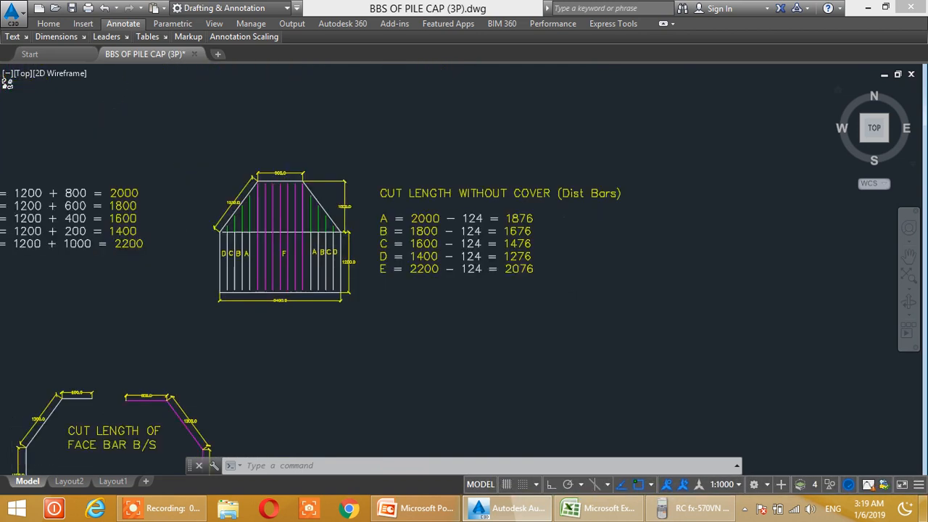
pyautogui.moveTo(405, 317); pyautogui.dragTo(616, 287, button='middle')
pyautogui.moveTo(381, 307); pyautogui.dragTo(522, 340, button='middle')
pyautogui.moveTo(299, 350); pyautogui.dragTo(465, 284, button='middle')
pyautogui.moveTo(226, 339); pyautogui.dragTo(346, 266, button='middle')
pyautogui.moveTo(216, 309); pyautogui.dragTo(347, 233, button='middle')
pyautogui.moveTo(336, 283); pyautogui.dragTo(389, 183, button='middle')
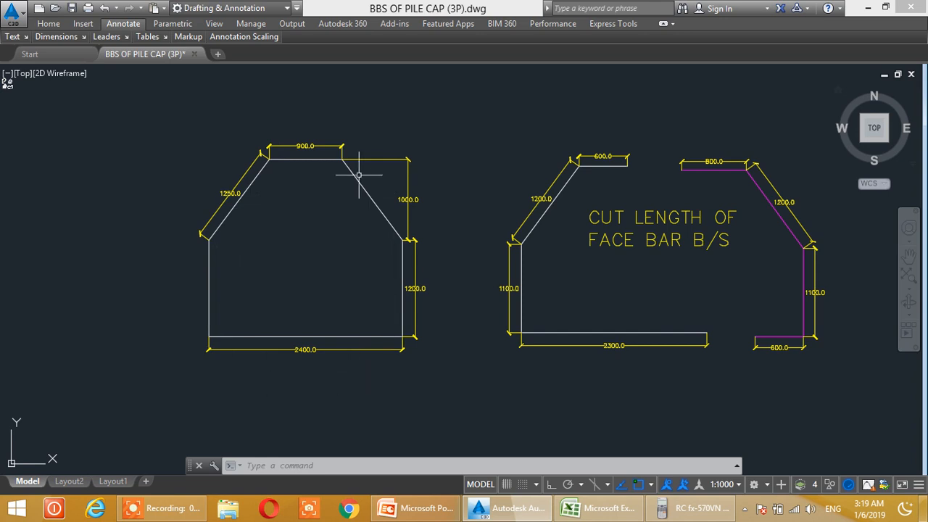
pyautogui.scroll(2, 303, 190)
pyautogui.moveTo(304, 197)
pyautogui.mouseDown(button='middle')
pyautogui.moveTo(304, 209)
pyautogui.moveTo(275, 193)
pyautogui.moveTo(246, 209)
pyautogui.mouseUp(button='middle')
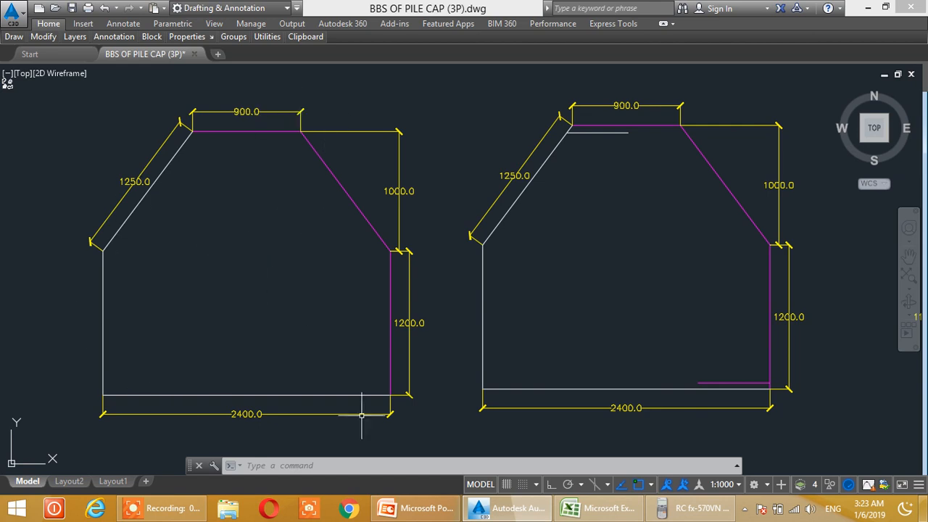
# Examine how the white and magenta face bars run around the cap outline and overlap at their ends
pyautogui.moveTo(338, 367); pyautogui.dragTo(328, 346, button='middle')
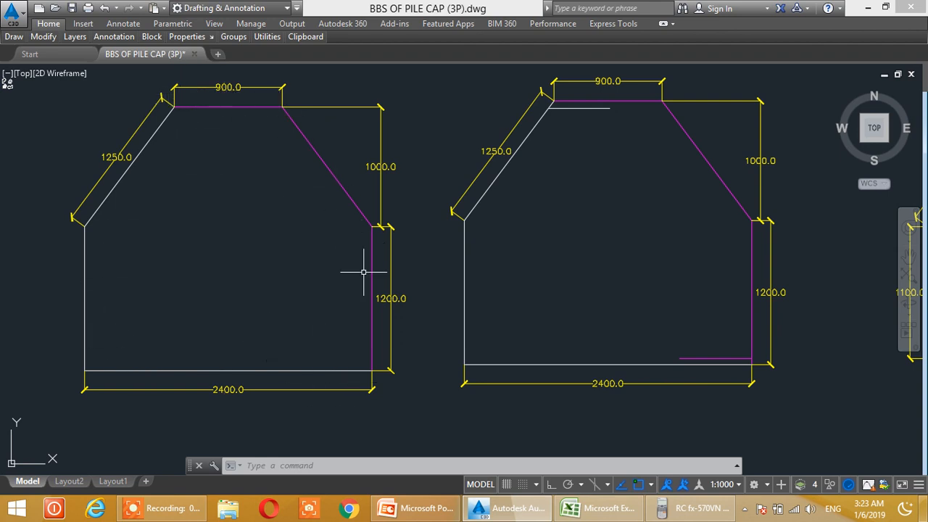
pyautogui.moveTo(473, 309); pyautogui.dragTo(421, 317, button='middle')
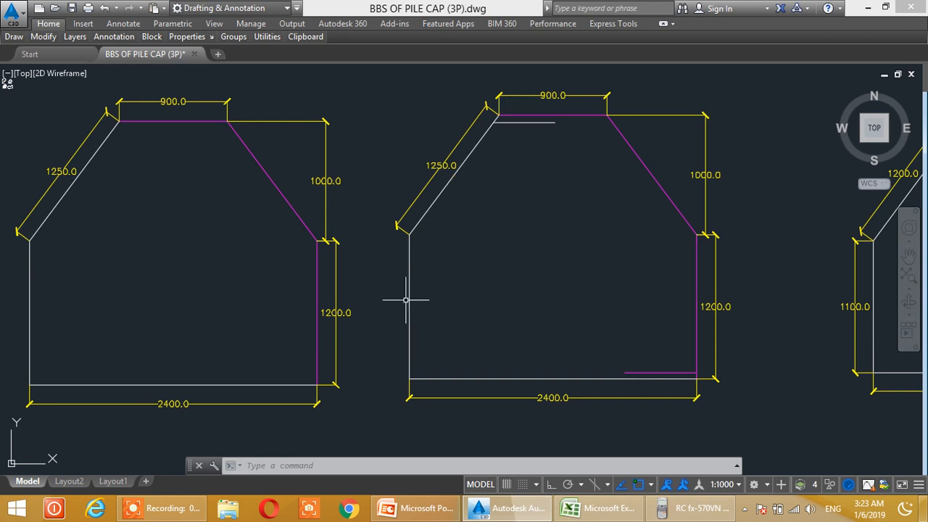
pyautogui.moveTo(641, 299); pyautogui.dragTo(368, 271, button='middle')
pyautogui.scroll(-4, 604, 271)
pyautogui.moveTo(604, 271); pyautogui.dragTo(427, 218, button='middle')
pyautogui.scroll(2, 427, 210)
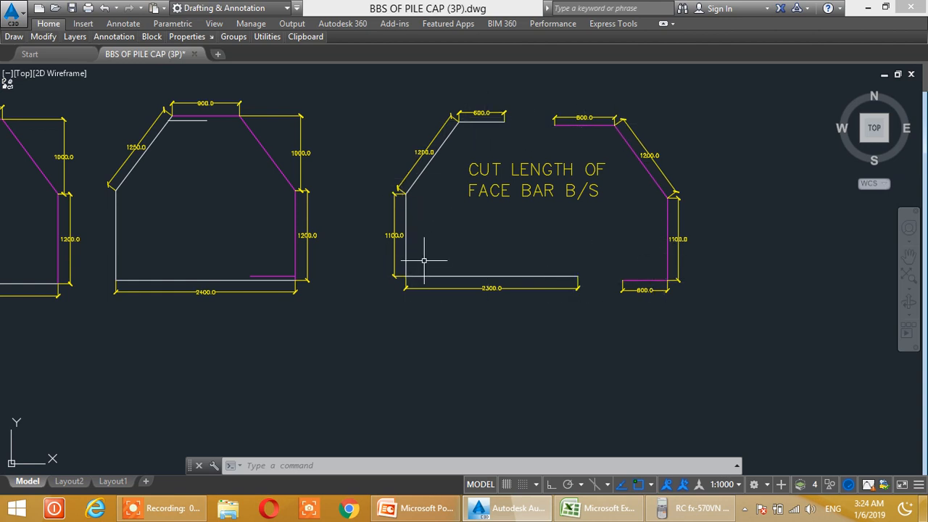
# Compare the face bars in the overlapped cap outline with the white bar's cut length drawing
pyautogui.scroll(2, 197, 174)
pyautogui.moveTo(223, 193)
pyautogui.mouseDown(button='middle')
pyautogui.moveTo(331, 242)
pyautogui.moveTo(371, 239)
pyautogui.mouseUp(button='middle')
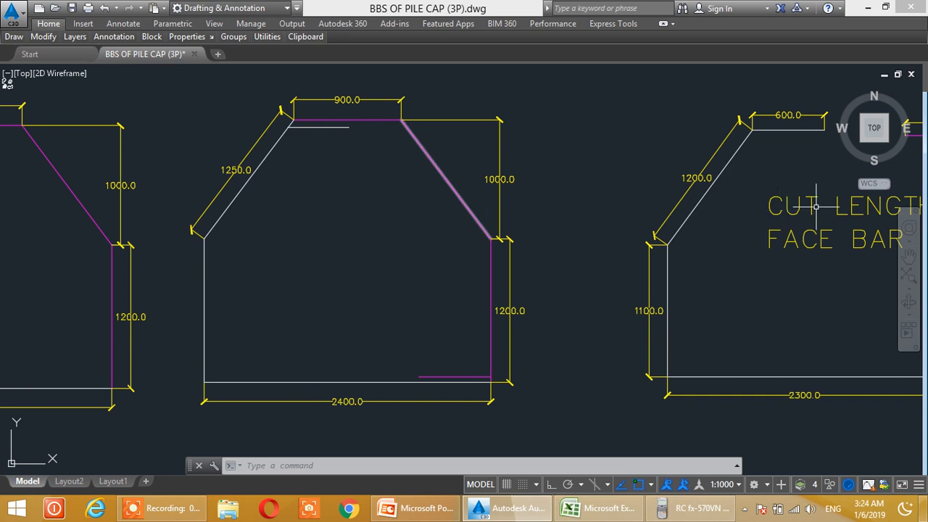
pyautogui.moveTo(713, 226); pyautogui.dragTo(668, 203, button='middle')
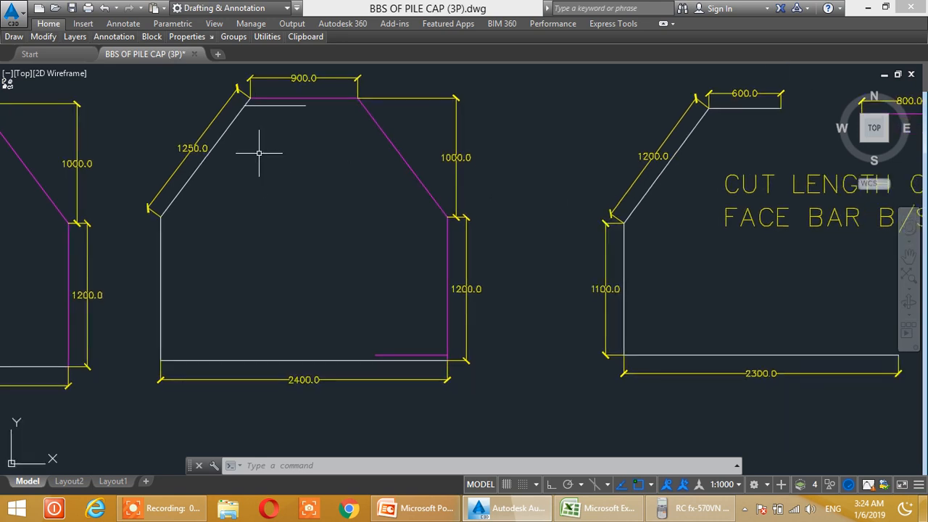
pyautogui.scroll(3, 317, 222)
pyautogui.scroll(-3, 344, 234)
pyautogui.moveTo(380, 248)
pyautogui.mouseDown(button='middle')
pyautogui.moveTo(414, 266)
pyautogui.moveTo(368, 278)
pyautogui.mouseUp(button='middle')
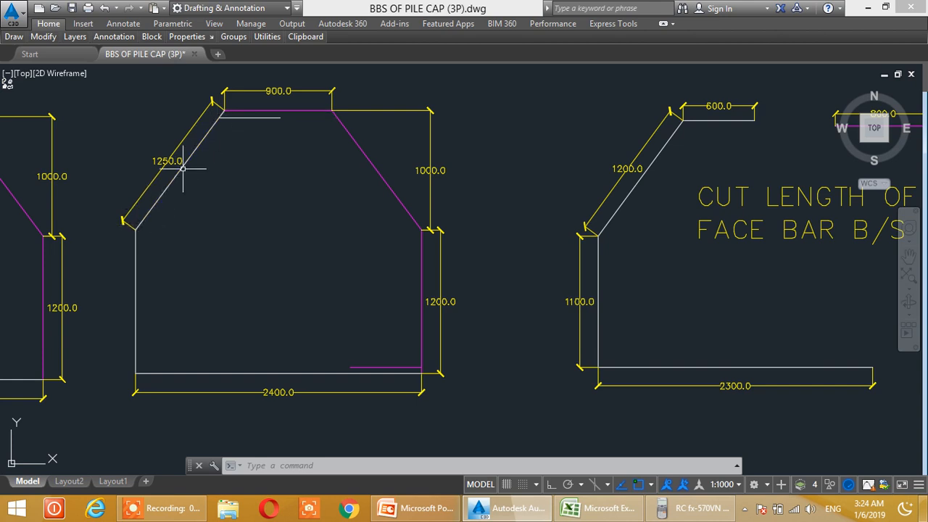
pyautogui.moveTo(164, 192); pyautogui.dragTo(167, 219, button='middle')
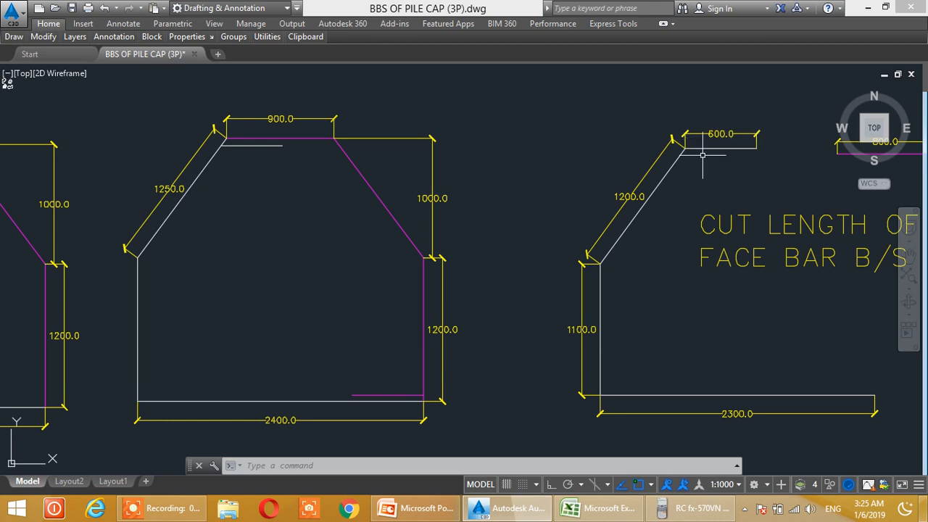
# Review the segment lengths of both separated face bars in the cut length of face bar B/S drawing
pyautogui.moveTo(728, 238); pyautogui.dragTo(596, 249, button='middle')
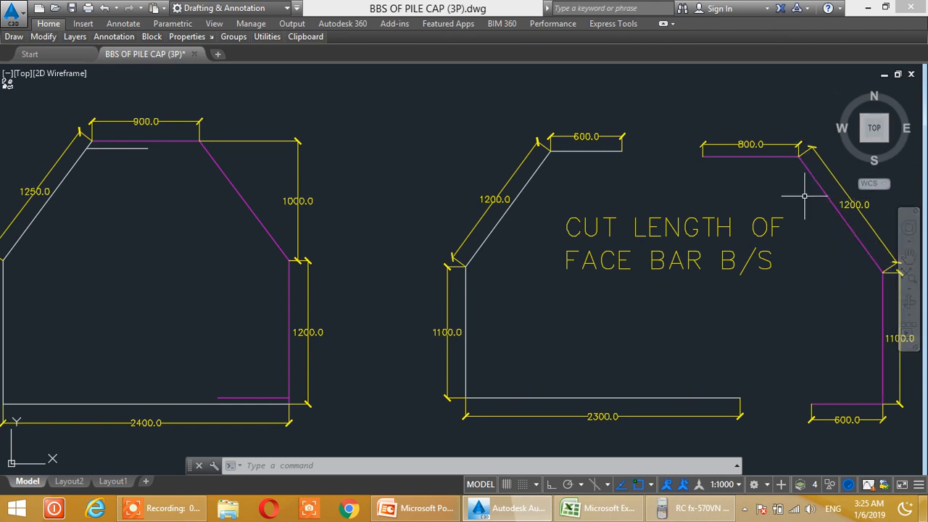
pyautogui.moveTo(825, 291); pyautogui.dragTo(766, 254, button='middle')
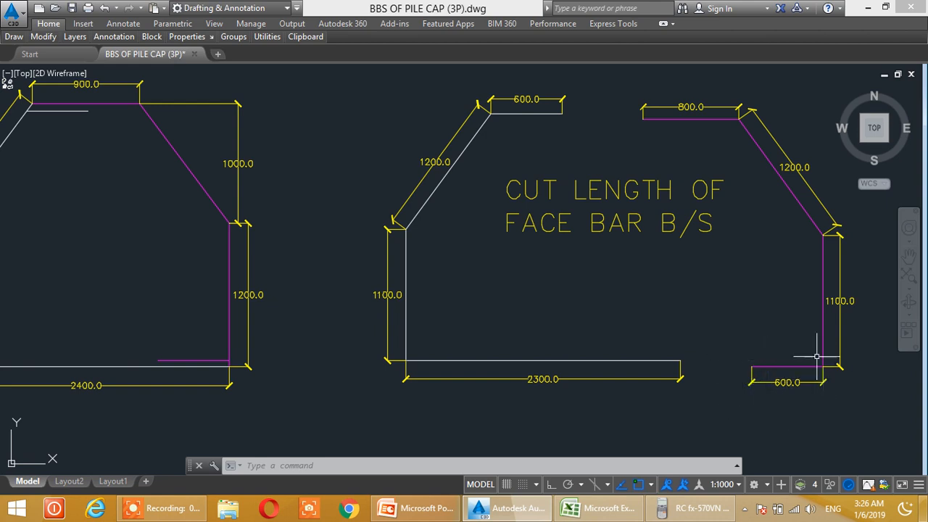
pyautogui.moveTo(767, 362); pyautogui.dragTo(709, 378, button='middle')
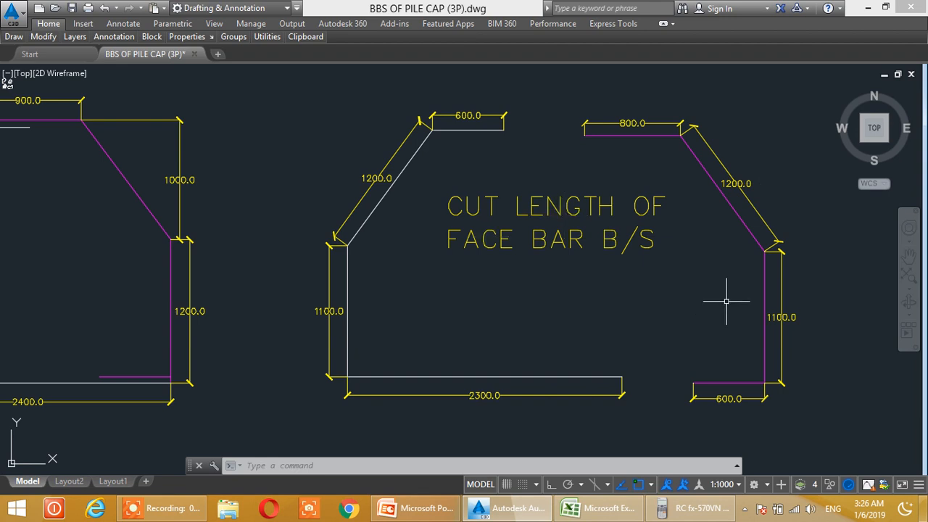
pyautogui.moveTo(514, 249); pyautogui.dragTo(531, 238, button='middle')
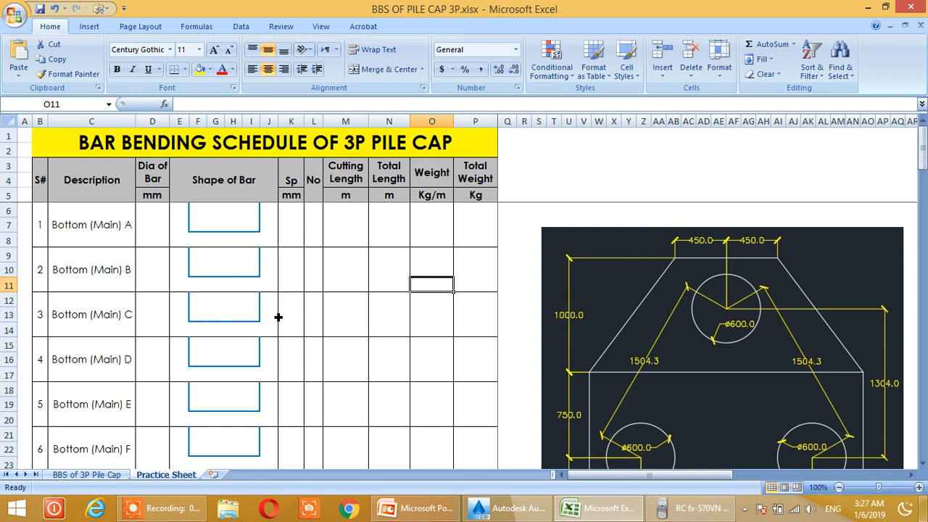
# Look over the schedule's bottom bar rows and locate the main bars' cut length without cover calculations in the AutoCAD drawing
pyautogui.click(465, 331)
pyautogui.click(459, 277)
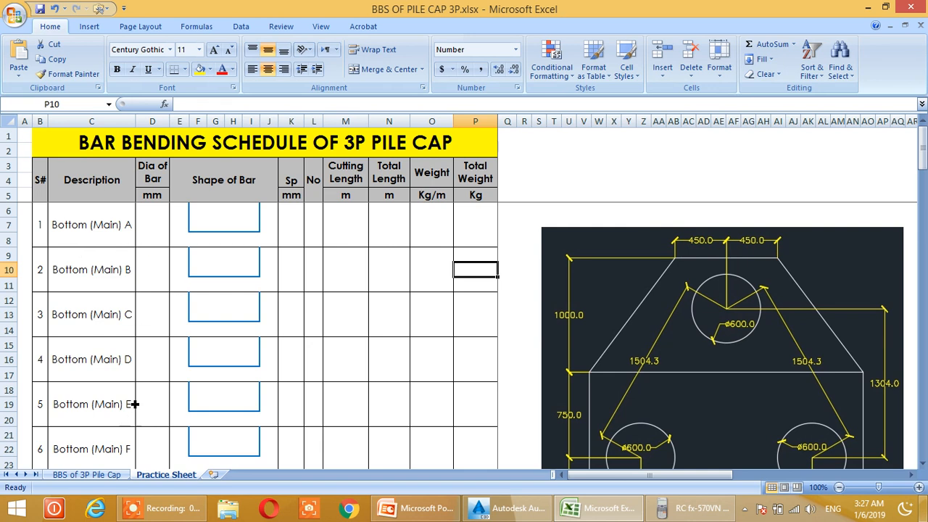
pyautogui.scroll(-1, 135, 404)
pyautogui.scroll(-2, 137, 426)
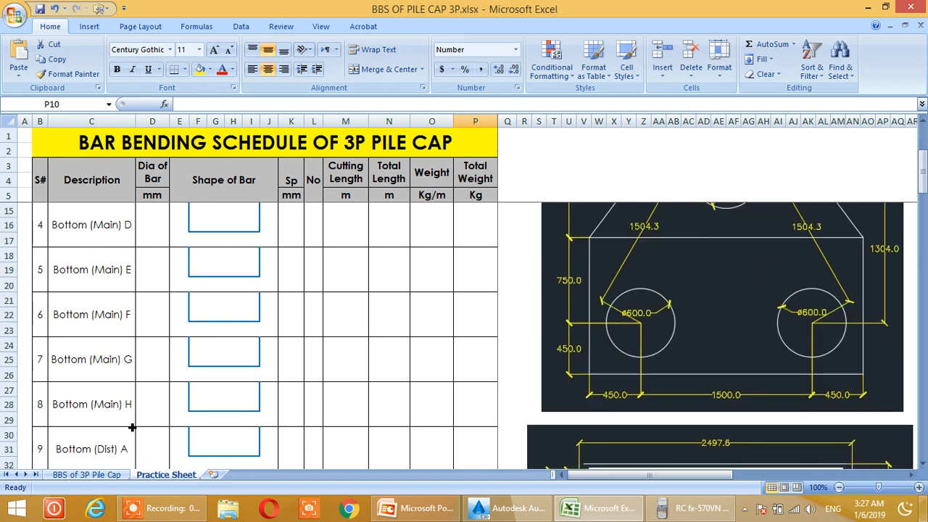
pyautogui.scroll(3, 171, 409)
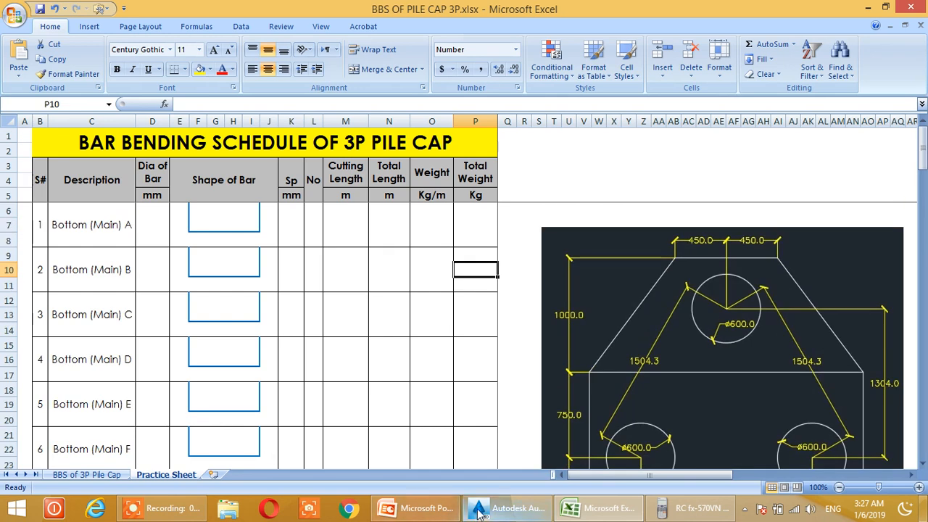
pyautogui.click(500, 508)
pyautogui.scroll(-6, 467, 290)
pyautogui.moveTo(460, 313); pyautogui.dragTo(430, 463, button='middle')
pyautogui.moveTo(569, 247); pyautogui.dragTo(486, 392, button='middle')
pyautogui.scroll(4, 546, 283)
pyautogui.moveTo(524, 230); pyautogui.dragTo(509, 348, button='middle')
pyautogui.moveTo(519, 234); pyautogui.dragTo(520, 346, button='middle')
pyautogui.moveTo(604, 333); pyautogui.dragTo(406, 289, button='middle')
pyautogui.scroll(2, 433, 303)
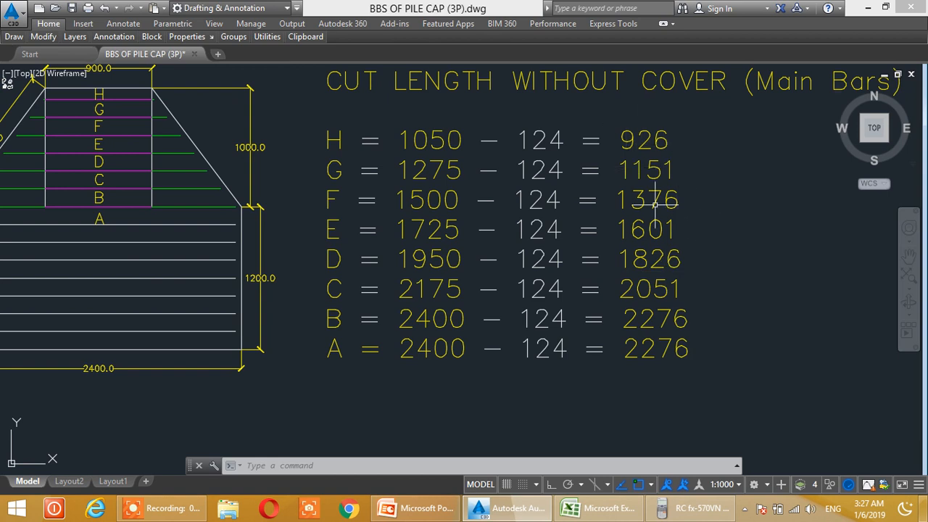
# In the Excel schedule, enter a bar diameter of 20 mm for Bottom (Main) bars A to H
pyautogui.click(594, 509)
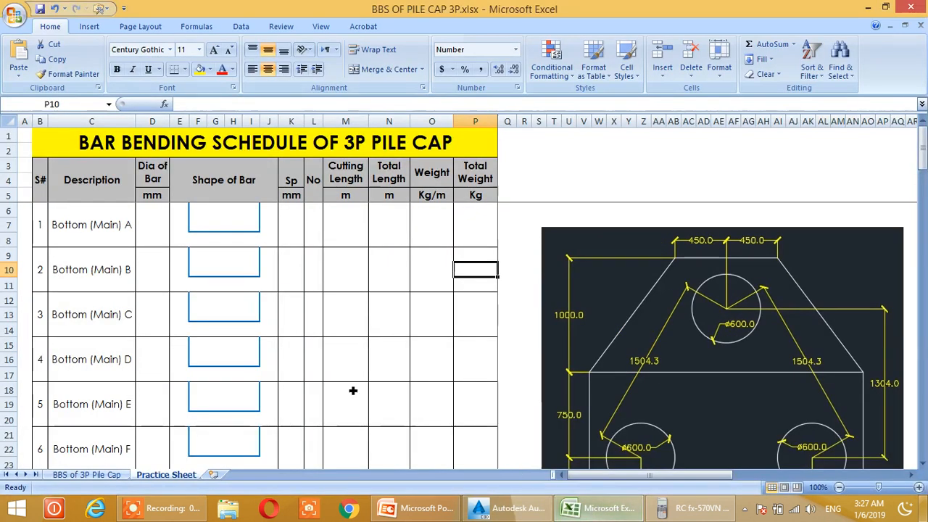
pyautogui.click(163, 227)
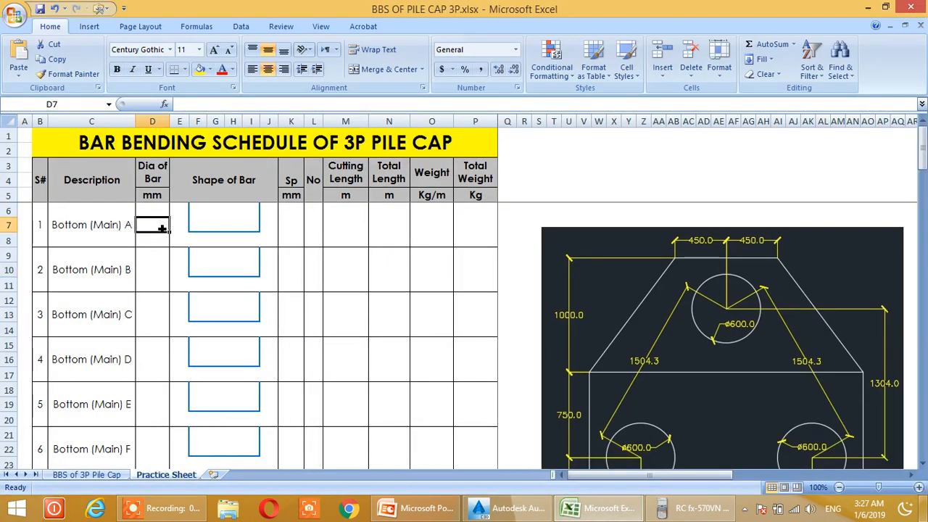
pyautogui.write('20')
pyautogui.press('Return')
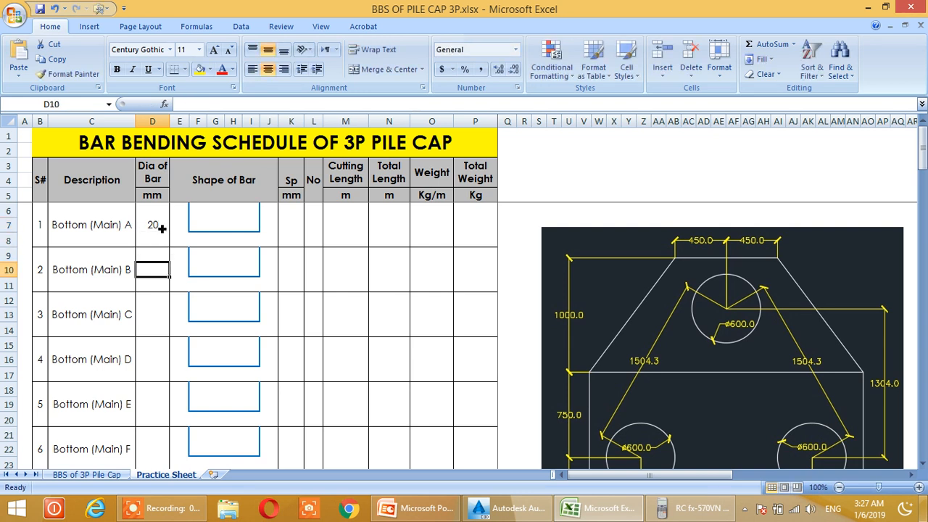
pyautogui.write('20')
pyautogui.press('Return')
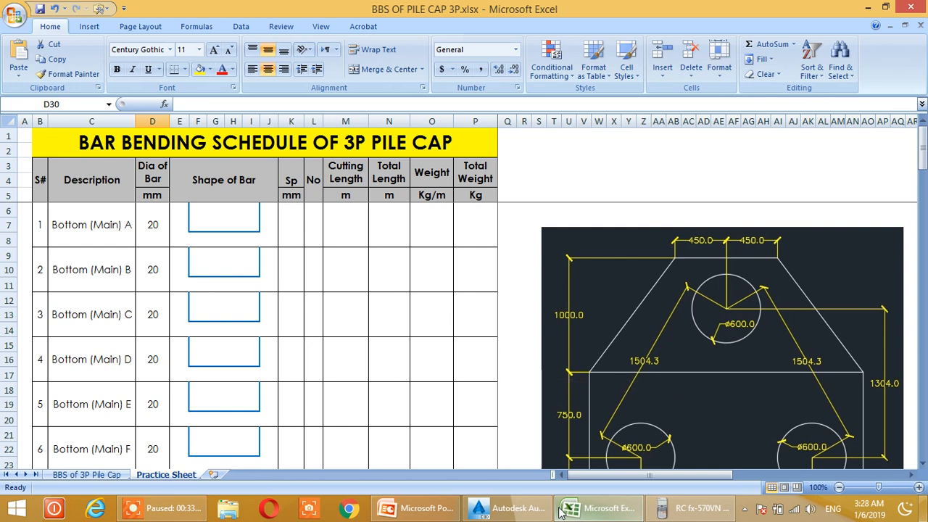
# Check the AutoCAD cut lengths and enter 2276 as the horizontal shape length of Bottom (Main) A and B in Excel
pyautogui.click(224, 245)
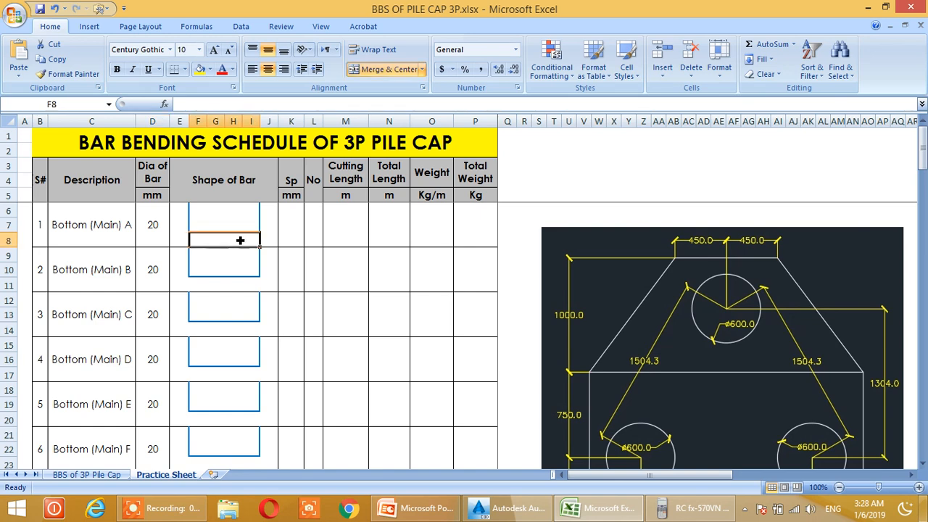
pyautogui.click(509, 508)
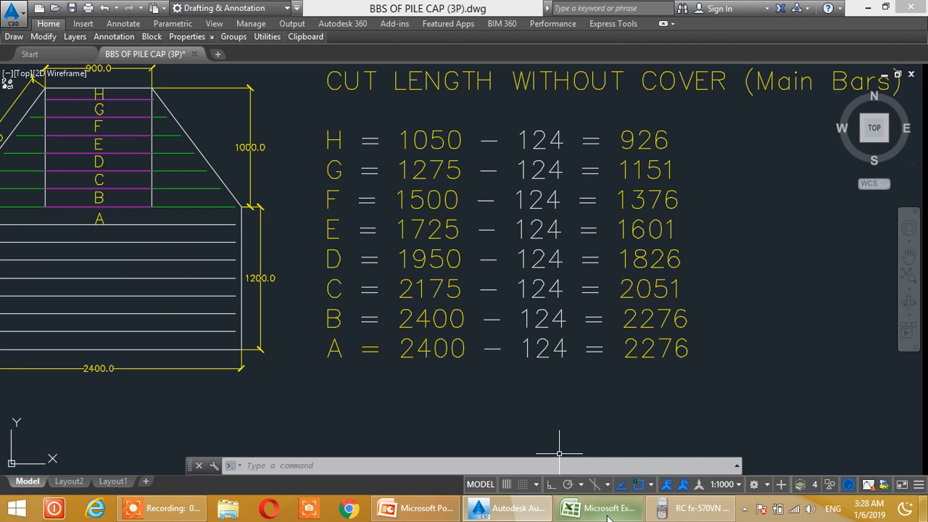
pyautogui.click(571, 507)
pyautogui.write('2276')
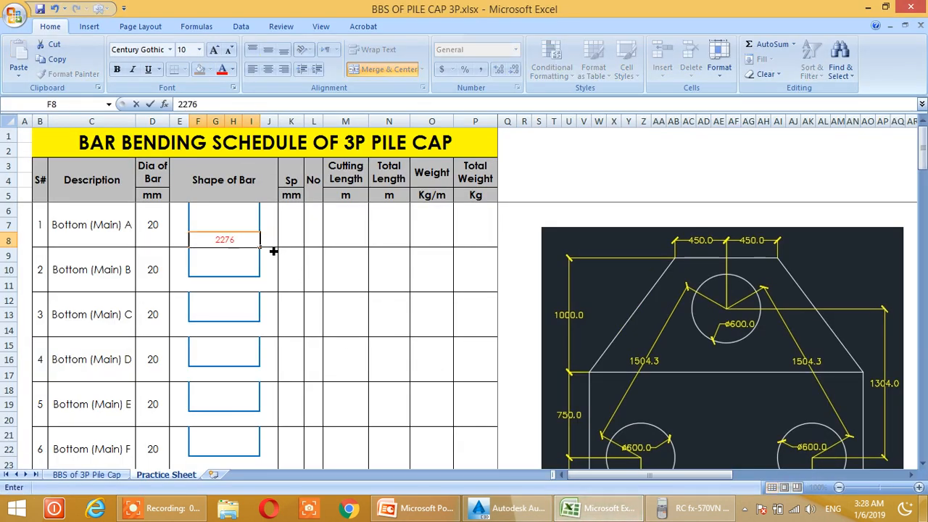
pyautogui.press('Return')
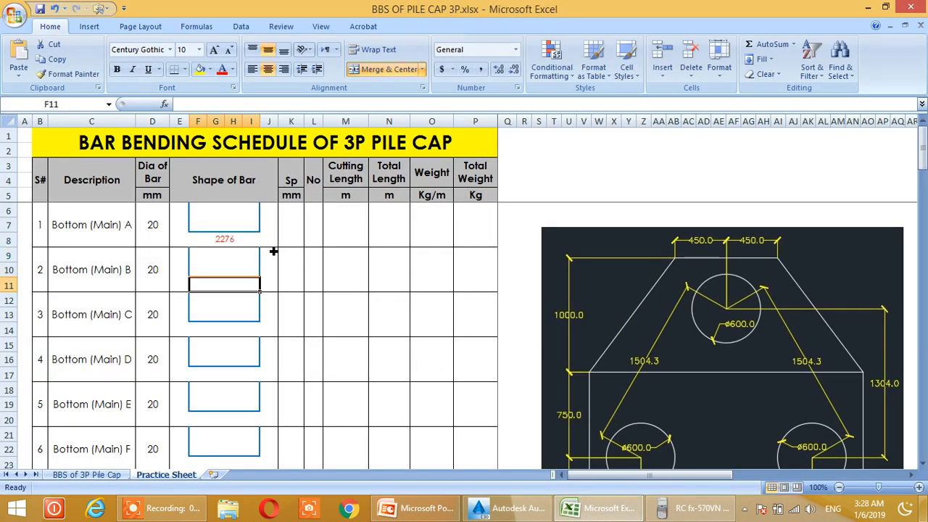
pyautogui.write('2276')
pyautogui.press('Return')
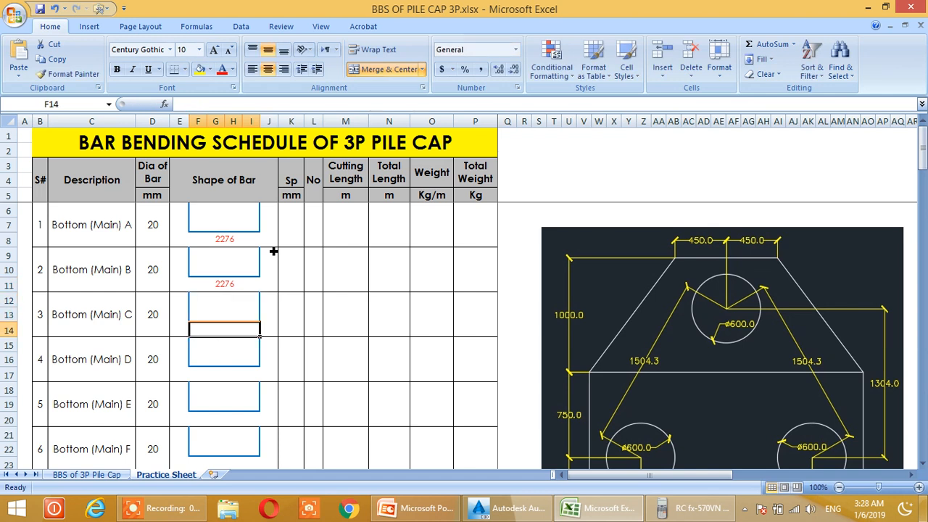
# Check bar C's cut length in AutoCAD and enter 2051 as its horizontal shape length in Excel
pyautogui.click(500, 508)
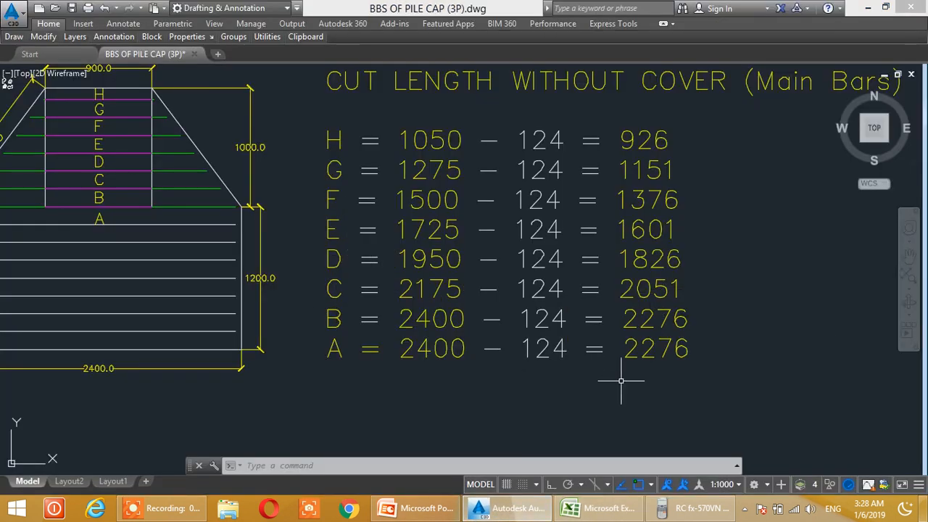
pyautogui.click(598, 508)
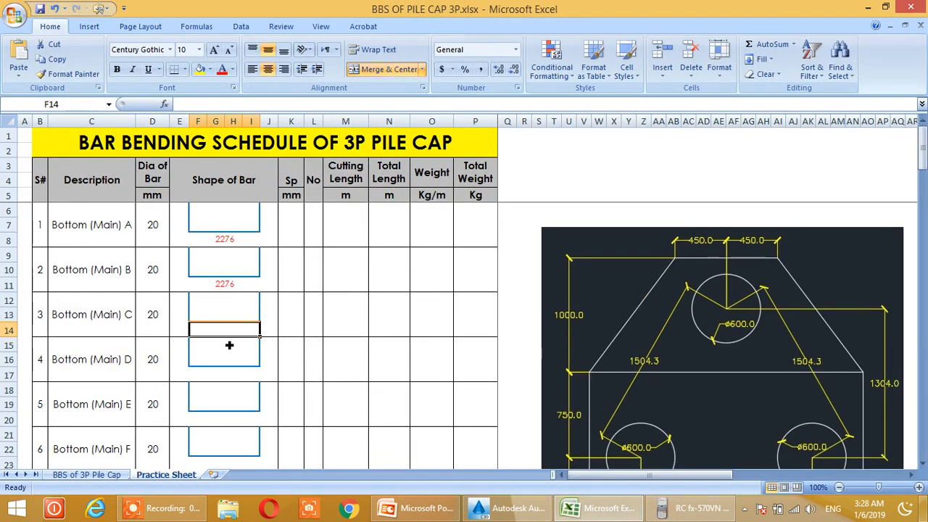
pyautogui.write('2051')
pyautogui.press('Return')
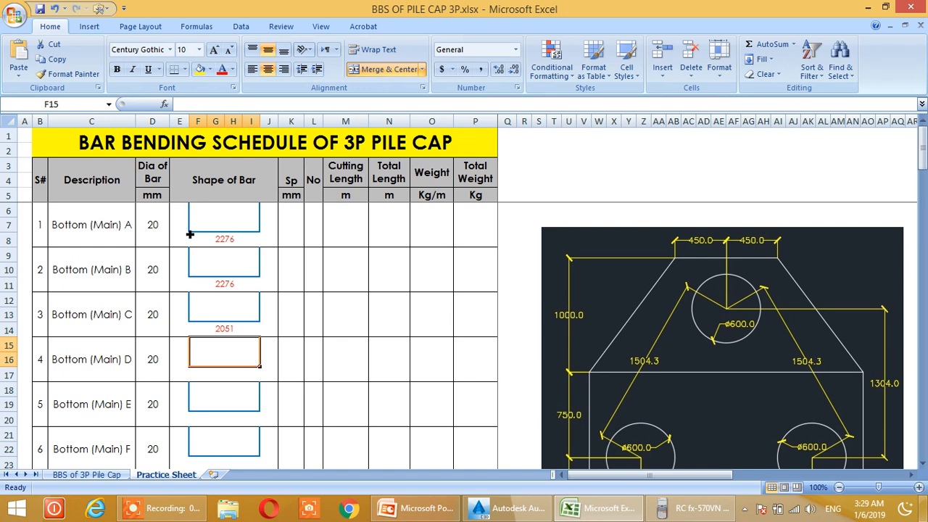
# Locate the pile cap's X-section in the AutoCAD drawing and examine the height dimensions of the bars' vertical legs
pyautogui.click(494, 511)
pyautogui.moveTo(150, 252); pyautogui.dragTo(397, 325, button='middle')
pyautogui.scroll(-4, 150, 252)
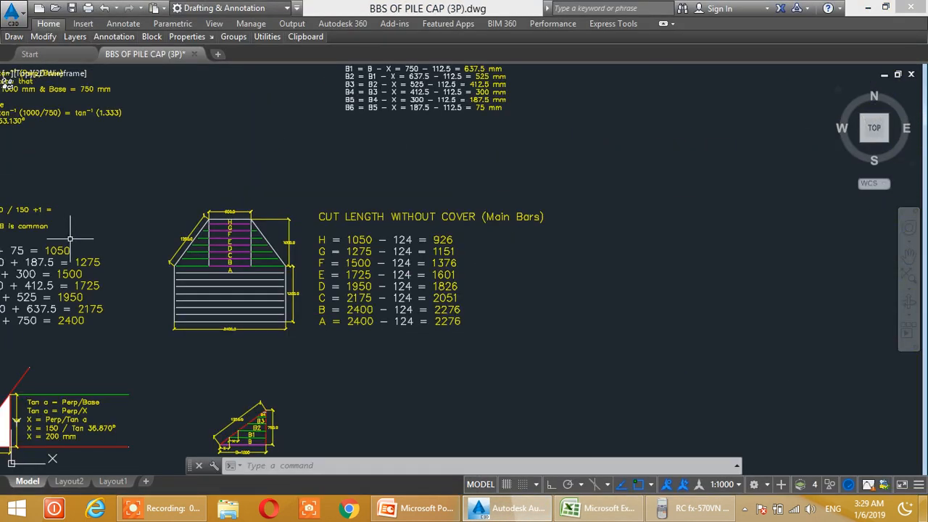
pyautogui.scroll(2, 140, 244)
pyautogui.moveTo(141, 244); pyautogui.dragTo(348, 228, button='middle')
pyautogui.scroll(7, 348, 228)
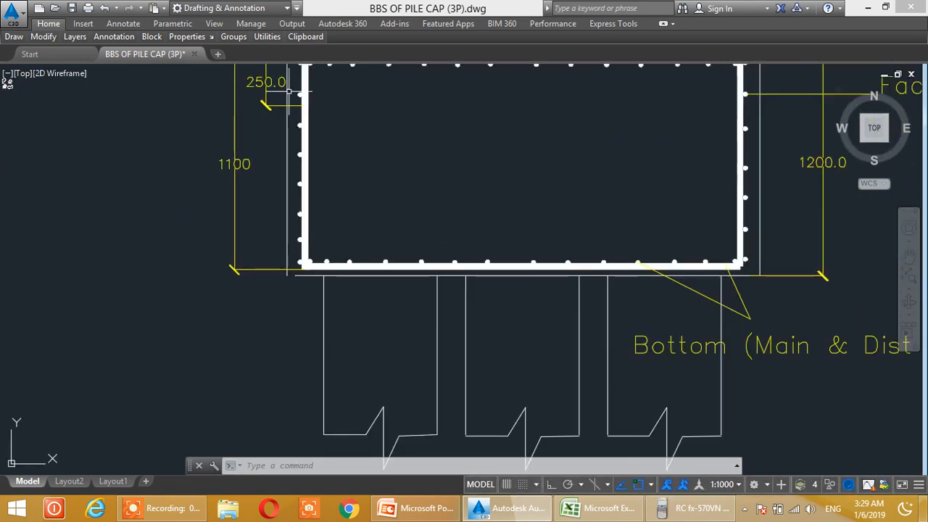
pyautogui.scroll(-3, 321, 151)
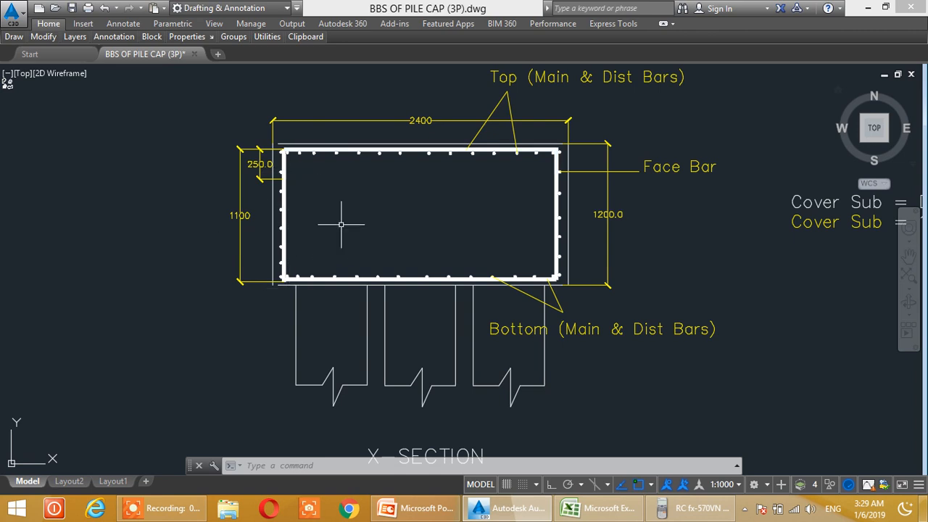
pyautogui.moveTo(461, 281); pyautogui.dragTo(358, 281, button='middle')
# Enter 1100 for both vertical legs of the Bottom (Main) A bar shape in the Excel schedule
pyautogui.click(606, 509)
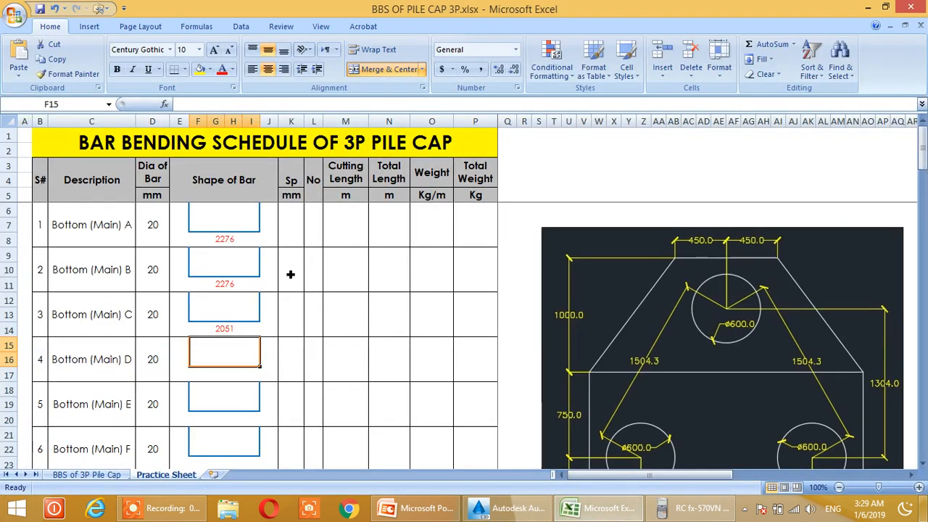
pyautogui.click(180, 220)
pyautogui.write('1100')
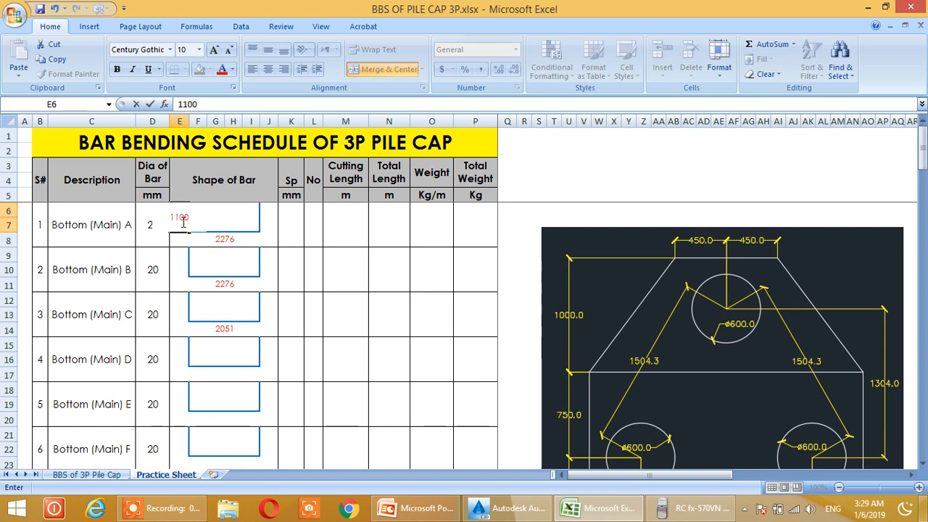
pyautogui.press('Tab')
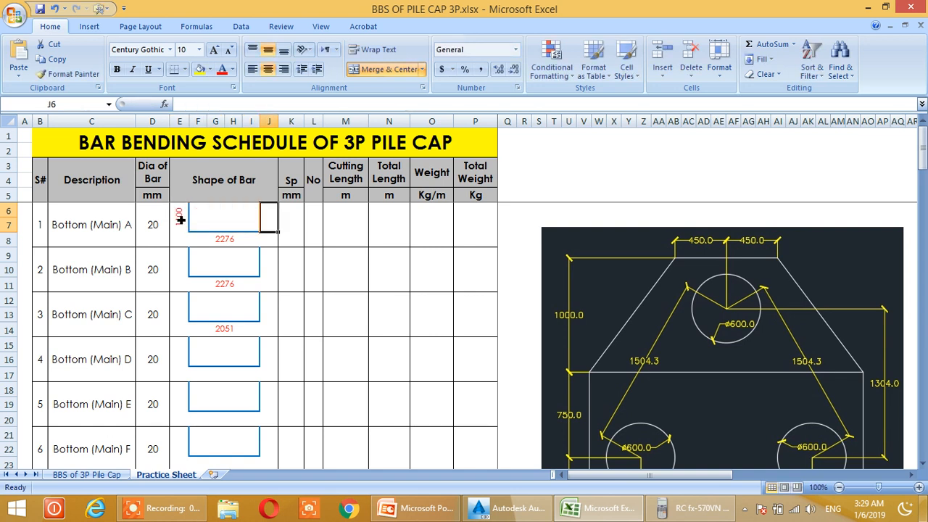
pyautogui.write('1100')
pyautogui.press('Return')
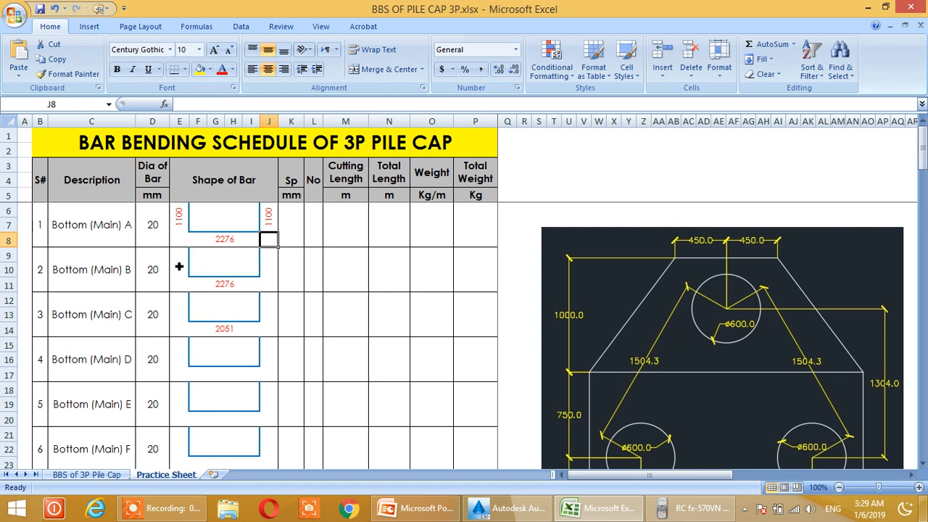
# Enter 1100 for both vertical legs of the Bottom (Main) B bar shape
pyautogui.click(179, 266)
pyautogui.write('1100')
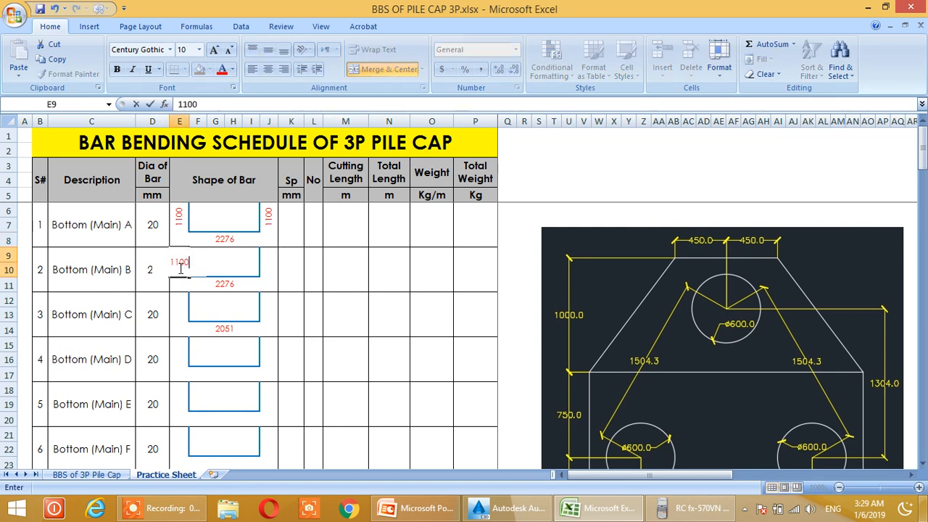
pyautogui.press('Tab')
pyautogui.write('1')
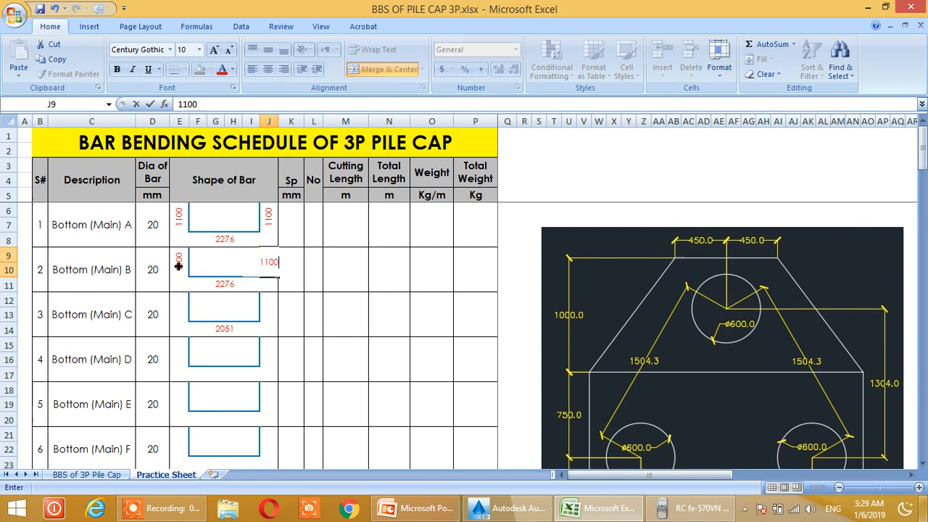
pyautogui.write('100')
pyautogui.press('Tab')
# Set the spacing of Bottom (Main) A to 150 mm
pyautogui.press('Up')
pyautogui.press('Up')
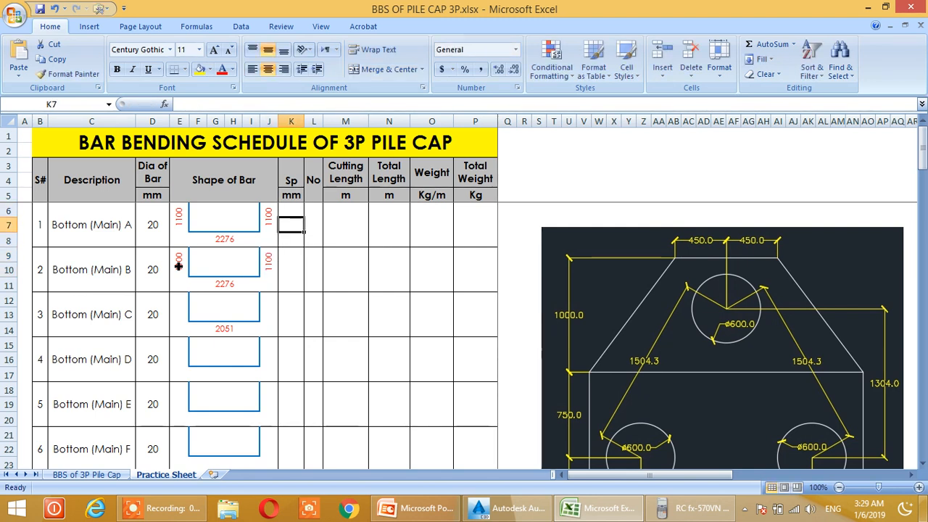
pyautogui.write('150')
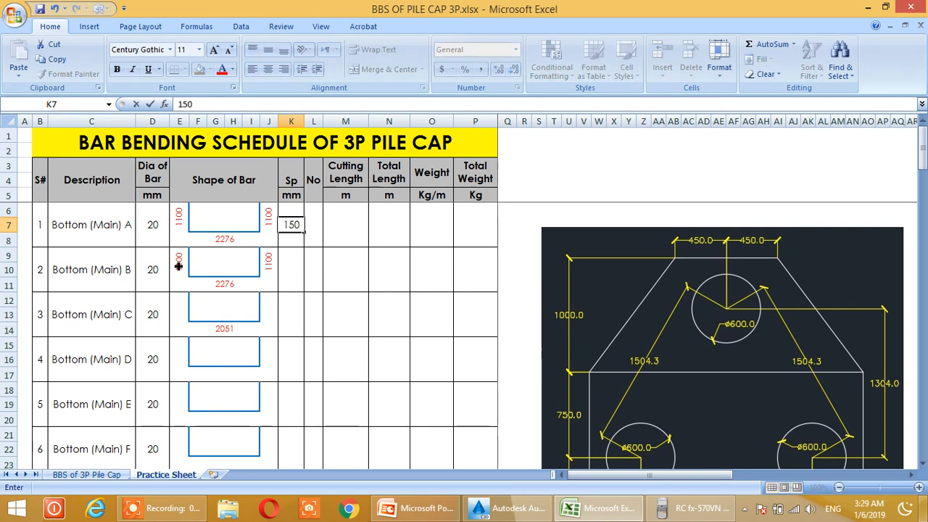
pyautogui.press('Tab')
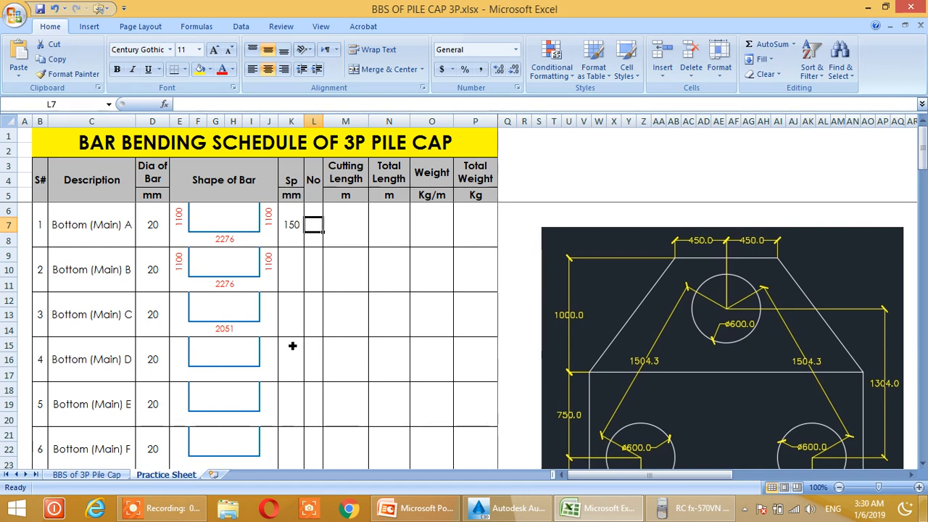
# Enter 1100 for both vertical legs of the Bottom (Main) C bar shape
pyautogui.click(184, 313)
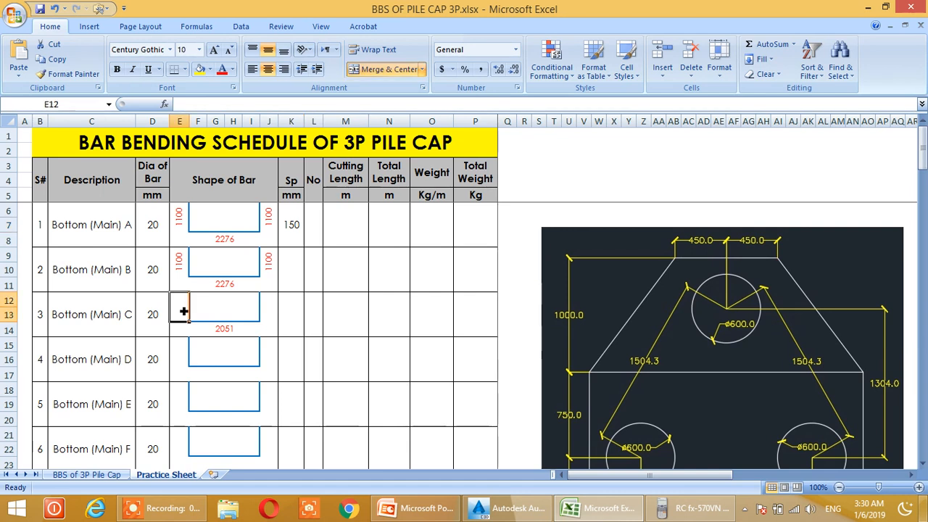
pyautogui.write('1100')
pyautogui.press('Tab')
pyautogui.press('Tab')
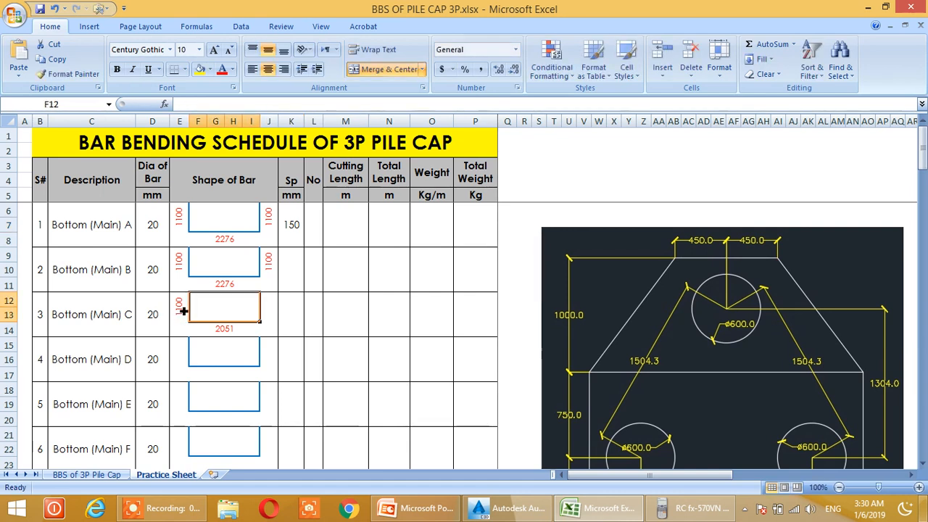
pyautogui.write('1100')
pyautogui.press('Return')
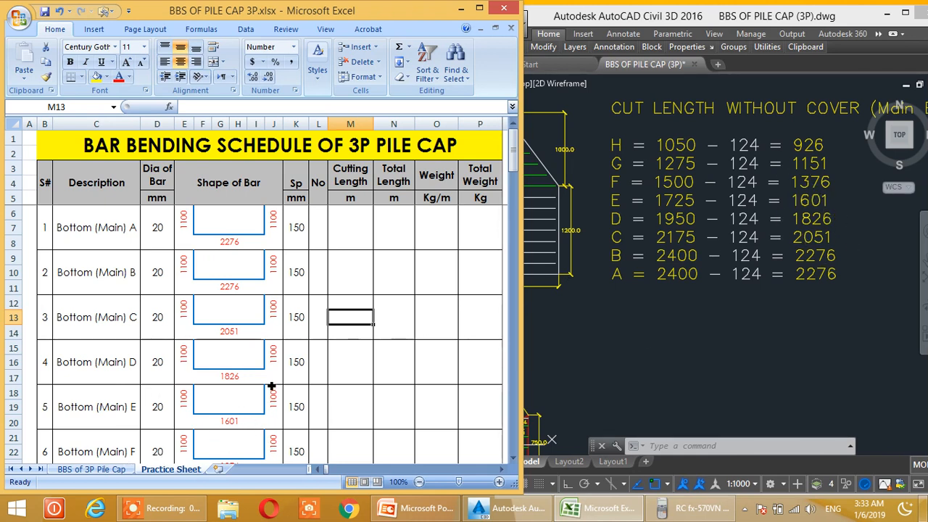
# Check the filled-in shape lengths and spacings of the Bottom (Main) bars down to row H
pyautogui.click(273, 317)
pyautogui.scroll(-3, 242, 355)
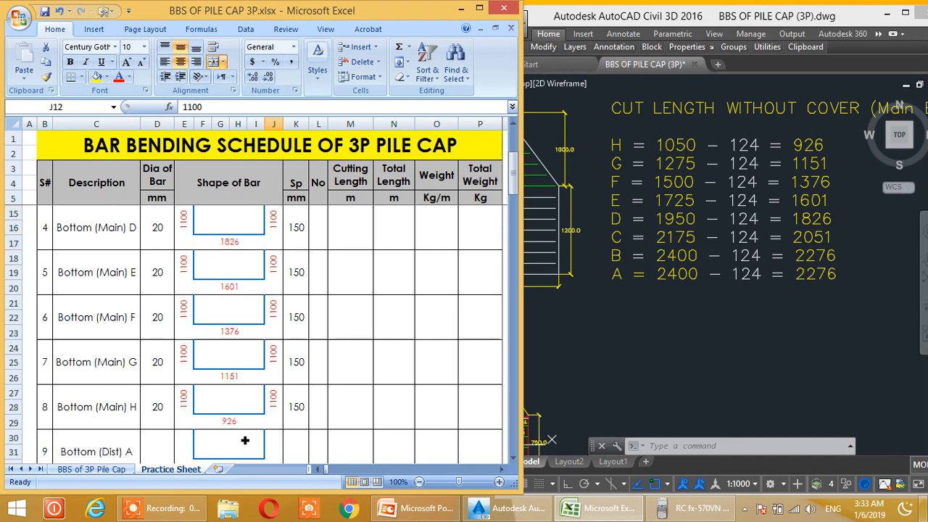
pyautogui.scroll(3, 245, 437)
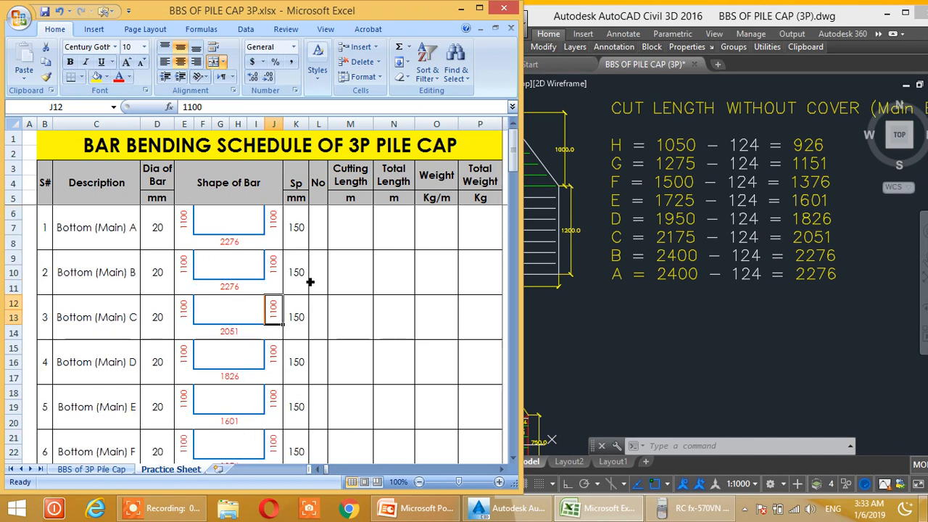
# Examine the main bar layout drawing and the number-of-bars calculation for the rectangular part in the AutoCAD drawing
pyautogui.click(639, 254)
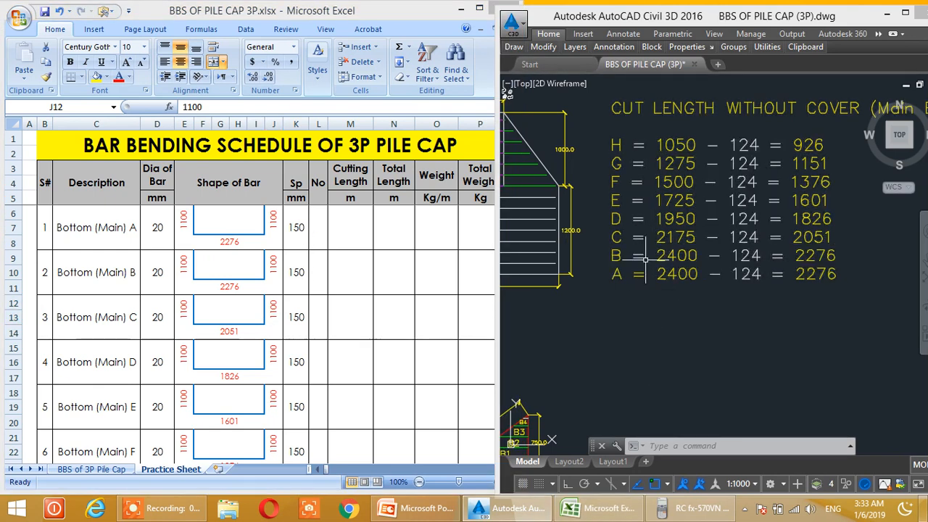
pyautogui.scroll(-2, 623, 203)
pyautogui.moveTo(627, 218)
pyautogui.mouseDown(button='middle')
pyautogui.moveTo(761, 206)
pyautogui.moveTo(818, 218)
pyautogui.moveTo(723, 210)
pyautogui.mouseUp(button='middle')
pyautogui.moveTo(591, 216); pyautogui.dragTo(733, 215, button='middle')
pyautogui.moveTo(845, 223); pyautogui.dragTo(595, 234, button='middle')
pyautogui.scroll(2, 662, 221)
pyautogui.moveTo(660, 217); pyautogui.dragTo(617, 243, button='middle')
pyautogui.scroll(-2, 618, 245)
pyautogui.scroll(3, 647, 275)
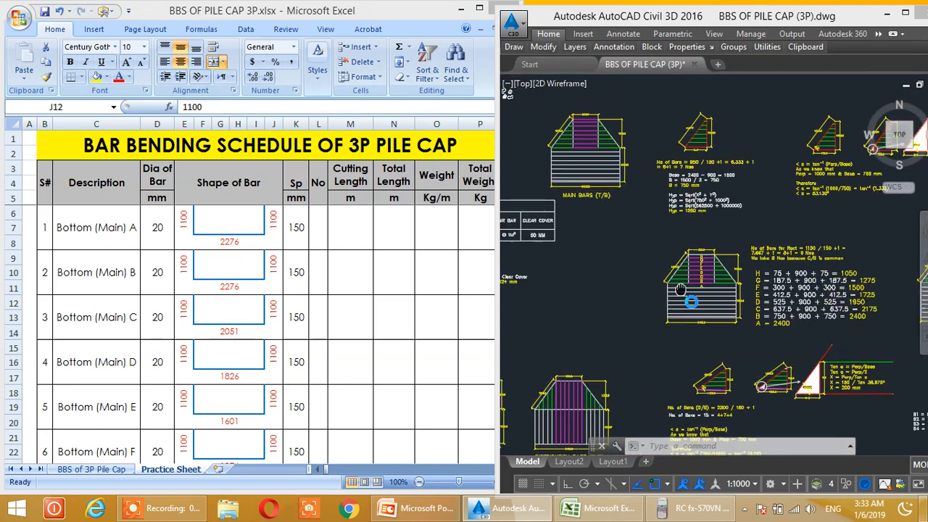
pyautogui.scroll(1, 668, 258)
pyautogui.moveTo(668, 259); pyautogui.dragTo(639, 279, button='middle')
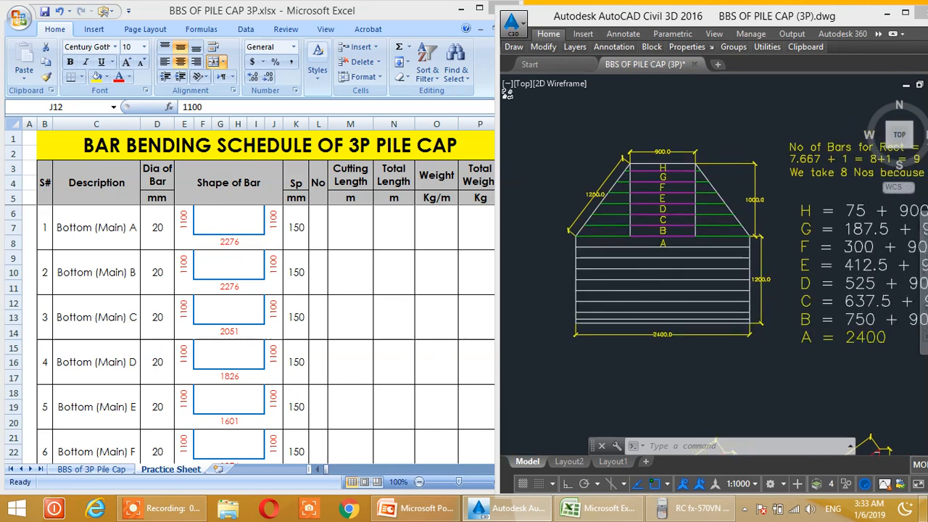
pyautogui.moveTo(686, 327); pyautogui.dragTo(682, 328, button='middle')
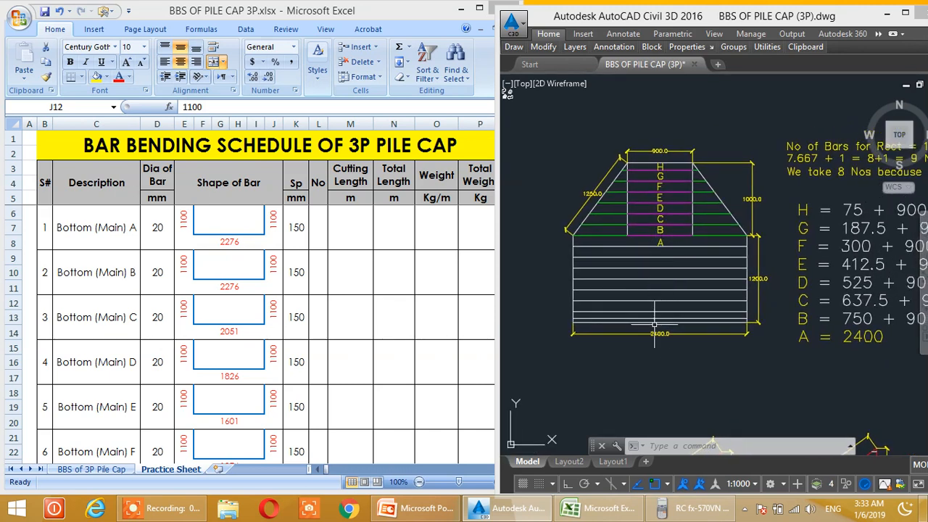
pyautogui.moveTo(710, 278); pyautogui.dragTo(631, 291, button='middle')
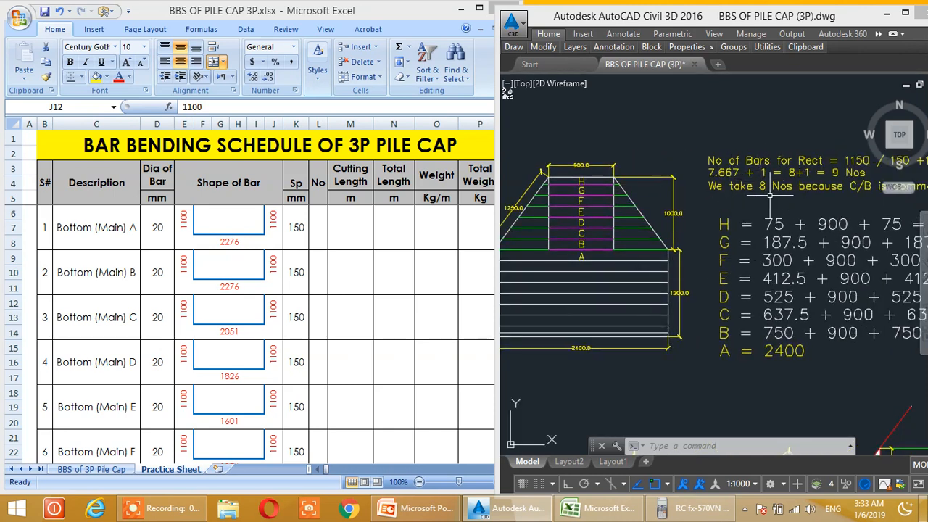
pyautogui.scroll(2, 589, 337)
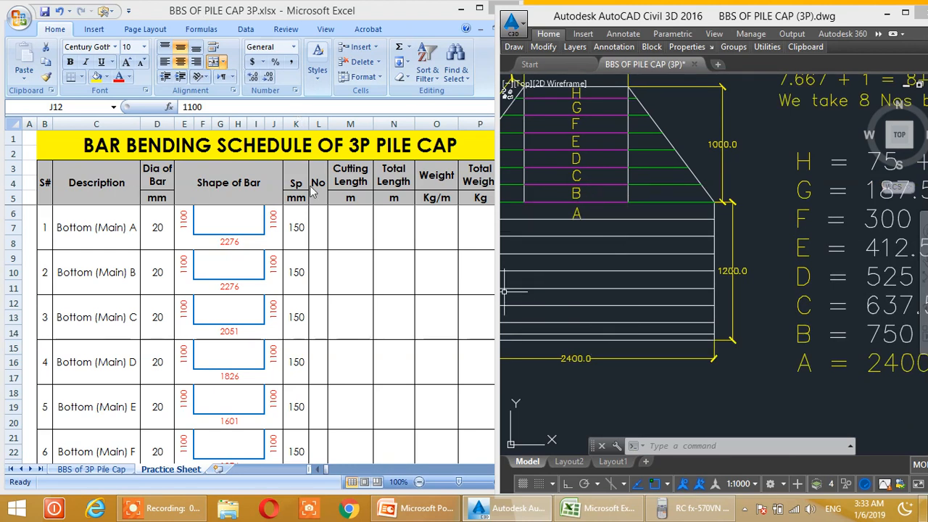
pyautogui.click(506, 90)
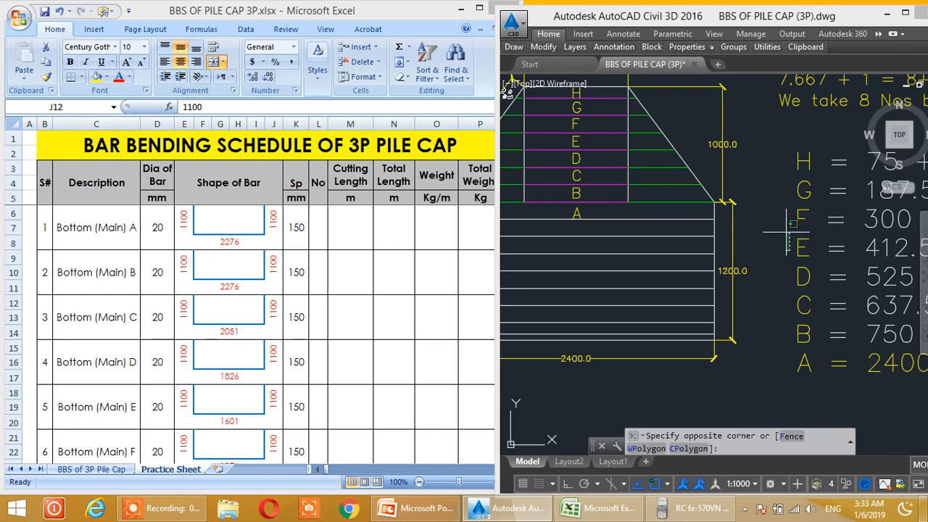
pyautogui.scroll(-2, 520, 254)
# In the Excel schedule, enter the number of bars as 8 for Bottom (Main) A and 1 each for B, C and D
pyautogui.click(341, 235)
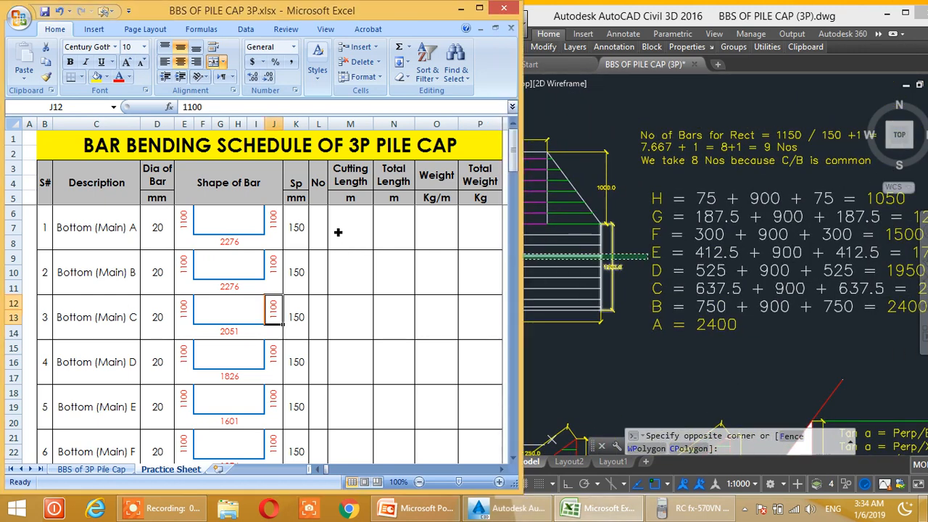
pyautogui.click(320, 227)
pyautogui.write('8')
pyautogui.press('Return')
pyautogui.press('Down')
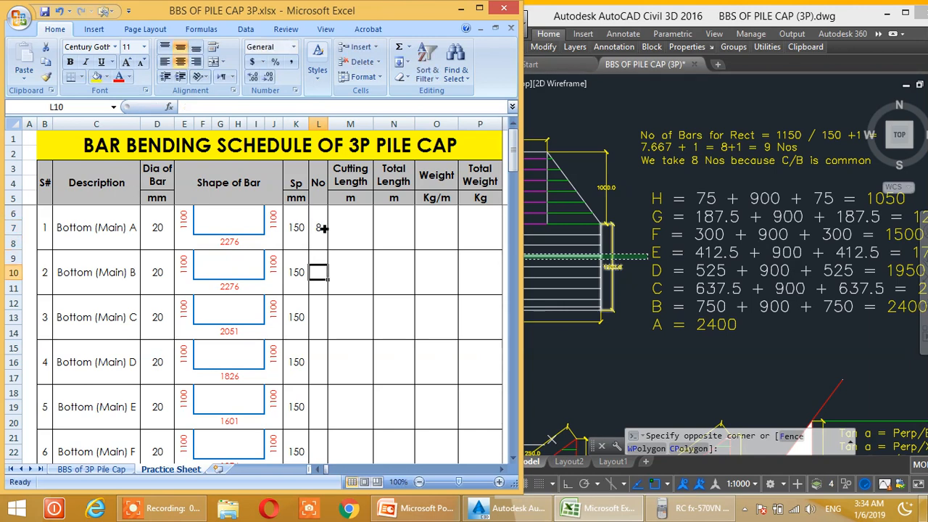
pyautogui.write('1')
pyautogui.press('Return')
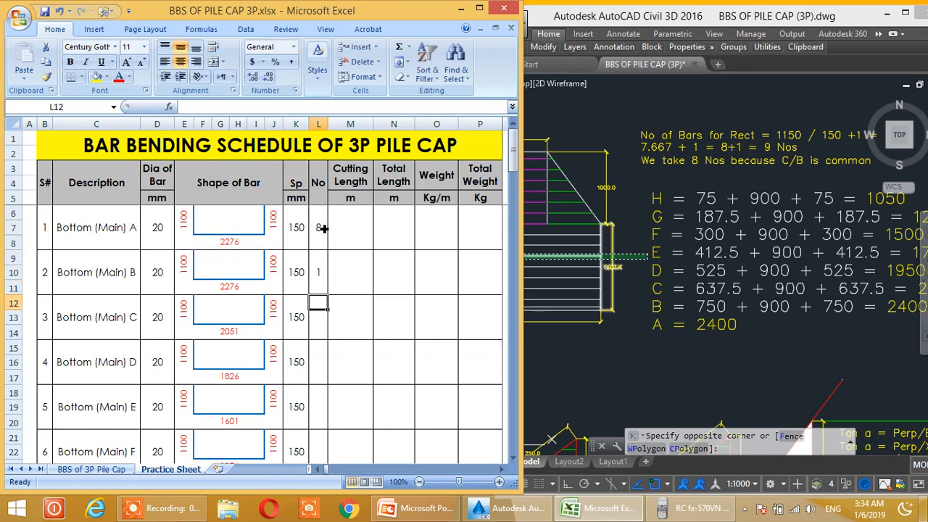
pyautogui.write('1')
pyautogui.press('Return')
pyautogui.write('1')
pyautogui.press('Return')
# Calculate the cutting length of Bottom (Main) A in M7 by summing its three shape lengths with =J6+F8+E6
pyautogui.click(362, 227)
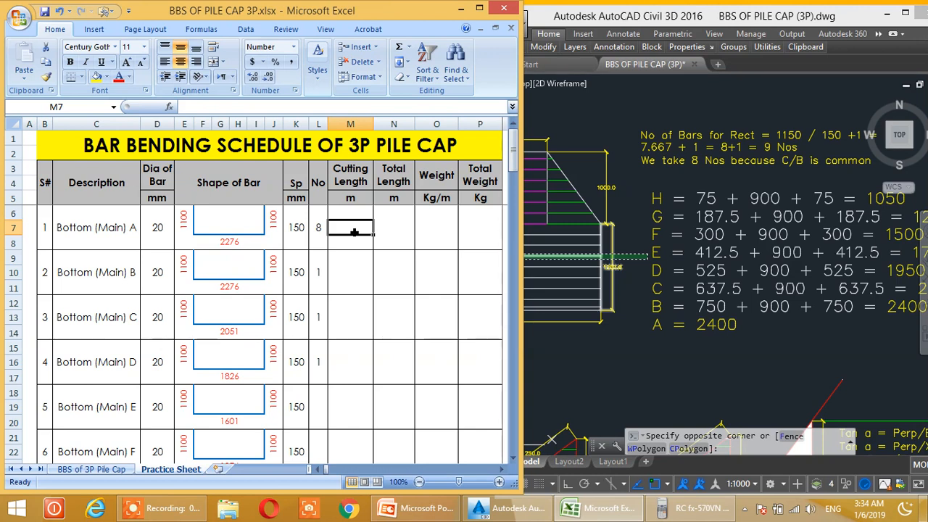
pyautogui.write('=')
pyautogui.click(273, 217)
pyautogui.write('+')
pyautogui.click(253, 244)
pyautogui.write('+')
pyautogui.click(185, 223)
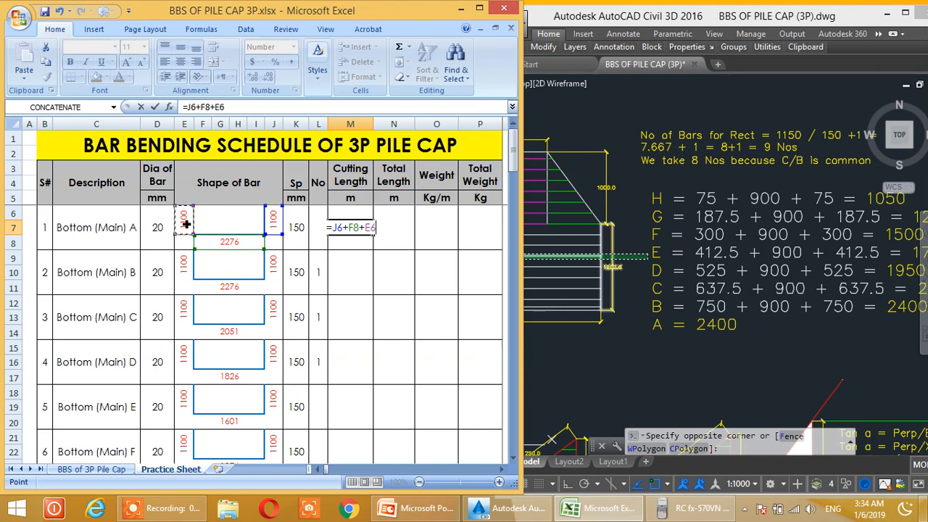
pyautogui.press('Return')
# Format the cutting length of Bottom (Main) A to two decimal places
pyautogui.click(361, 229)
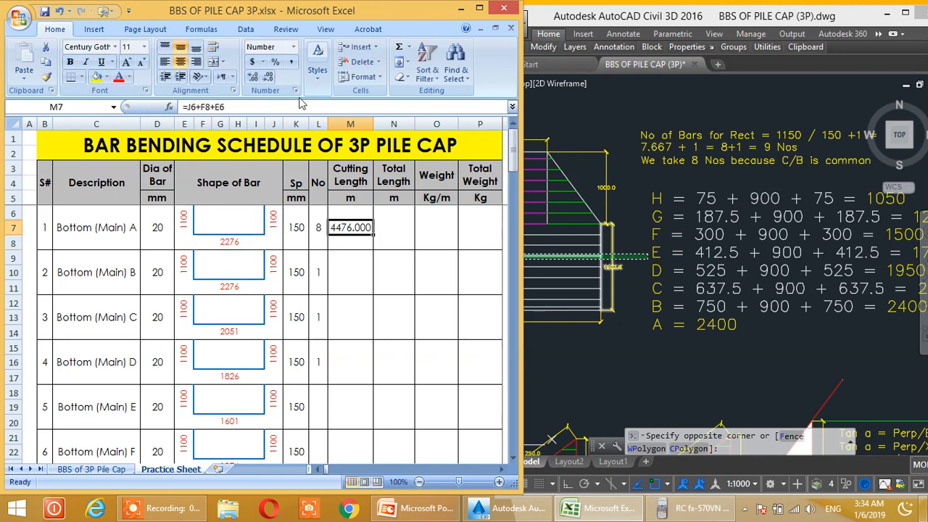
pyautogui.click(253, 77)
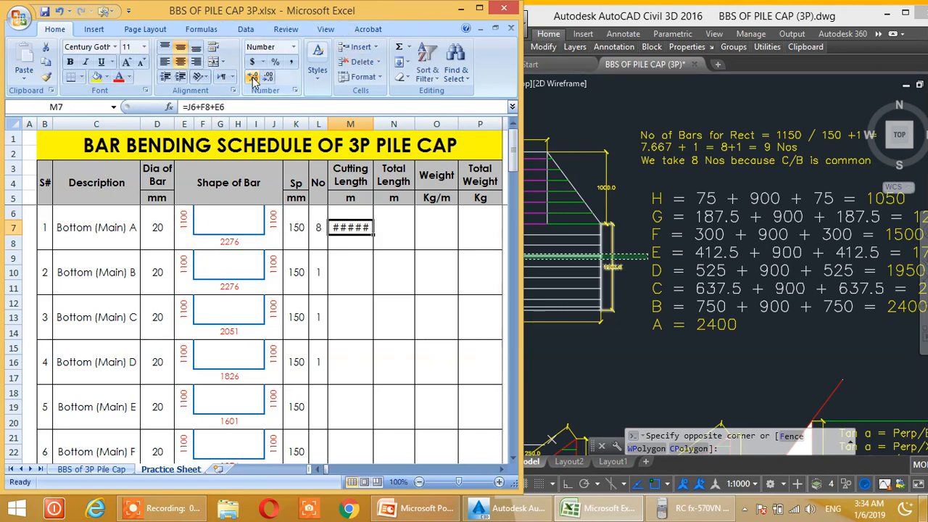
pyautogui.click(268, 76)
pyautogui.click(269, 77)
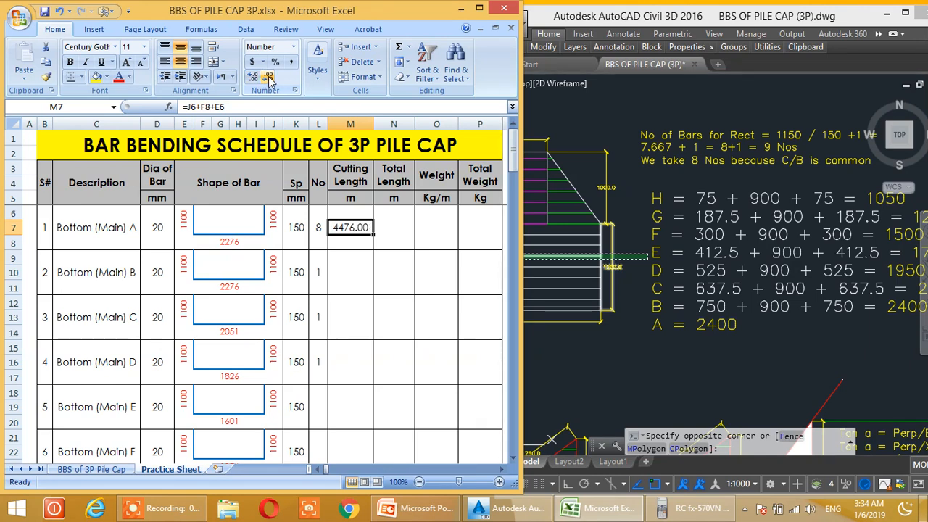
pyautogui.click(389, 279)
# Convert the Bottom (Main) A cutting length to metres by changing its formula to =(J6+F8+E6)/1000
pyautogui.click(350, 229)
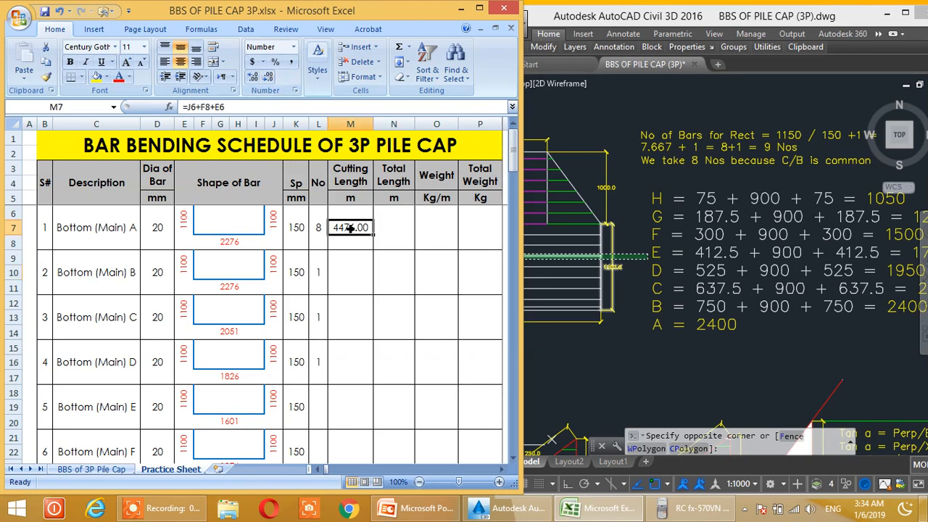
pyautogui.click(186, 106)
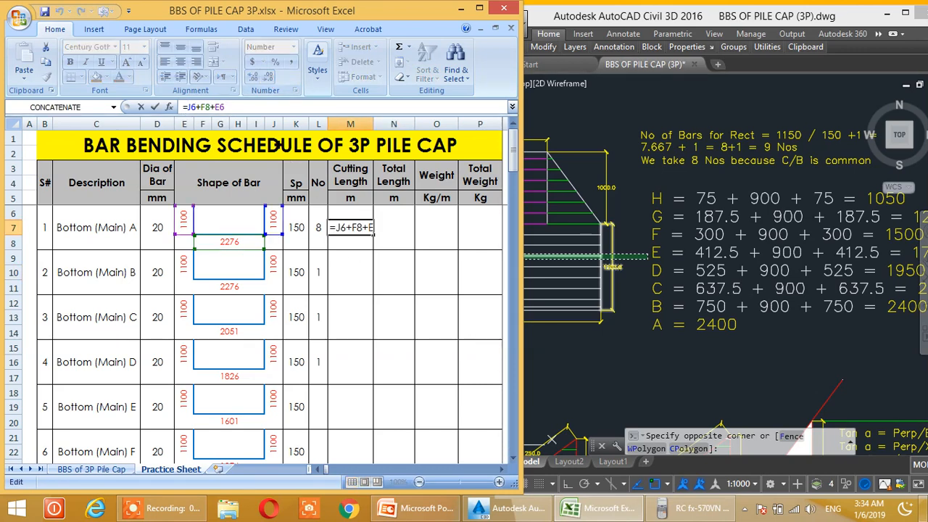
pyautogui.write('(')
pyautogui.click(283, 109)
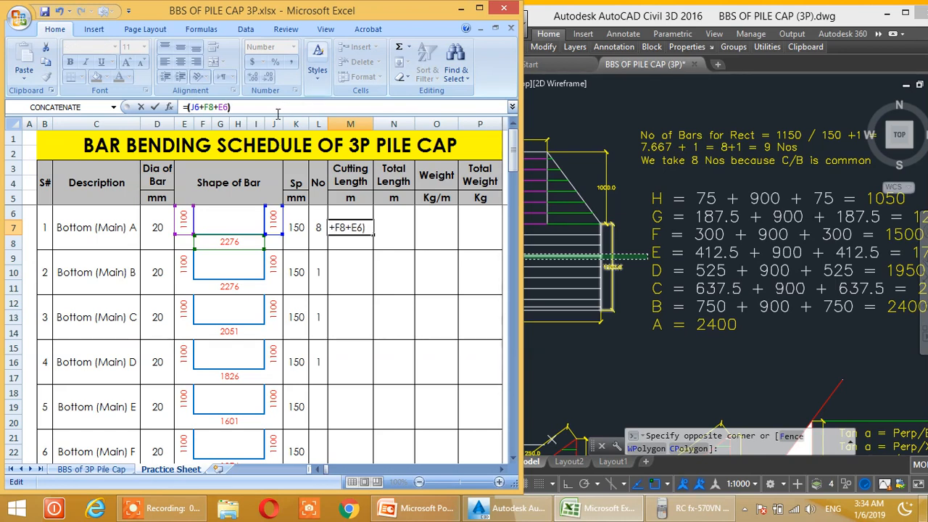
pyautogui.write(')/1000')
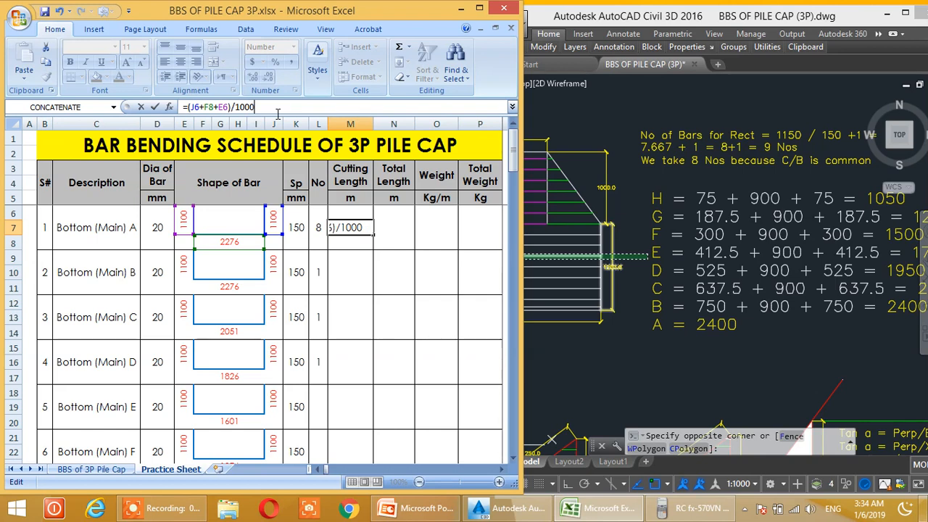
pyautogui.press('Return')
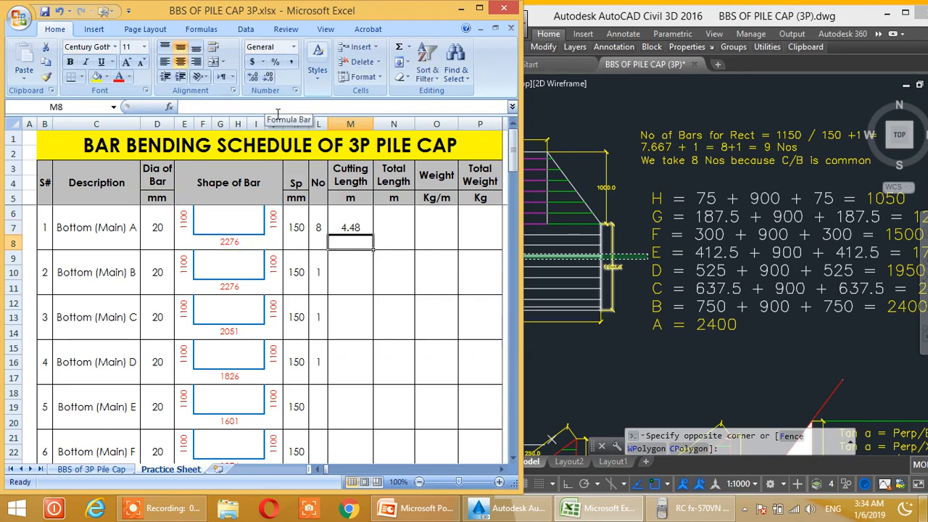
# Format the cutting length of Bottom (Main) A to three decimal places
pyautogui.click(368, 233)
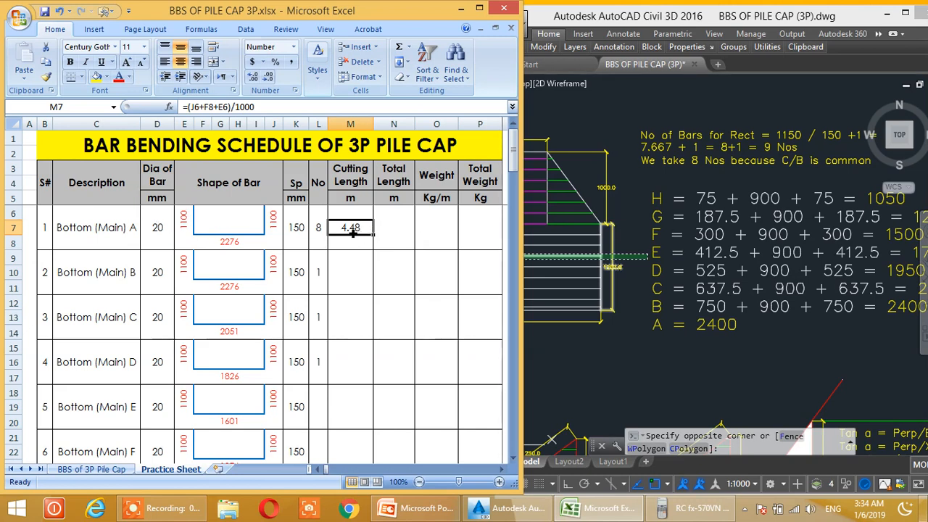
pyautogui.click(252, 77)
pyautogui.click(252, 77)
pyautogui.click(402, 322)
pyautogui.click(358, 232)
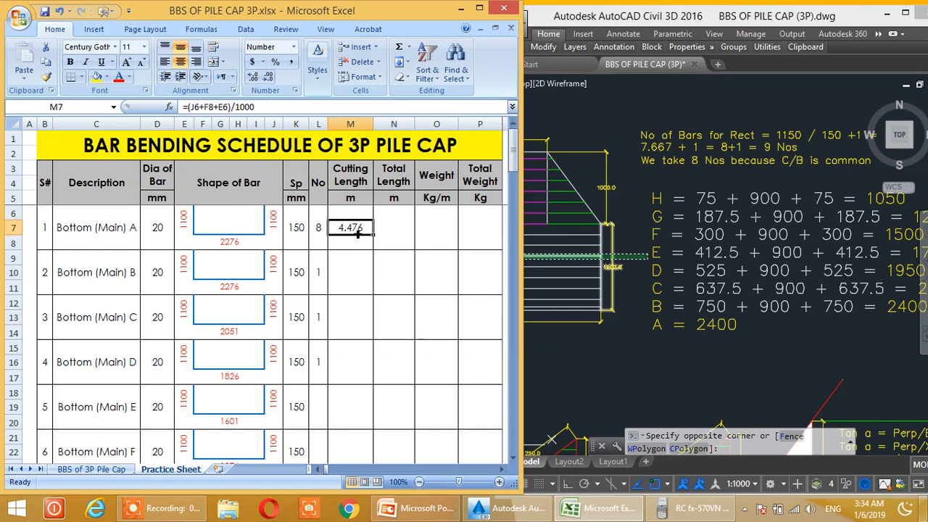
# Calculate the total length of Bottom (Main) A in N7 as the number of bars times the cutting length, =L7*M7
pyautogui.click(399, 229)
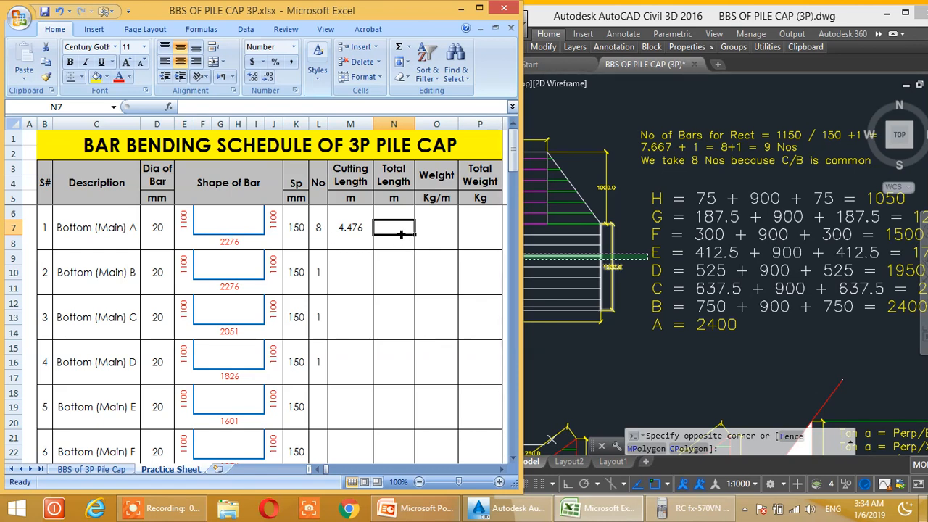
pyautogui.write('=')
pyautogui.click(320, 234)
pyautogui.write('*')
pyautogui.click(347, 231)
pyautogui.press('Return')
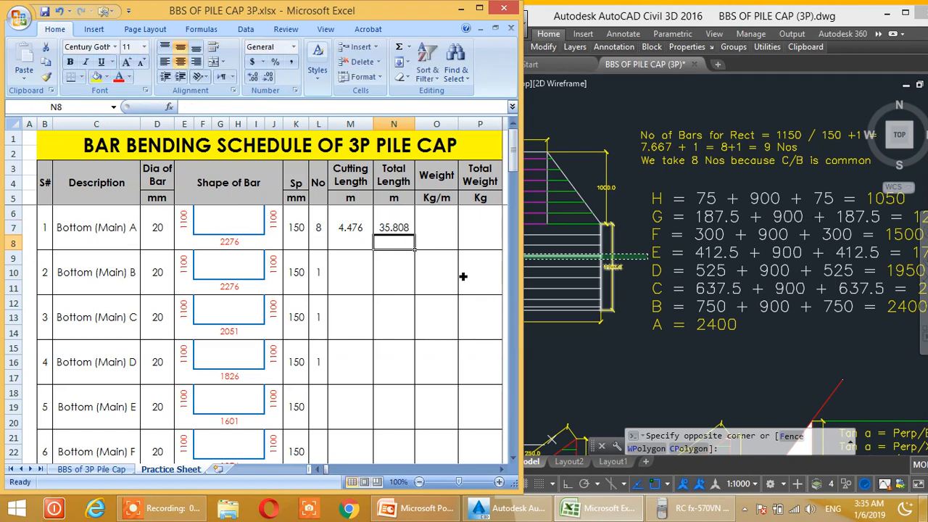
pyautogui.click(406, 228)
# Calculate the weight per metre of Bottom (Main) A in O7 from the bar diameter with =D7*D7/162
pyautogui.click(440, 233)
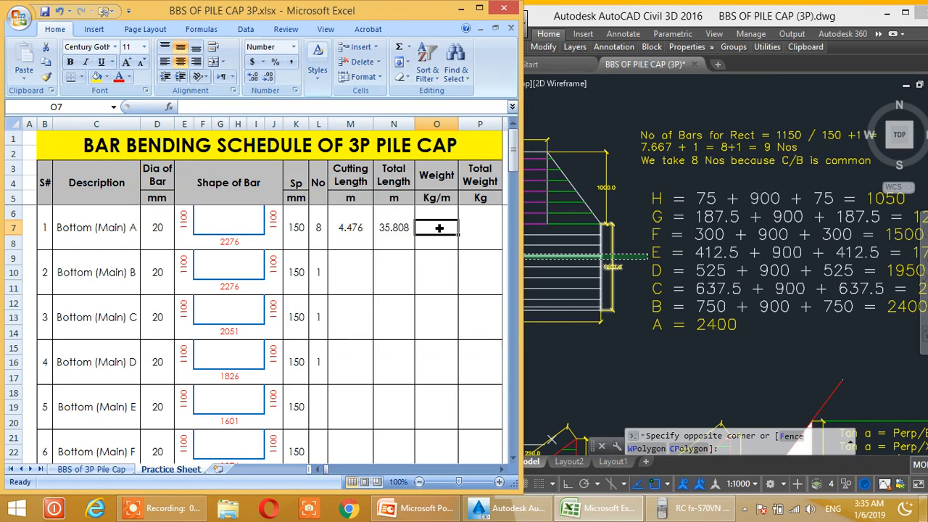
pyautogui.write('=')
pyautogui.click(167, 232)
pyautogui.write('*')
pyautogui.click(167, 232)
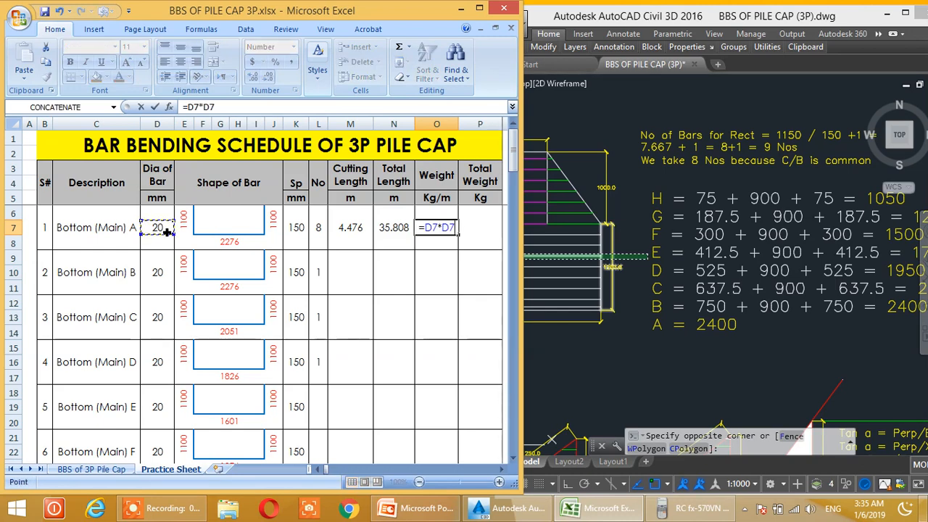
pyautogui.write('/162')
pyautogui.press('Return')
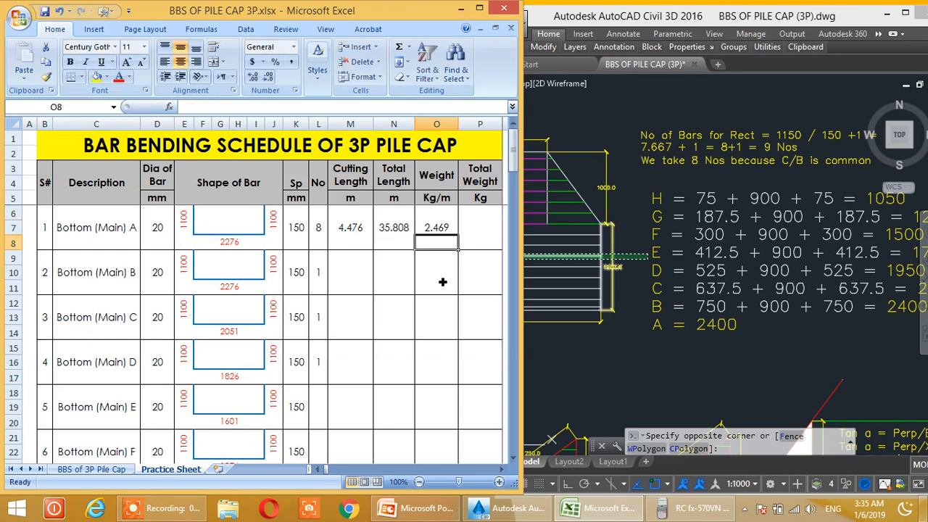
pyautogui.click(440, 238)
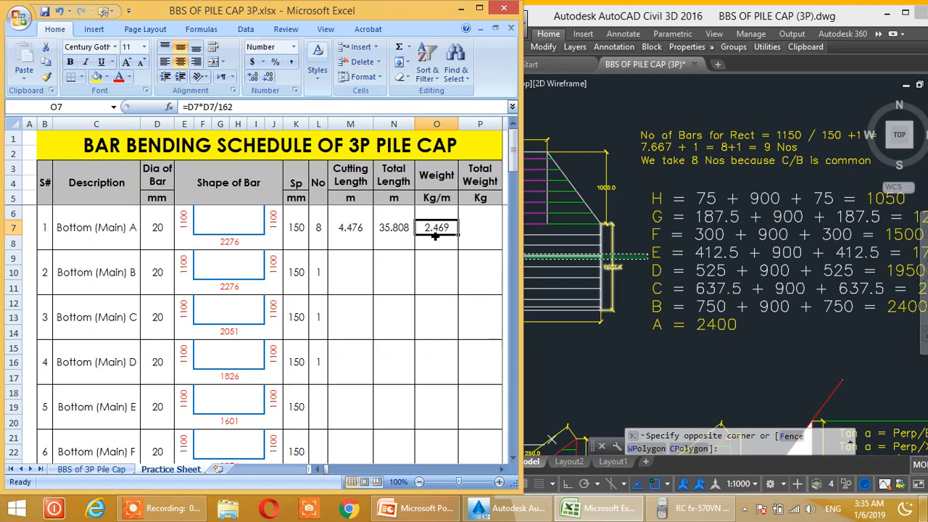
# Calculate the total weight of Bottom (Main) A in P7 as weight per metre times total length, =O7*N7
pyautogui.click(479, 230)
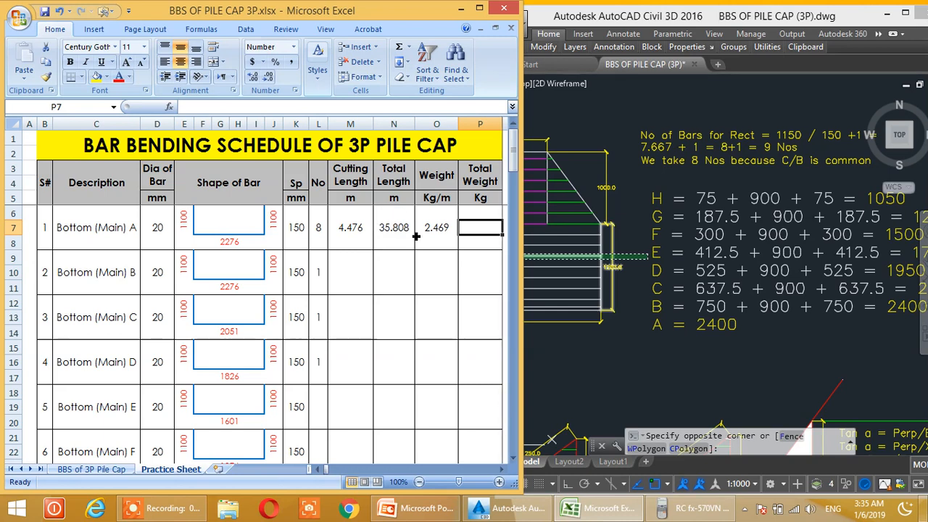
pyautogui.write('=')
pyautogui.click(441, 228)
pyautogui.click(402, 232)
pyautogui.press('Return')
pyautogui.click(475, 289)
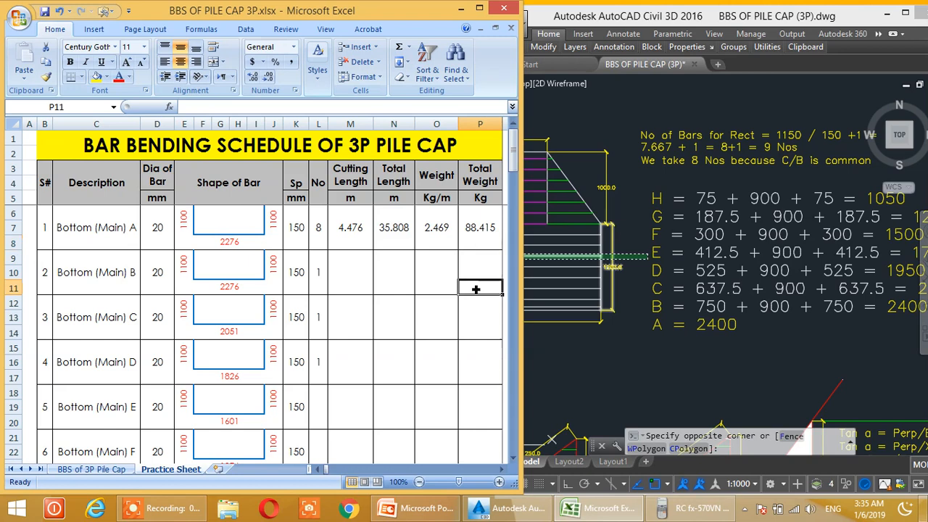
pyautogui.click(490, 228)
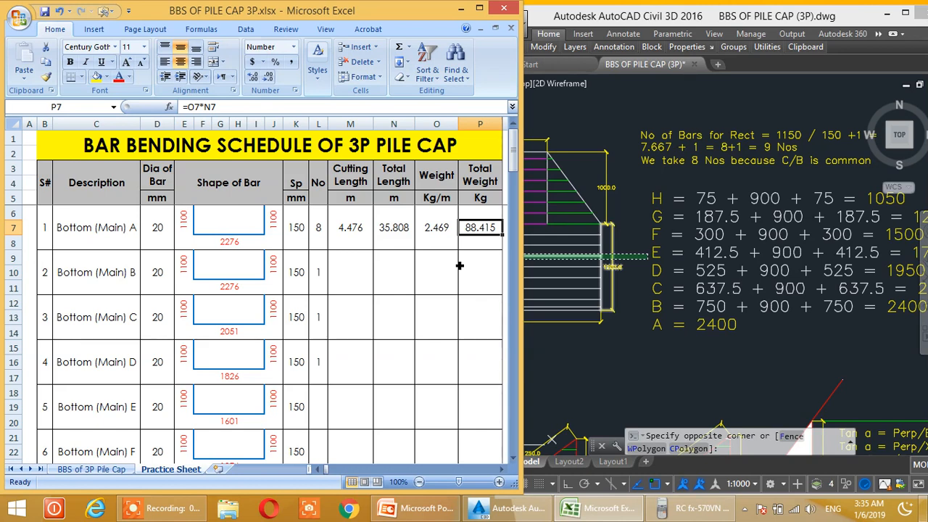
# Copy the cutting length, total length, weight and total weight formulas of Bottom (Main) A to the Bottom (Main) B row
pyautogui.click(368, 331)
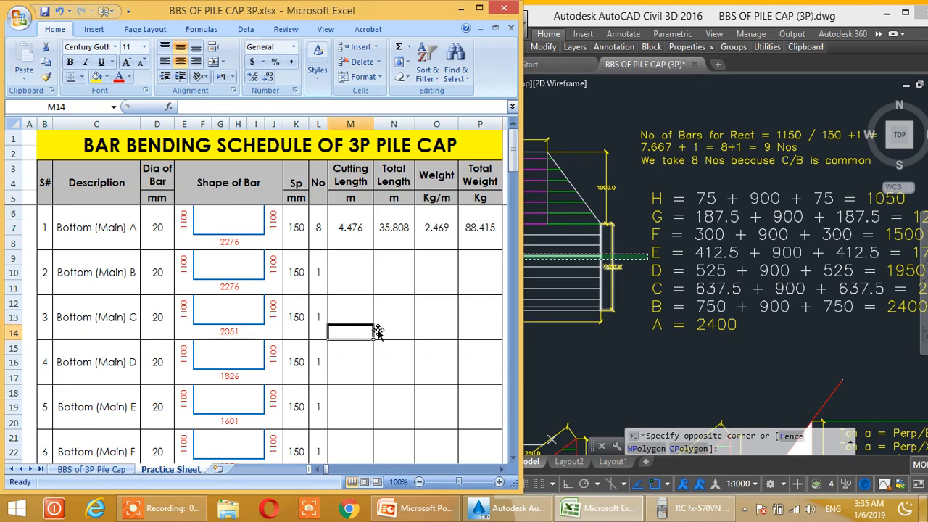
pyautogui.moveTo(343, 229); pyautogui.dragTo(491, 234)
pyautogui.hotkey('ctrl', 'c')
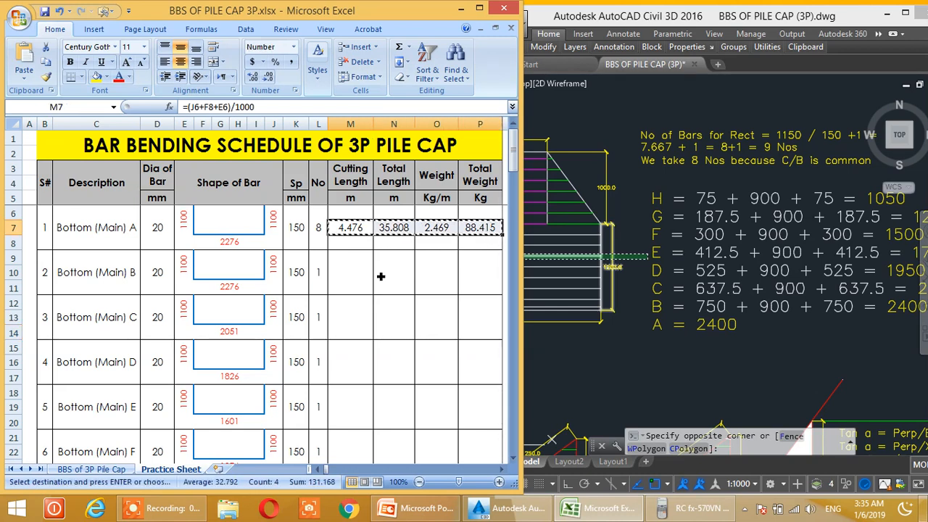
pyautogui.click(360, 273)
pyautogui.hotkey('ctrl', 'v')
# Paste the copied length and weight formulas into the Bottom (Main) C, D, E and F rows
pyautogui.click(346, 318)
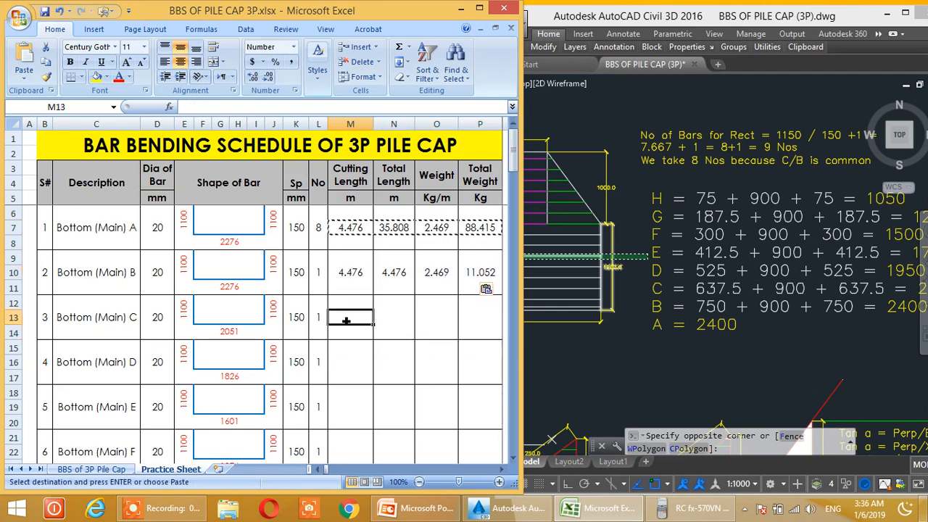
pyautogui.hotkey('ctrl', 'v')
pyautogui.click(348, 360)
pyautogui.hotkey('ctrl', 'v')
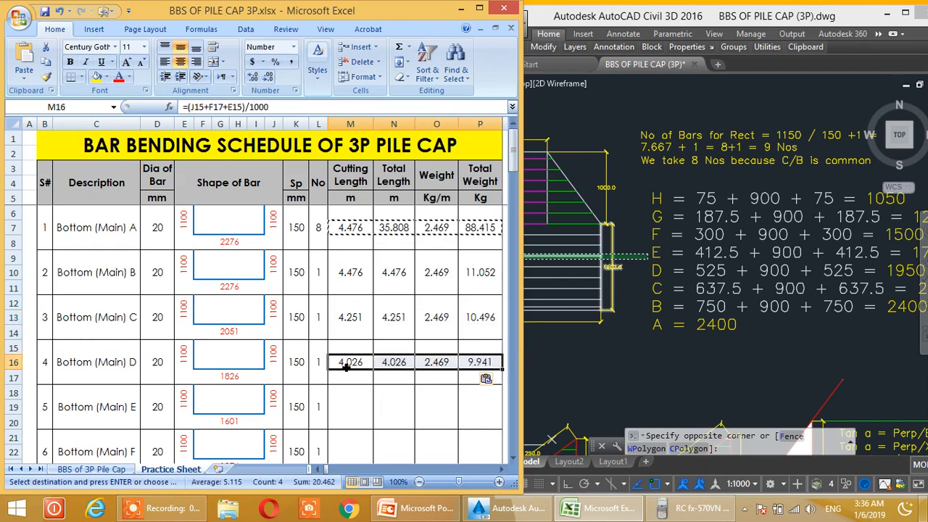
pyautogui.click(348, 406)
pyautogui.hotkey('ctrl', 'v')
pyautogui.scroll(-2, 370, 350)
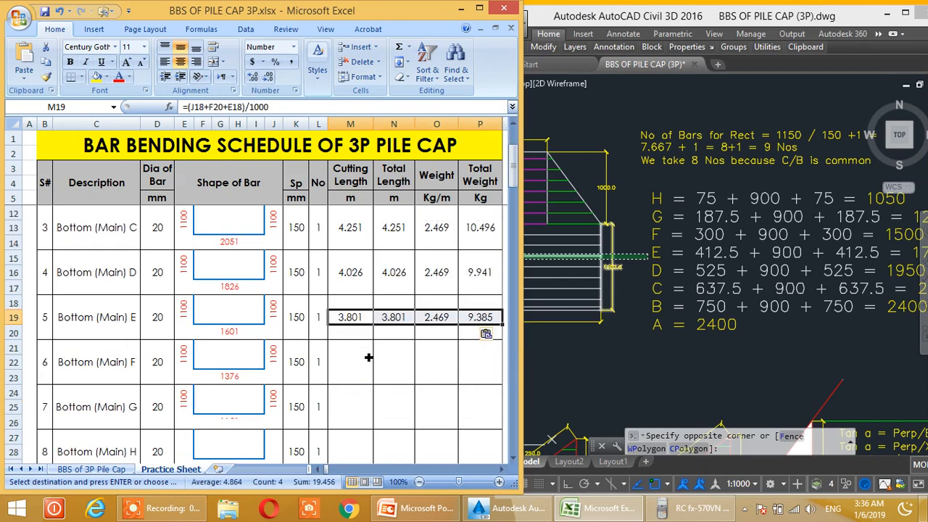
pyautogui.click(349, 368)
pyautogui.hotkey('ctrl', 'v')
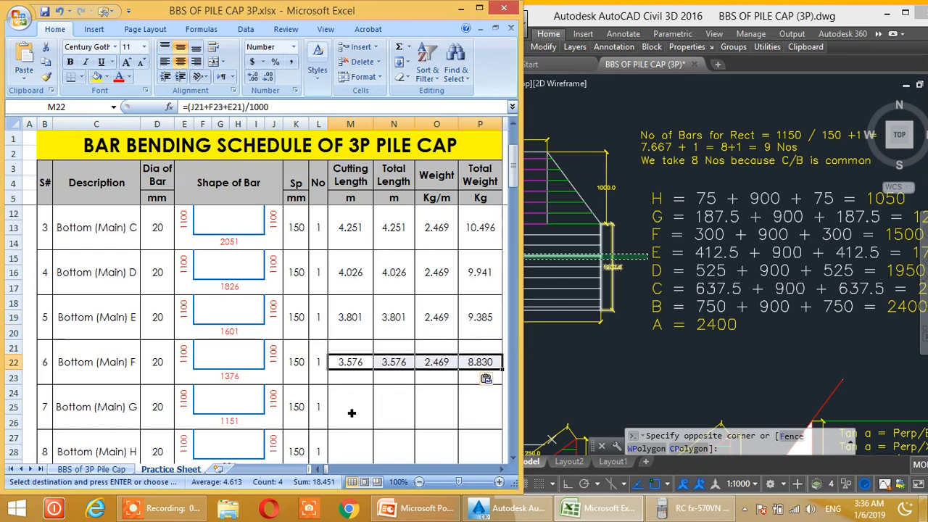
# Paste the copied cutting length, total length and weight formulas into the Bottom (Main) G and H rows
pyautogui.click(351, 411)
pyautogui.hotkey('ctrl', 'v')
pyautogui.scroll(-2, 358, 371)
pyautogui.click(355, 364)
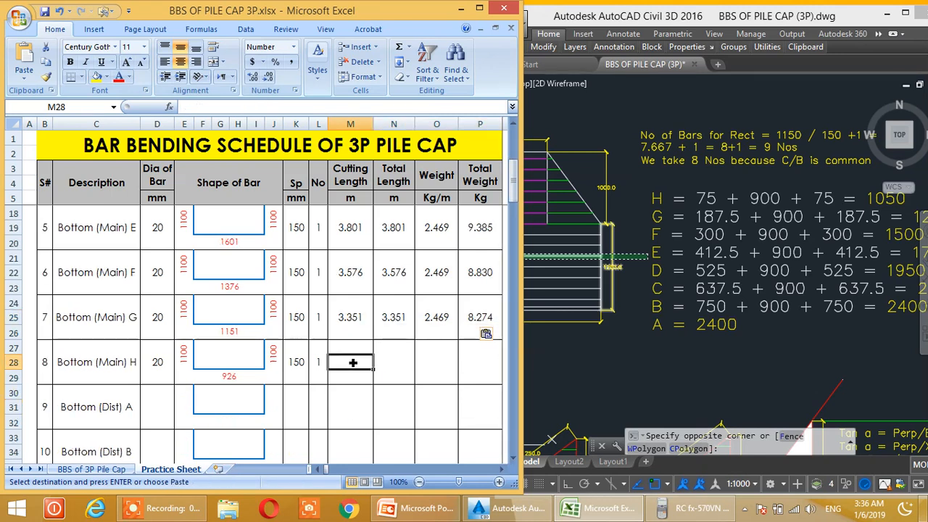
pyautogui.hotkey('ctrl', 'v')
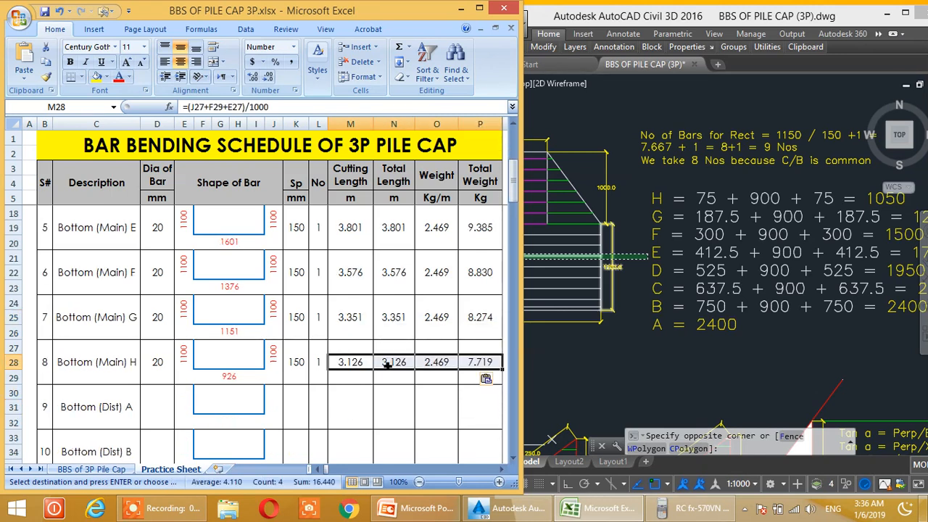
pyautogui.press('Escape')
pyautogui.click(428, 288)
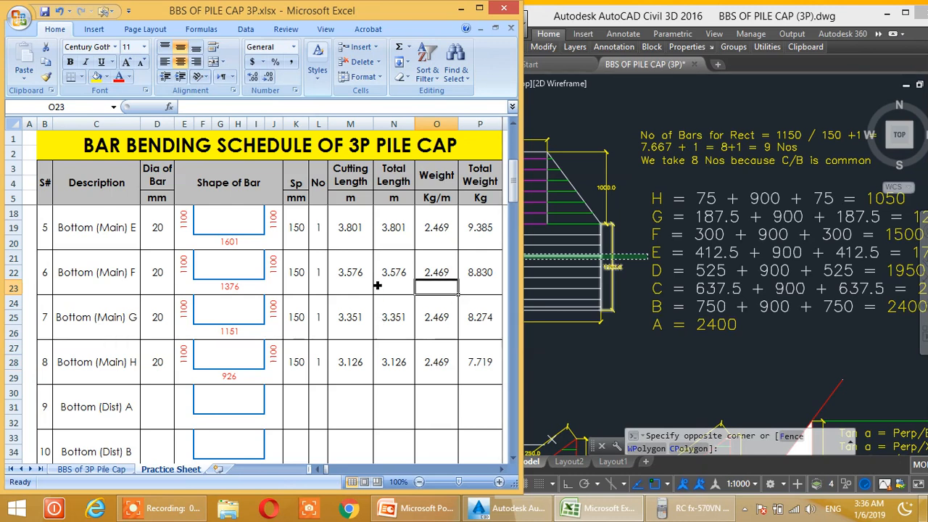
# Look over the empty Bottom (Dist) A to E rows that follow the main bars in the schedule
pyautogui.scroll(-2, 378, 286)
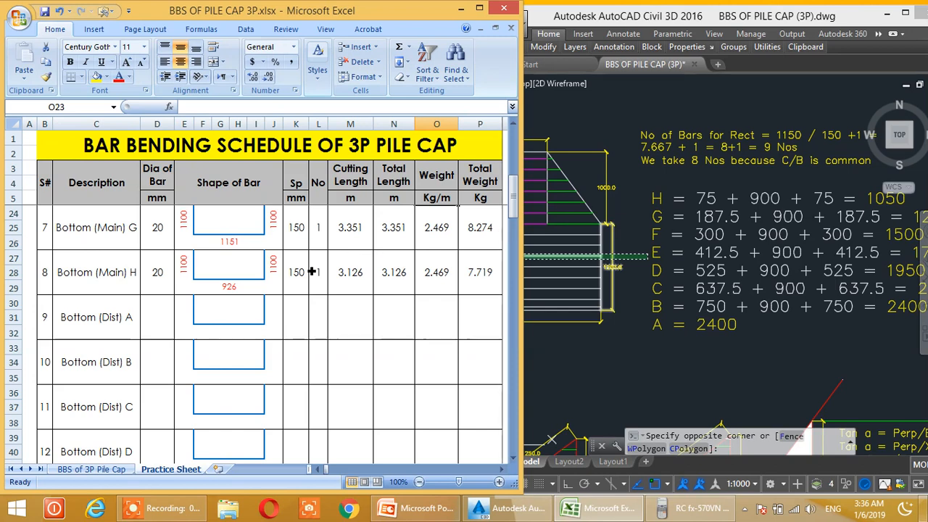
pyautogui.scroll(-1, 252, 348)
pyautogui.scroll(-1, 217, 319)
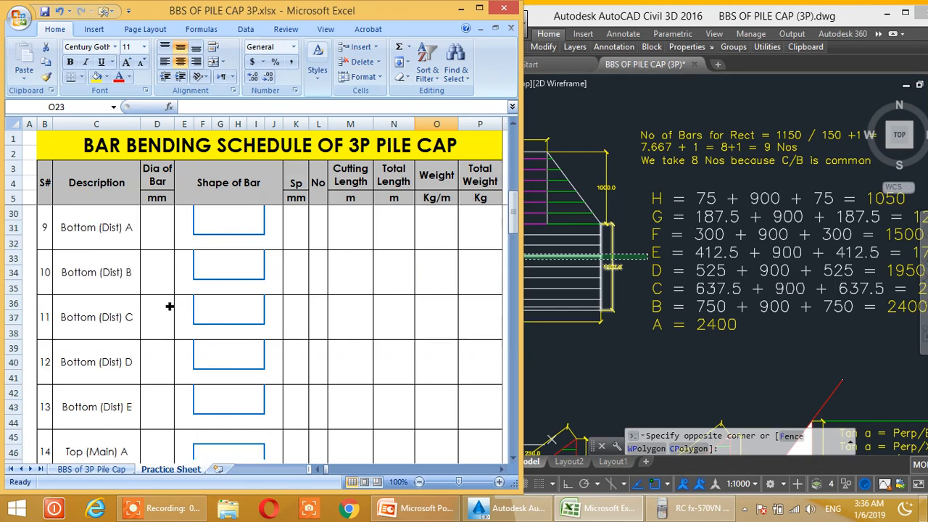
pyautogui.scroll(-1, 159, 314)
pyautogui.scroll(1, 217, 355)
pyautogui.scroll(1, 254, 344)
pyautogui.scroll(1, 217, 316)
pyautogui.scroll(-1, 179, 313)
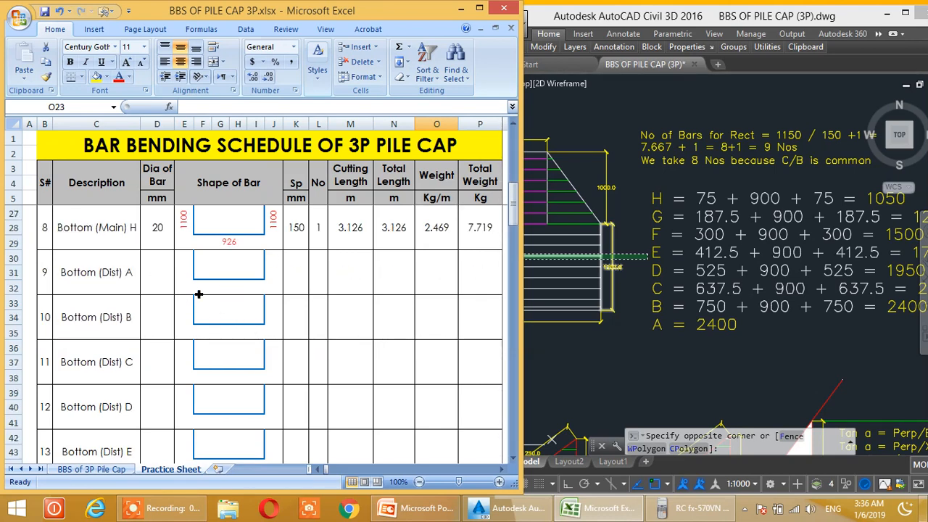
# Switch to the AutoCAD drawing and locate the cut lengths without cover calculated for the distribution bars
pyautogui.click(701, 268)
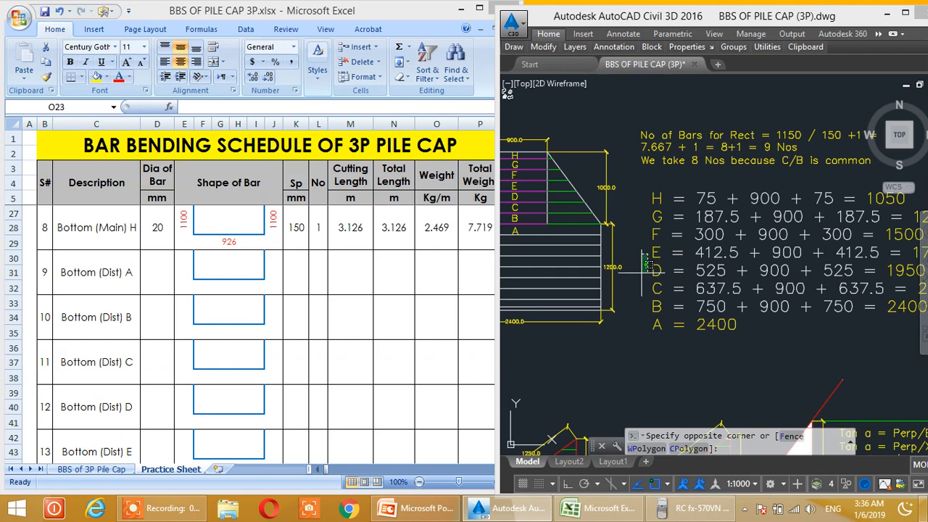
pyautogui.click(646, 272)
pyautogui.scroll(-2, 624, 285)
pyautogui.moveTo(600, 303); pyautogui.dragTo(776, 232, button='middle')
pyautogui.moveTo(606, 377); pyautogui.dragTo(784, 242, button='middle')
pyautogui.moveTo(621, 312); pyautogui.dragTo(746, 240, button='middle')
pyautogui.moveTo(576, 287)
pyautogui.mouseDown(button='middle')
pyautogui.moveTo(679, 281)
pyautogui.moveTo(601, 257)
pyautogui.mouseUp(button='middle')
pyautogui.moveTo(772, 300); pyautogui.dragTo(677, 283, button='middle')
pyautogui.moveTo(817, 285); pyautogui.dragTo(664, 296, button='middle')
pyautogui.moveTo(715, 325)
pyautogui.mouseDown(button='middle')
pyautogui.moveTo(648, 207)
pyautogui.moveTo(682, 208)
pyautogui.mouseUp(button='middle')
pyautogui.moveTo(716, 350)
pyautogui.mouseDown(button='middle')
pyautogui.moveTo(720, 331)
pyautogui.moveTo(696, 386)
pyautogui.mouseUp(button='middle')
pyautogui.moveTo(774, 259); pyautogui.dragTo(648, 323, button='middle')
pyautogui.moveTo(745, 281); pyautogui.dragTo(590, 300, button='middle')
pyautogui.moveTo(799, 275)
pyautogui.mouseDown(button='middle')
pyautogui.moveTo(649, 276)
pyautogui.moveTo(703, 257)
pyautogui.mouseUp(button='middle')
pyautogui.scroll(2, 774, 273)
pyautogui.moveTo(654, 275)
pyautogui.mouseDown(button='middle')
pyautogui.moveTo(759, 246)
pyautogui.moveTo(465, 247)
pyautogui.moveTo(578, 256)
pyautogui.moveTo(757, 248)
pyautogui.mouseUp(button='middle')
pyautogui.moveTo(637, 252)
pyautogui.mouseDown(button='middle')
pyautogui.moveTo(660, 250)
pyautogui.moveTo(652, 312)
pyautogui.moveTo(660, 307)
pyautogui.mouseUp(button='middle')
pyautogui.scroll(-2, 619, 287)
pyautogui.moveTo(557, 301)
pyautogui.mouseDown(button='middle')
pyautogui.moveTo(655, 285)
pyautogui.moveTo(563, 289)
pyautogui.mouseUp(button='middle')
pyautogui.moveTo(617, 234)
pyautogui.mouseDown(button='middle')
pyautogui.moveTo(702, 316)
pyautogui.moveTo(776, 331)
pyautogui.mouseUp(button='middle')
pyautogui.moveTo(526, 203)
pyautogui.mouseDown(button='middle')
pyautogui.moveTo(734, 281)
pyautogui.moveTo(701, 318)
pyautogui.mouseUp(button='middle')
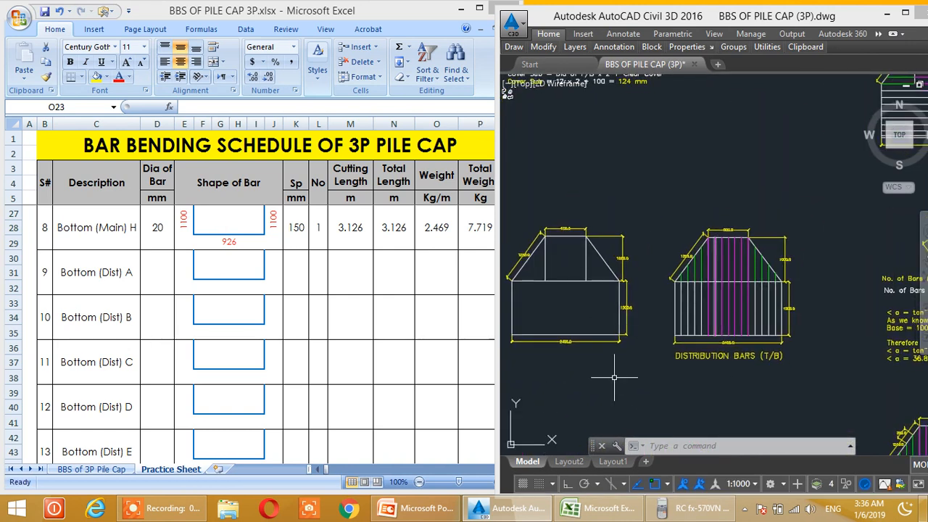
pyautogui.moveTo(566, 97)
pyautogui.mouseDown(button='middle')
pyautogui.moveTo(573, 203)
pyautogui.moveTo(739, 310)
pyautogui.mouseUp(button='middle')
pyautogui.moveTo(832, 212)
pyautogui.mouseDown(button='middle')
pyautogui.moveTo(736, 296)
pyautogui.moveTo(596, 298)
pyautogui.mouseUp(button='middle')
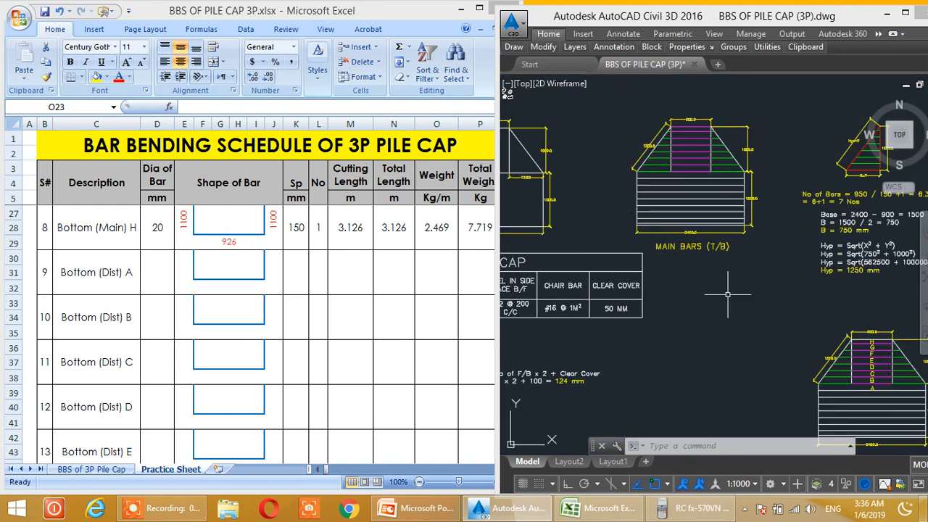
pyautogui.moveTo(765, 426); pyautogui.dragTo(704, 259, button='middle')
pyautogui.moveTo(720, 407); pyautogui.dragTo(683, 236, button='middle')
pyautogui.moveTo(561, 174); pyautogui.dragTo(686, 382, button='middle')
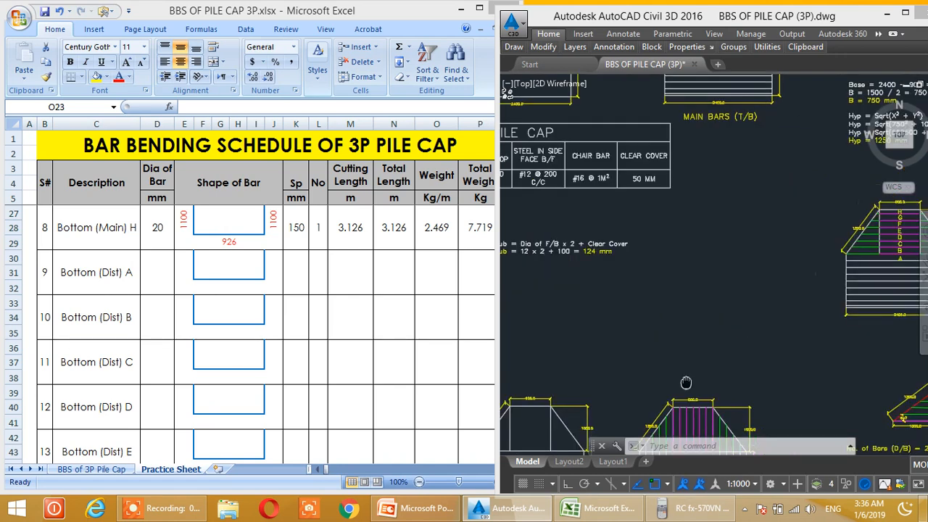
pyautogui.moveTo(622, 85); pyautogui.dragTo(652, 333, button='middle')
pyautogui.moveTo(750, 364)
pyautogui.mouseDown(button='middle')
pyautogui.moveTo(698, 231)
pyautogui.moveTo(682, 123)
pyautogui.mouseUp(button='middle')
pyautogui.moveTo(724, 333); pyautogui.dragTo(692, 110, button='middle')
pyautogui.moveTo(882, 275)
pyautogui.mouseDown(button='middle')
pyautogui.moveTo(734, 257)
pyautogui.moveTo(759, 195)
pyautogui.mouseUp(button='middle')
pyautogui.moveTo(826, 263)
pyautogui.mouseDown(button='middle')
pyautogui.moveTo(668, 214)
pyautogui.moveTo(665, 277)
pyautogui.mouseUp(button='middle')
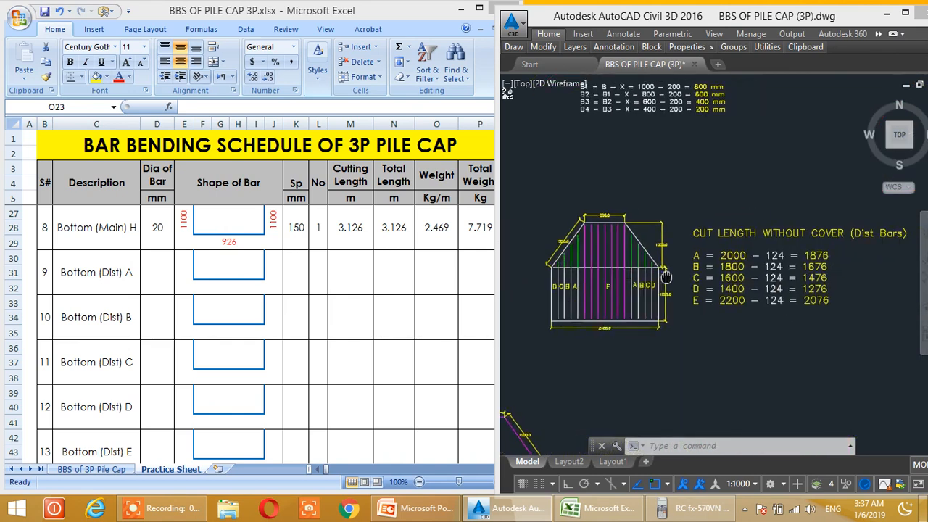
# Examine the cut length without cover of each distribution bar from A to E
pyautogui.scroll(2, 731, 293)
pyautogui.moveTo(814, 264); pyautogui.dragTo(734, 263, button='middle')
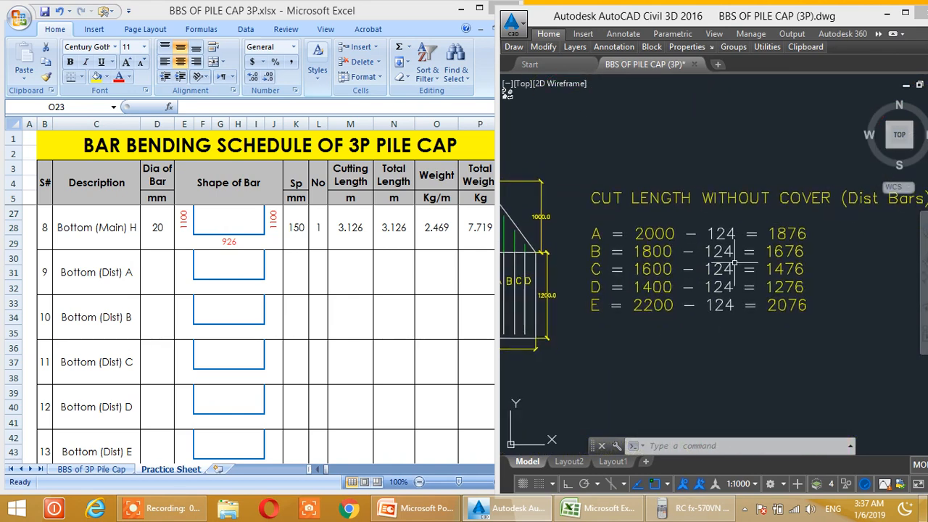
pyautogui.scroll(1, 732, 266)
pyautogui.scroll(-1, 721, 286)
pyautogui.scroll(1, 772, 228)
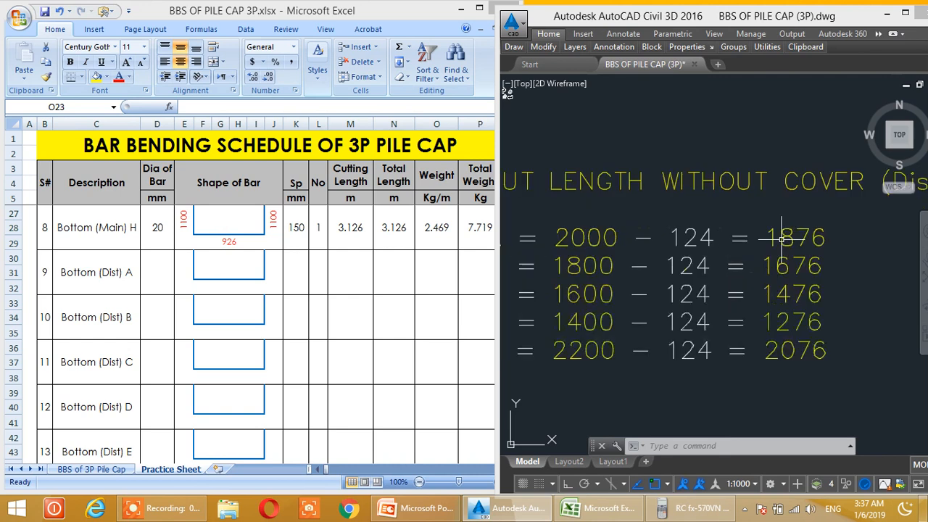
pyautogui.moveTo(722, 309); pyautogui.dragTo(766, 303, button='middle')
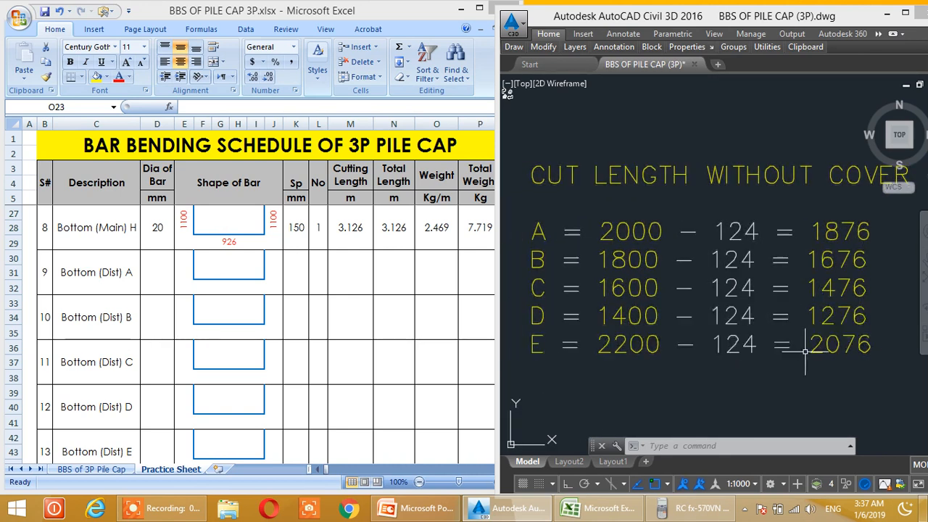
# Back in the Excel schedule, enter base lengths of 1876, 1676 and 1476 for Bottom (Dist) bars A, B and C
pyautogui.click(225, 289)
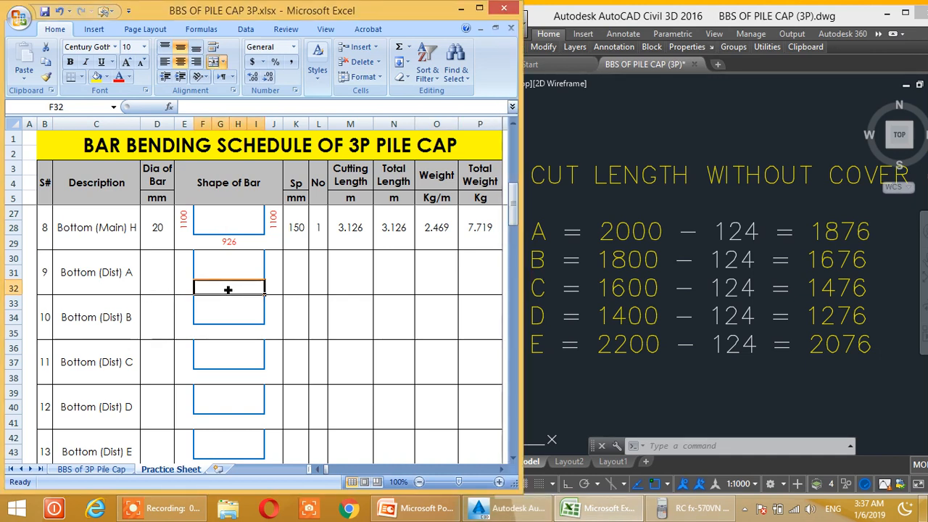
pyautogui.write('1876')
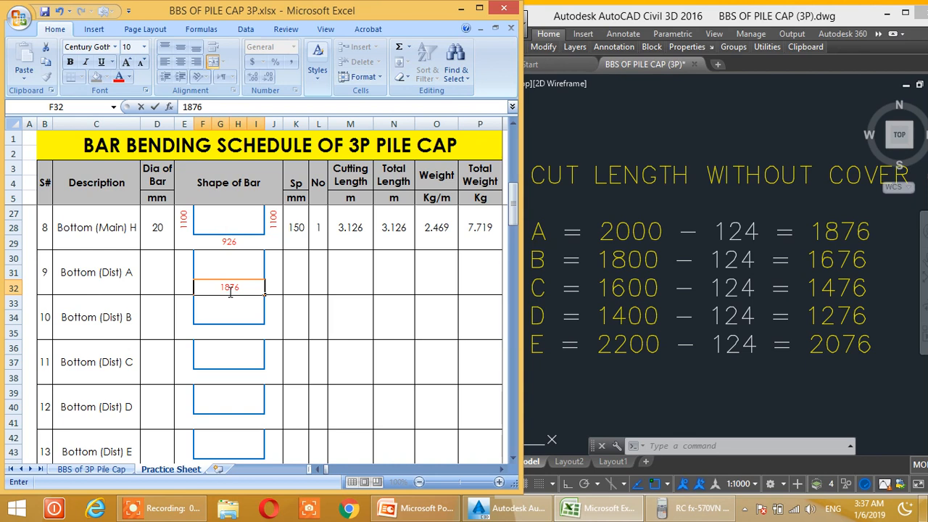
pyautogui.press('Return')
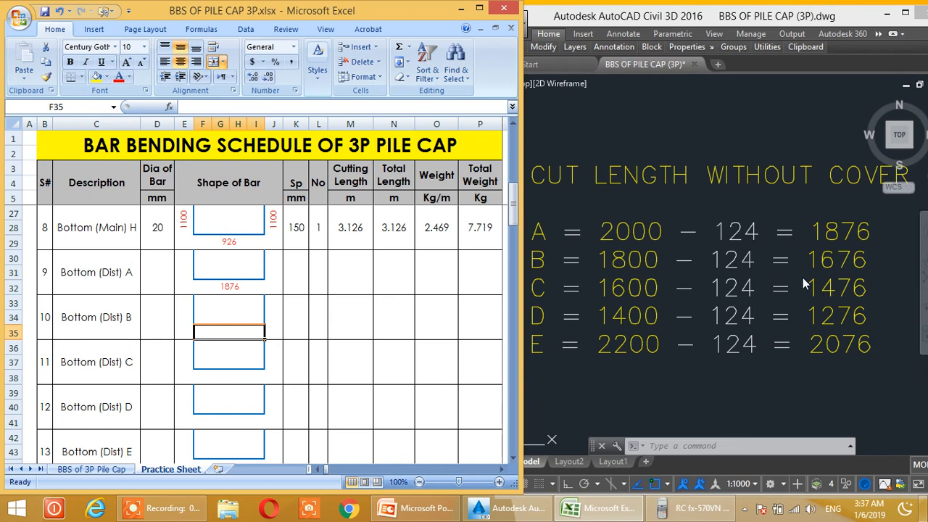
pyautogui.write('167')
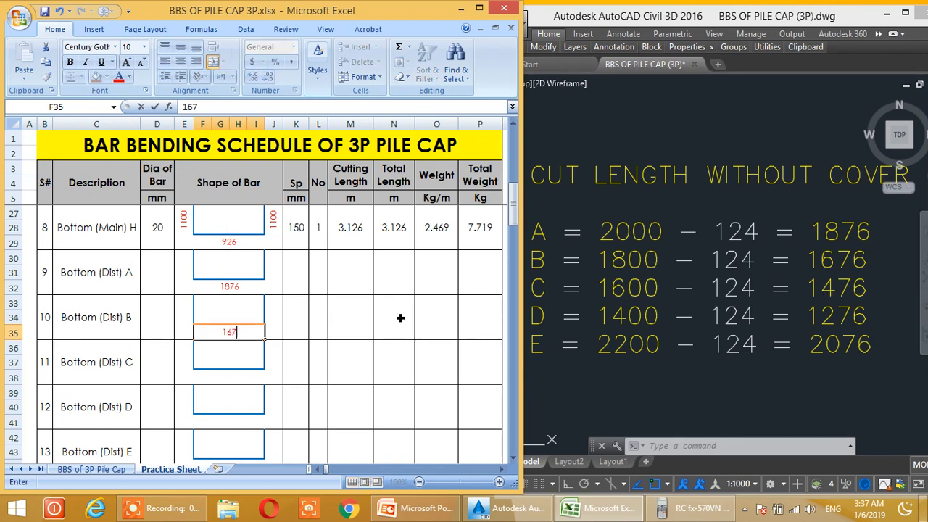
pyautogui.write('6')
pyautogui.press('Down')
pyautogui.press('Down')
pyautogui.press('Down')
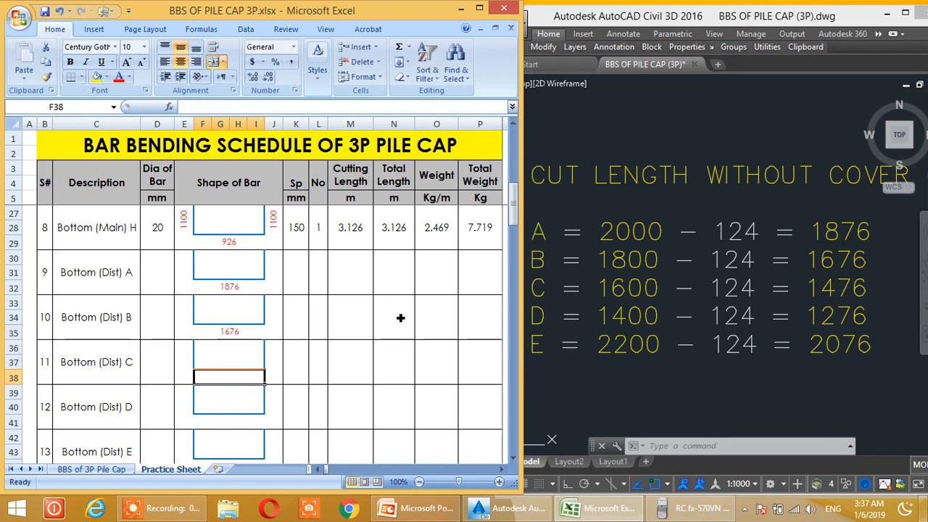
pyautogui.write('1476')
pyautogui.press('Return')
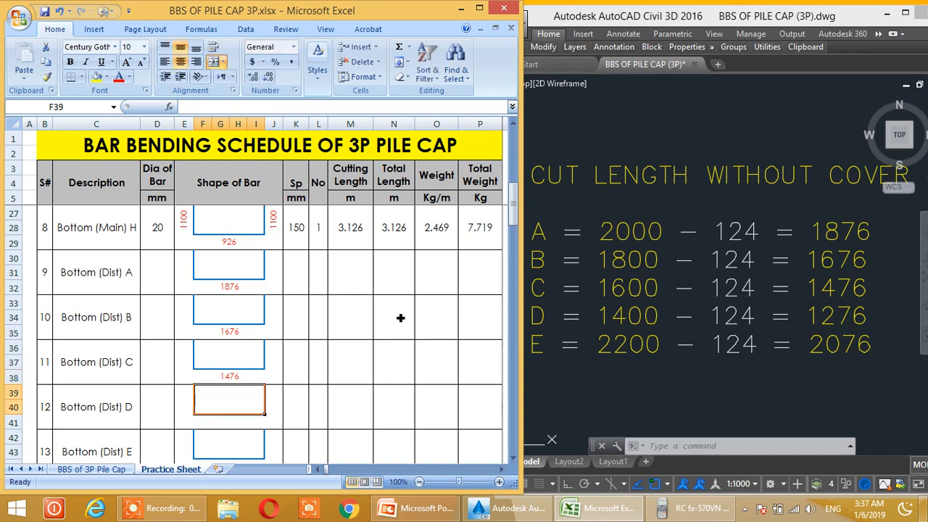
# Set the bar diameter to 20 mm for Bottom (Dist) A, B and C
pyautogui.click(159, 276)
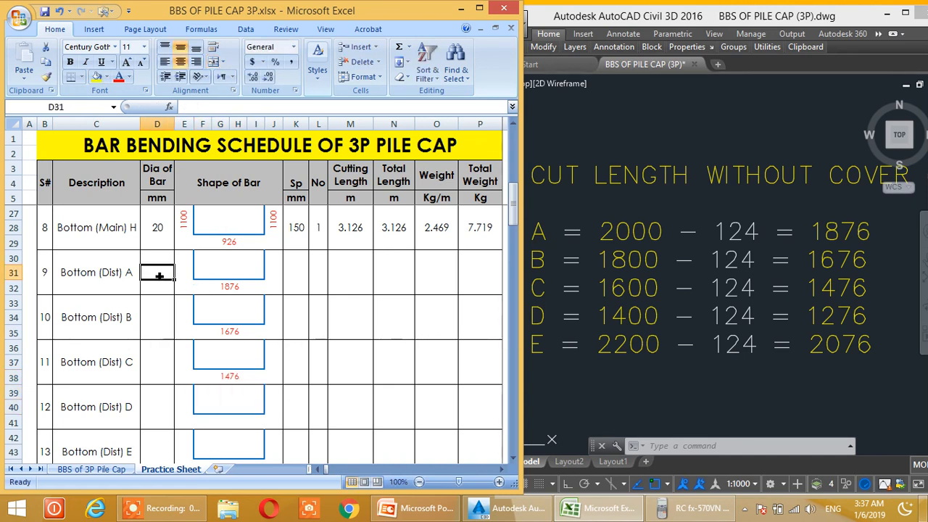
pyautogui.write('20')
pyautogui.press('Return')
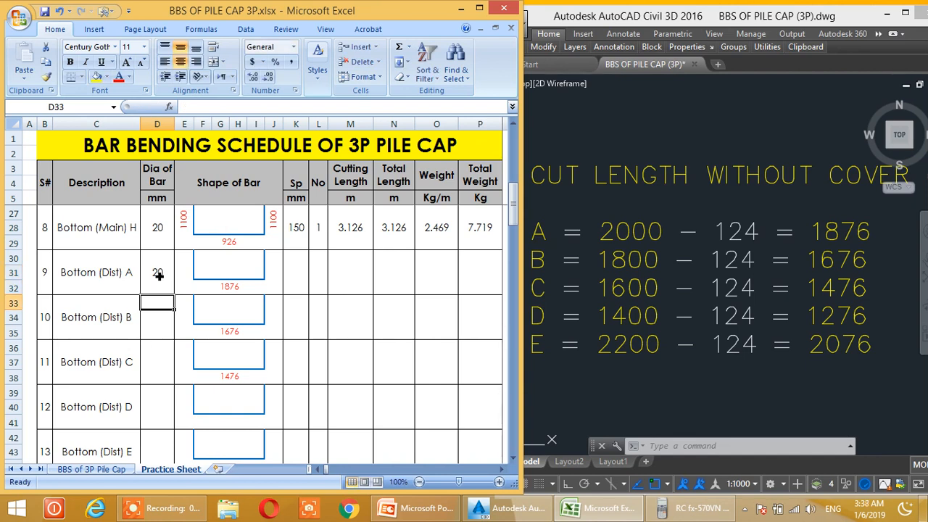
pyautogui.write('20')
pyautogui.press('Return')
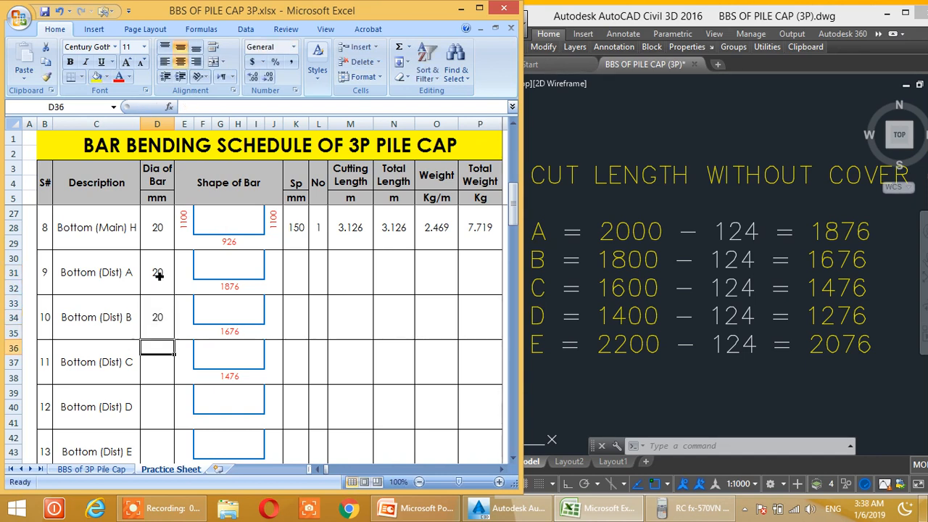
pyautogui.write('0')
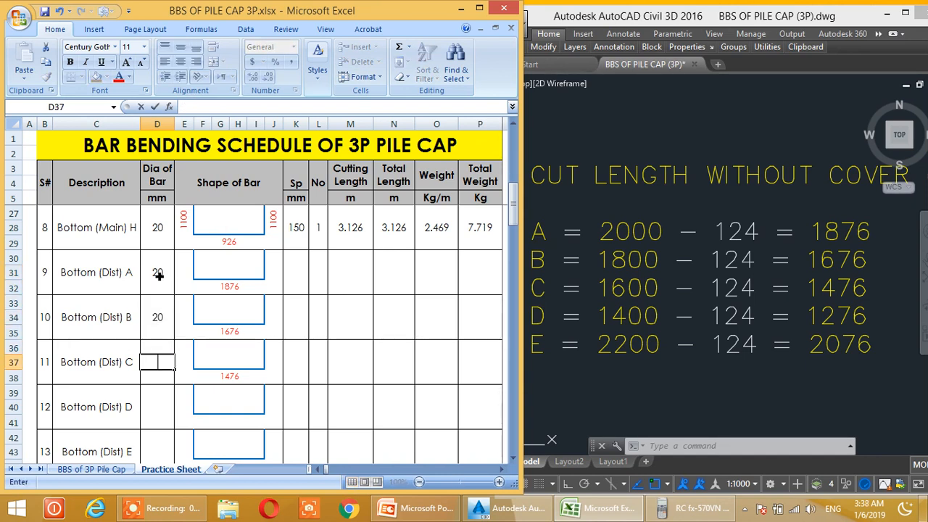
pyautogui.press('Return')
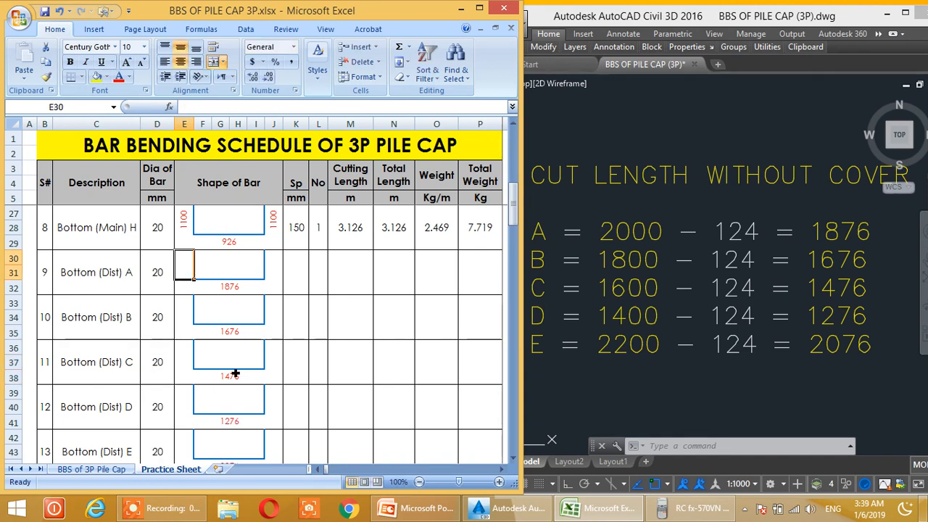
# Enter 1100 as the length of both legs in the Bottom (Dist) A bar shape
pyautogui.scroll(-2, 235, 373)
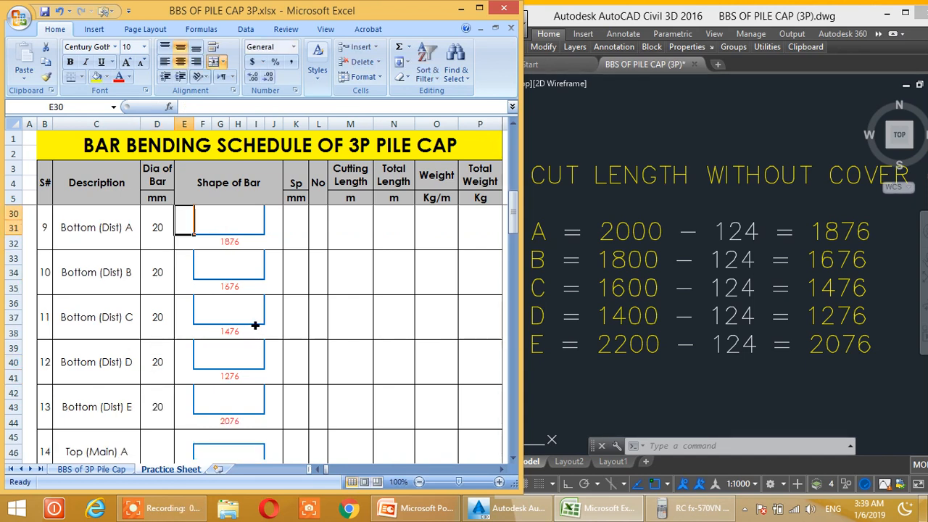
pyautogui.scroll(3, 244, 326)
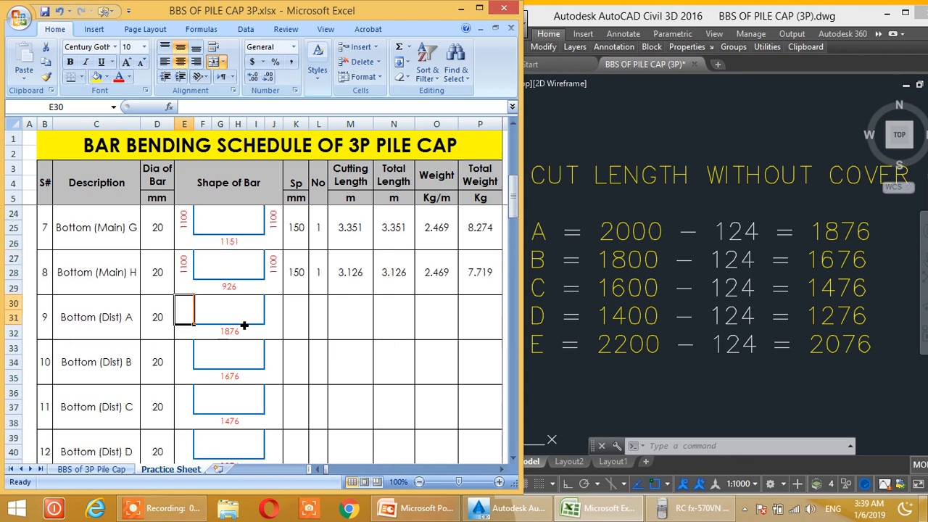
pyautogui.write('1100')
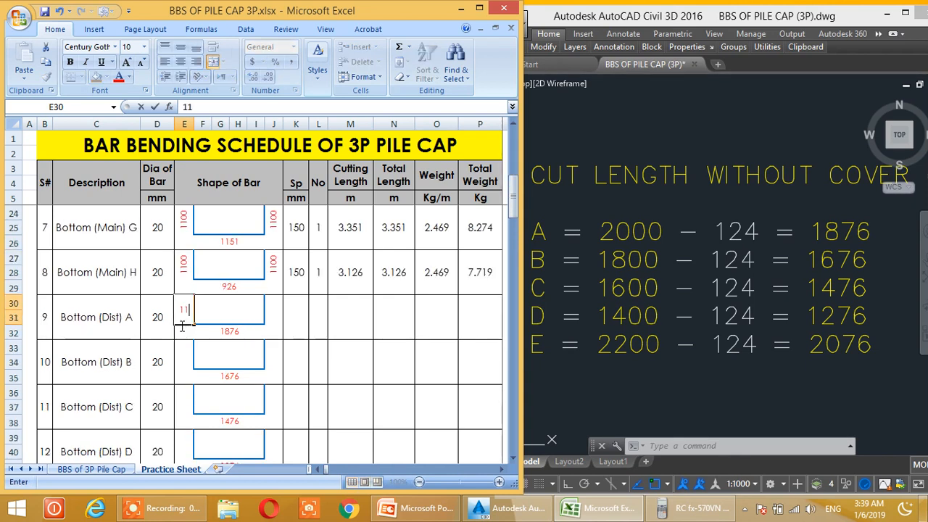
pyautogui.press('Right')
pyautogui.press('Right')
pyautogui.write('1')
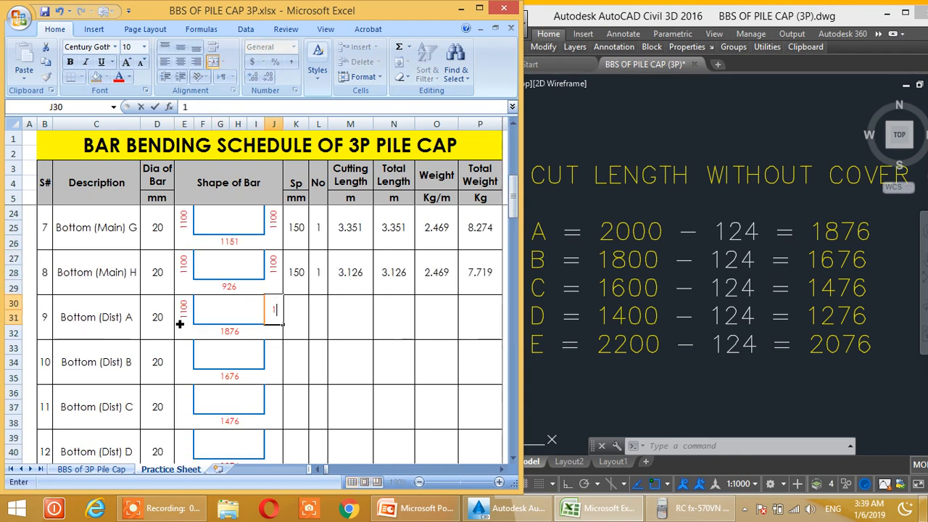
pyautogui.write('100')
pyautogui.press('Return')
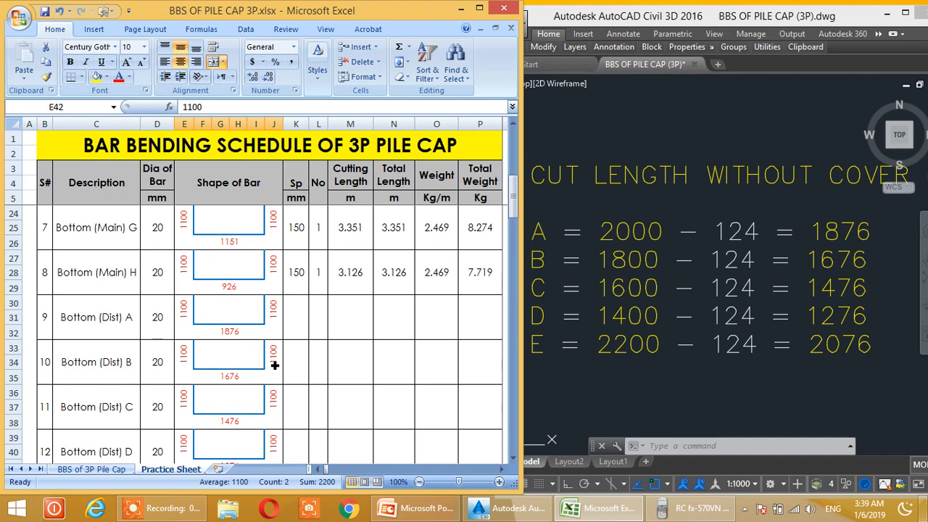
# Set the spacing of Bottom (Dist) A to 150 mm and fill it down through Bottom (Dist) E
pyautogui.click(297, 317)
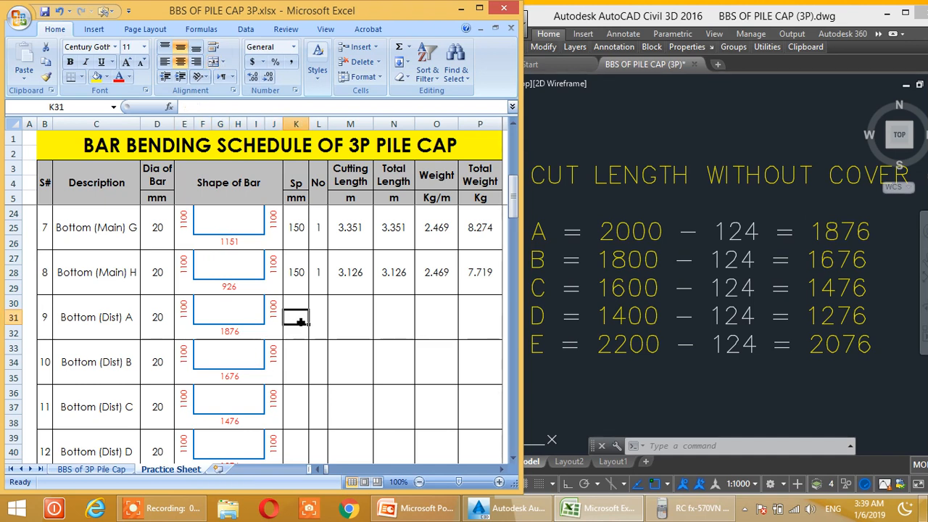
pyautogui.write('150')
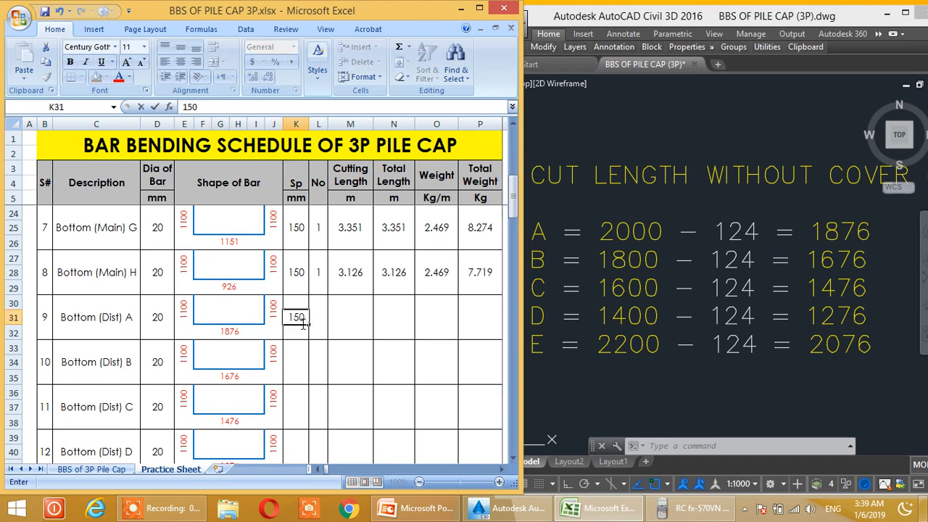
pyautogui.press('Return')
pyautogui.click(300, 321)
pyautogui.doubleClick(307, 325)
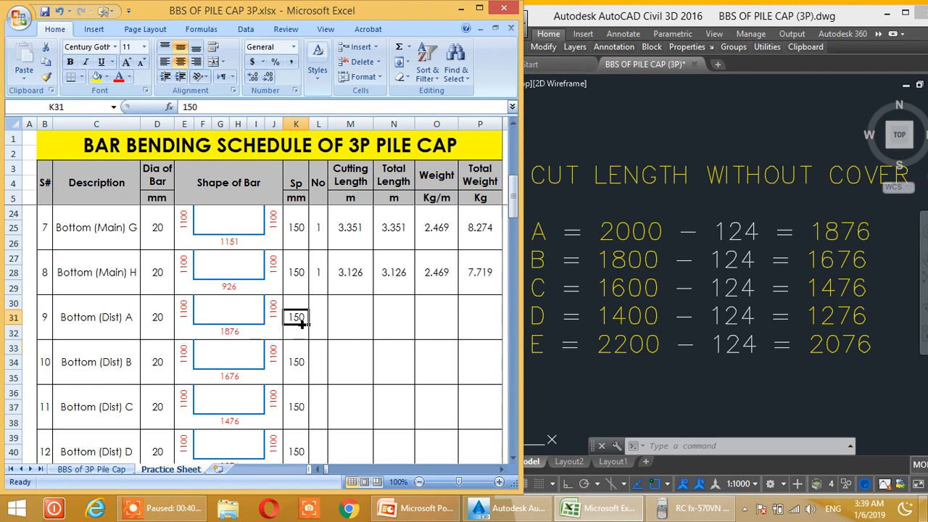
pyautogui.scroll(-3, 296, 364)
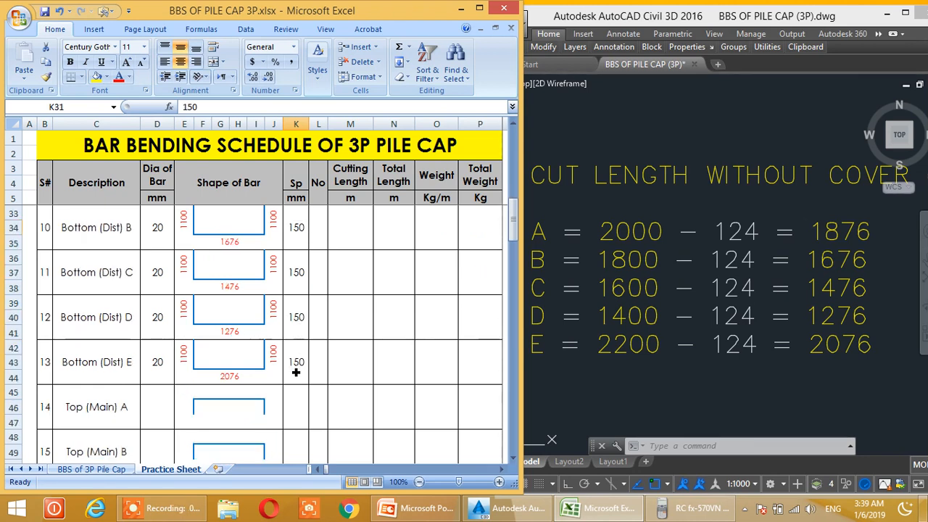
pyautogui.scroll(3, 298, 366)
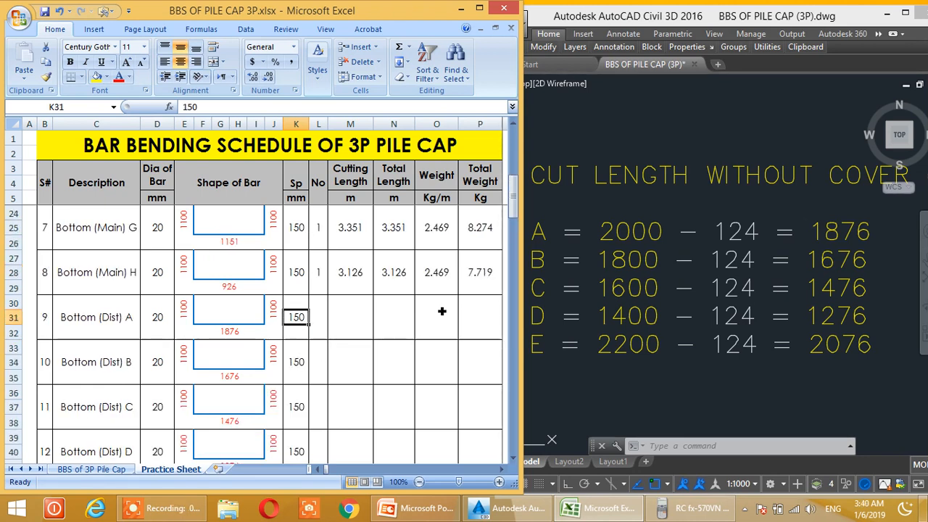
# Switch to the AutoCAD drawing and review the number-of-bars calculation for the distribution bars
pyautogui.click(561, 259)
pyautogui.scroll(-3, 559, 286)
pyautogui.moveTo(558, 286); pyautogui.dragTo(741, 254, button='middle')
pyautogui.moveTo(572, 265); pyautogui.dragTo(682, 280, button='middle')
pyautogui.moveTo(614, 270)
pyautogui.mouseDown(button='middle')
pyautogui.moveTo(717, 304)
pyautogui.moveTo(779, 260)
pyautogui.mouseUp(button='middle')
pyautogui.moveTo(685, 190); pyautogui.dragTo(664, 283, button='middle')
pyautogui.scroll(2, 744, 224)
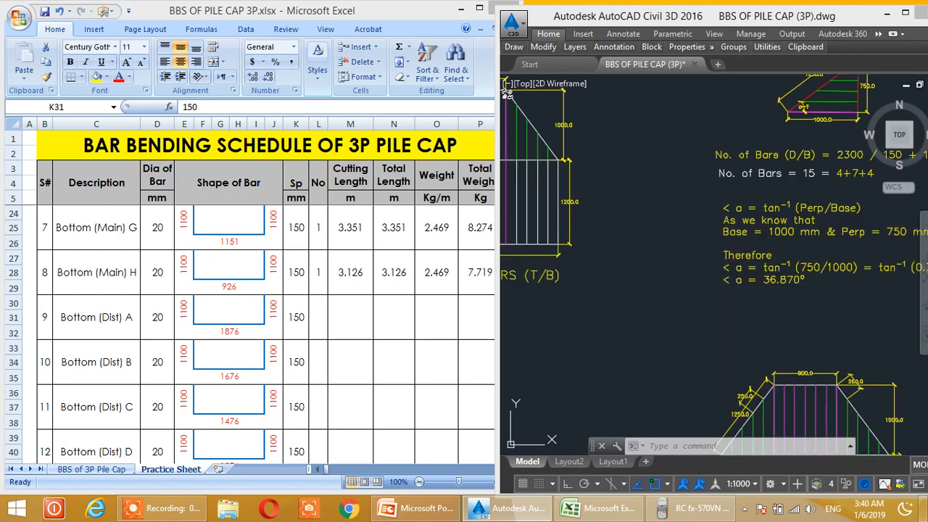
pyautogui.moveTo(760, 208); pyautogui.dragTo(708, 264, button='middle')
pyautogui.moveTo(781, 240); pyautogui.dragTo(738, 242, button='middle')
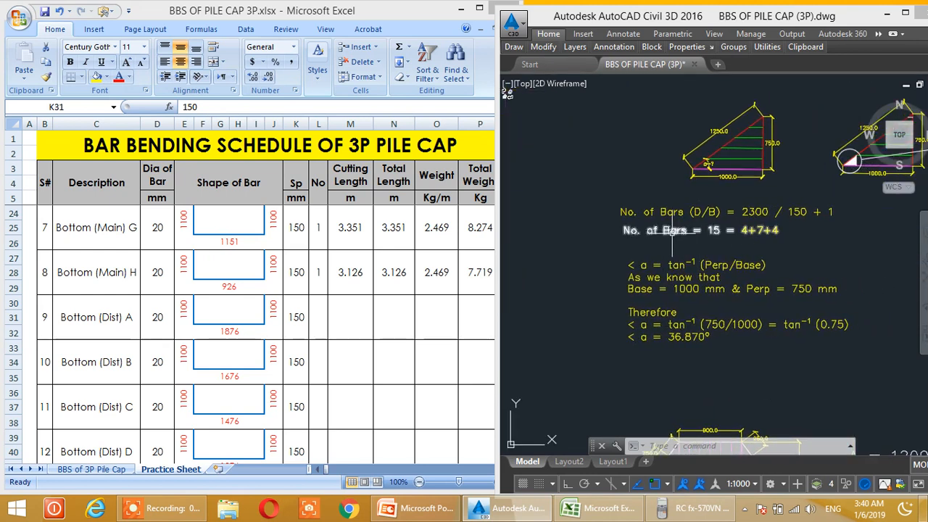
pyautogui.moveTo(671, 230); pyautogui.dragTo(719, 232, button='middle')
pyautogui.moveTo(734, 274)
pyautogui.mouseDown(button='middle')
pyautogui.moveTo(805, 252)
pyautogui.moveTo(741, 266)
pyautogui.mouseUp(button='middle')
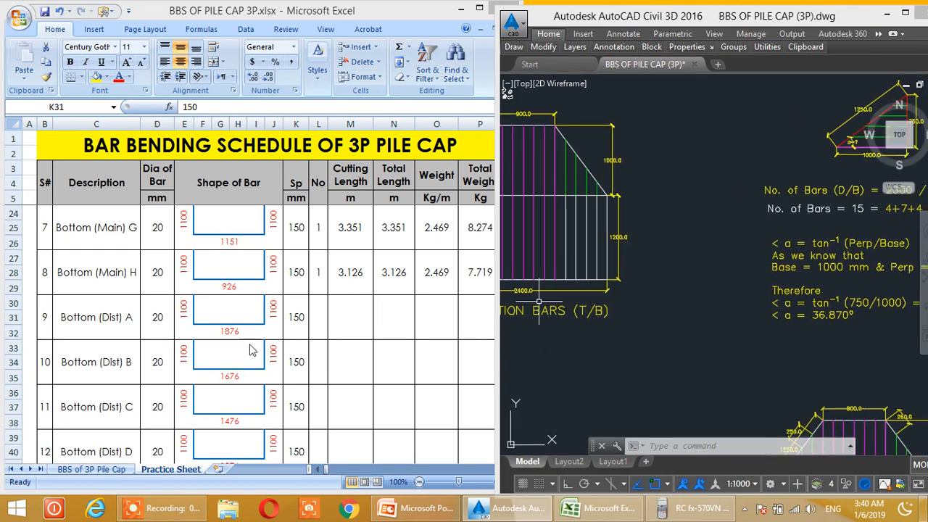
# Examine the distribution bar layout to count the bars labelled A, B, C, D and E
pyautogui.moveTo(596, 276); pyautogui.dragTo(704, 282, button='middle')
pyautogui.moveTo(670, 308); pyautogui.dragTo(620, 270, button='middle')
pyautogui.moveTo(775, 278); pyautogui.dragTo(700, 244, button='middle')
pyautogui.moveTo(811, 378); pyautogui.dragTo(677, 248, button='middle')
pyautogui.moveTo(762, 377); pyautogui.dragTo(718, 310, button='middle')
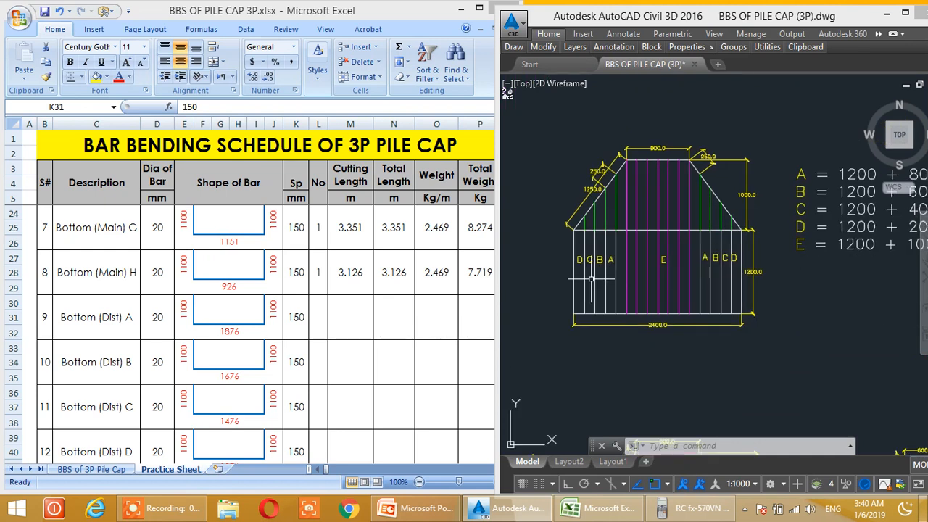
pyautogui.scroll(2, 595, 278)
pyautogui.scroll(-2, 642, 293)
pyautogui.scroll(4, 718, 297)
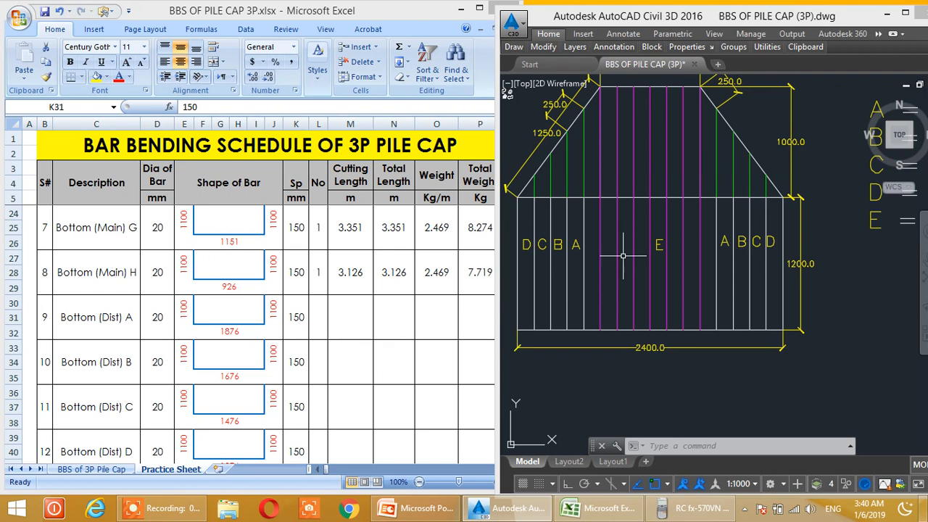
# Back in the Excel schedule, enter a bar count of 2 for each of Bottom (Dist) A, B and C
pyautogui.click(287, 321)
pyautogui.click(319, 319)
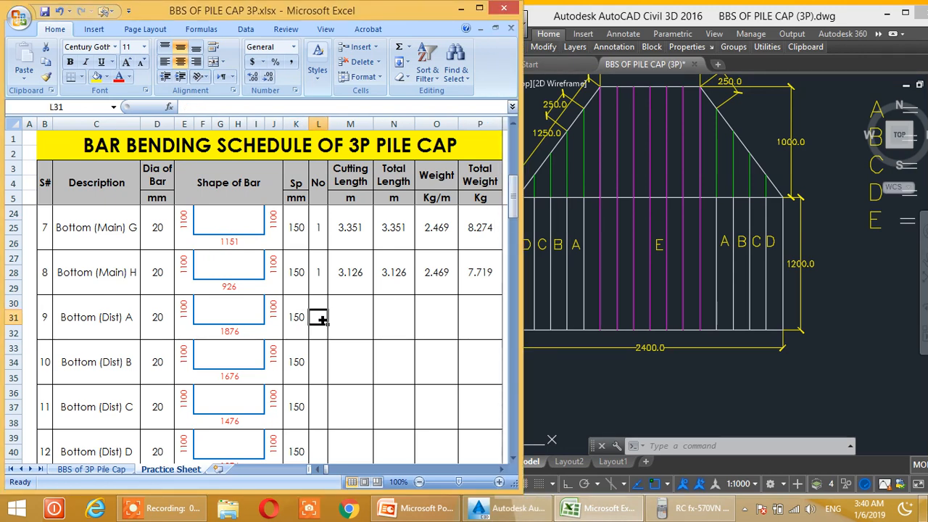
pyautogui.write('2')
pyautogui.press('Return')
pyautogui.write('2')
pyautogui.press('Return')
pyautogui.write('2')
pyautogui.press('Return')
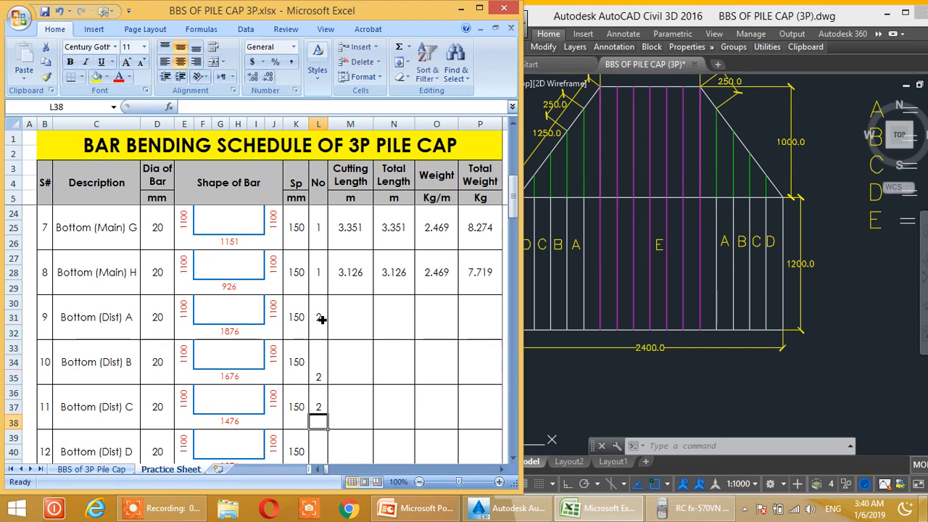
# Move the misplaced count of 2 to cell L34 for Bottom (Dist) B, and enter counts of 2 for D and 7 for E
pyautogui.press('Up')
pyautogui.press('Up')
pyautogui.press('Up')
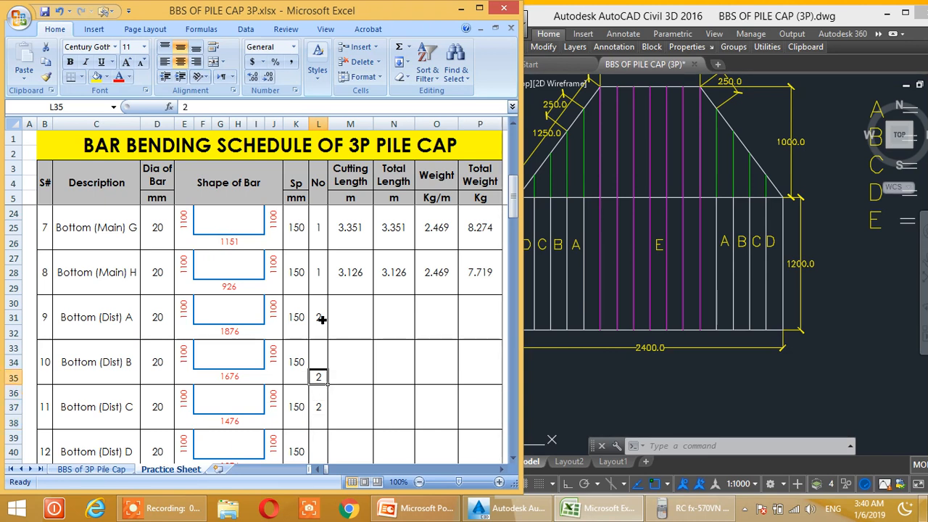
pyautogui.press('Up')
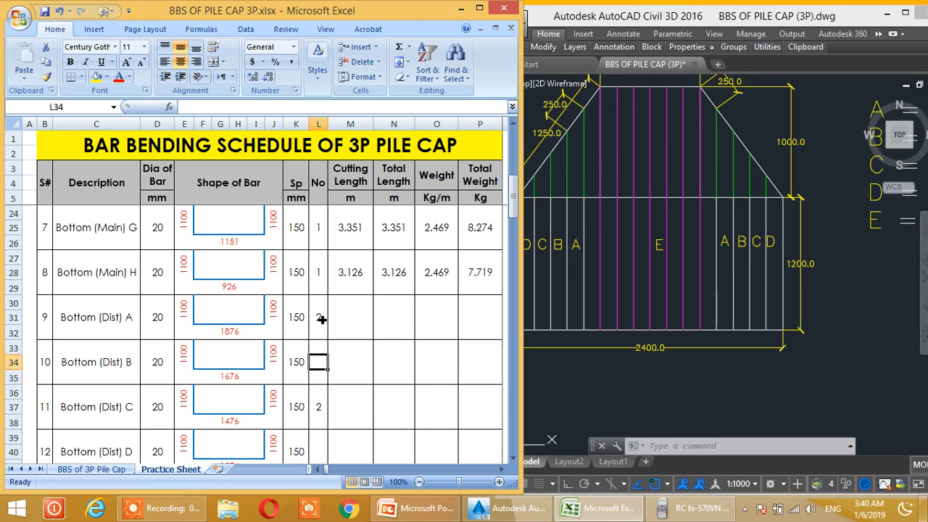
pyautogui.write('2')
pyautogui.press('Return')
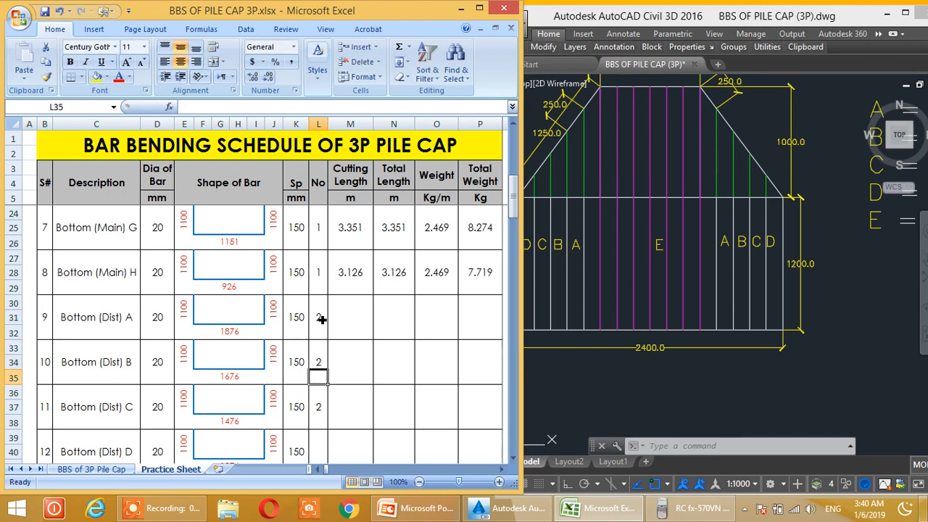
pyautogui.scroll(-2, 363, 322)
# Calculate the cutting length of Bottom (Dist) A as the sum of both legs and the base, =J30+F32+E30
pyautogui.click(397, 319)
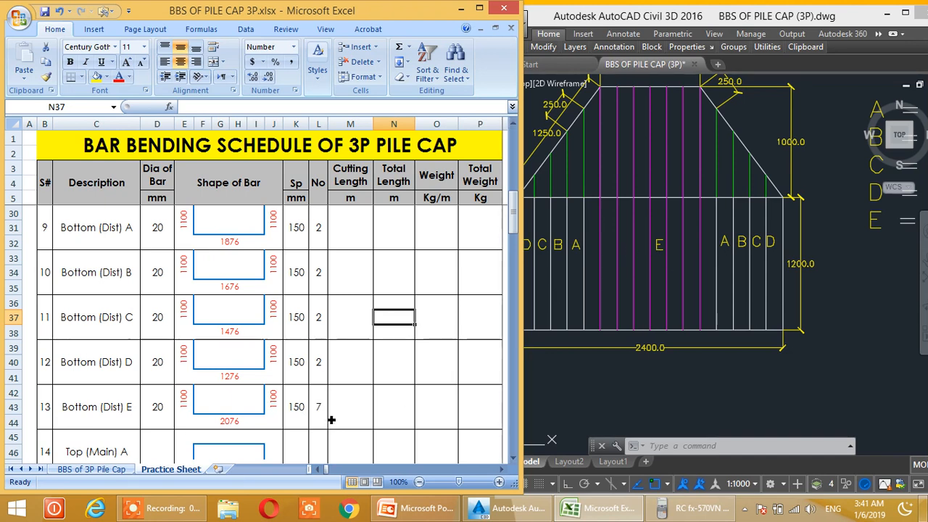
pyautogui.click(347, 318)
pyautogui.scroll(1, 342, 318)
pyautogui.click(354, 274)
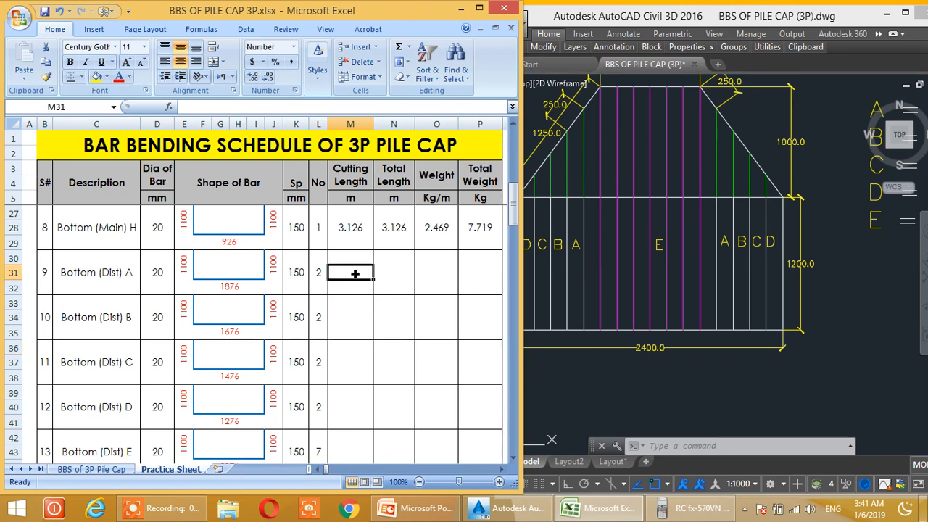
pyautogui.write('=')
pyautogui.click(276, 270)
pyautogui.write('+')
pyautogui.click(244, 288)
pyautogui.write('+')
pyautogui.click(187, 271)
pyautogui.press('Return')
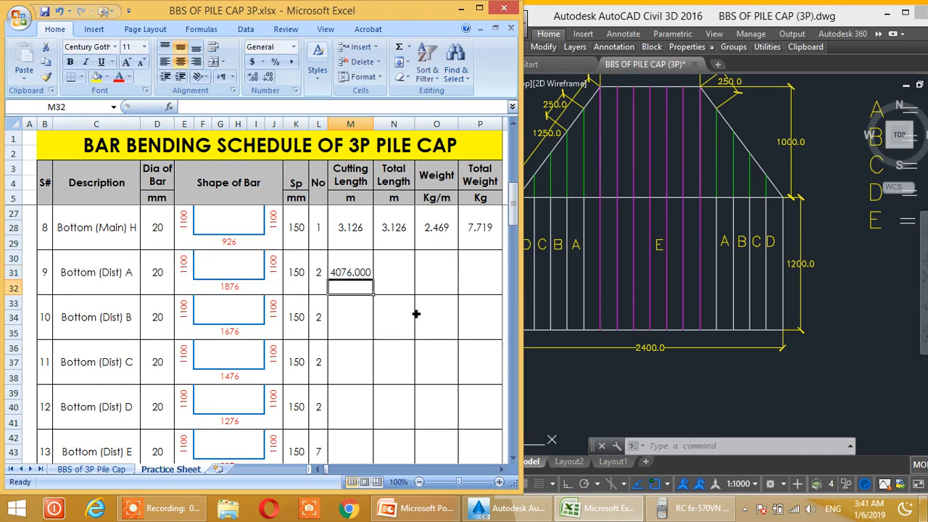
# Convert the Bottom (Dist) A cutting length to metres by changing its formula to =(J30+F32+E30)/1000
pyautogui.click(361, 279)
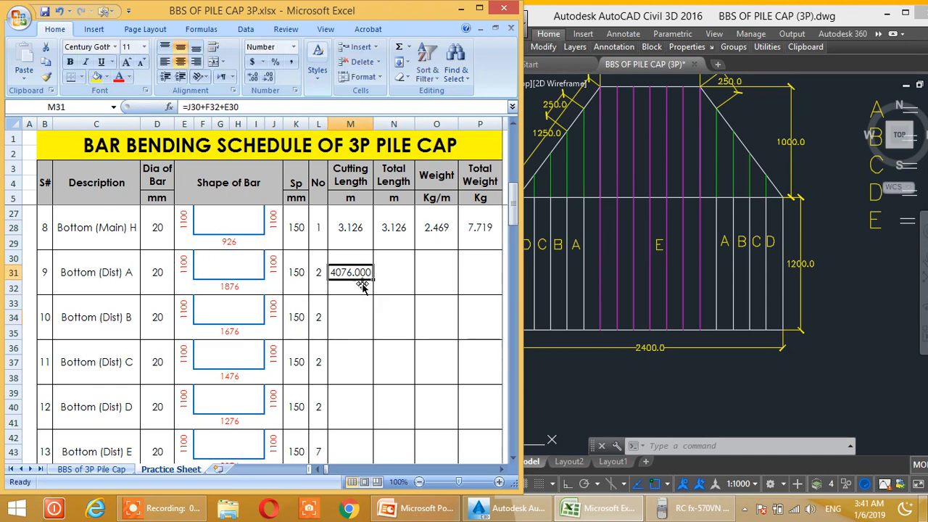
pyautogui.click(188, 108)
pyautogui.write('(')
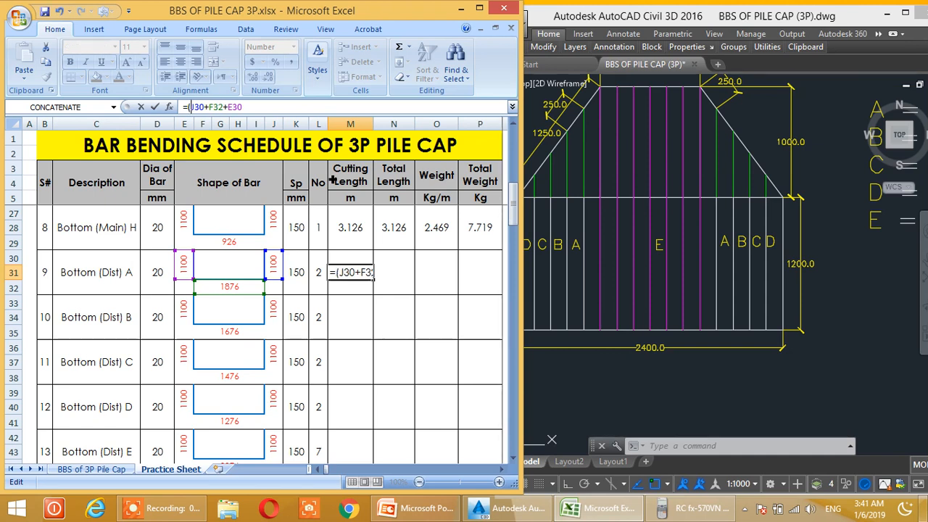
pyautogui.click(290, 110)
pyautogui.write(')/1000')
pyautogui.press('Return')
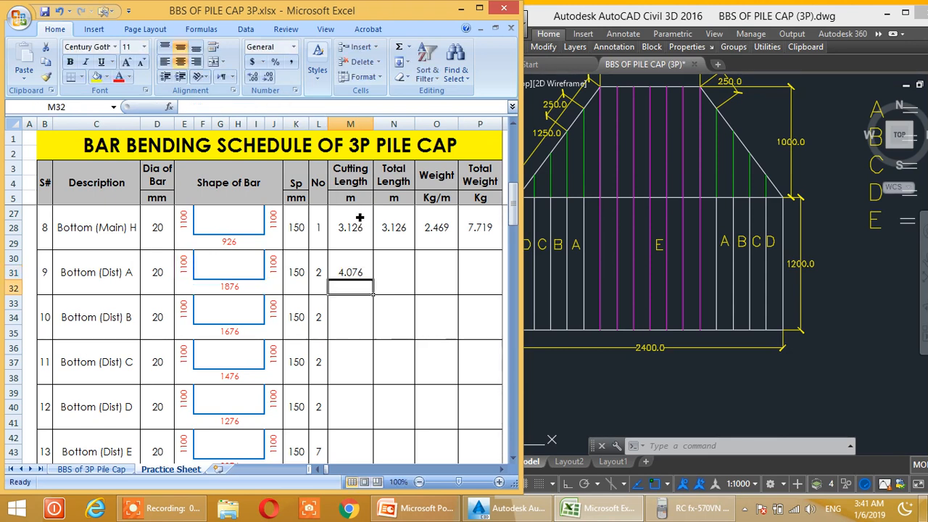
# Calculate the total length of Bottom (Dist) A as bar count times cutting length, =L31*M31
pyautogui.click(407, 275)
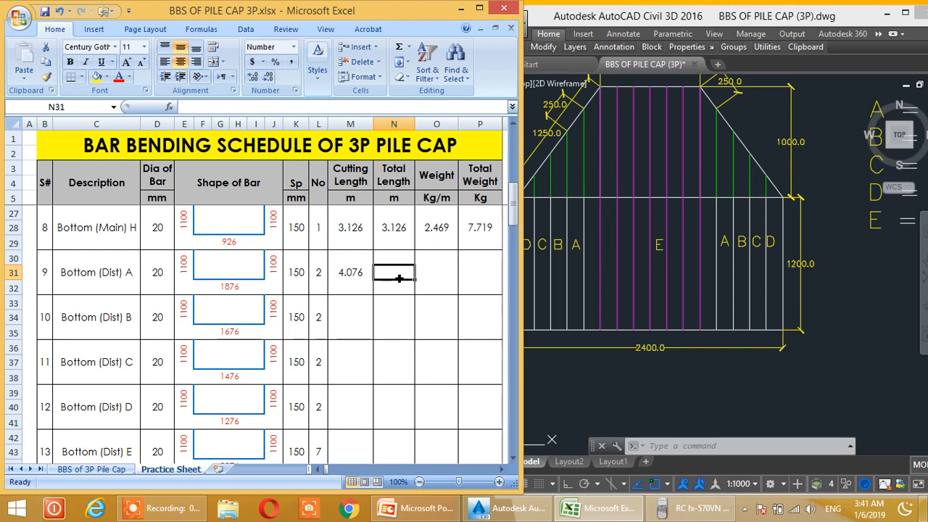
pyautogui.write('=')
pyautogui.click(320, 274)
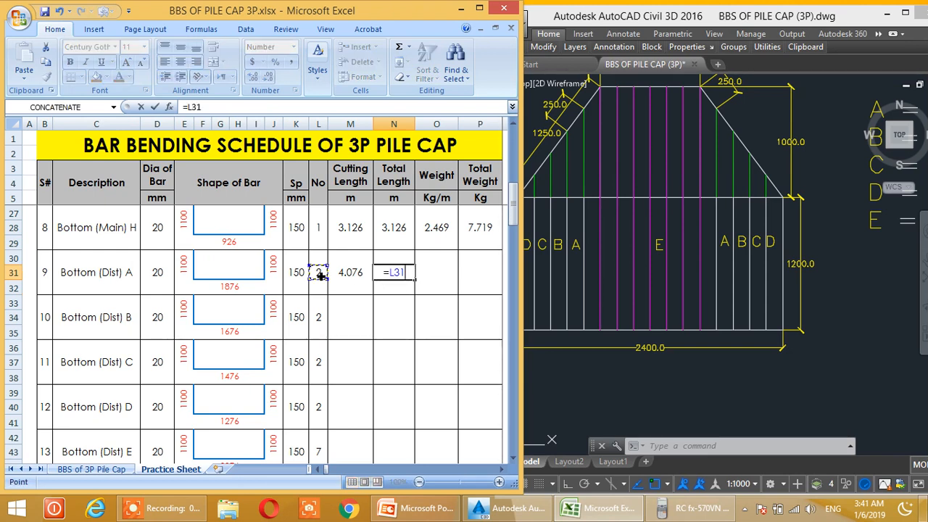
pyautogui.write('*')
pyautogui.click(354, 275)
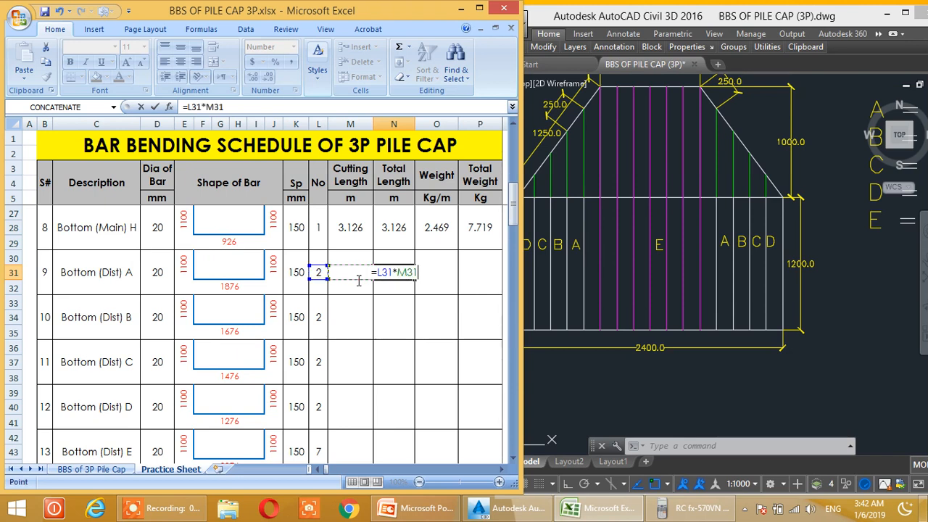
pyautogui.press('Return')
# Calculate the weight per metre of Bottom (Dist) A from its bar diameter with =D31*D31/162
pyautogui.click(434, 273)
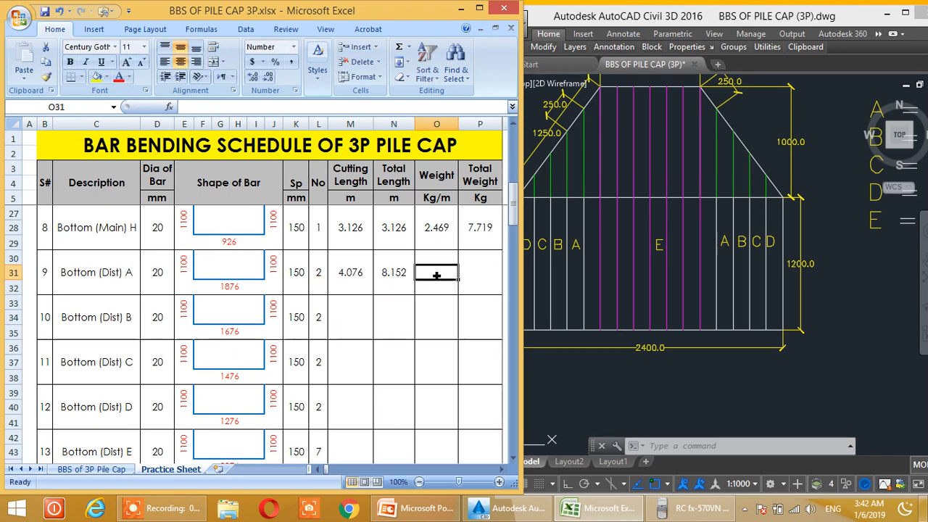
pyautogui.write('=')
pyautogui.click(159, 275)
pyautogui.write('*')
pyautogui.click(161, 279)
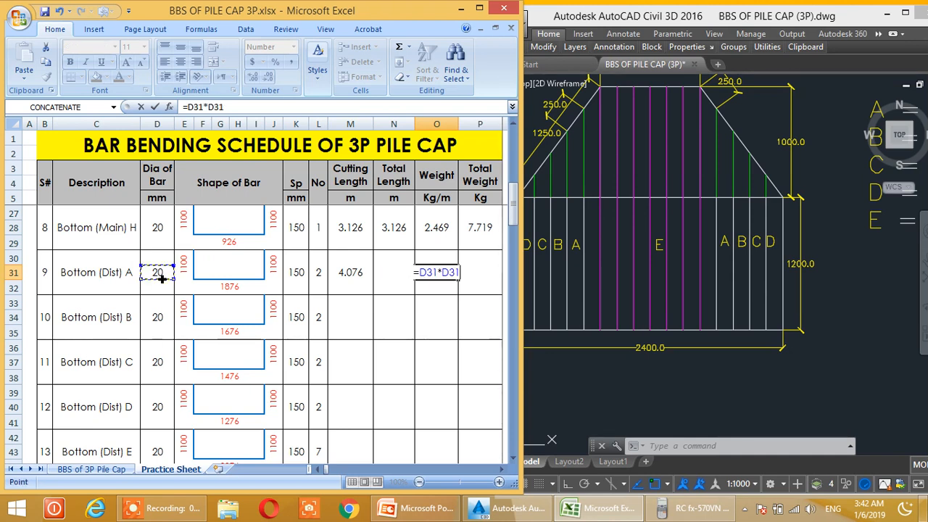
pyautogui.write('/162')
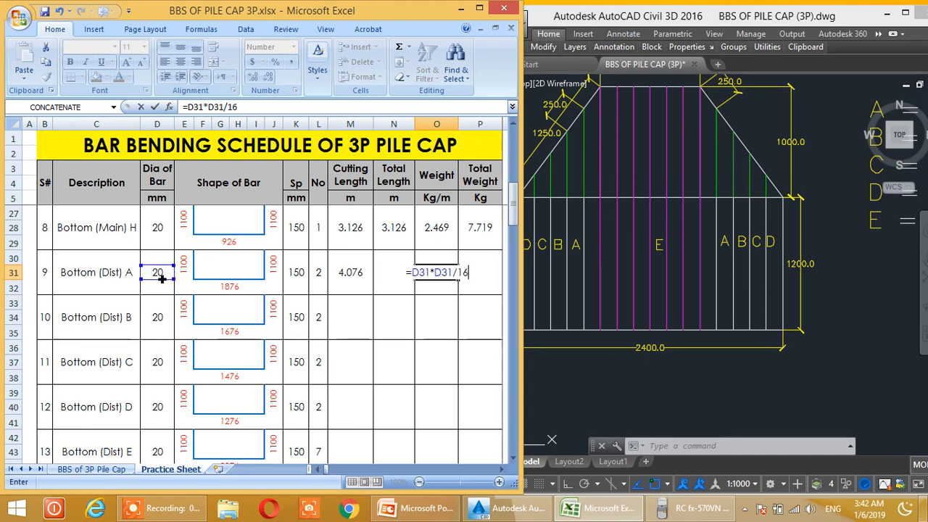
pyautogui.press('Return')
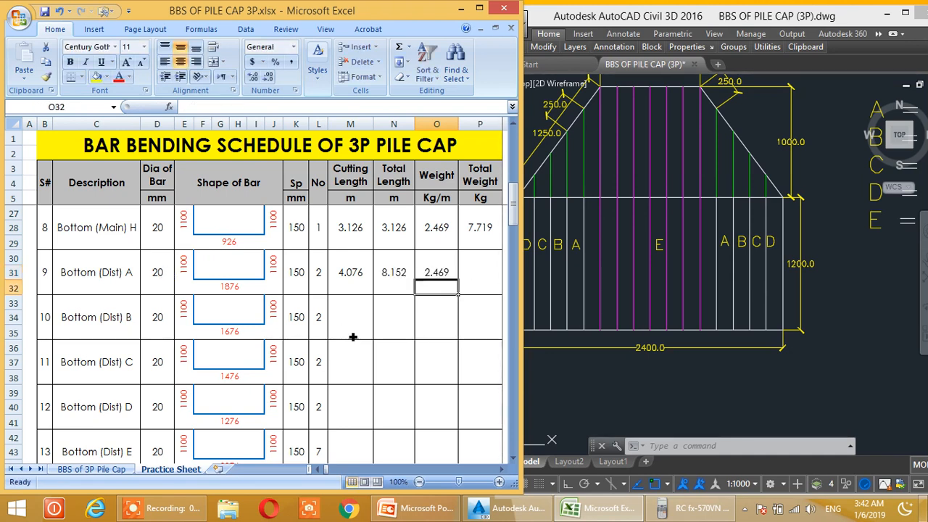
# Calculate the total weight of Bottom (Dist) A as total length times weight per metre, =N31*O31
pyautogui.click(483, 276)
pyautogui.write('=')
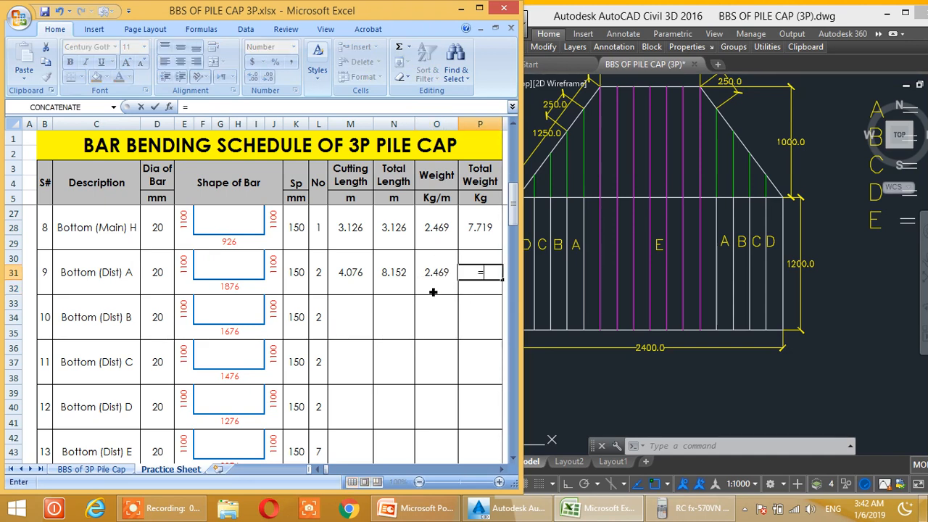
pyautogui.click(394, 282)
pyautogui.write('*')
pyautogui.click(435, 273)
pyautogui.press('Return')
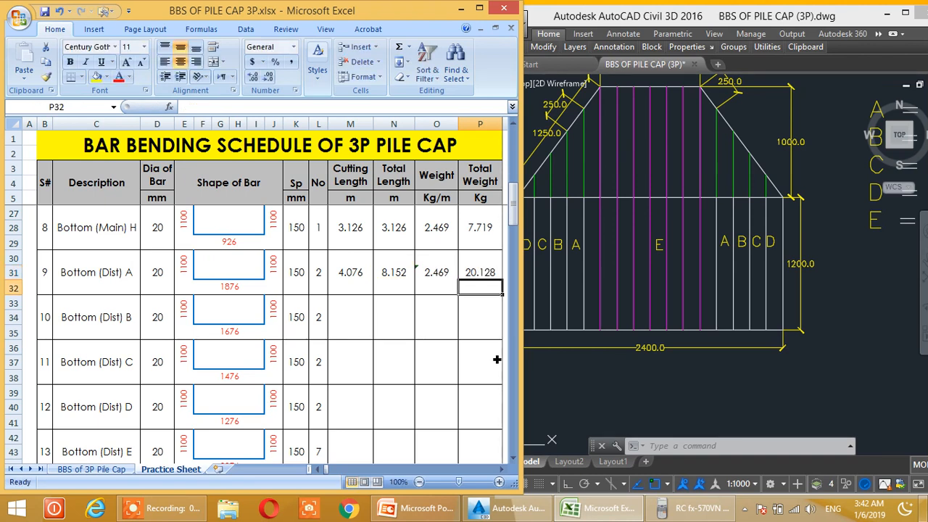
# Copy the cutting length, total length, weight and total weight formulas of Bottom (Dist) A to rows B, C, D and E
pyautogui.click(491, 273)
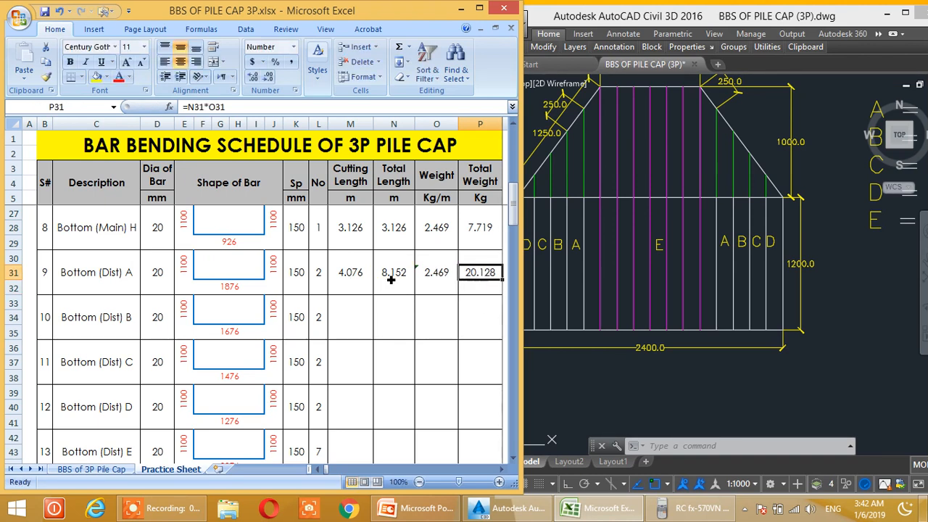
pyautogui.moveTo(368, 287); pyautogui.dragTo(476, 280)
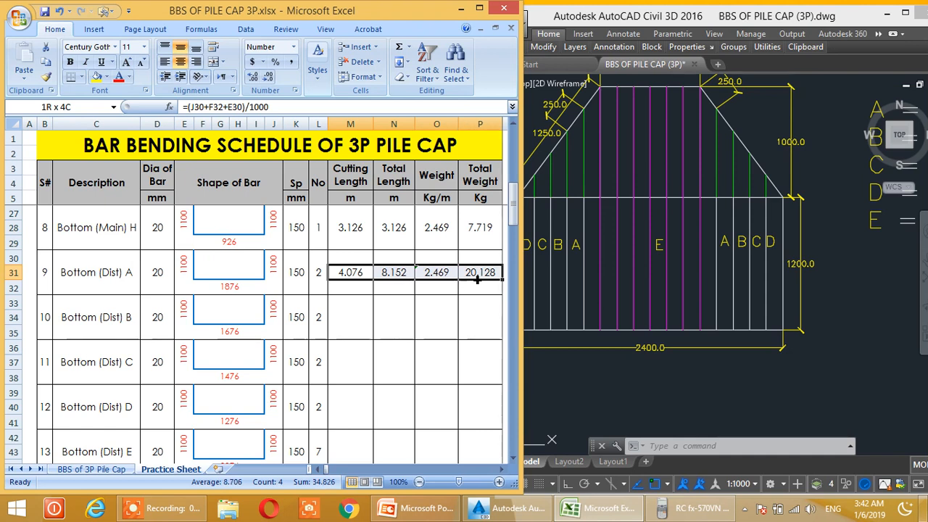
pyautogui.hotkey('ctrl', 'c')
pyautogui.click(362, 316)
pyautogui.hotkey('ctrl', 'v')
pyautogui.click(345, 363)
pyautogui.hotkey('ctrl', 'v')
pyautogui.click(343, 417)
pyautogui.hotkey('ctrl', 'v')
pyautogui.click(347, 455)
pyautogui.hotkey('ctrl', 'v')
pyautogui.scroll(-2, 347, 455)
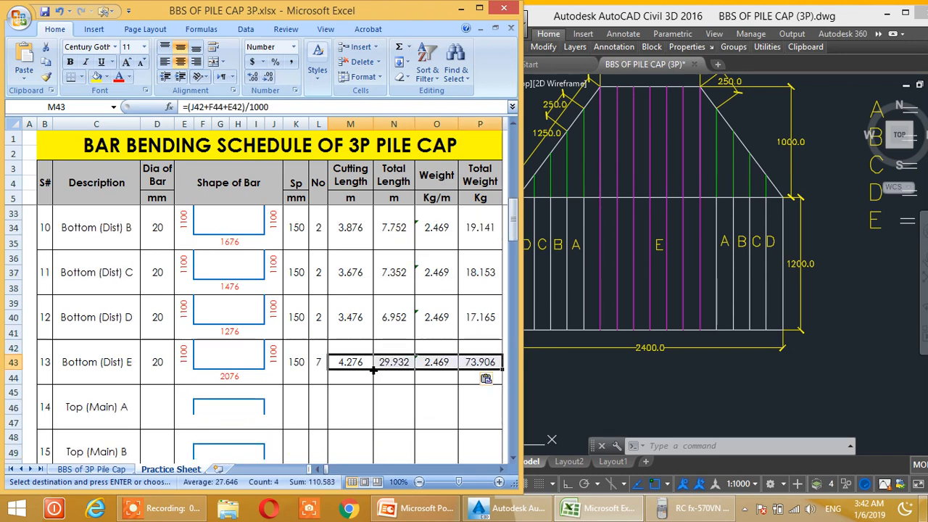
pyautogui.press('Escape')
pyautogui.scroll(1, 375, 375)
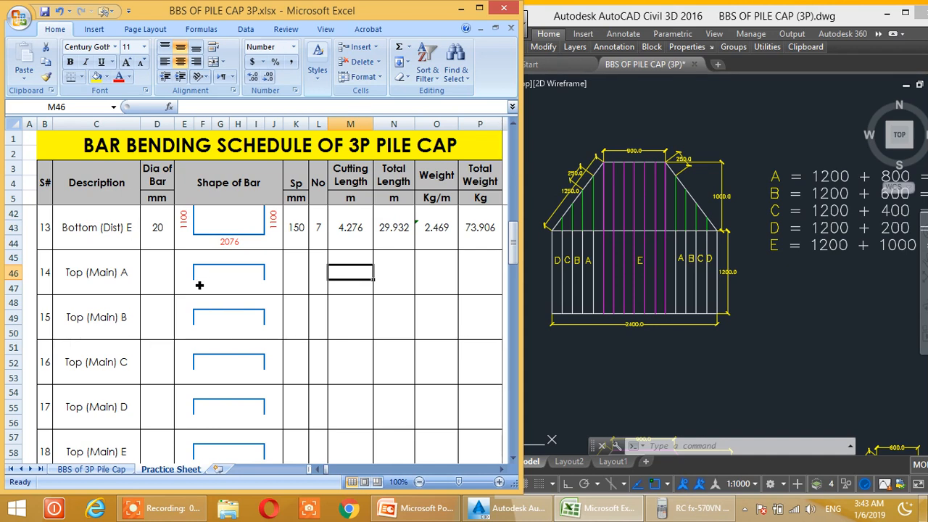
# Switch to the AutoCAD drawing and examine the pile cap cross-section for the top bar dimensions
pyautogui.click(580, 255)
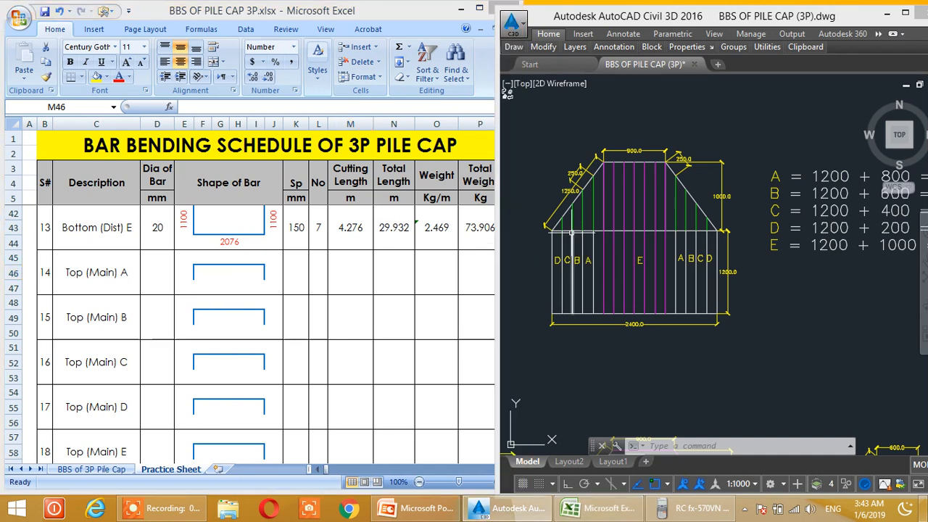
pyautogui.scroll(-5, 574, 237)
pyautogui.moveTo(552, 205); pyautogui.dragTo(769, 277, button='middle')
pyautogui.moveTo(581, 243); pyautogui.dragTo(746, 251, button='middle')
pyautogui.moveTo(510, 170)
pyautogui.mouseDown(button='middle')
pyautogui.moveTo(711, 266)
pyautogui.moveTo(508, 249)
pyautogui.mouseUp(button='middle')
pyautogui.scroll(4, 638, 218)
pyautogui.moveTo(597, 153); pyautogui.dragTo(598, 289, button='middle')
pyautogui.scroll(2, 626, 227)
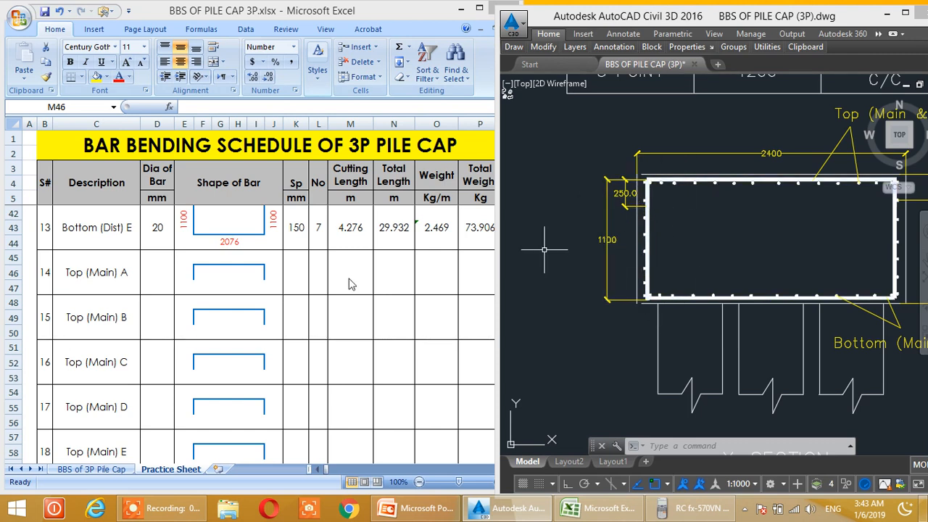
# Back in the Excel schedule, set the bar diameter of Top (Main) A to 12 mm
pyautogui.click(220, 273)
pyautogui.click(191, 273)
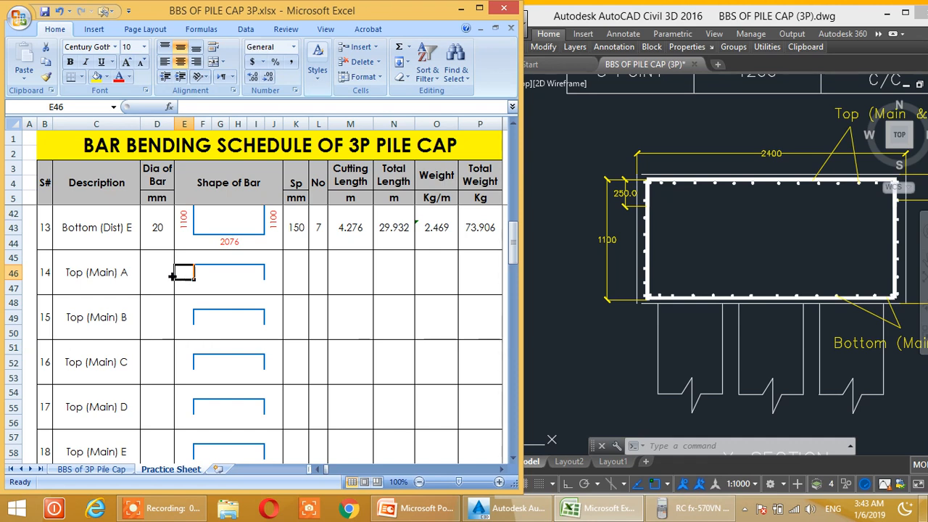
pyautogui.click(169, 275)
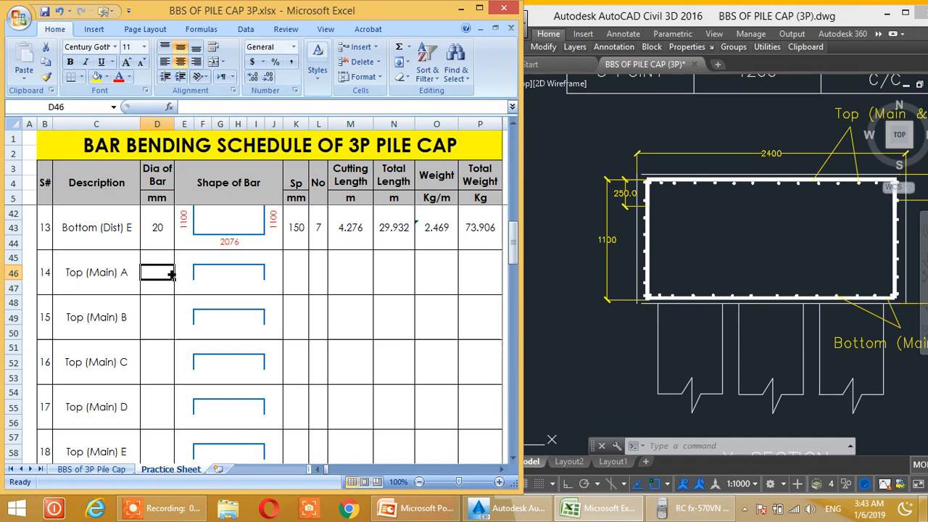
pyautogui.write('12')
pyautogui.press('Return')
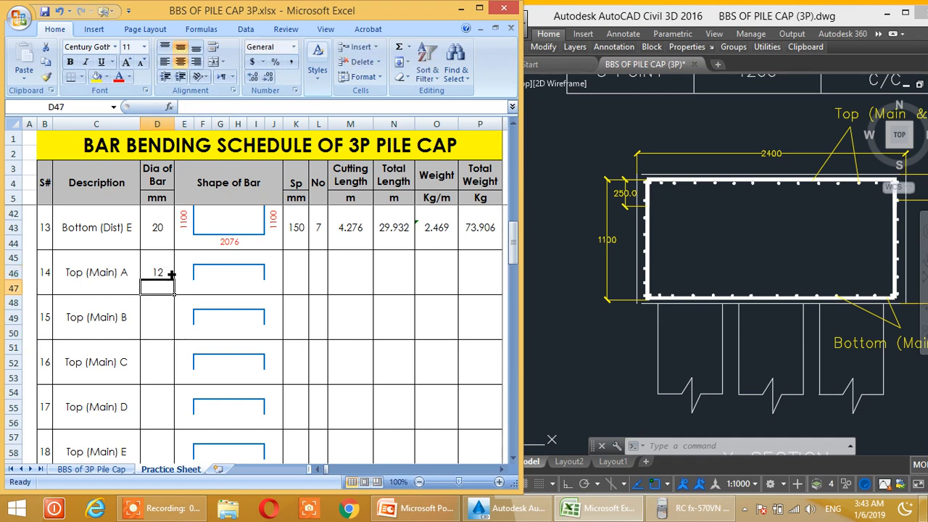
# Switch to the AutoCAD drawing and examine the pile cap steel schedule for the X/Y-direction top bar diameter and spacing
pyautogui.click(713, 212)
pyautogui.click(712, 175)
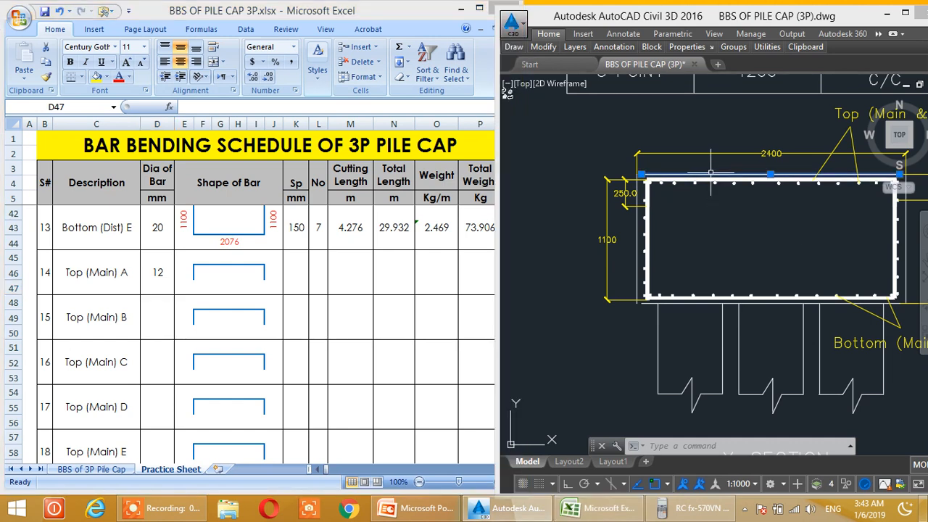
pyautogui.scroll(-2, 716, 141)
pyautogui.scroll(4, 824, 230)
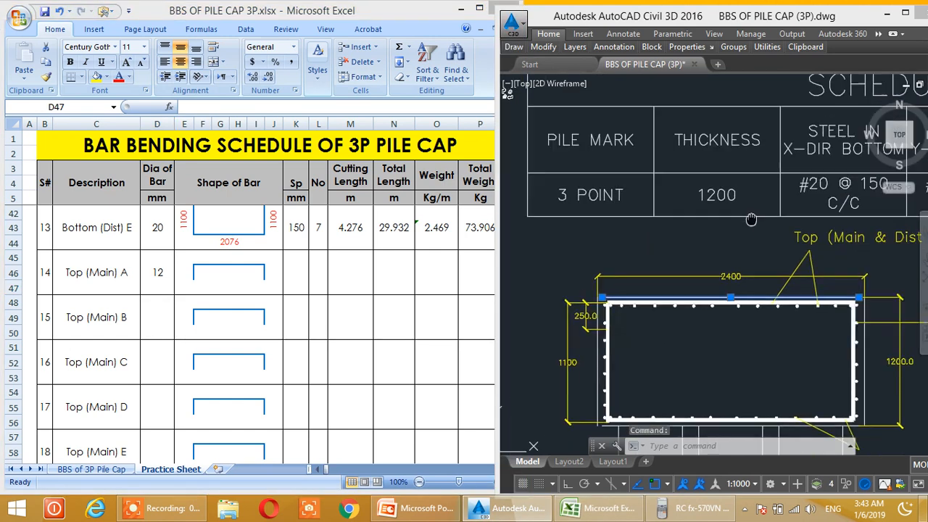
pyautogui.moveTo(824, 231); pyautogui.dragTo(577, 234, button='middle')
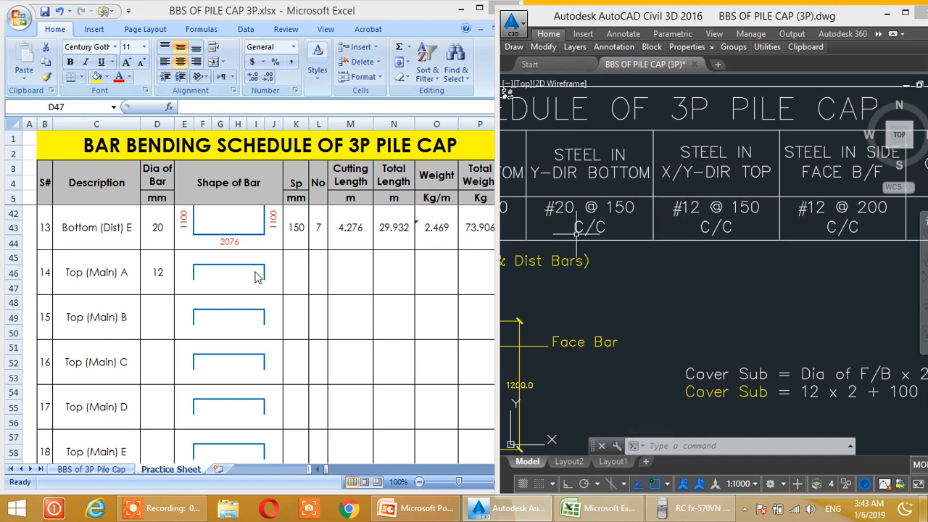
pyautogui.click(323, 285)
pyautogui.moveTo(241, 273); pyautogui.dragTo(224, 263)
pyautogui.click(764, 267)
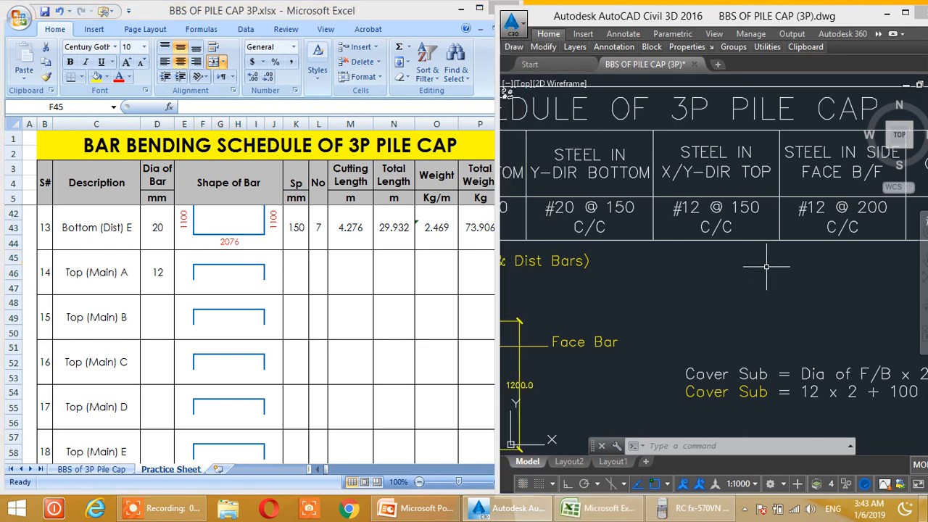
# Examine the list of main bar cut lengths without cover in the drawing
pyautogui.scroll(-5, 766, 266)
pyautogui.moveTo(818, 282); pyautogui.dragTo(608, 306, button='middle')
pyautogui.moveTo(763, 259); pyautogui.dragTo(582, 309, button='middle')
pyautogui.moveTo(742, 299)
pyautogui.mouseDown(button='middle')
pyautogui.moveTo(706, 299)
pyautogui.moveTo(605, 264)
pyautogui.mouseUp(button='middle')
pyautogui.moveTo(781, 269); pyautogui.dragTo(568, 207, button='middle')
pyautogui.moveTo(809, 264)
pyautogui.mouseDown(button='middle')
pyautogui.moveTo(637, 239)
pyautogui.moveTo(574, 247)
pyautogui.mouseUp(button='middle')
pyautogui.scroll(2, 613, 287)
pyautogui.moveTo(585, 286)
pyautogui.mouseDown(button='middle')
pyautogui.moveTo(629, 284)
pyautogui.moveTo(527, 287)
pyautogui.moveTo(646, 259)
pyautogui.moveTo(675, 270)
pyautogui.mouseUp(button='middle')
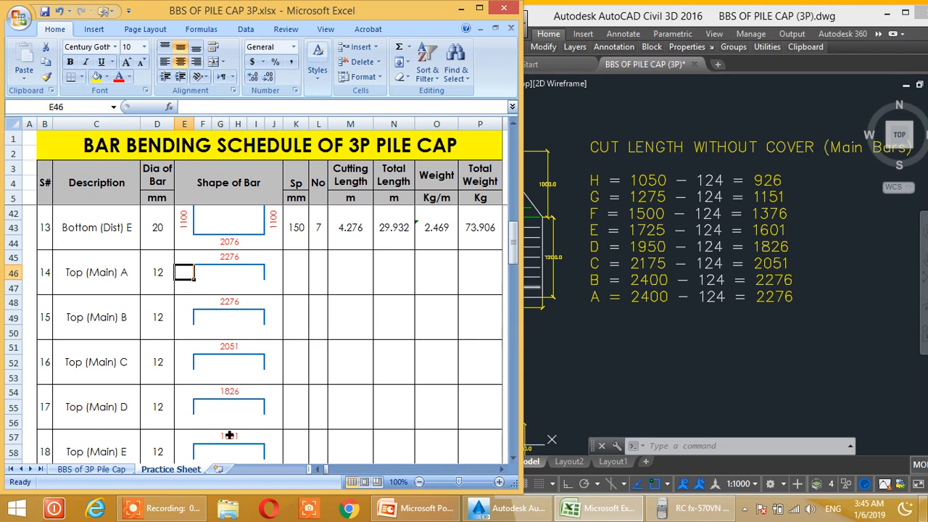
# Check the top main bar lengths in the Excel schedule against the cut lengths without cover in the AutoCAD drawing
pyautogui.click(242, 345)
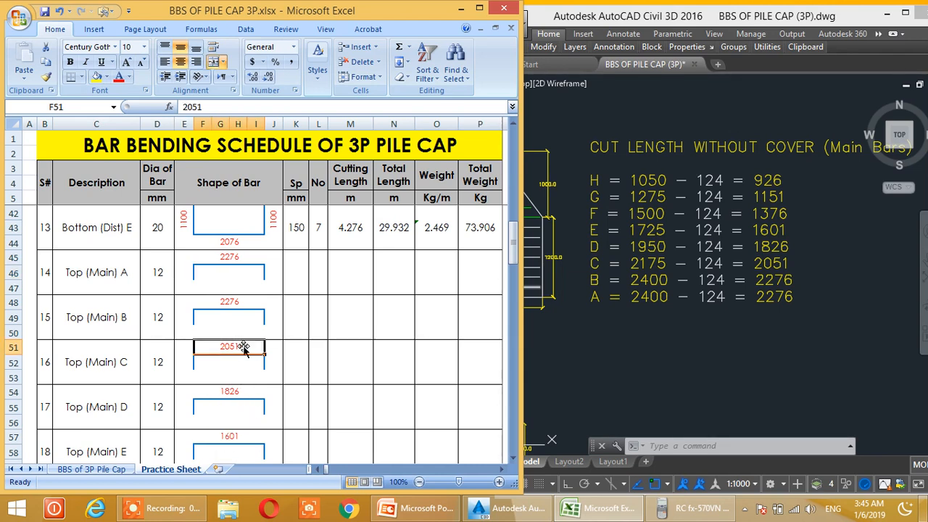
pyautogui.scroll(-2, 247, 348)
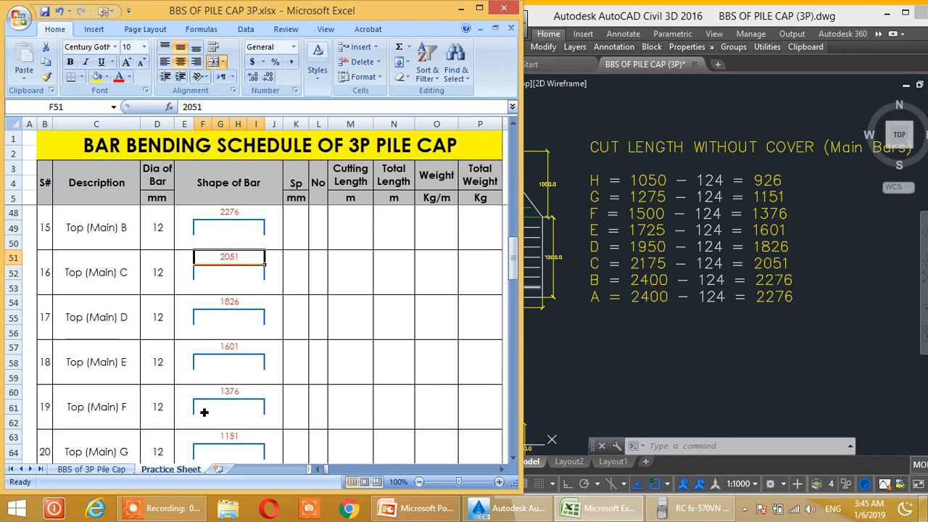
pyautogui.click(636, 207)
pyautogui.scroll(-2, 616, 217)
pyautogui.moveTo(613, 218); pyautogui.dragTo(677, 206, button='middle')
pyautogui.scroll(2, 680, 205)
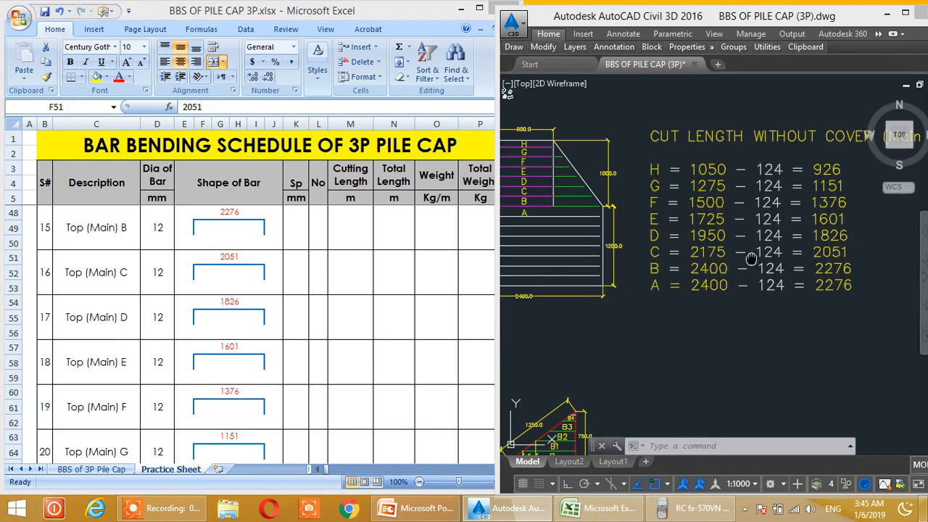
pyautogui.moveTo(756, 260); pyautogui.dragTo(734, 261, button='middle')
pyautogui.scroll(2, 236, 336)
# In the Excel schedule, set both legs of the Top (Main) A bar shape to 250 mm
pyautogui.click(236, 297)
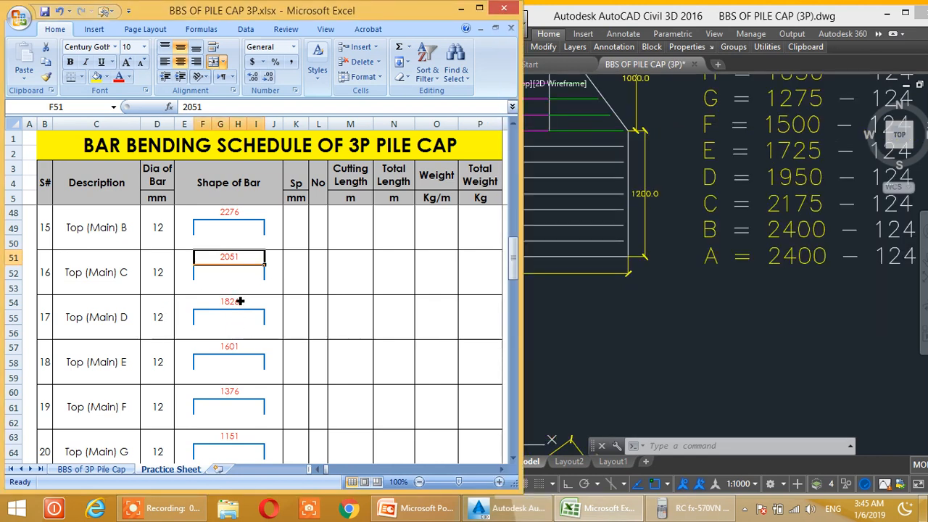
pyautogui.scroll(2, 252, 334)
pyautogui.click(193, 275)
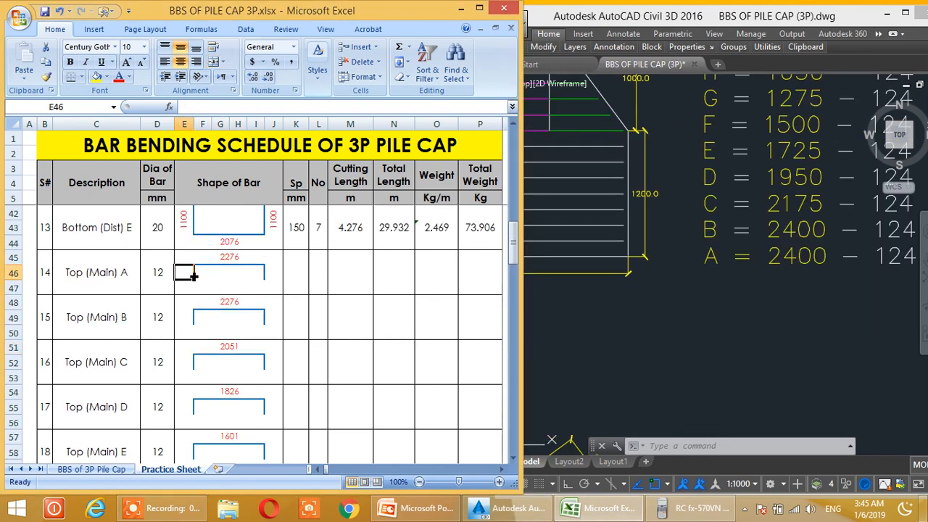
pyautogui.click(662, 201)
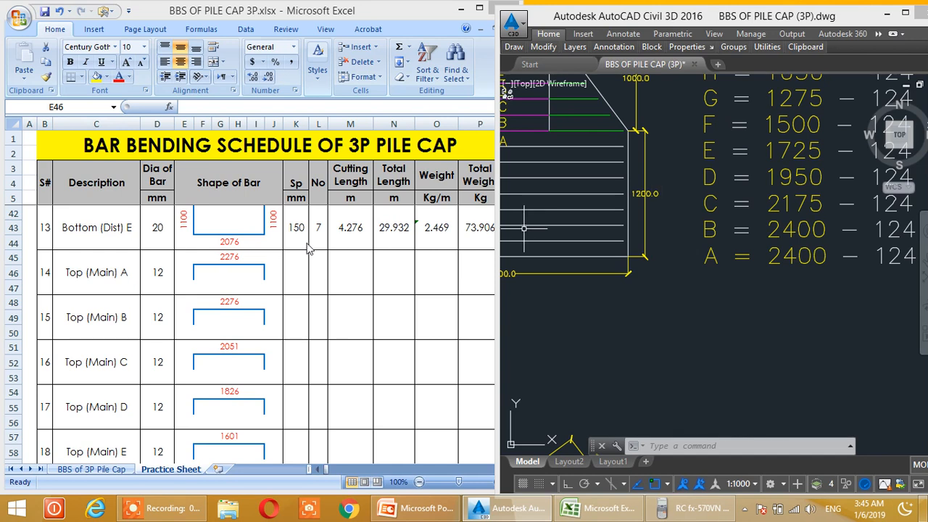
pyautogui.click(192, 271)
pyautogui.write('250')
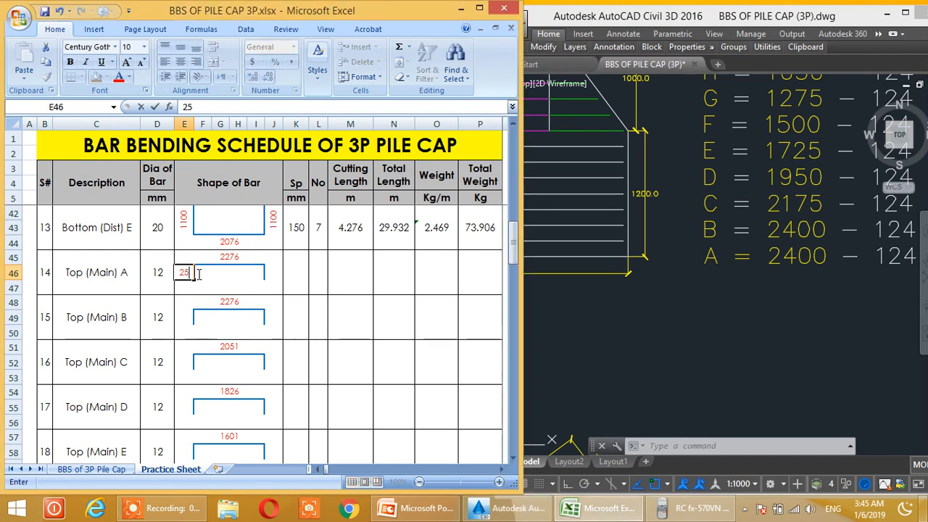
pyautogui.click(278, 274)
pyautogui.write('2')
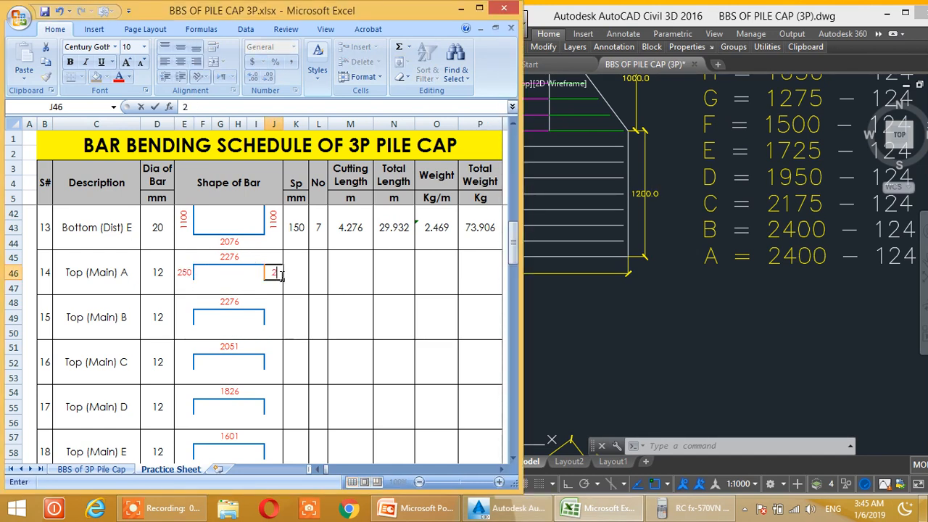
pyautogui.write('50')
pyautogui.click(331, 288)
# Set the bar spacing of Top (Main) A to 150 mm
pyautogui.click(303, 279)
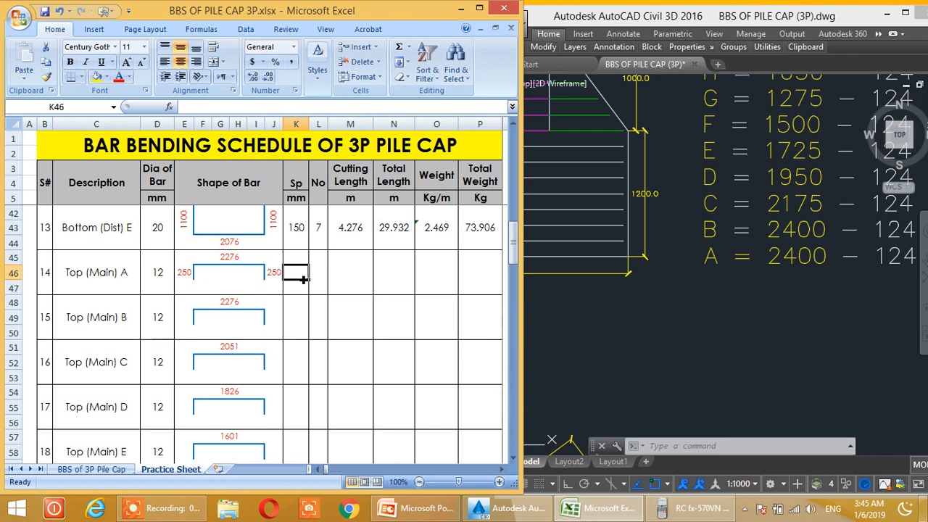
pyautogui.write('150')
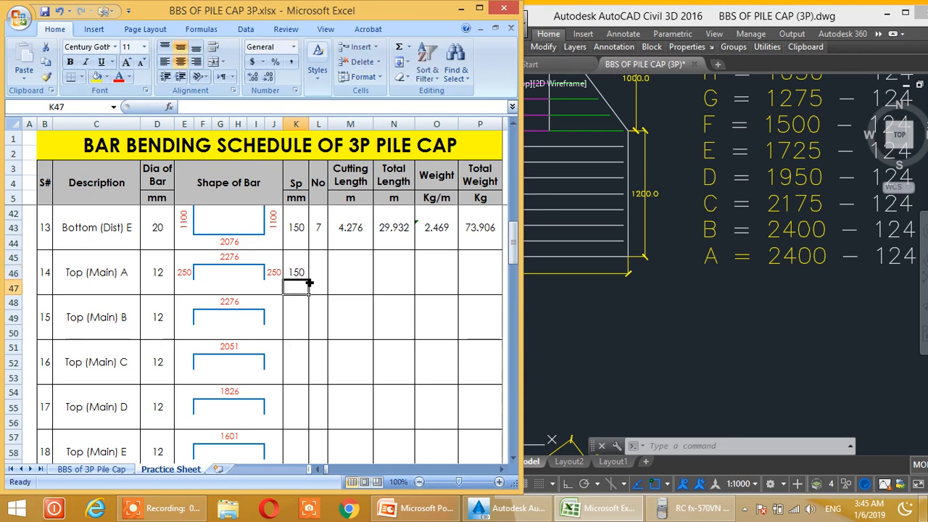
pyautogui.click(379, 304)
# Switch to the AutoCAD drawing and examine the plan beside the cut length list for the A bars in the rectangular part
pyautogui.click(321, 280)
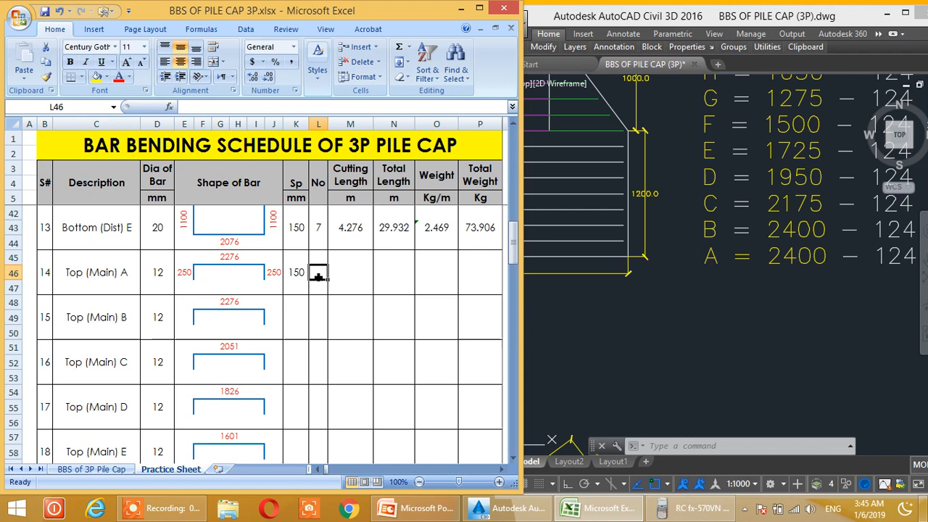
pyautogui.click(656, 237)
pyautogui.scroll(-2, 653, 222)
pyautogui.moveTo(615, 234); pyautogui.dragTo(693, 248, button='middle')
pyautogui.scroll(3, 631, 221)
pyautogui.scroll(-1, 652, 218)
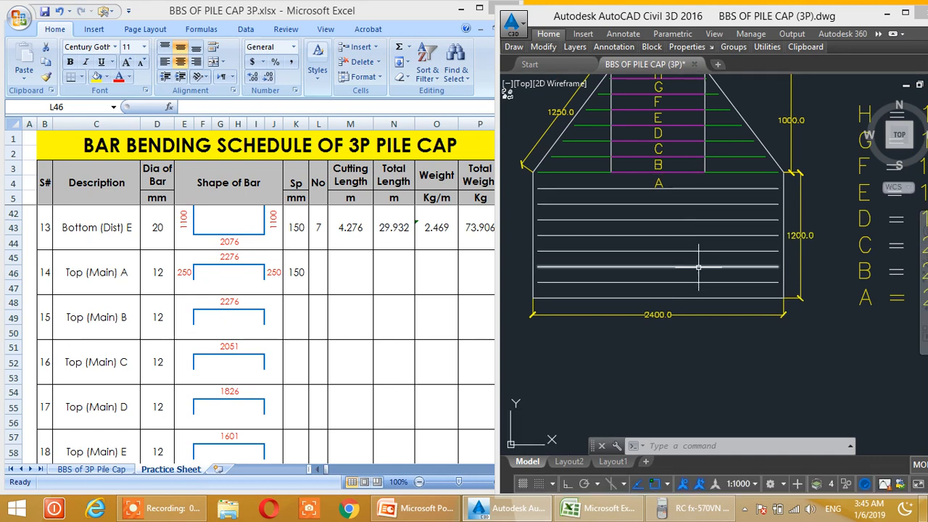
pyautogui.scroll(-2, 699, 279)
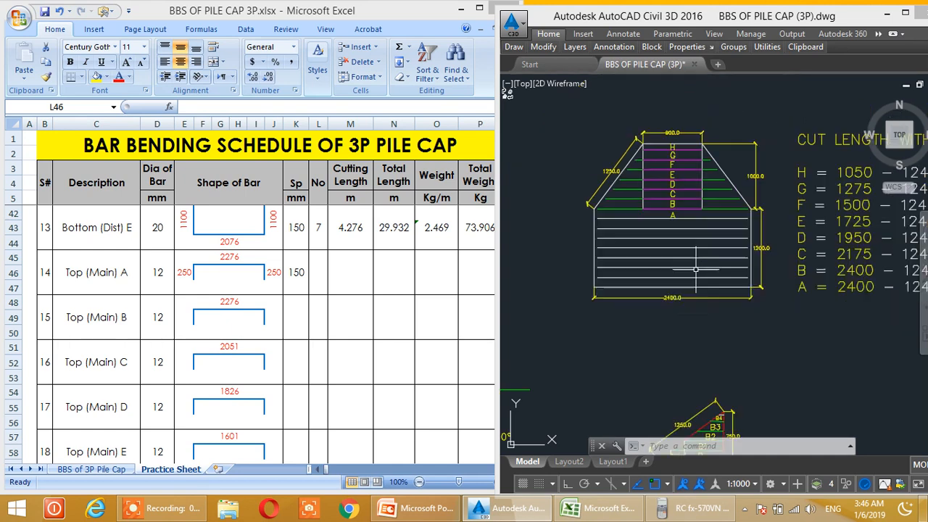
pyautogui.moveTo(670, 287)
pyautogui.mouseDown(button='middle')
pyautogui.moveTo(692, 289)
pyautogui.moveTo(640, 277)
pyautogui.moveTo(727, 246)
pyautogui.moveTo(710, 248)
pyautogui.mouseUp(button='middle')
pyautogui.moveTo(637, 253)
pyautogui.mouseDown(button='middle')
pyautogui.moveTo(731, 252)
pyautogui.moveTo(739, 224)
pyautogui.moveTo(772, 207)
pyautogui.moveTo(694, 221)
pyautogui.mouseUp(button='middle')
pyautogui.moveTo(538, 236); pyautogui.dragTo(725, 211, button='middle')
# Examine the pile cap plan beside the bar length calculations to count the A bars across the 1200 mm portion
pyautogui.scroll(-5, 718, 226)
pyautogui.moveTo(644, 328)
pyautogui.mouseDown(button='middle')
pyautogui.moveTo(697, 253)
pyautogui.moveTo(672, 168)
pyautogui.mouseUp(button='middle')
pyautogui.scroll(3, 684, 243)
pyautogui.moveTo(668, 245); pyautogui.dragTo(687, 180, button='middle')
pyautogui.moveTo(722, 81)
pyautogui.mouseDown(button='middle')
pyautogui.moveTo(666, 294)
pyautogui.moveTo(665, 374)
pyautogui.mouseUp(button='middle')
pyautogui.scroll(3, 671, 193)
pyautogui.moveTo(664, 202); pyautogui.dragTo(706, 218, button='middle')
pyautogui.scroll(2, 648, 213)
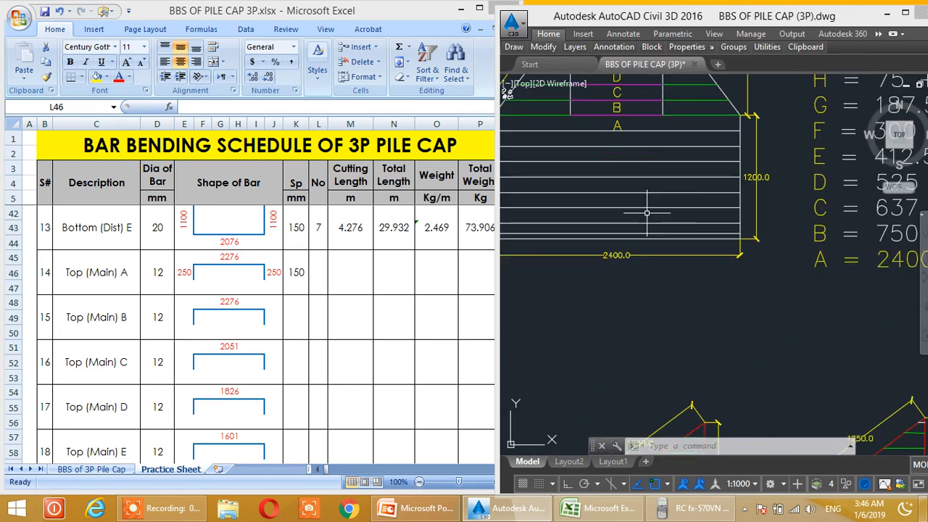
pyautogui.moveTo(625, 180); pyautogui.dragTo(679, 199, button='middle')
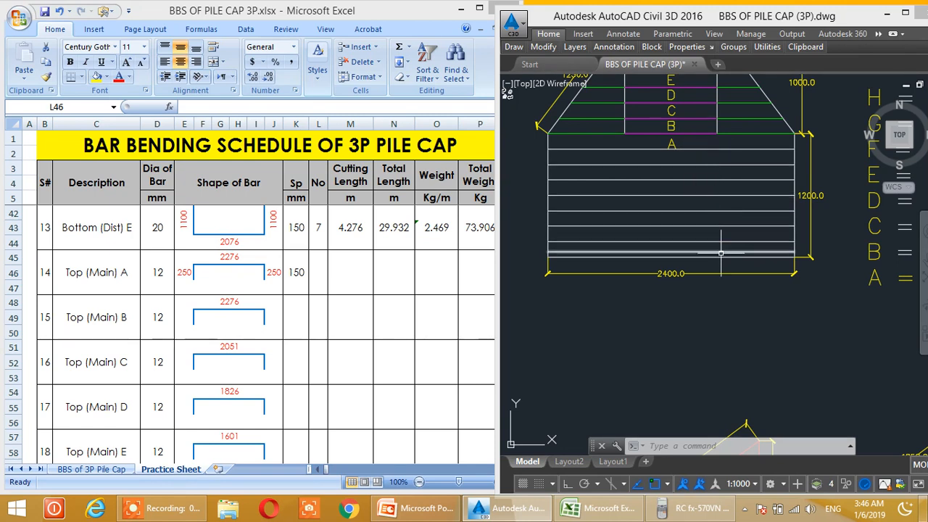
pyautogui.moveTo(715, 216); pyautogui.dragTo(680, 234, button='middle')
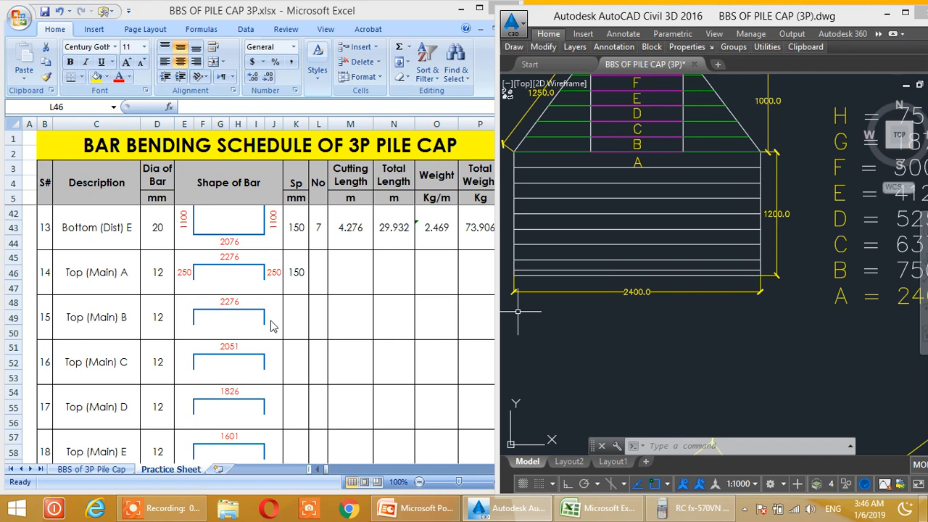
# Back in the Excel schedule, set the number of Top (Main) A bars to 8
pyautogui.click(318, 280)
pyautogui.write('8')
pyautogui.press('Return')
pyautogui.click(362, 293)
# Set the spacing of Top (Main) B to 150 mm and its number of bars to 1
pyautogui.click(303, 317)
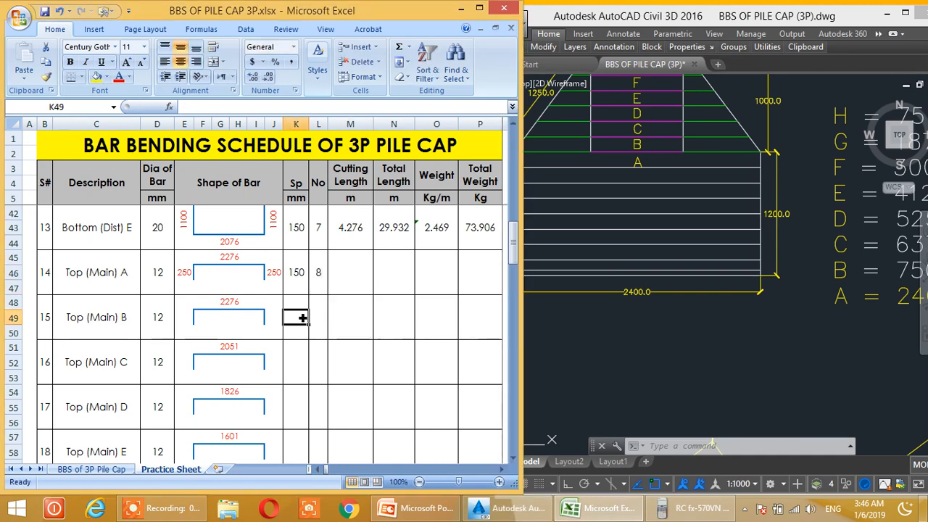
pyautogui.write('150')
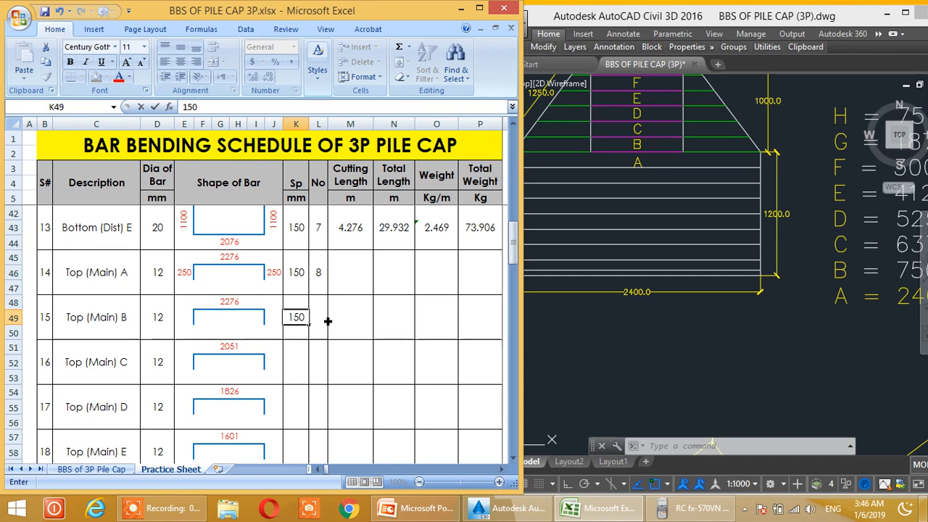
pyautogui.click(326, 320)
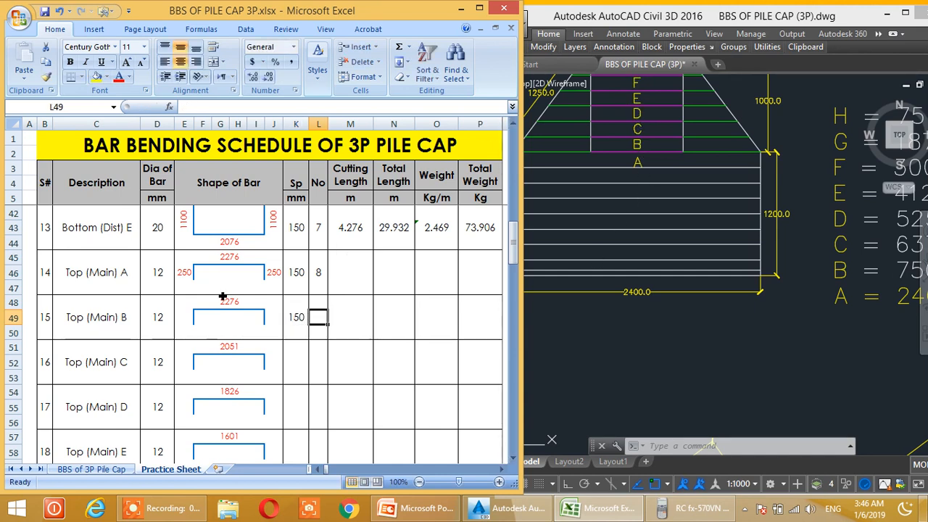
pyautogui.write('1')
pyautogui.press('Return')
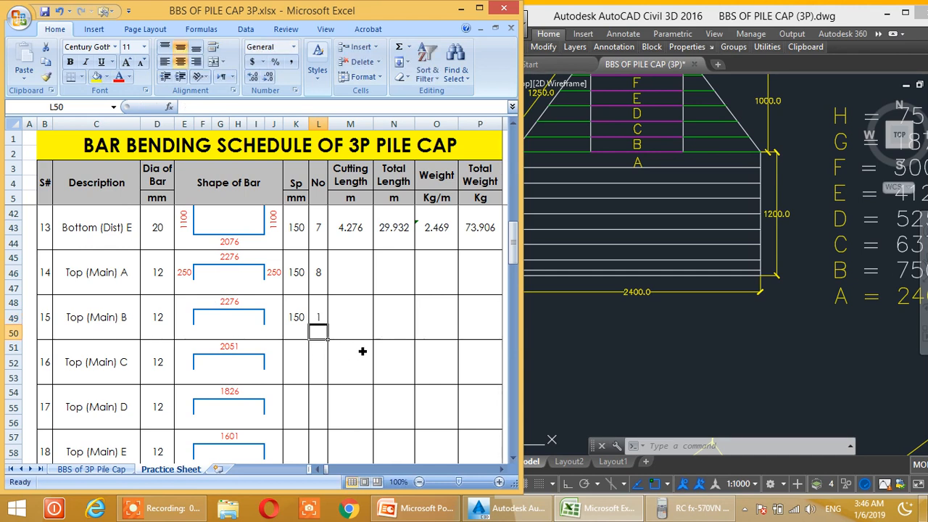
# Set both legs of the Top (Main) B bar shape to 250 mm
pyautogui.click(190, 322)
pyautogui.write('250')
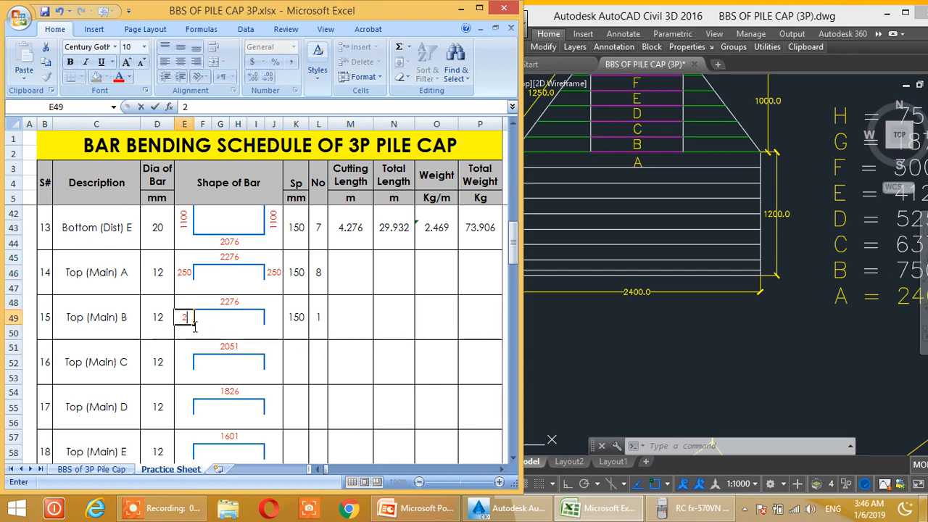
pyautogui.click(273, 318)
pyautogui.write('250')
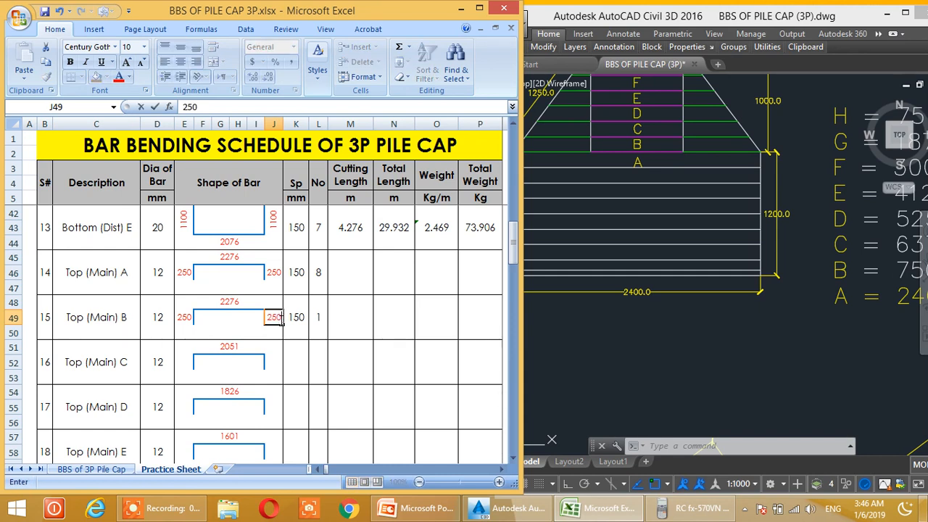
pyautogui.press('Return')
pyautogui.click(334, 343)
pyautogui.click(301, 322)
pyautogui.click(326, 321)
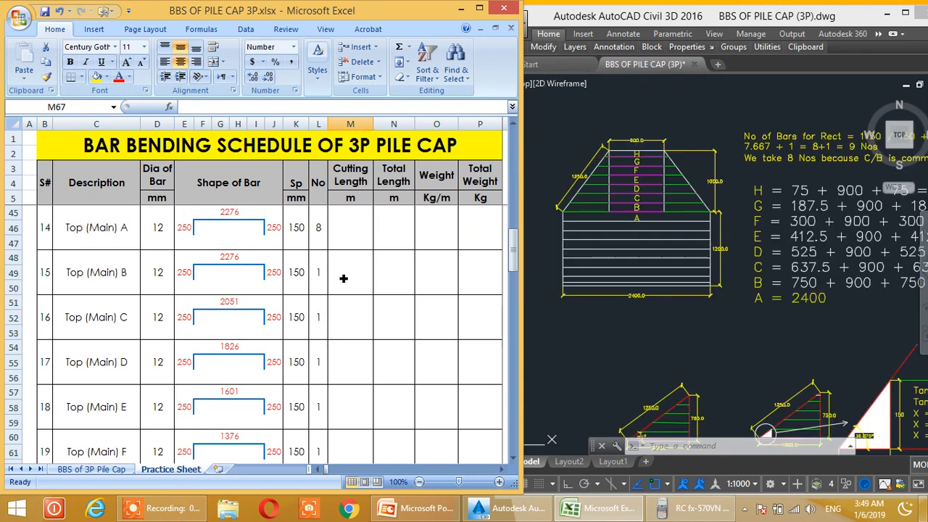
# Calculate the cutting length of Top (Main) A as the sum of its three bar segments, =J46+F45+E46
pyautogui.click(343, 278)
pyautogui.scroll(-1, 344, 275)
pyautogui.scroll(3, 337, 311)
pyautogui.click(351, 317)
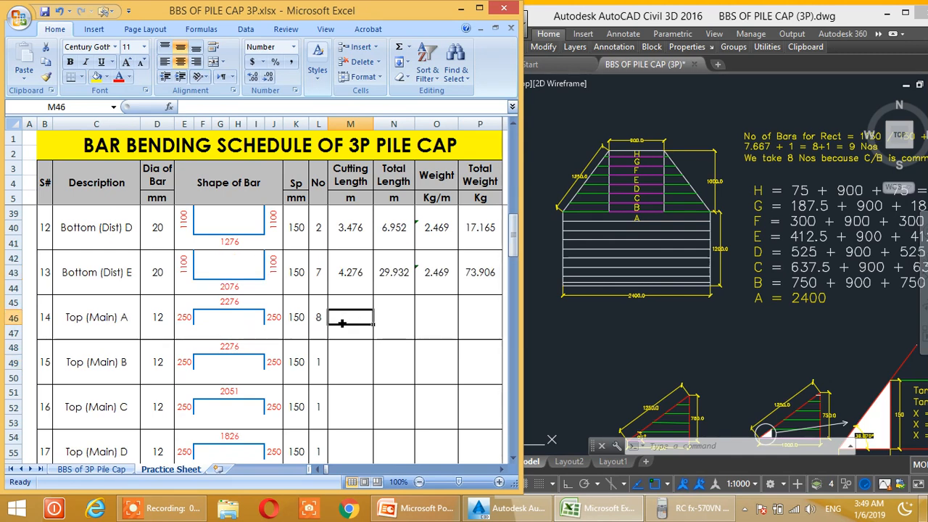
pyautogui.write('=')
pyautogui.click(273, 317)
pyautogui.write('+')
pyautogui.click(230, 305)
pyautogui.write('+')
pyautogui.click(190, 319)
pyautogui.press('Return')
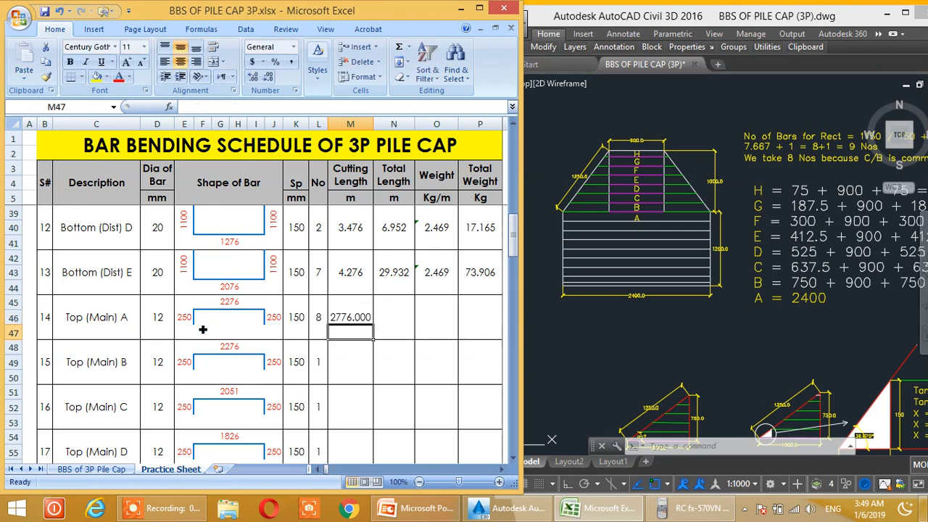
# Convert the cutting length of Top (Main) A to metres by changing its formula to =(J46+F45+E46)/1000
pyautogui.click(347, 319)
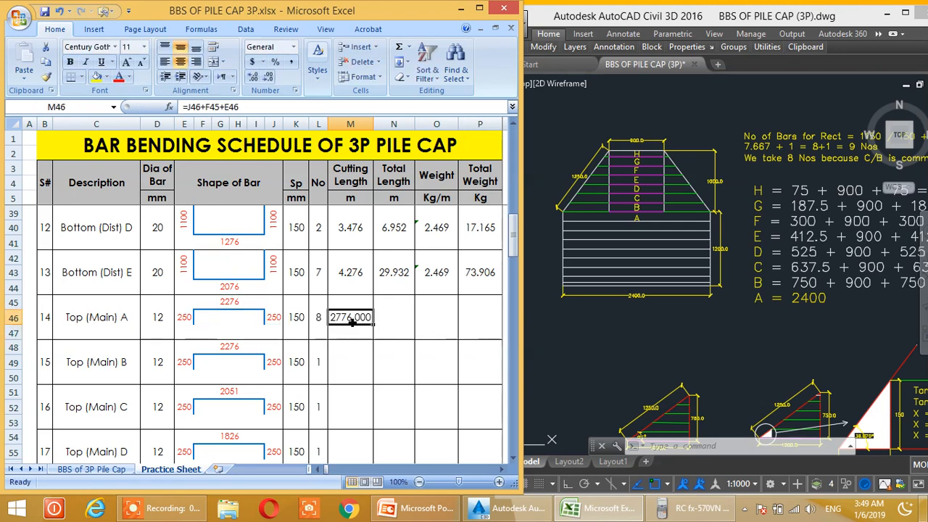
pyautogui.click(194, 107)
pyautogui.click(193, 109)
pyautogui.write('(')
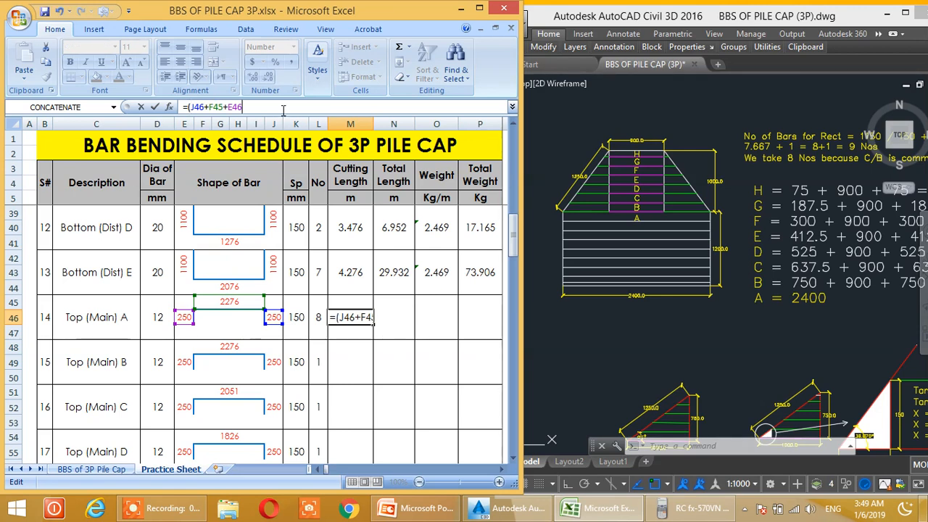
pyautogui.write(')/1000')
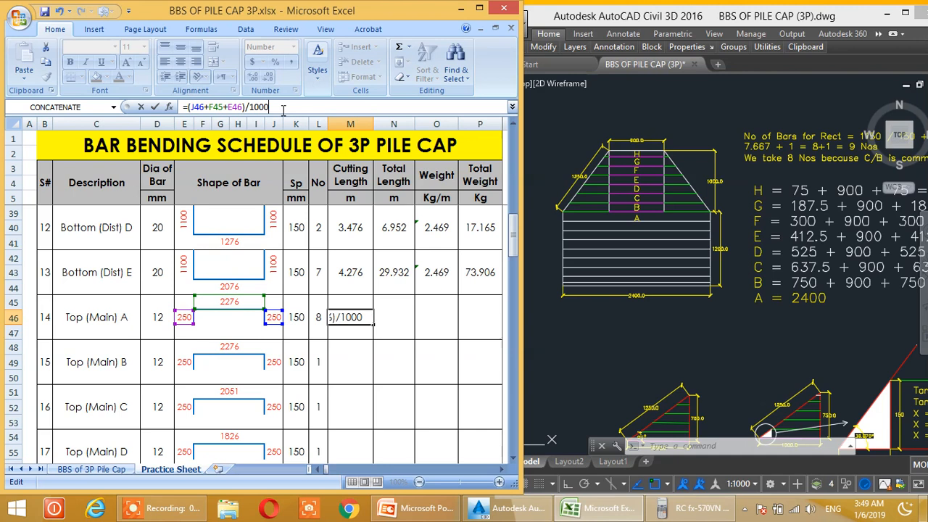
pyautogui.press('Return')
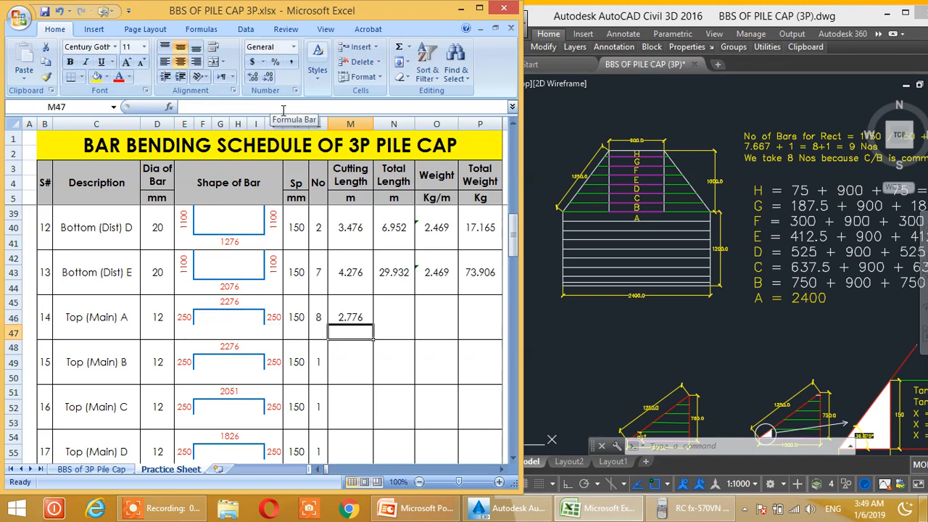
# Copy the total length, weight and total weight formulas from Bottom (Dist) E to Top (Main) A
pyautogui.click(395, 273)
pyautogui.click(394, 316)
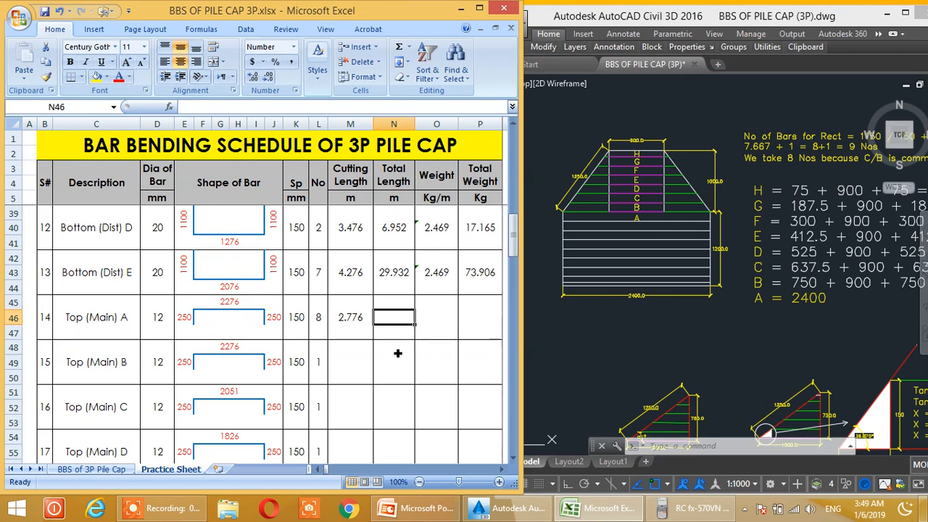
pyautogui.moveTo(383, 272); pyautogui.dragTo(478, 274)
pyautogui.hotkey('ctrl', 'c')
pyautogui.click(394, 316)
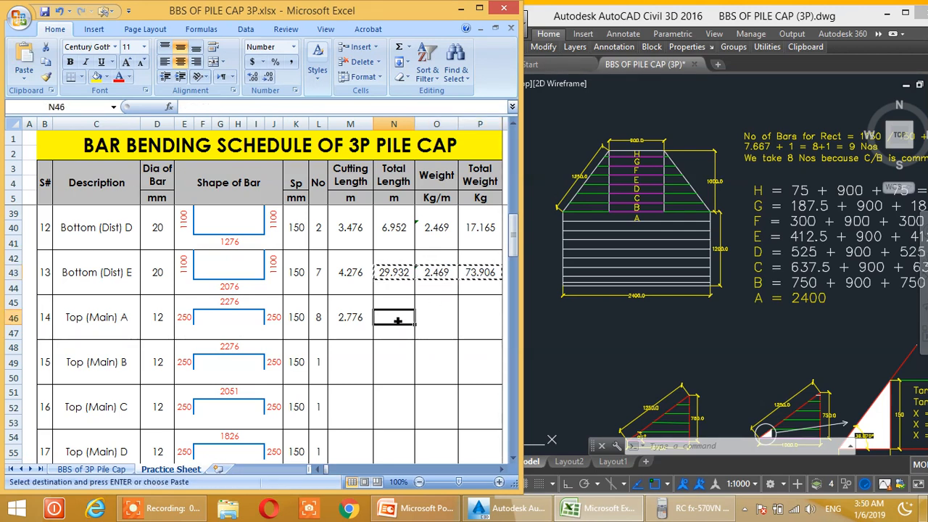
pyautogui.hotkey('ctrl', 'v')
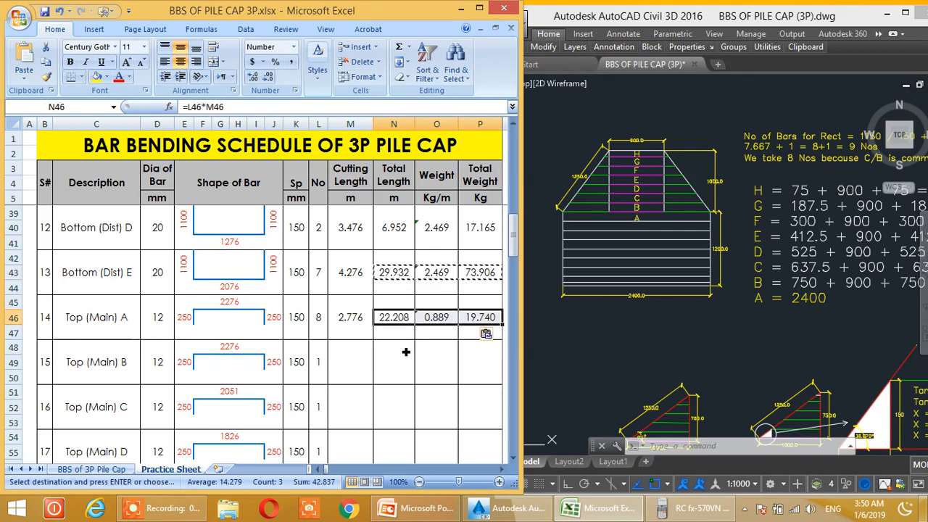
pyautogui.press('Escape')
pyautogui.click(421, 354)
pyautogui.click(404, 327)
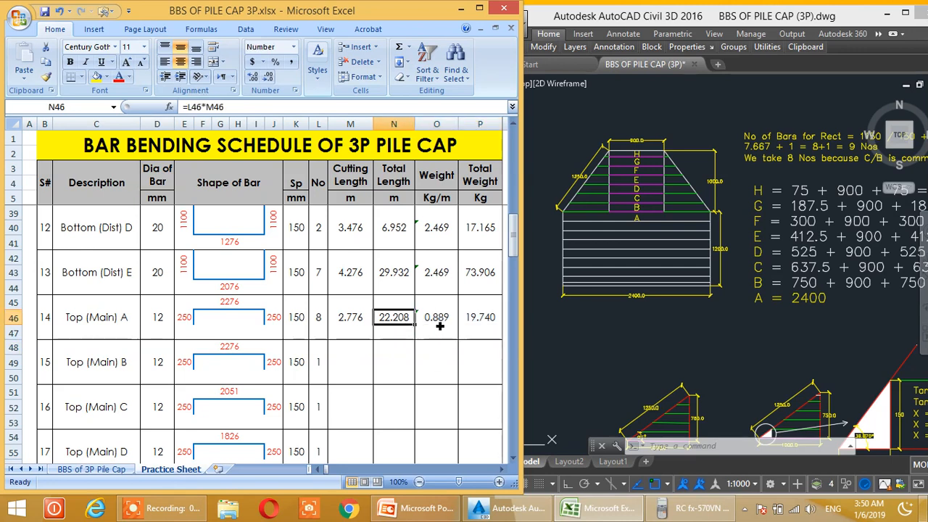
pyautogui.click(474, 374)
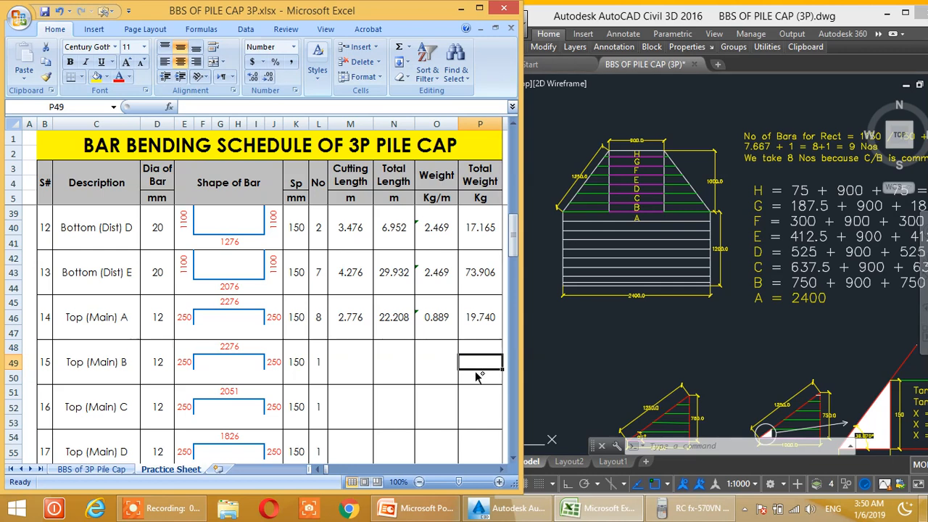
pyautogui.click(421, 378)
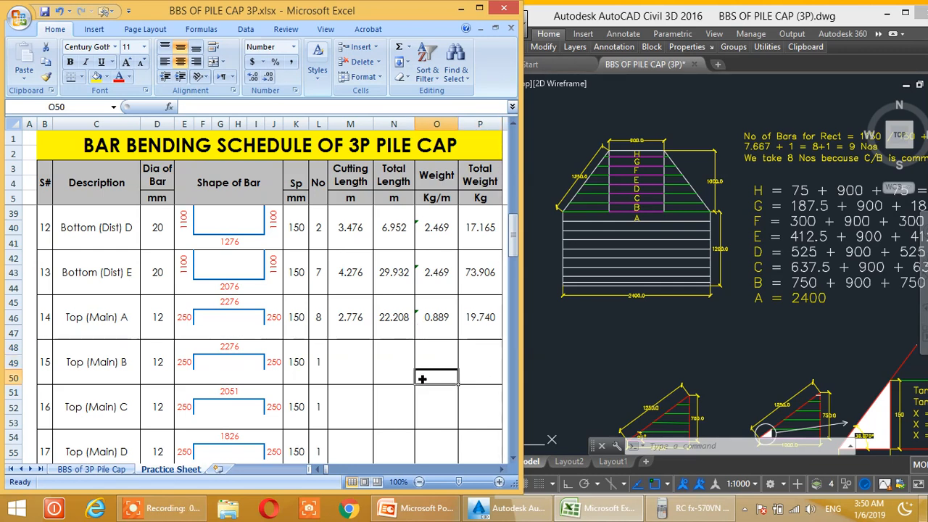
# Copy the cutting length, total length, weight and total weight formulas of Top (Main) A to Top (Main) B and C
pyautogui.moveTo(348, 321); pyautogui.dragTo(480, 319)
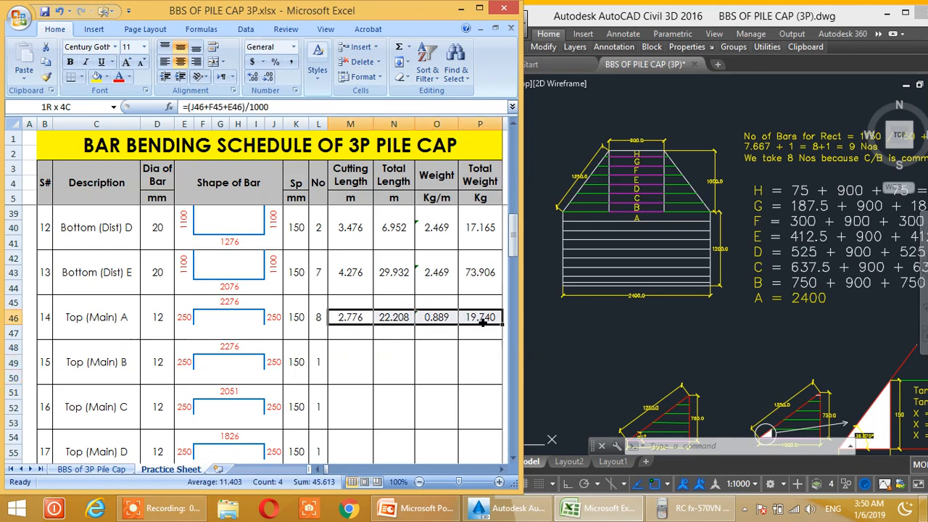
pyautogui.hotkey('ctrl', 'c')
pyautogui.click(351, 365)
pyautogui.hotkey('ctrl', 'v')
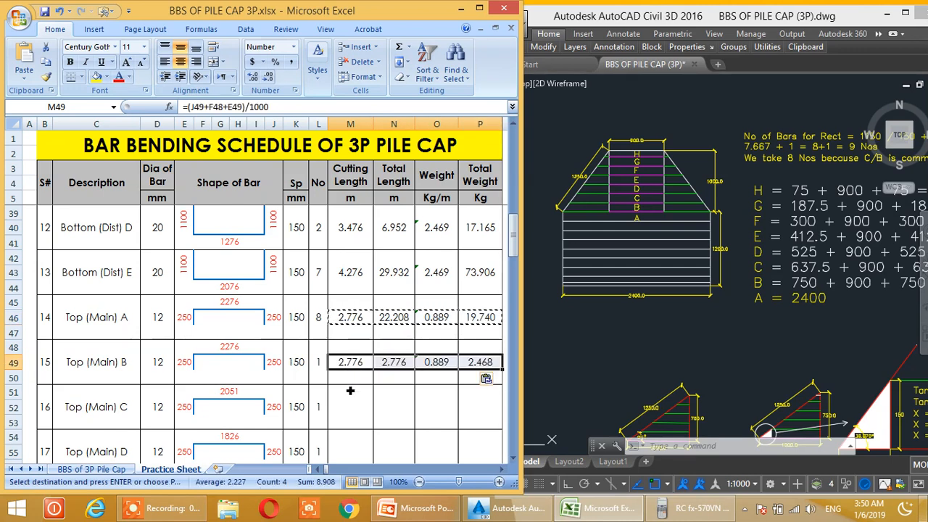
pyautogui.click(346, 409)
pyautogui.hotkey('ctrl', 'v')
# Paste the copied length and weight formulas into the Top (Main) D and E rows
pyautogui.scroll(-2, 342, 362)
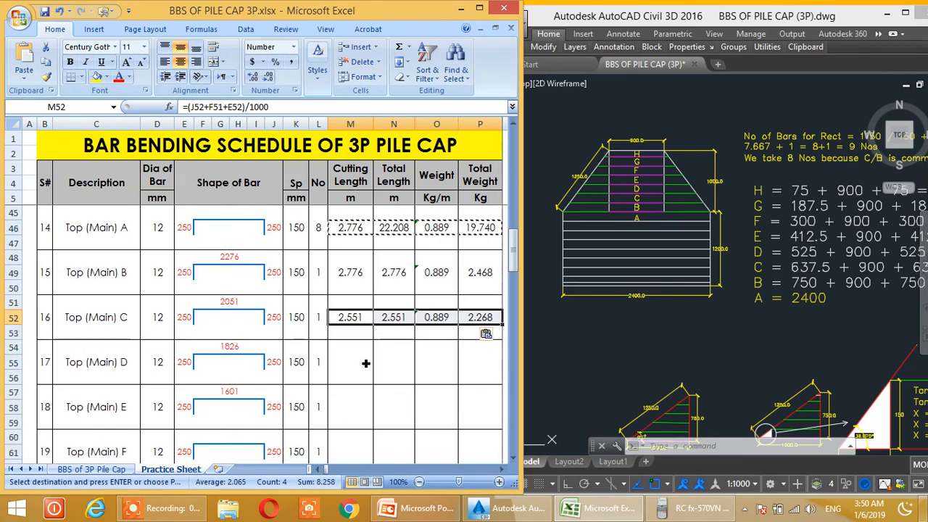
pyautogui.click(341, 357)
pyautogui.hotkey('ctrl', 'v')
pyautogui.click(353, 407)
pyautogui.hotkey('ctrl', 'v')
# Paste the copied length and weight formulas into the Top (Main) F, G and H rows
pyautogui.scroll(-2, 366, 370)
pyautogui.click(356, 363)
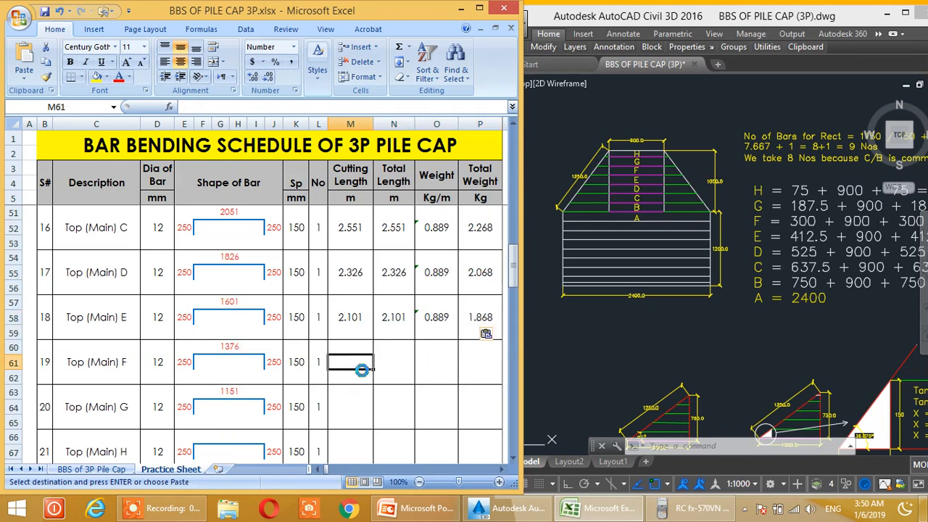
pyautogui.hotkey('ctrl', 'v')
pyautogui.click(351, 407)
pyautogui.hotkey('ctrl', 'v')
pyautogui.scroll(-2, 368, 364)
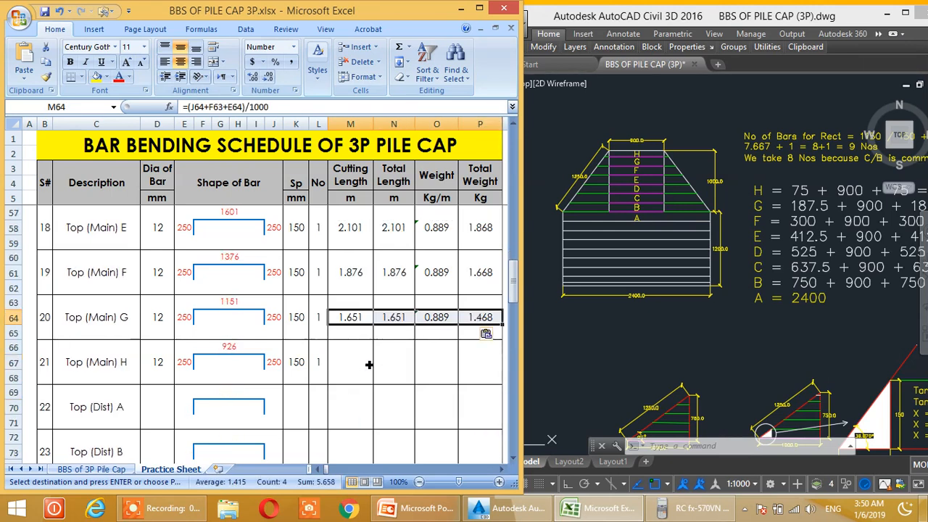
pyautogui.click(359, 361)
pyautogui.hotkey('ctrl', 'v')
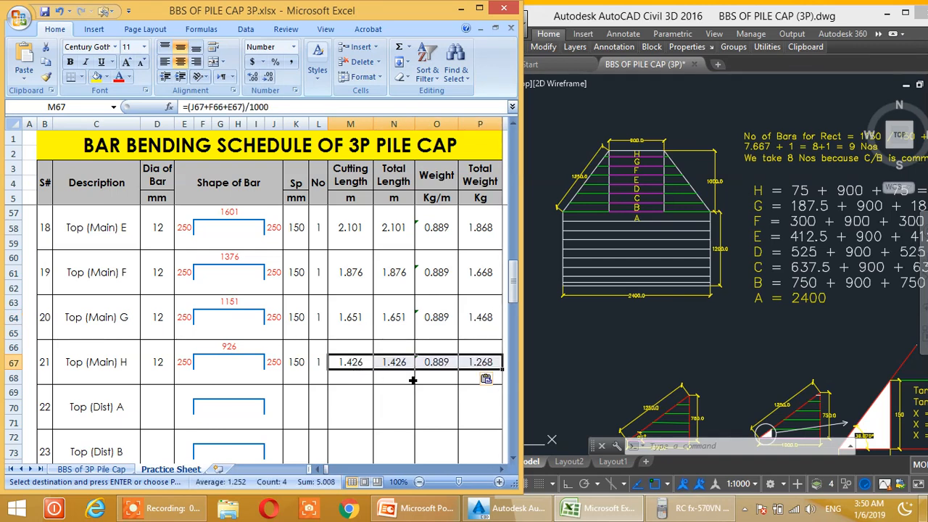
pyautogui.press('Escape')
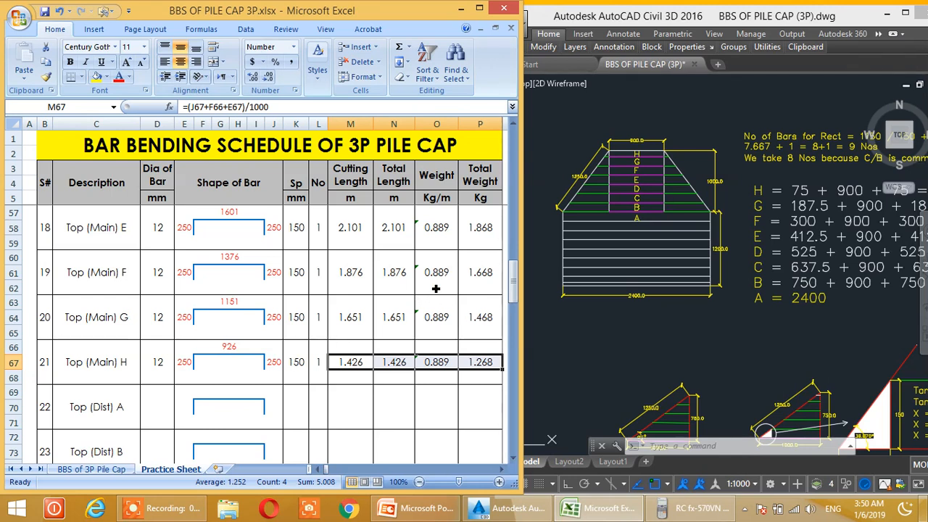
# Go to the Top (Dist) rows, and examine the distribution bars' cut lengths without cover in the AutoCAD drawing
pyautogui.scroll(-3, 435, 288)
pyautogui.click(294, 320)
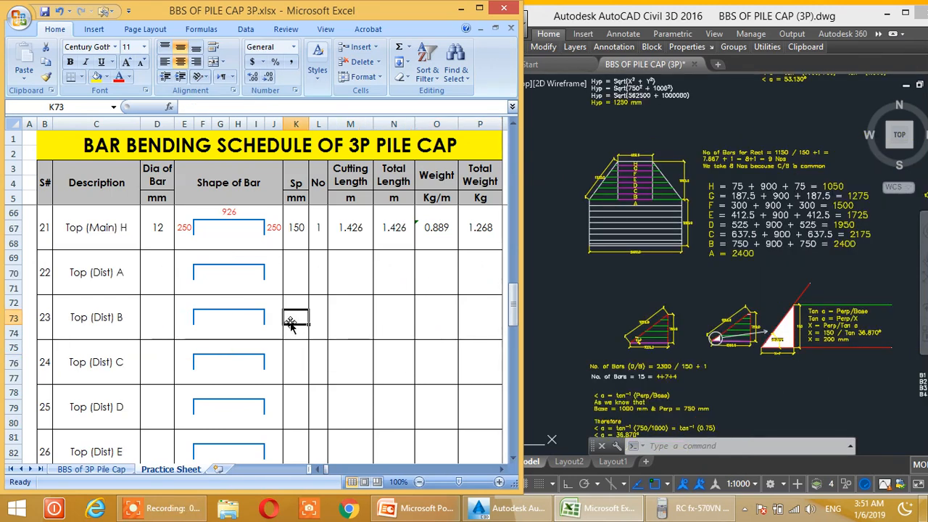
pyautogui.click(349, 324)
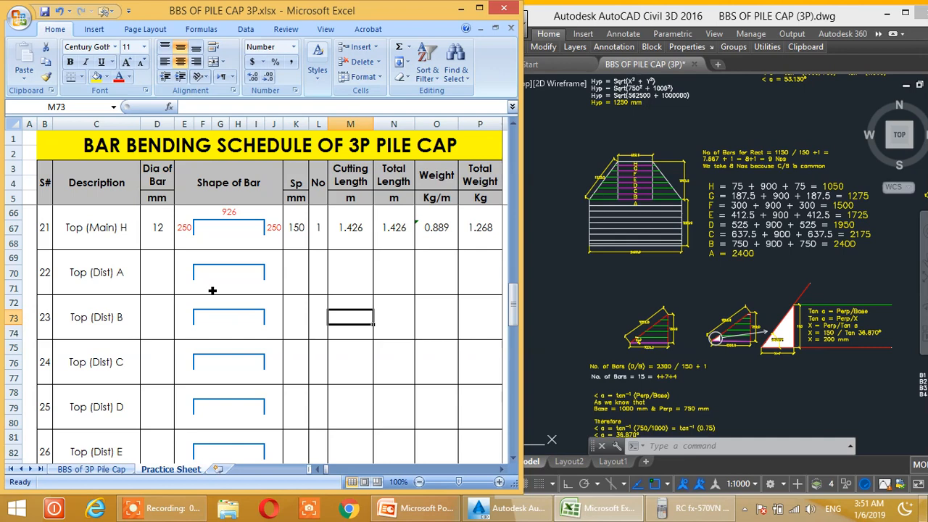
pyautogui.click(233, 303)
pyautogui.click(276, 287)
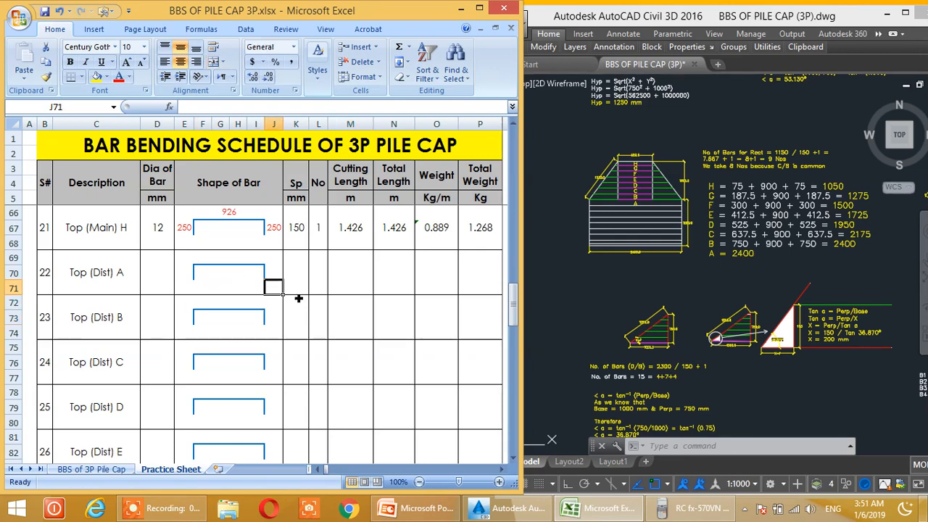
pyautogui.click(736, 275)
pyautogui.scroll(-2, 753, 266)
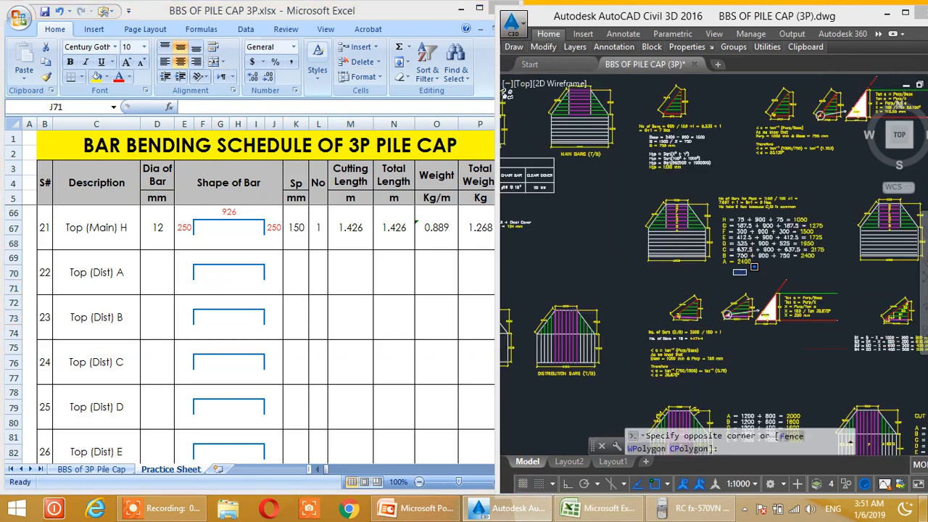
pyautogui.moveTo(706, 341); pyautogui.dragTo(750, 271, button='middle')
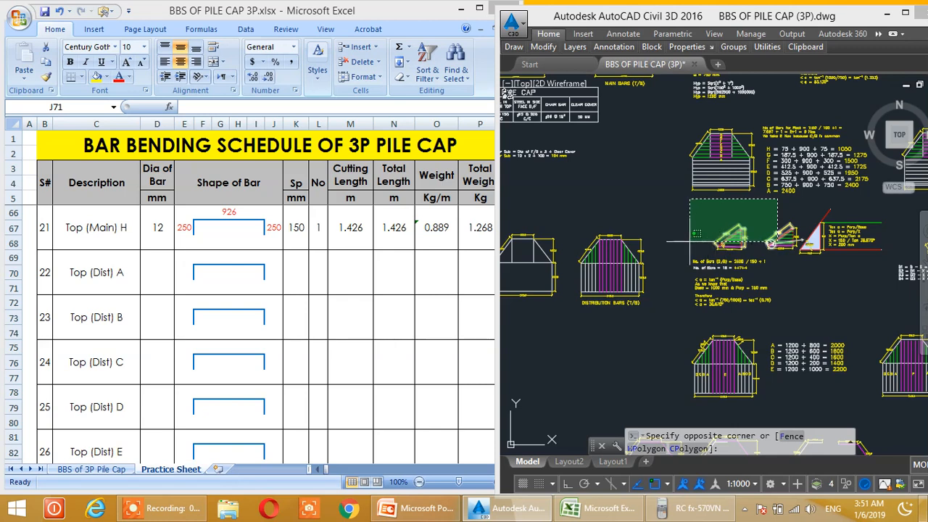
pyautogui.press('Escape')
pyautogui.press('Escape')
pyautogui.moveTo(913, 362); pyautogui.dragTo(729, 274, button='middle')
pyautogui.scroll(3, 728, 269)
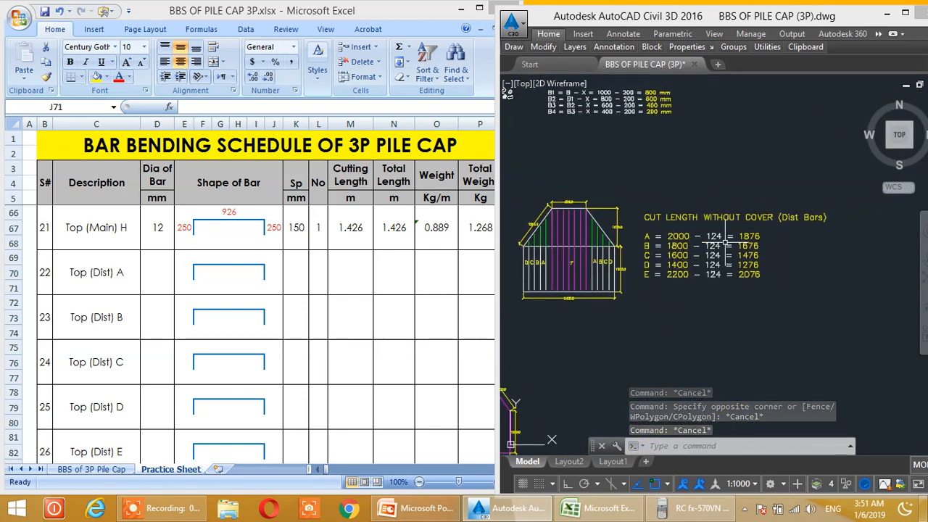
pyautogui.scroll(2, 712, 255)
pyautogui.moveTo(712, 255); pyautogui.dragTo(760, 251, button='middle')
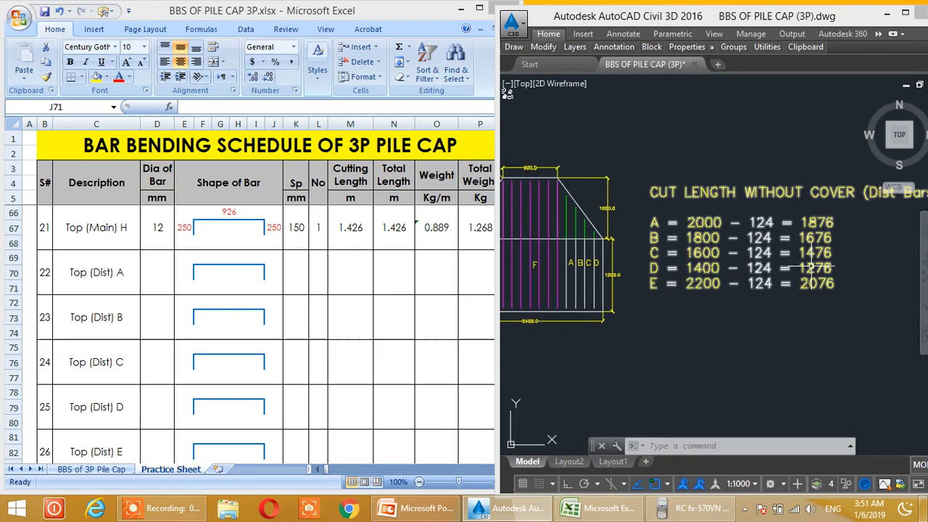
# In the Excel schedule, set the bar diameter of Top (Dist) A to 12 mm and its horizontal bar segment to 1876
pyautogui.click(224, 260)
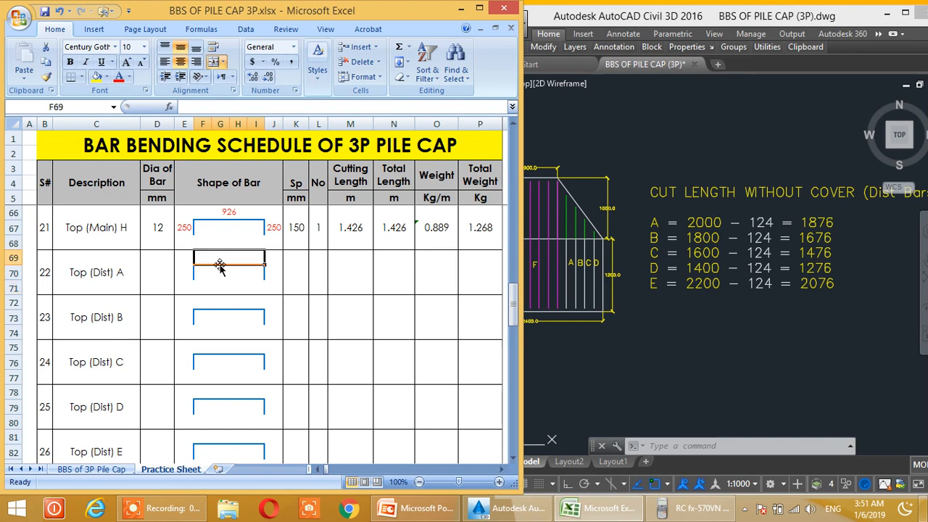
pyautogui.click(166, 274)
pyautogui.write('12')
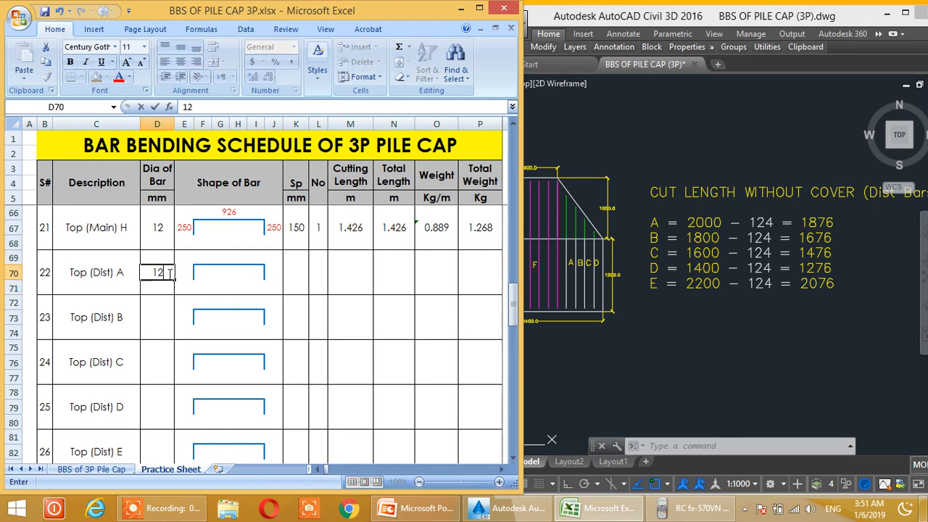
pyautogui.press('Up')
pyautogui.write('1876')
pyautogui.press('Return')
# Set the horizontal bar segment of Top (Dist) B to 1676 and that of Top (Dist) C to 1476
pyautogui.press('Return')
pyautogui.press('Return')
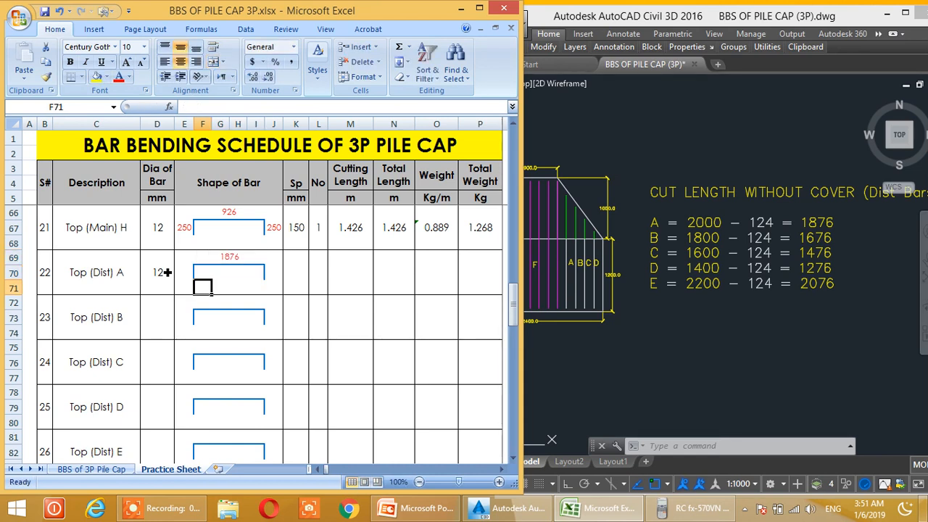
pyautogui.write('1676')
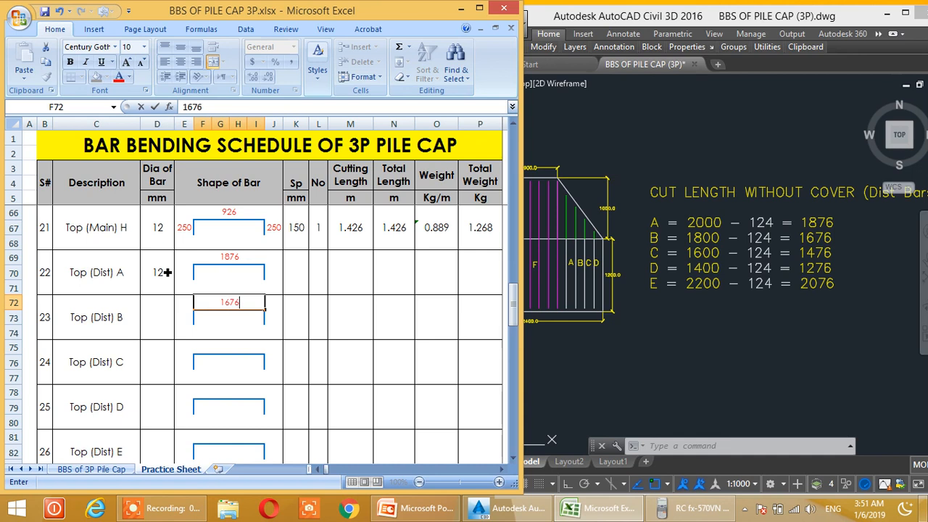
pyautogui.press('Return')
pyautogui.press('Return')
pyautogui.press('Return')
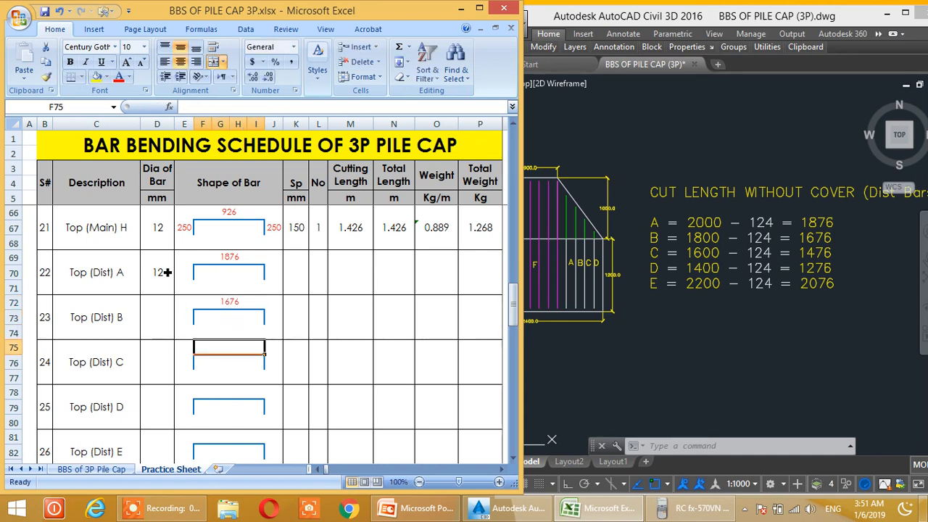
pyautogui.write('1476')
pyautogui.press('Return')
# Set both legs of the Top (Dist) A bar shape to 250 mm
pyautogui.press('Up')
pyautogui.press('Up')
pyautogui.press('Up')
pyautogui.press('Up')
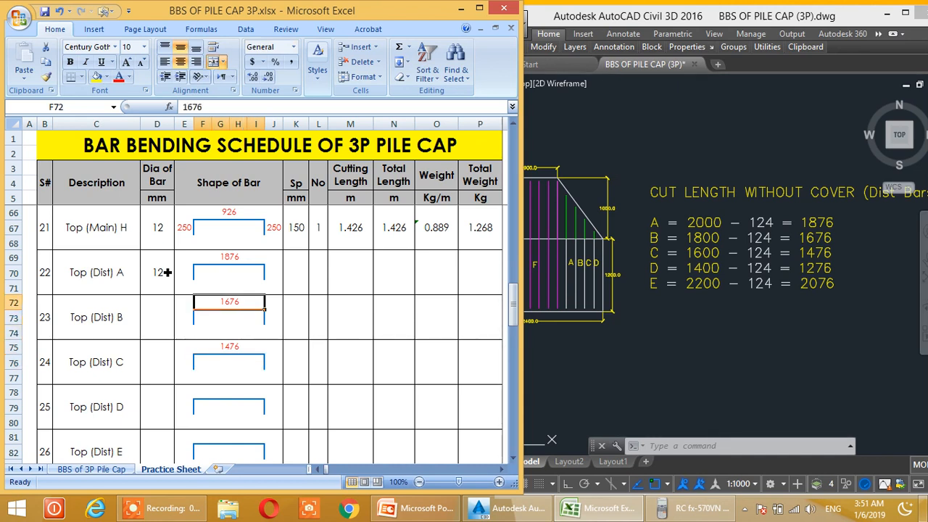
pyautogui.press('Up')
pyautogui.press('Left')
pyautogui.press('Up')
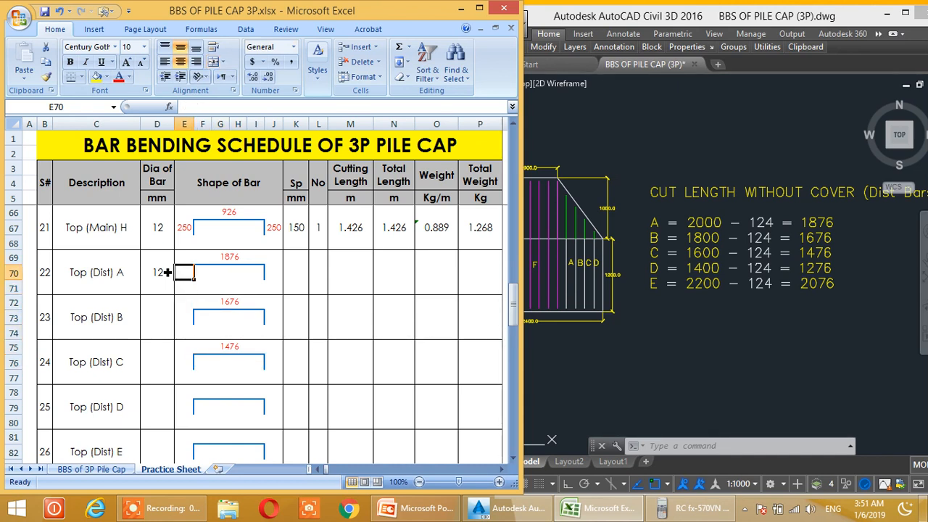
pyautogui.write('250')
pyautogui.press('Right')
pyautogui.press('Right')
pyautogui.press('Right')
pyautogui.press('Right')
pyautogui.press('Right')
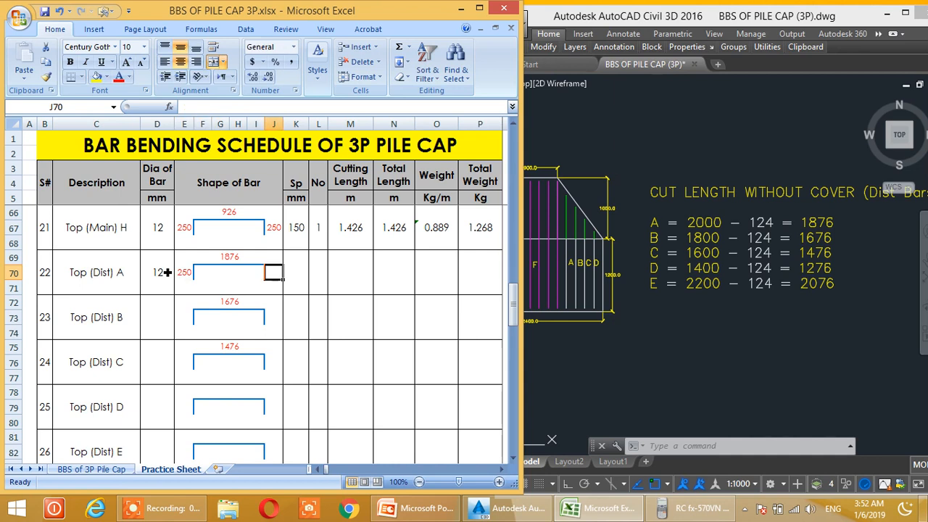
pyautogui.write('250')
# Set the spacing of Top (Dist) A to 150 mm
pyautogui.press('Right')
pyautogui.press('Right')
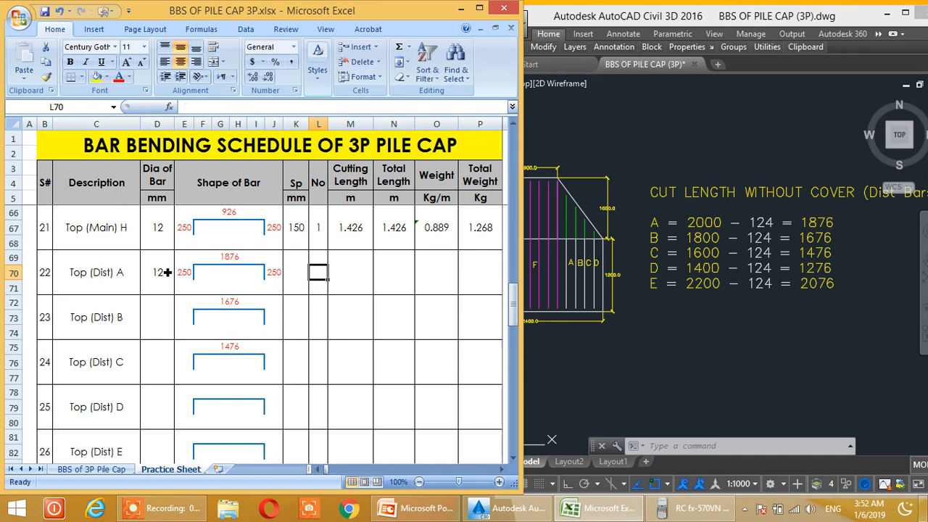
pyautogui.press('Left')
pyautogui.write('150')
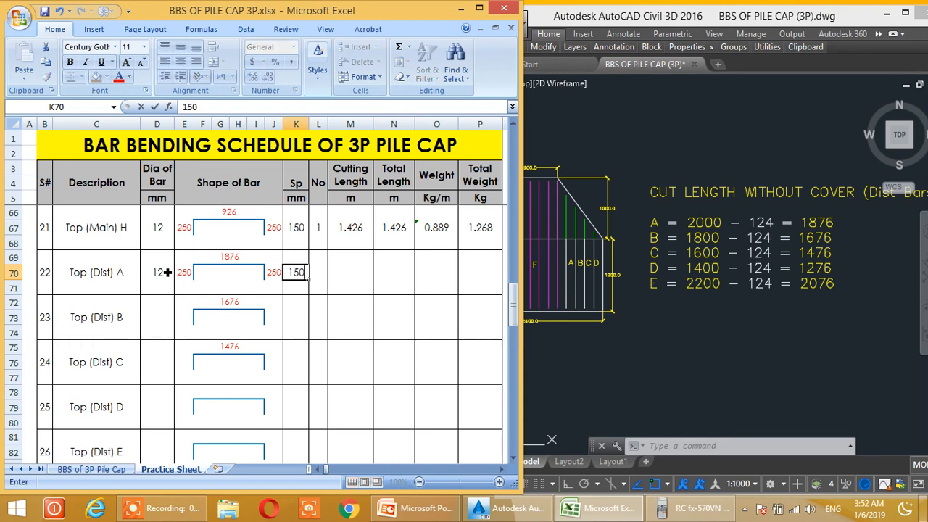
pyautogui.press('Right')
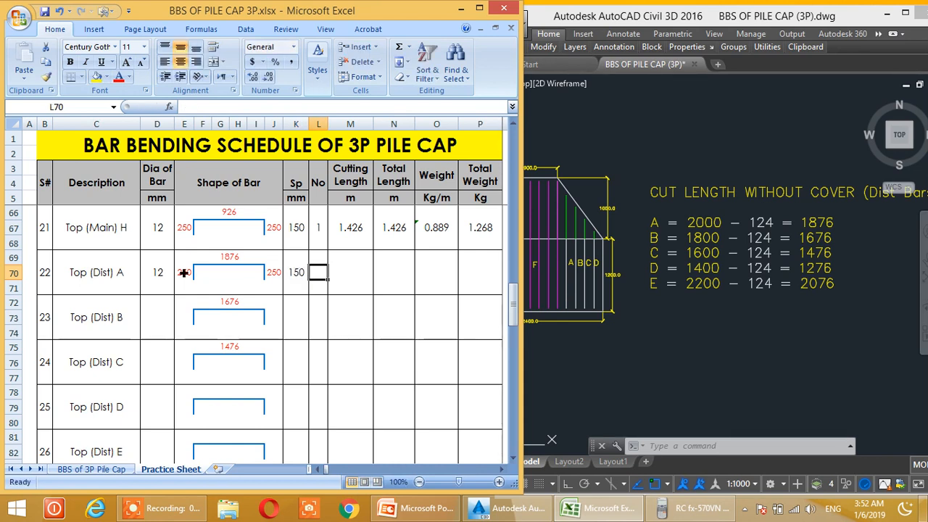
# Switch to the AutoCAD drawing and change the text label of the central magenta bars to E
pyautogui.click(670, 295)
pyautogui.scroll(-2, 611, 280)
pyautogui.moveTo(585, 281); pyautogui.dragTo(671, 280, button='middle')
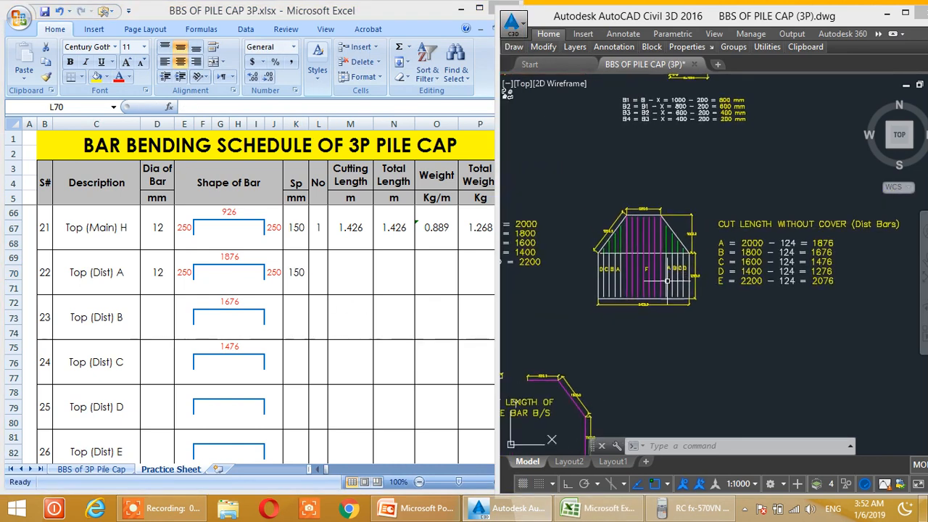
pyautogui.scroll(2, 667, 281)
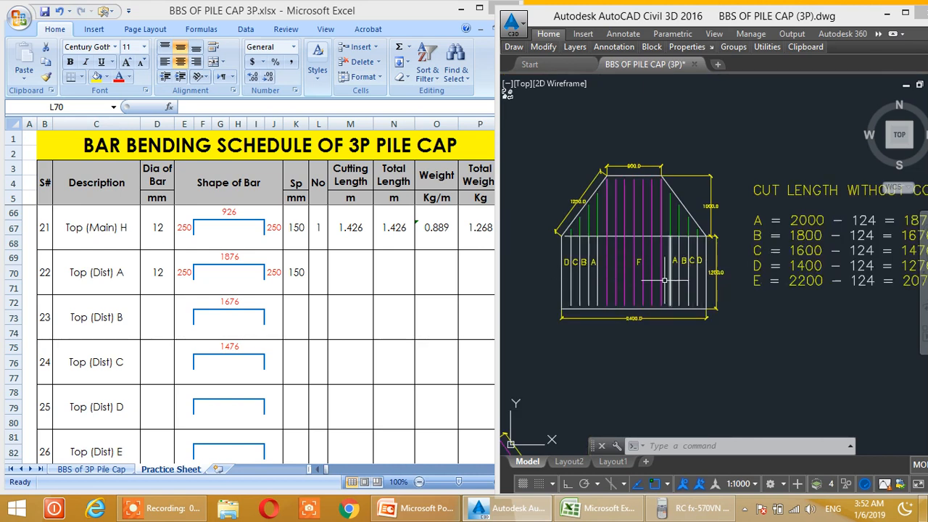
pyautogui.scroll(1, 605, 279)
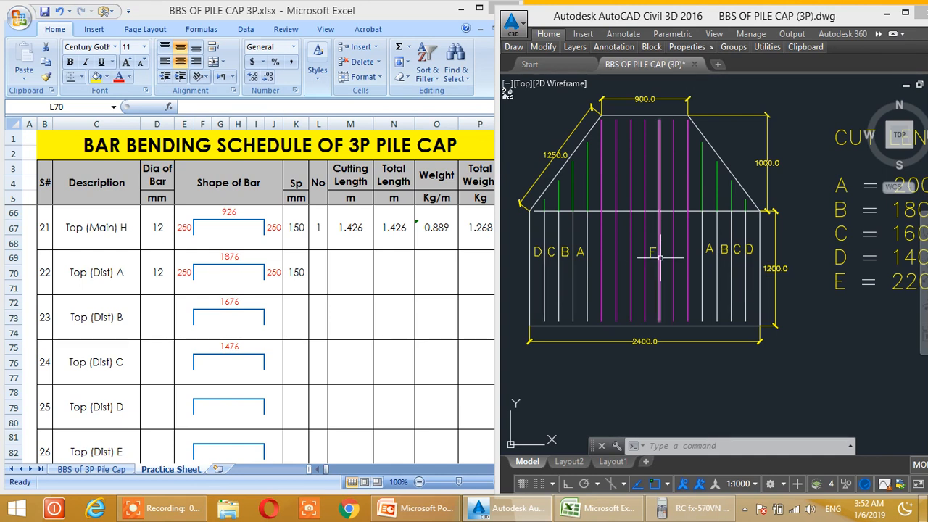
pyautogui.moveTo(652, 259); pyautogui.dragTo(654, 268, button='middle')
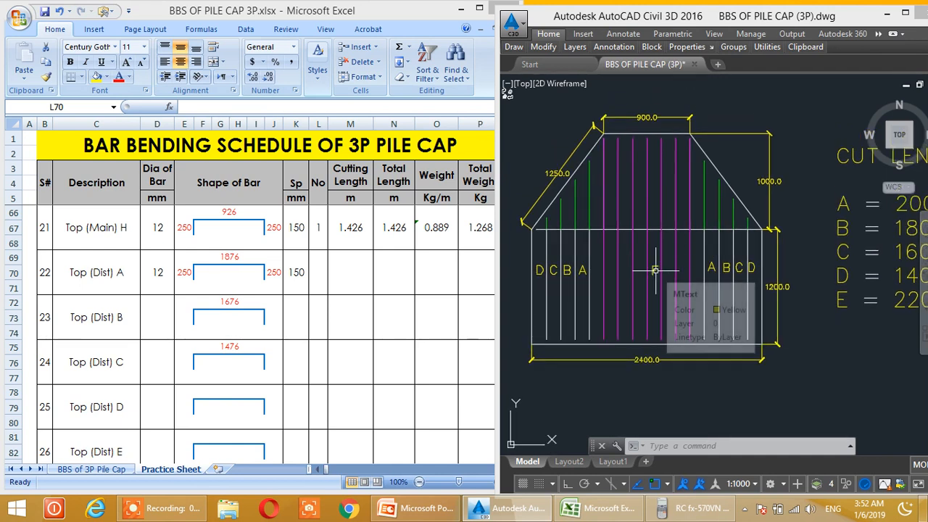
pyautogui.doubleClick(657, 268)
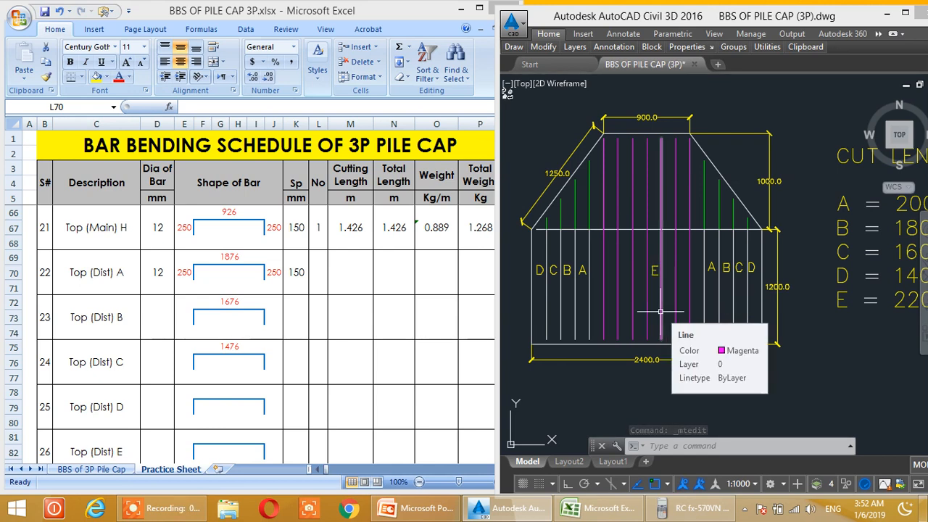
# Count the distribution bars in the AutoCAD plan and set the number of Top (Dist) A bars to 2 in the Excel schedule
pyautogui.scroll(2, 663, 286)
pyautogui.moveTo(641, 293); pyautogui.dragTo(666, 300, button='middle')
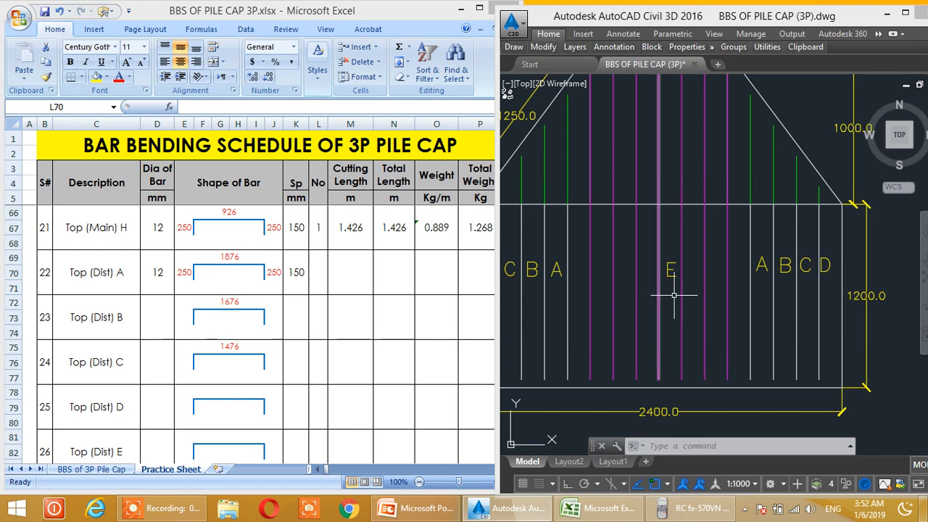
pyautogui.click(309, 312)
pyautogui.click(349, 277)
pyautogui.click(319, 274)
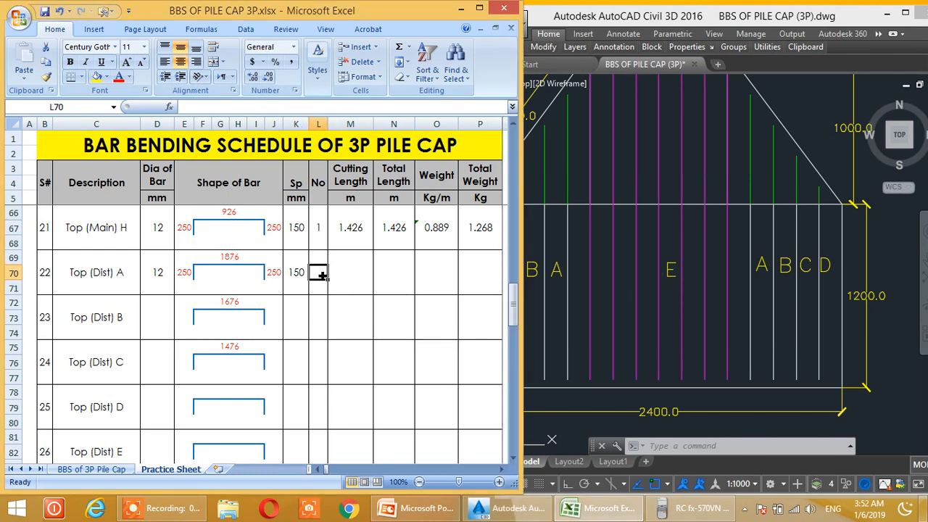
pyautogui.write('2')
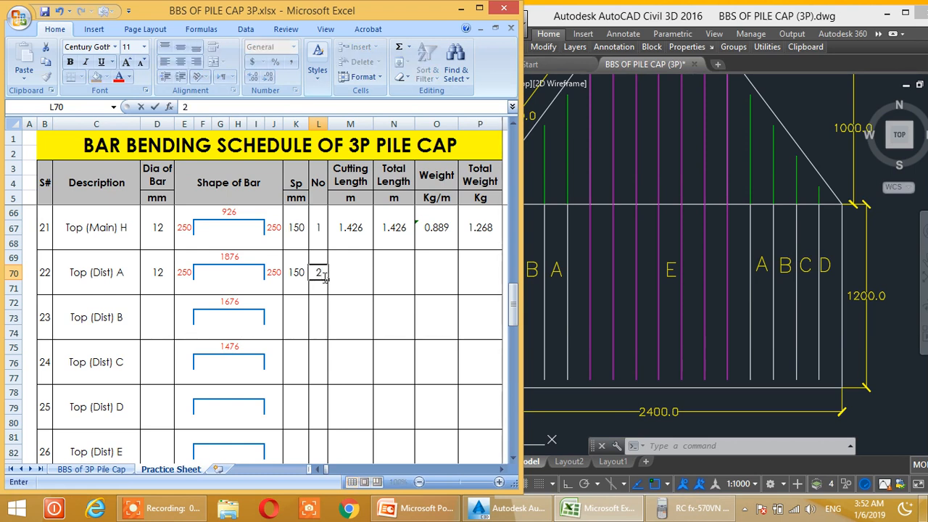
pyautogui.press('Return')
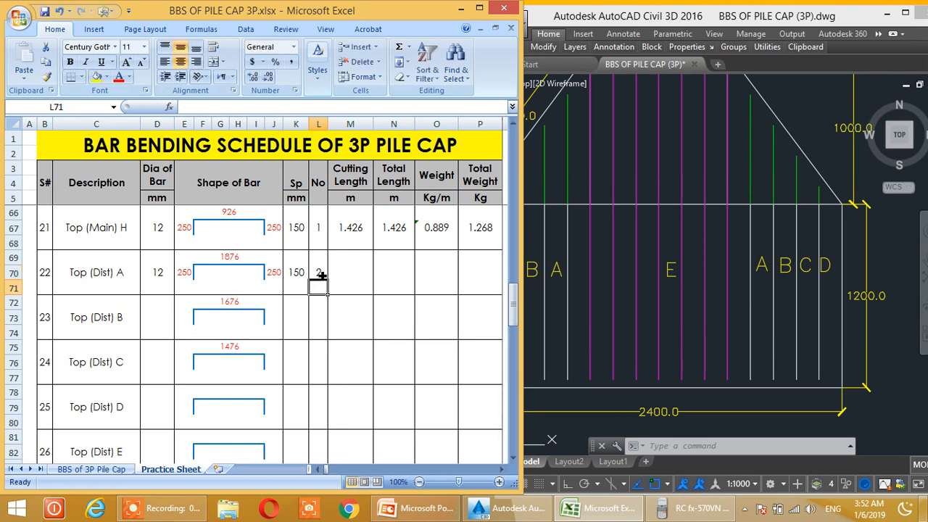
# Set the number of bars to 2 for each of Top (Dist) B, C and D
pyautogui.write('2')
pyautogui.press('Return')
pyautogui.write('2')
pyautogui.press('Return')
pyautogui.write('2')
pyautogui.press('Return')
# Set the number of Top (Dist) E bars to 7
pyautogui.press('Down')
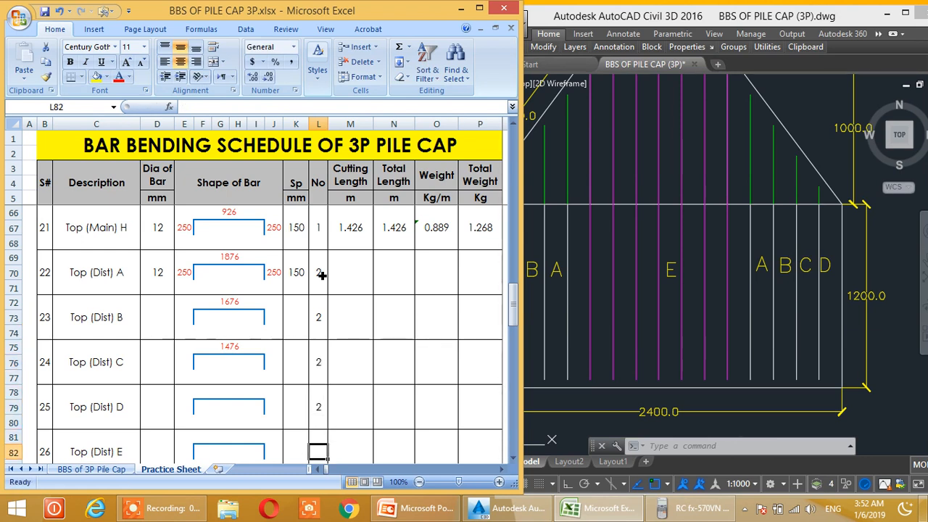
pyautogui.write('2')
pyautogui.press('BackSpace')
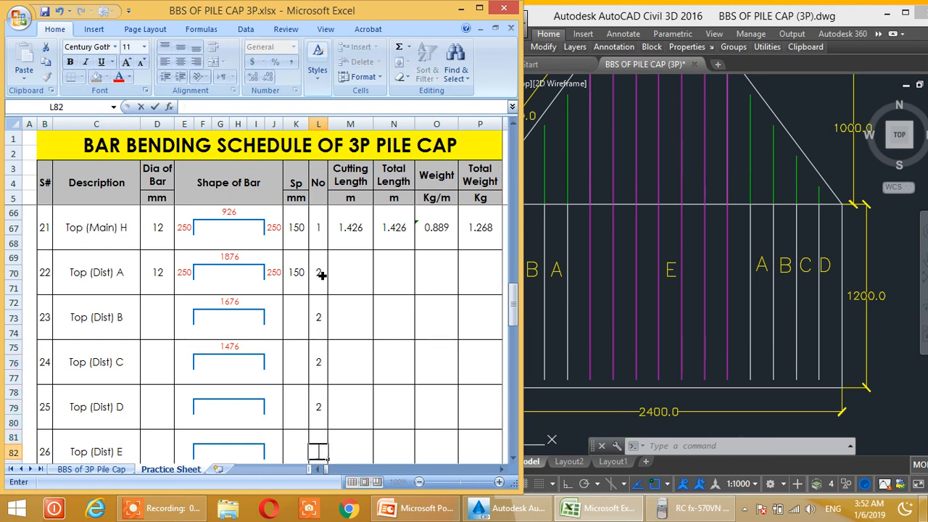
pyautogui.write('7')
pyautogui.press('Return')
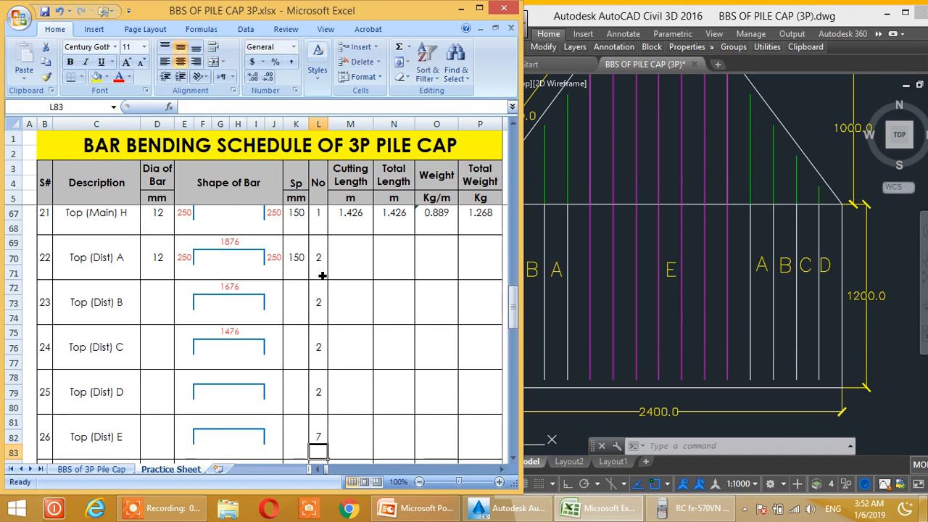
# Review the diameter, bar shape, spacing and number entries in the Top (Dist) A to E rows
pyautogui.click(300, 261)
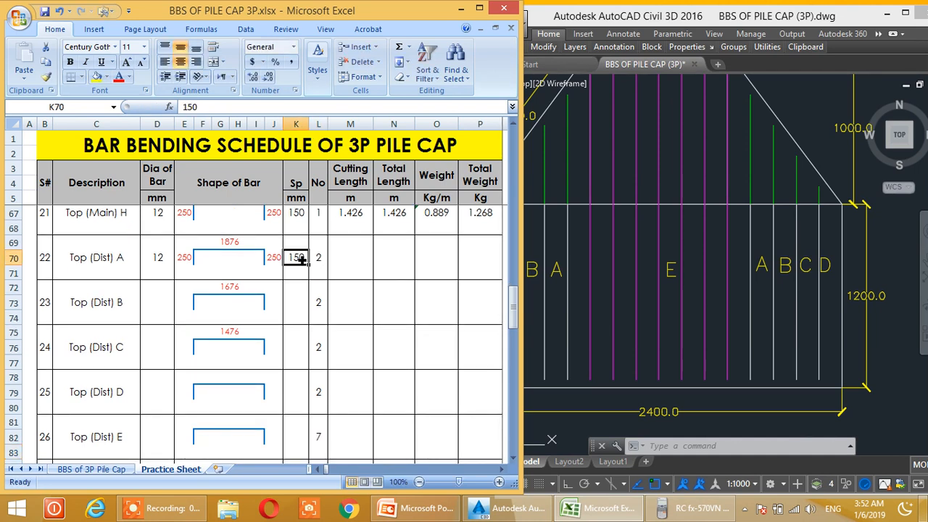
pyautogui.click(297, 302)
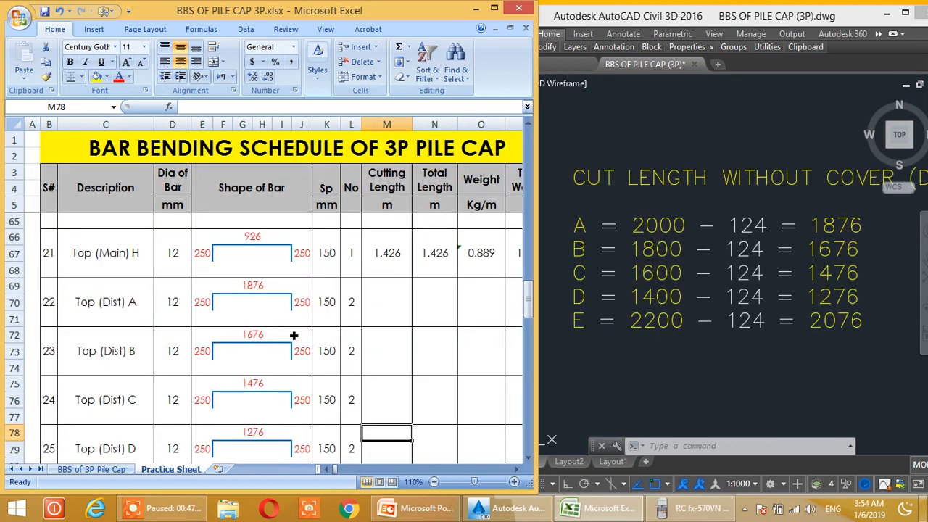
pyautogui.click(303, 319)
pyautogui.scroll(1, 345, 304)
pyautogui.scroll(-2, 257, 271)
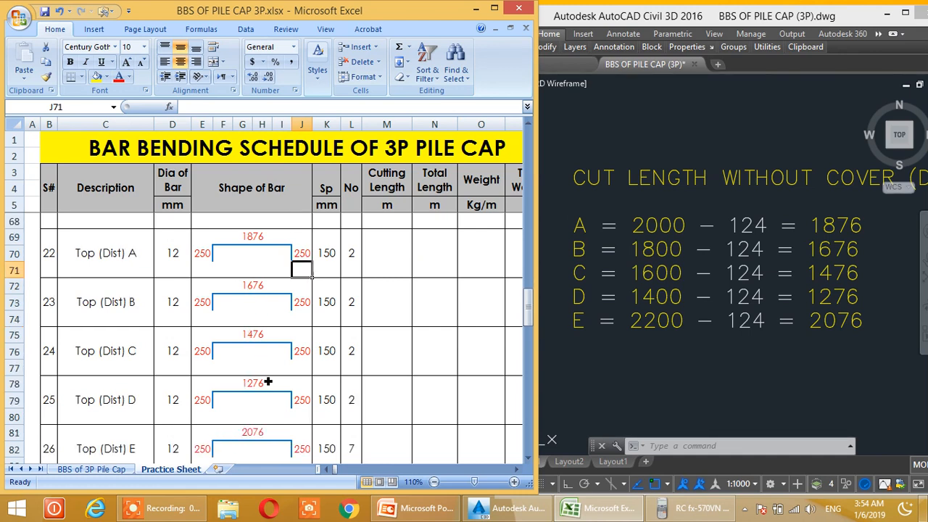
pyautogui.scroll(1, 268, 381)
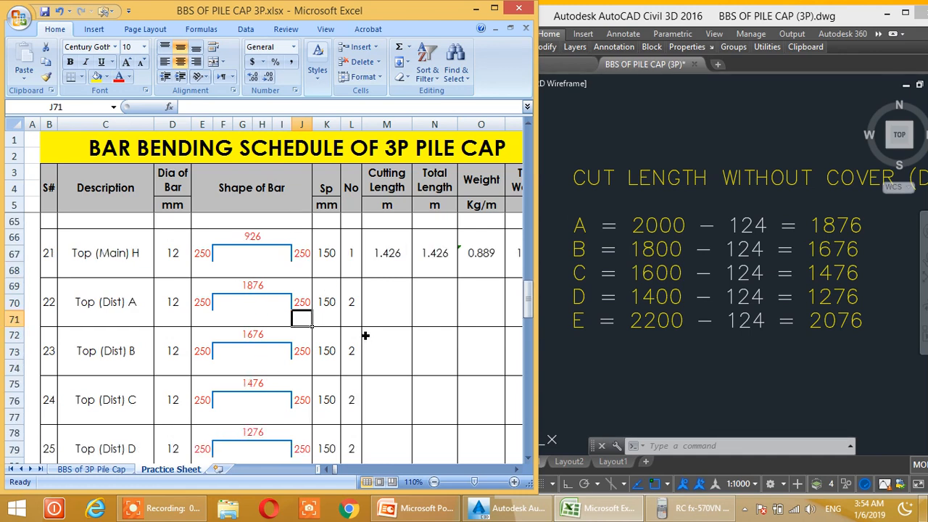
pyautogui.scroll(-1, 366, 336)
pyautogui.scroll(1, 364, 335)
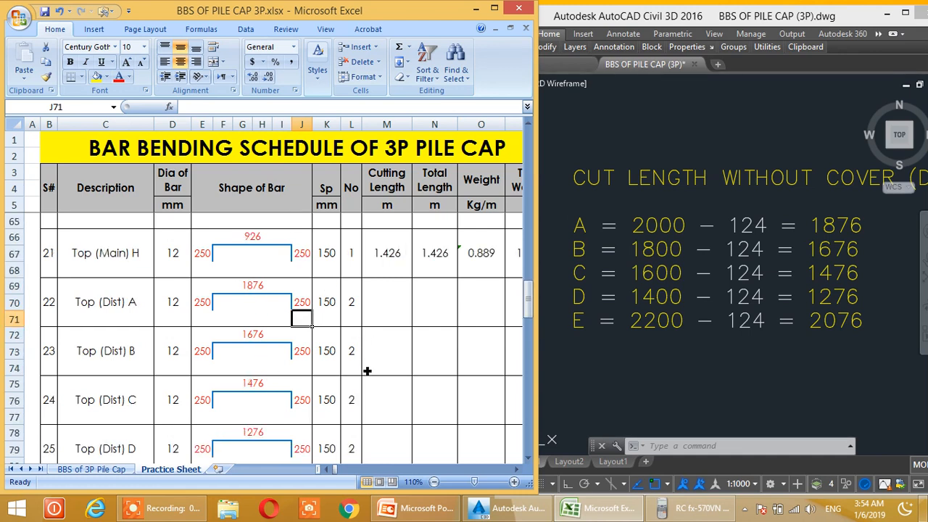
# Enter the cutting length formula =J70+F69+E70 for Top (Dist) A, summing both legs and the horizontal segment
pyautogui.click(386, 305)
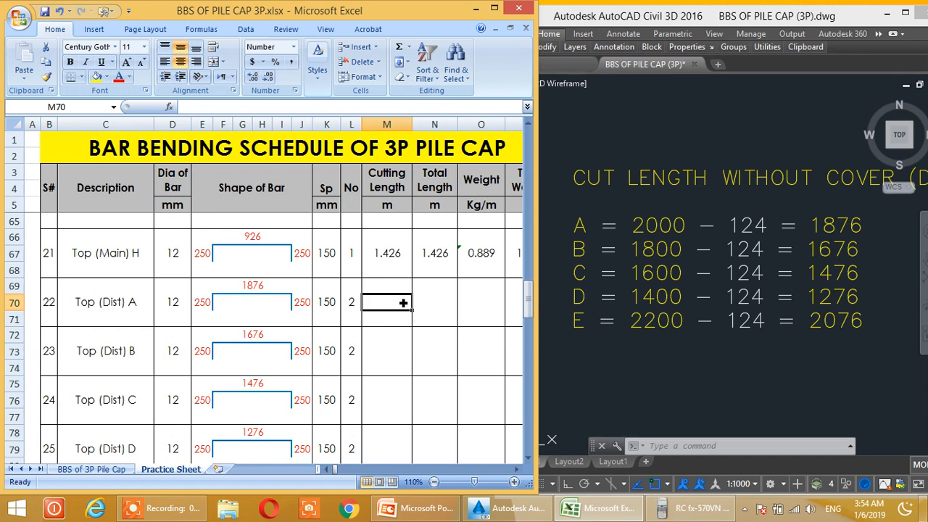
pyautogui.write('=')
pyautogui.click(302, 301)
pyautogui.write('+')
pyautogui.click(252, 289)
pyautogui.write('+')
pyautogui.click(205, 305)
pyautogui.press('Return')
pyautogui.click(467, 355)
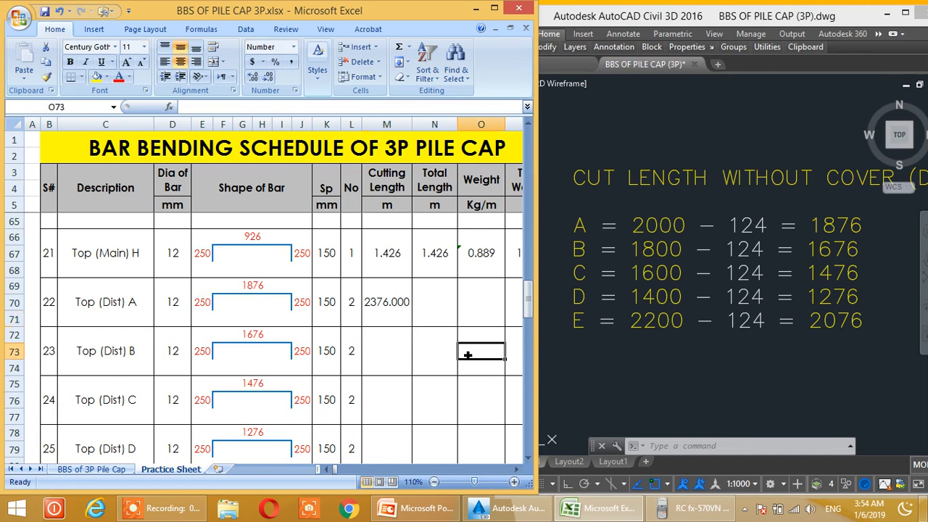
# Convert the Top (Dist) A cutting length to metres by changing its formula to =(J70+F69+E70)/1000
pyautogui.click(399, 310)
pyautogui.click(192, 107)
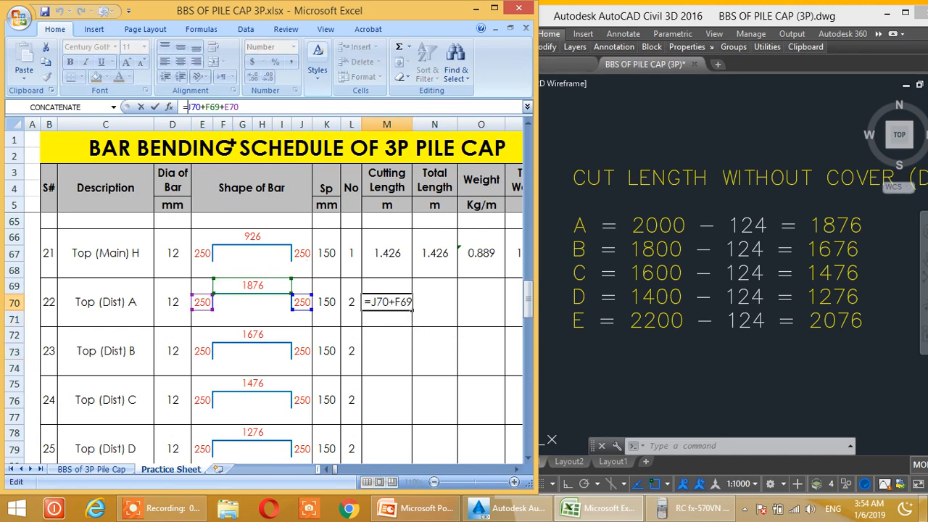
pyautogui.write('(')
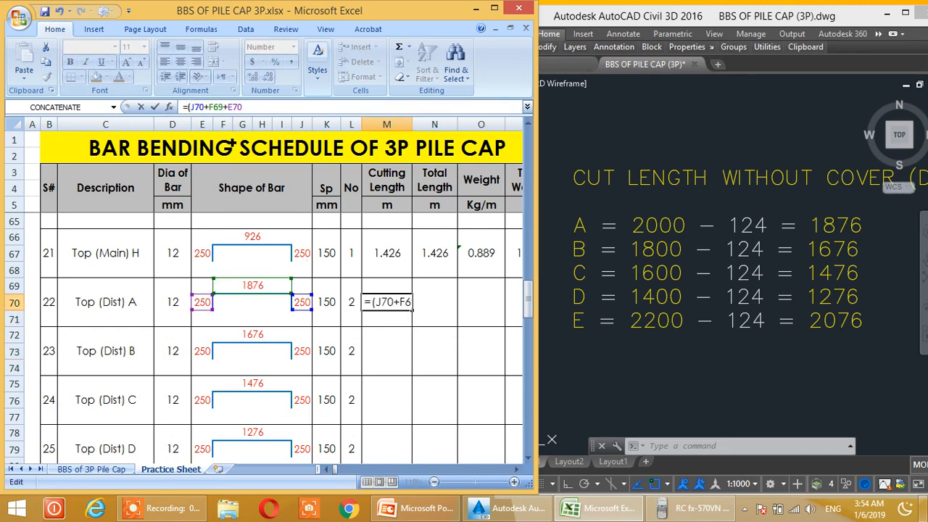
pyautogui.click(266, 108)
pyautogui.write(')/1000')
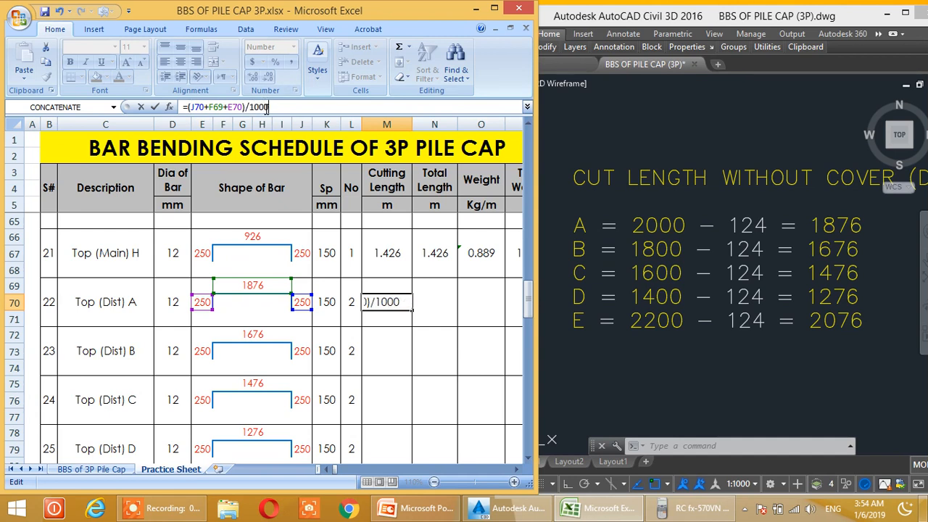
pyautogui.press('Return')
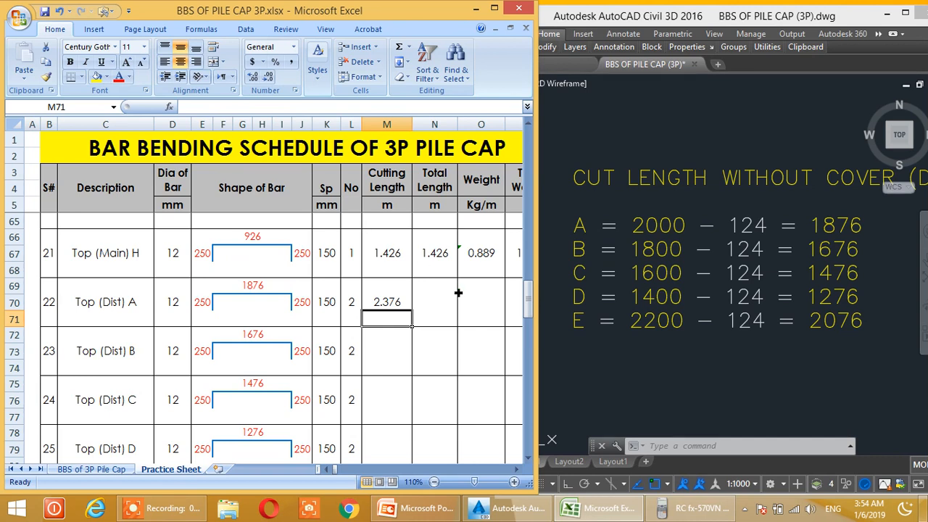
# Widen the Excel window so that the schedule's Total Weight column fits completely
pyautogui.click(455, 290)
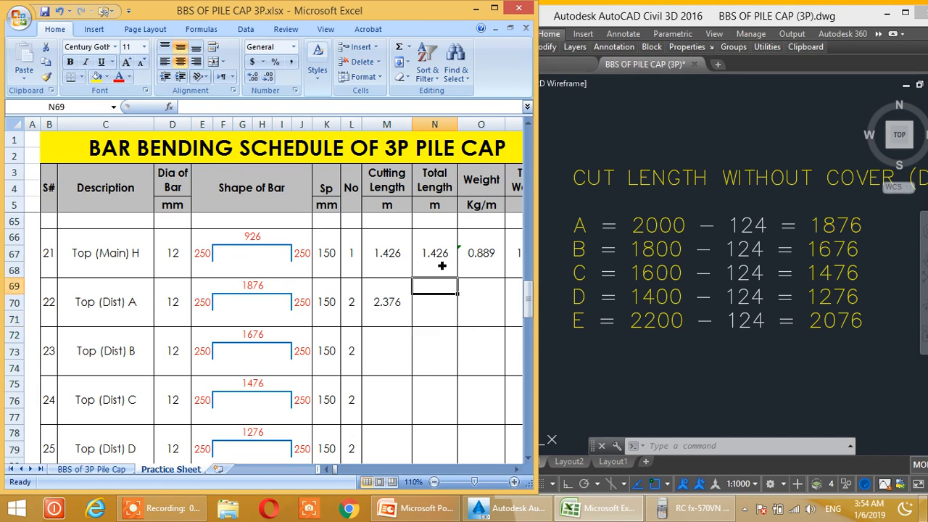
pyautogui.click(441, 266)
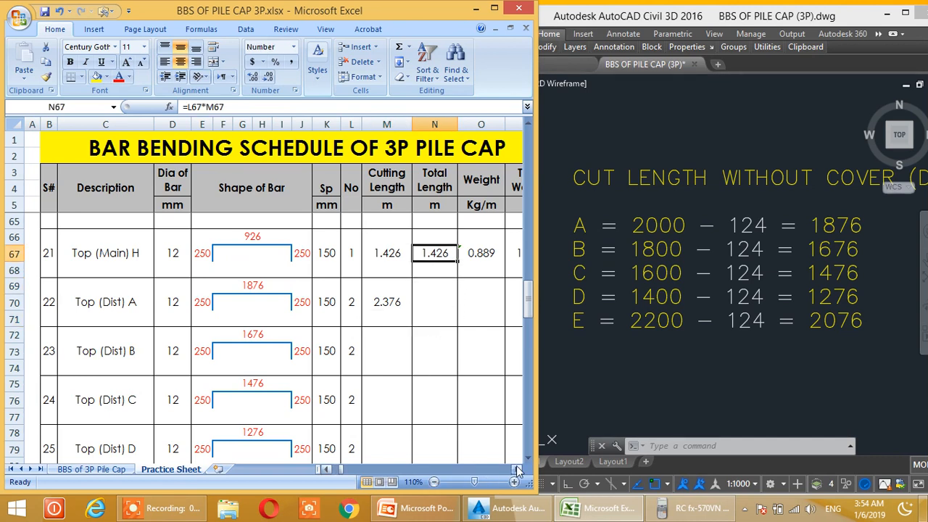
pyautogui.click(472, 383)
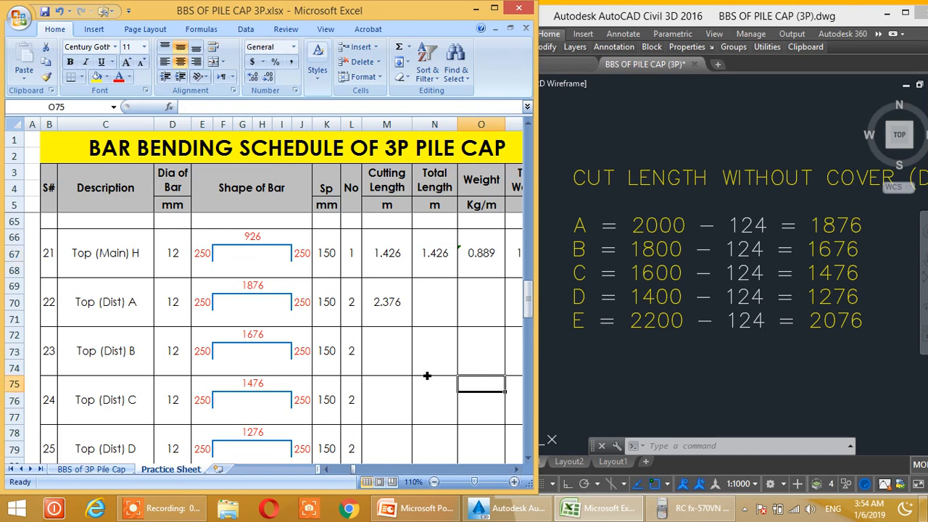
pyautogui.click(516, 470)
pyautogui.click(516, 470)
pyautogui.moveTo(535, 296); pyautogui.dragTo(580, 311)
pyautogui.click(530, 311)
pyautogui.click(384, 269)
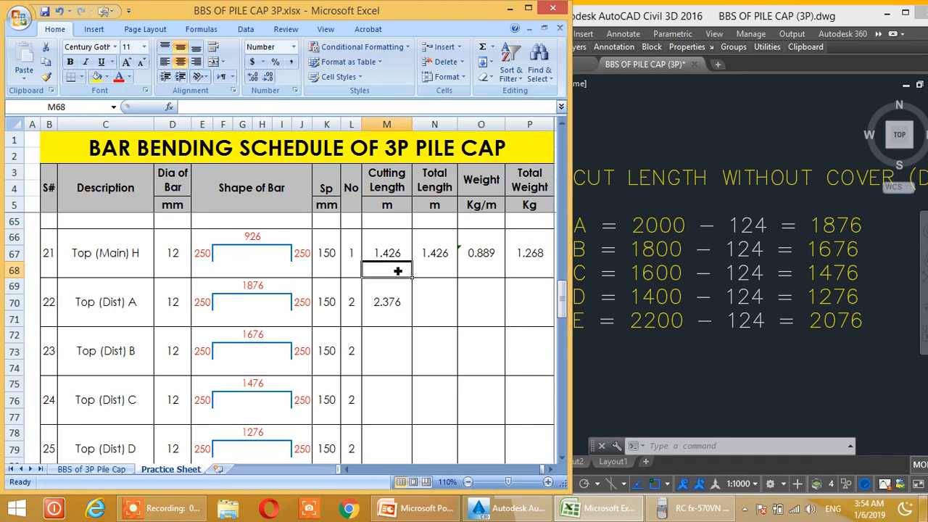
# Copy the total length, weight and total weight formulas from Top (Main) H to the Top (Dist) A row
pyautogui.moveTo(438, 257); pyautogui.dragTo(534, 259)
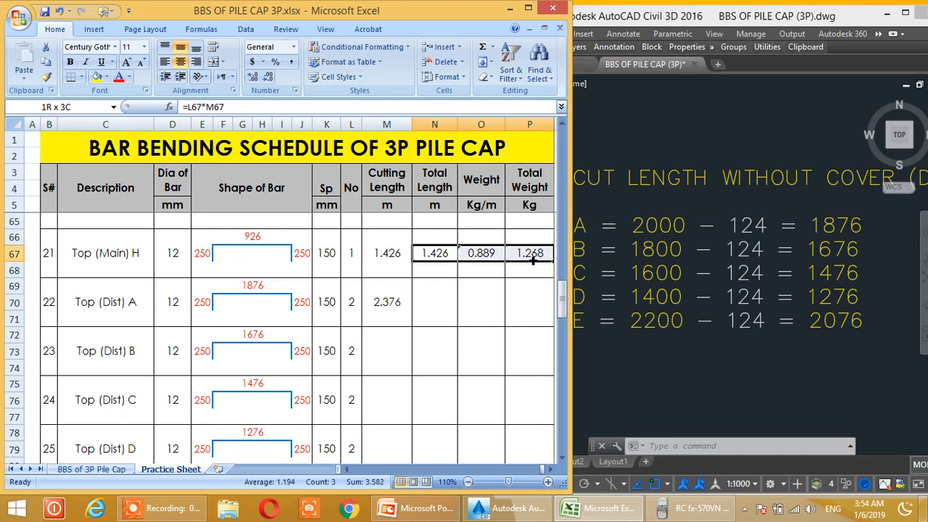
pyautogui.hotkey('ctrl', 'c')
pyautogui.click(447, 303)
pyautogui.hotkey('ctrl', 'v')
pyautogui.click(451, 344)
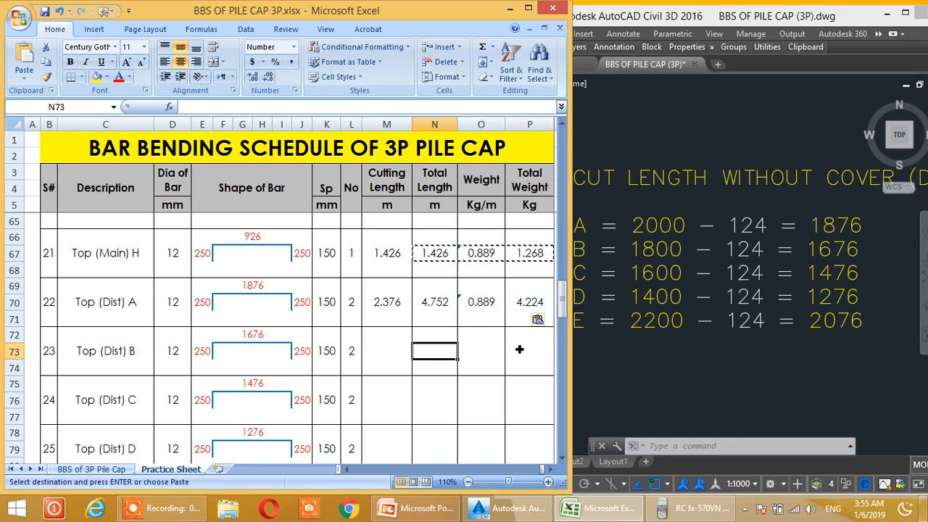
pyautogui.press('Escape')
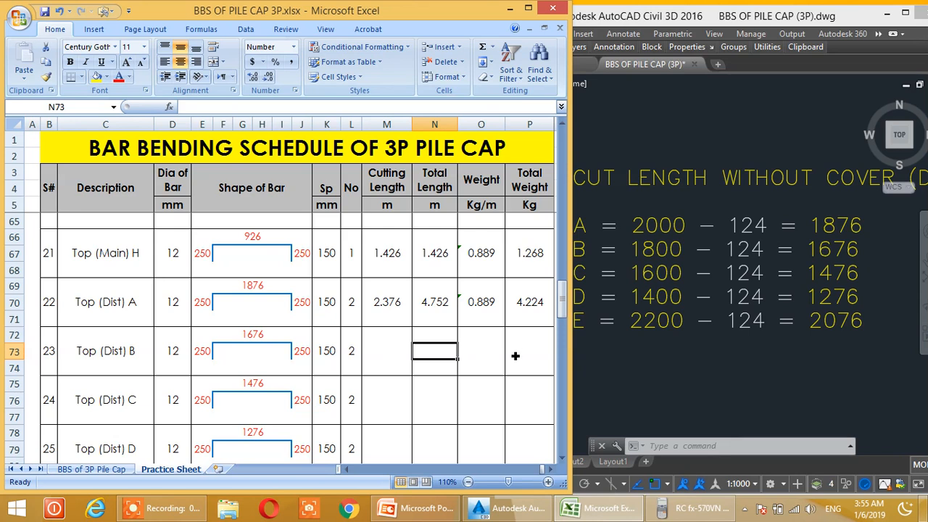
pyautogui.click(514, 356)
# Copy the Top (Dist) A formulas from cutting length through total weight into the Top (Dist) B and C rows
pyautogui.moveTo(391, 308); pyautogui.dragTo(540, 308)
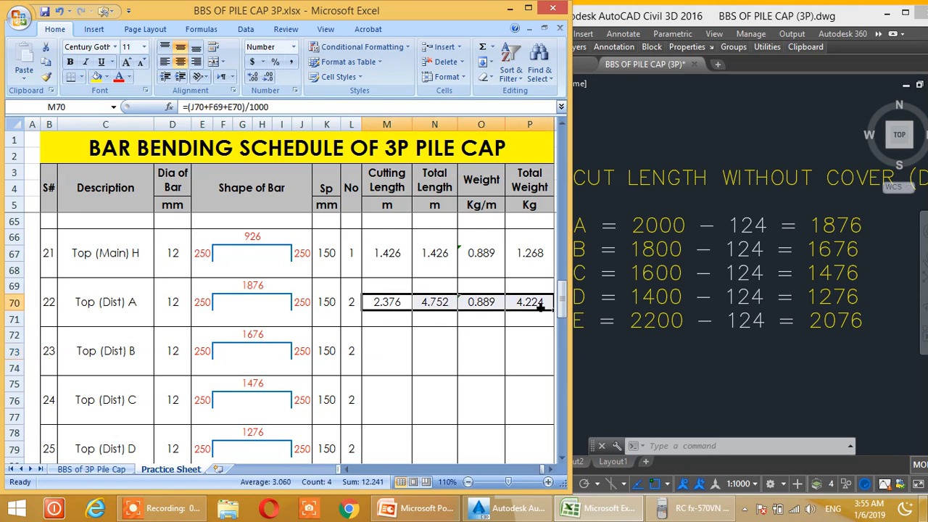
pyautogui.hotkey('ctrl', 'c')
pyautogui.click(384, 353)
pyautogui.hotkey('ctrl', 'v')
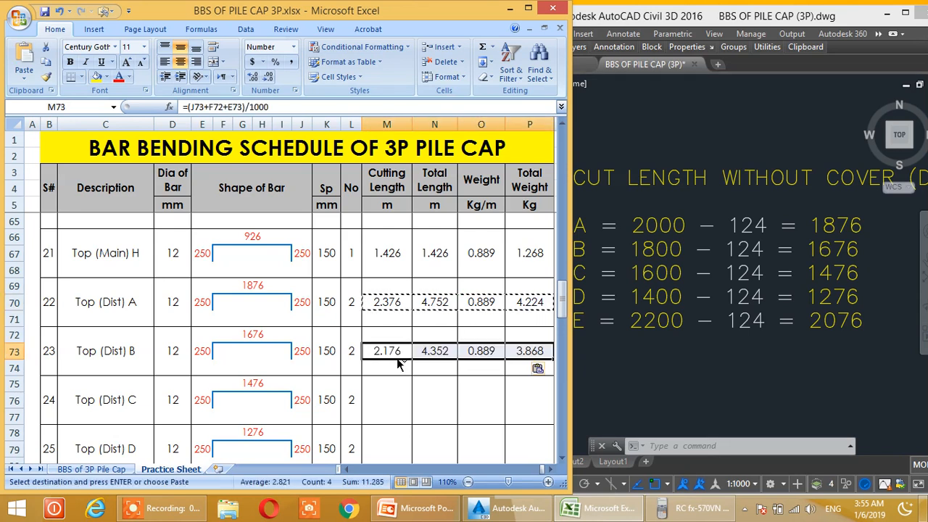
pyautogui.click(390, 408)
pyautogui.hotkey('ctrl', 'v')
# Paste the same cutting length, total length, weight and total weight formulas into the Top (Dist) D and E rows
pyautogui.scroll(-2, 397, 398)
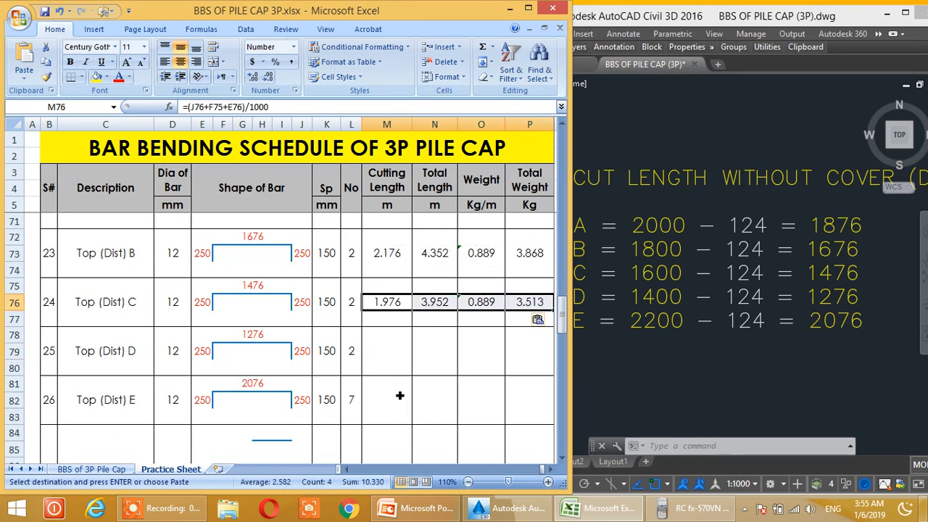
pyautogui.click(390, 356)
pyautogui.hotkey('ctrl', 'v')
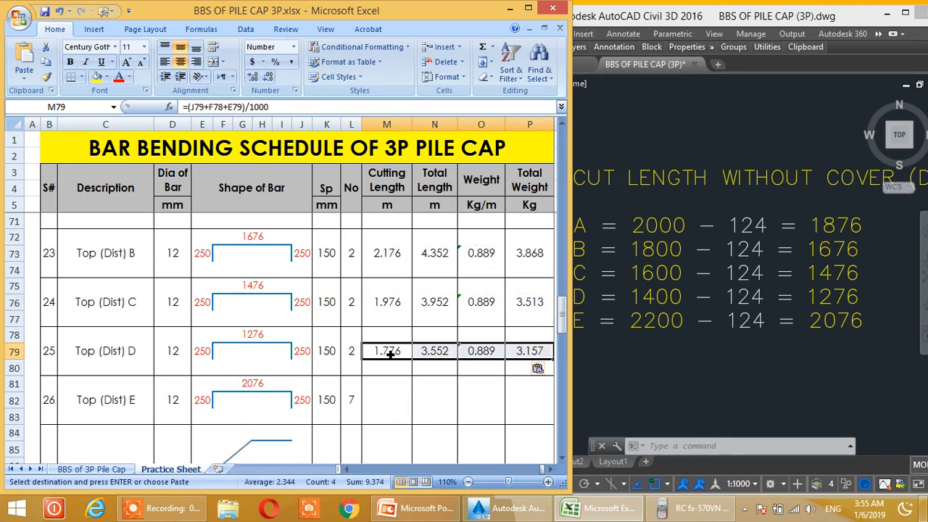
pyautogui.click(390, 398)
pyautogui.hotkey('ctrl', 'v')
pyautogui.press('Escape')
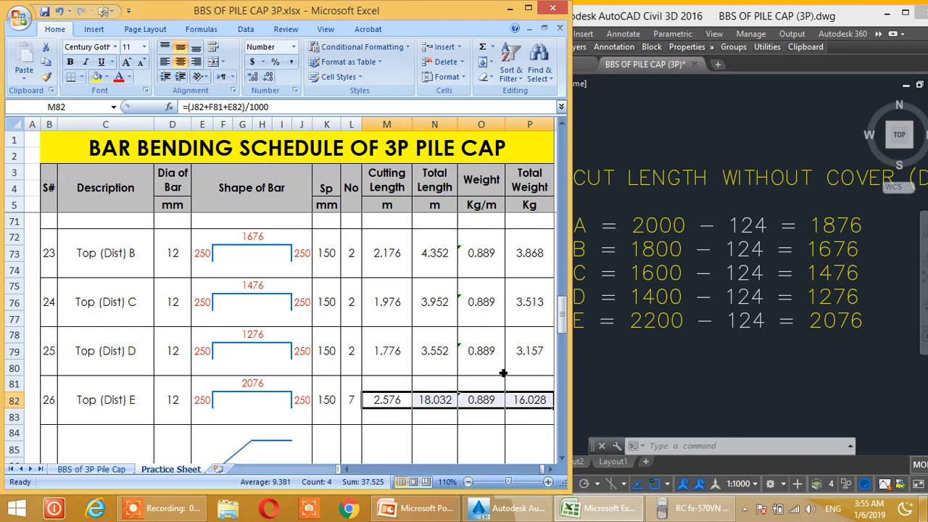
# Set the bar diameter of the Face Bar (Left) row to 12 mm
pyautogui.scroll(-1, 499, 364)
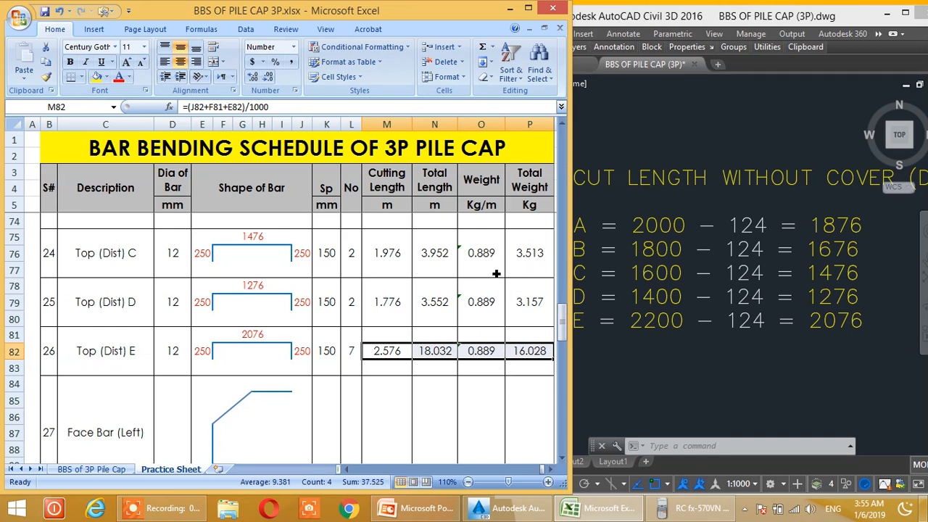
pyautogui.scroll(-2, 495, 273)
pyautogui.click(282, 319)
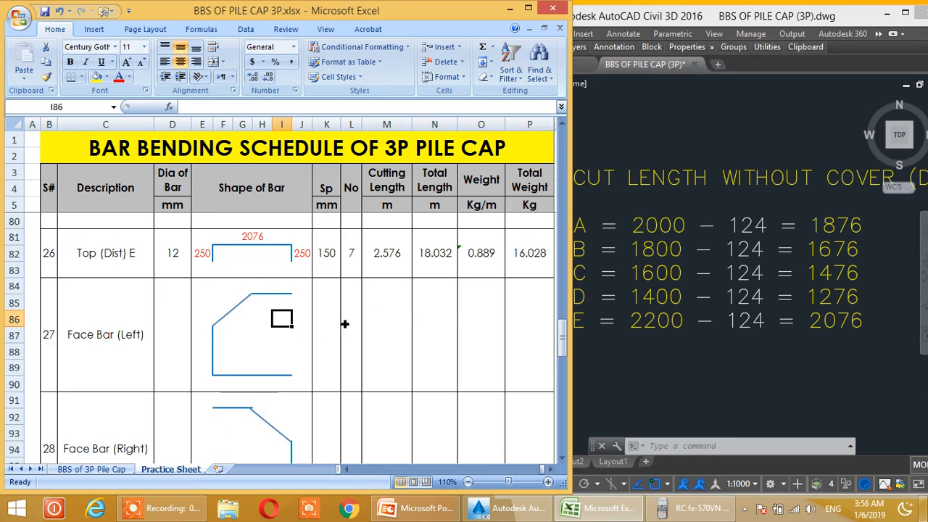
pyautogui.scroll(-1, 352, 321)
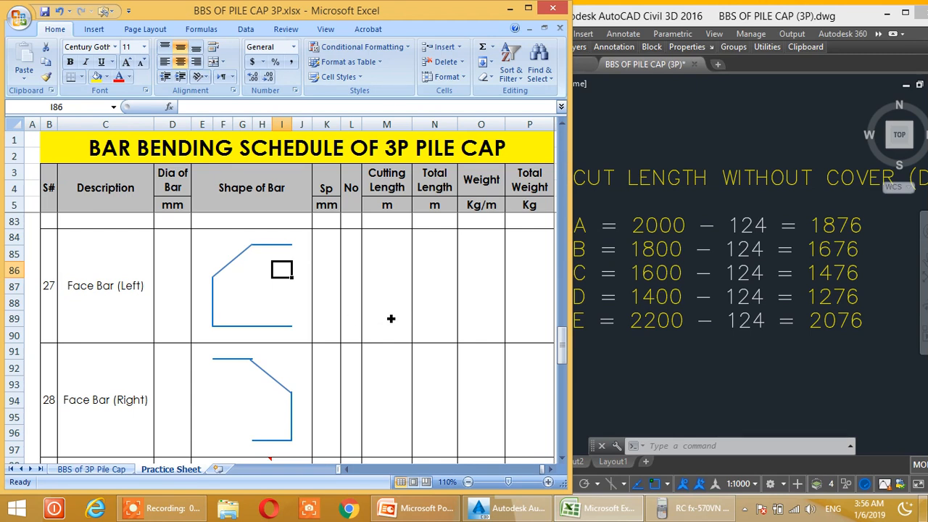
pyautogui.scroll(1, 380, 330)
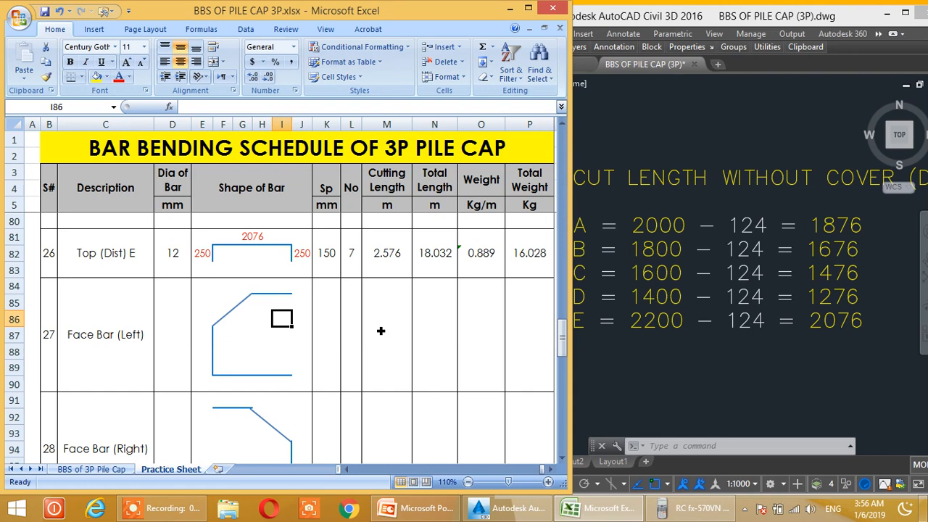
pyautogui.click(172, 338)
pyautogui.write('12')
pyautogui.press('Return')
pyautogui.click(357, 321)
pyautogui.click(261, 335)
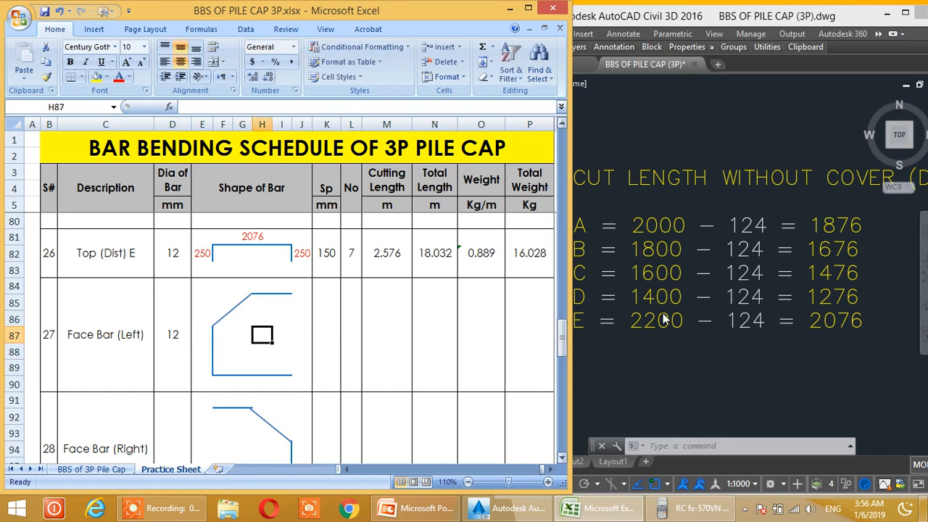
# Find the face bar cut length drawing in AutoCAD and enter its 600 top segment in the Face Bar (Left) shape in Excel
pyautogui.click(666, 270)
pyautogui.scroll(-5, 667, 269)
pyautogui.scroll(1, 600, 313)
pyautogui.scroll(5, 600, 314)
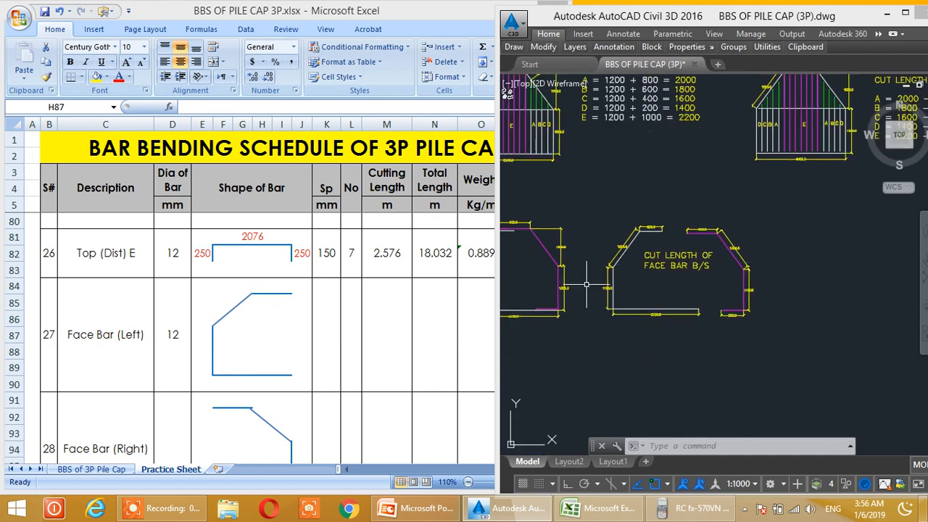
pyautogui.moveTo(673, 290); pyautogui.dragTo(661, 297, button='middle')
pyautogui.click(262, 288)
pyautogui.click(271, 290)
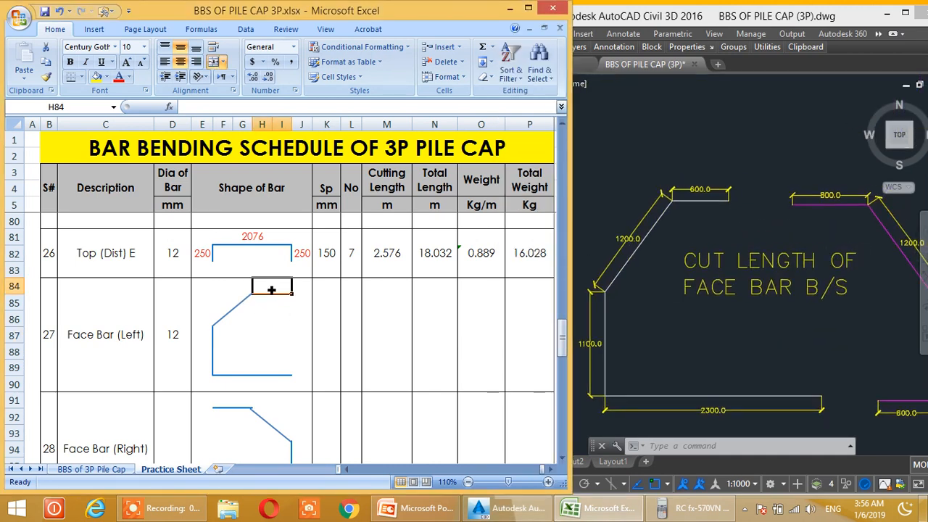
pyautogui.write('600')
pyautogui.press('Return')
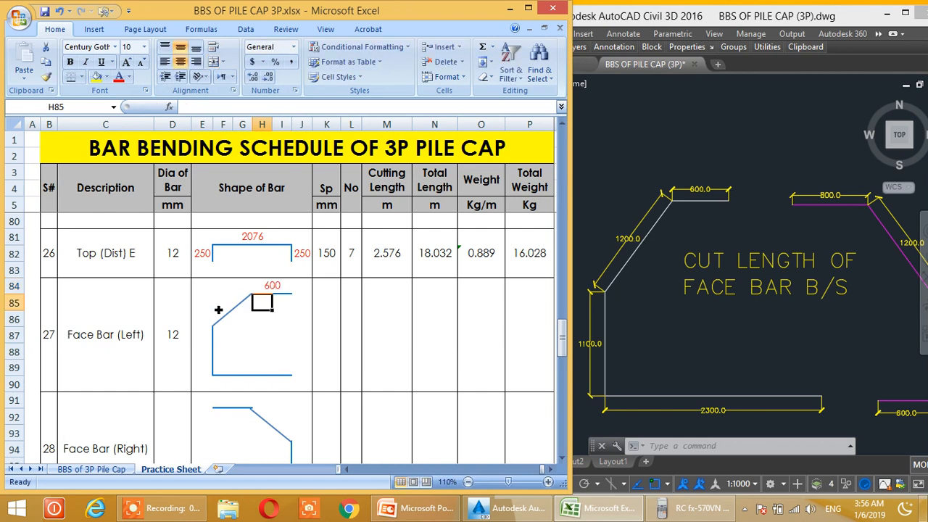
# Enter 1200 as the sloping segment length in the Face Bar (Left) shape
pyautogui.click(224, 309)
pyautogui.write('120')
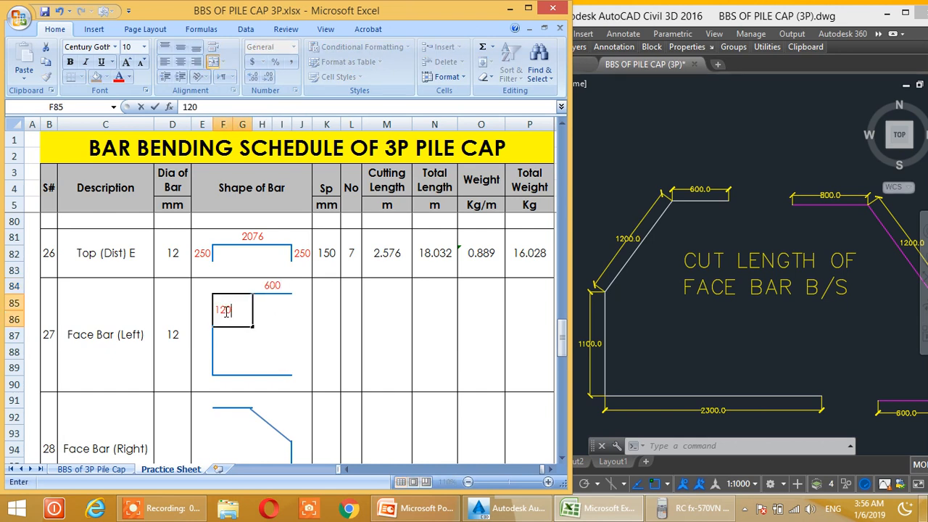
pyautogui.write('0')
pyautogui.press('Return')
# Check the text orientation in the cell format of the sloping segment's length label
pyautogui.click(235, 306)
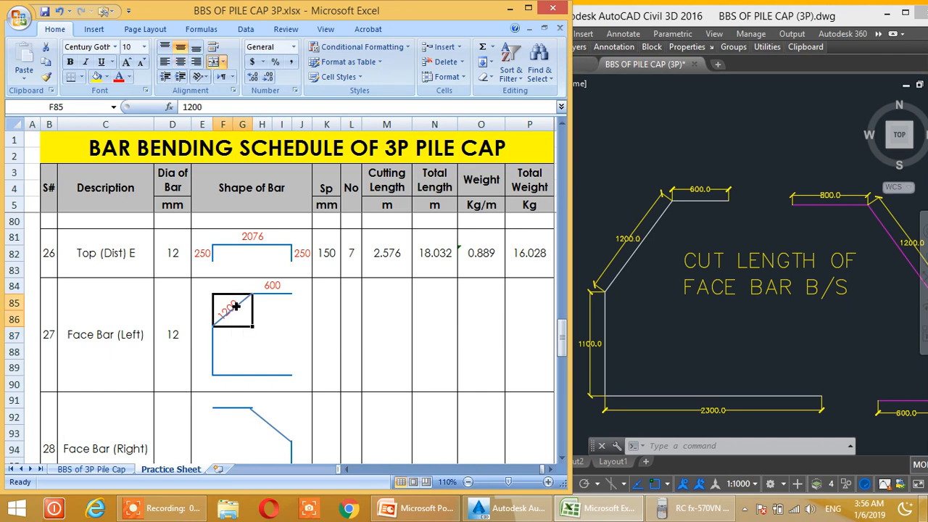
pyautogui.rightClick(236, 306)
pyautogui.click(280, 252)
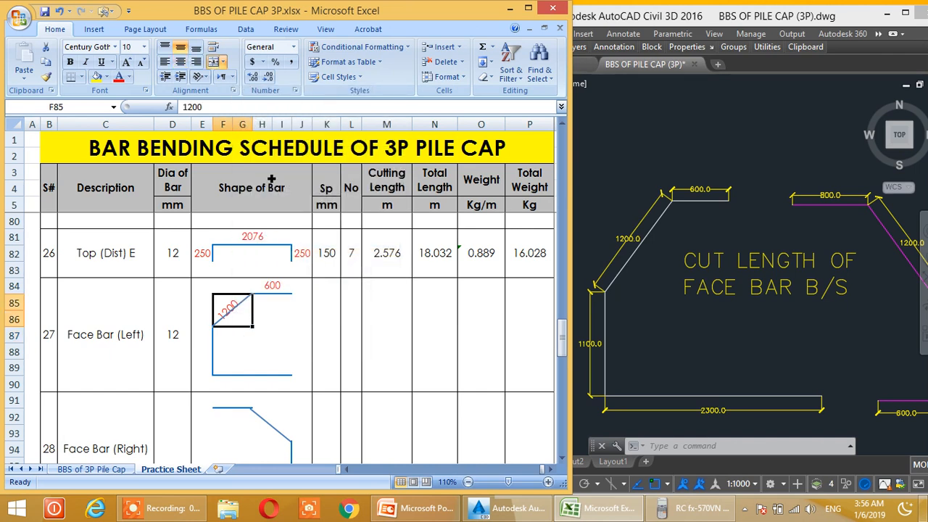
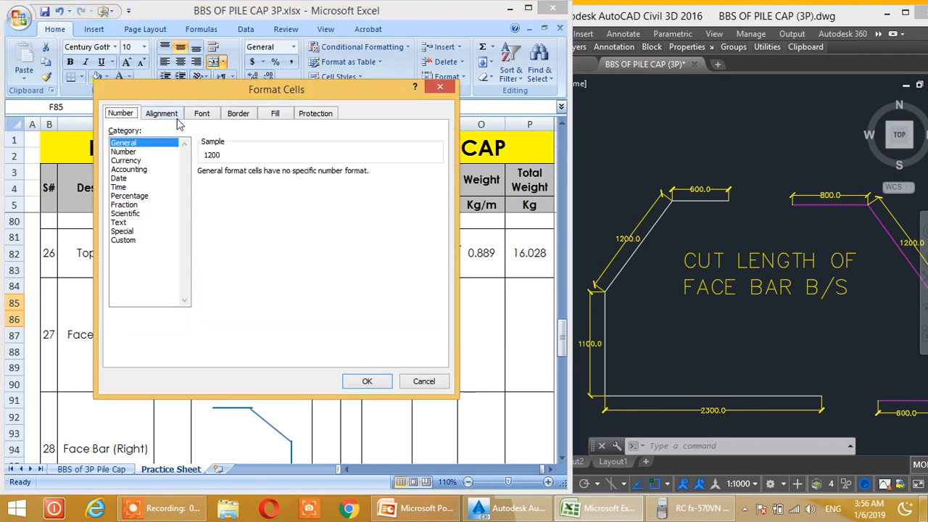
pyautogui.click(168, 120)
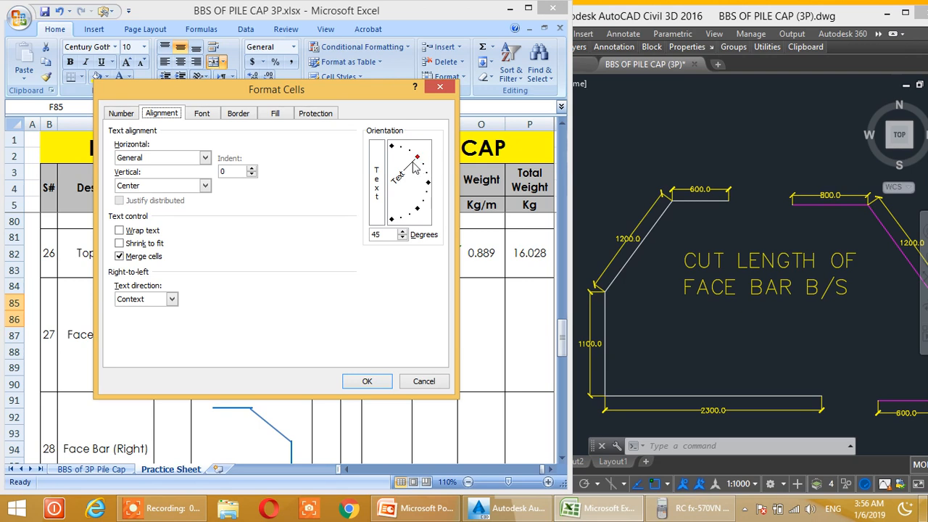
pyautogui.moveTo(418, 158)
pyautogui.mouseDown()
pyautogui.moveTo(428, 187)
pyautogui.moveTo(423, 161)
pyautogui.mouseUp()
pyautogui.click(366, 380)
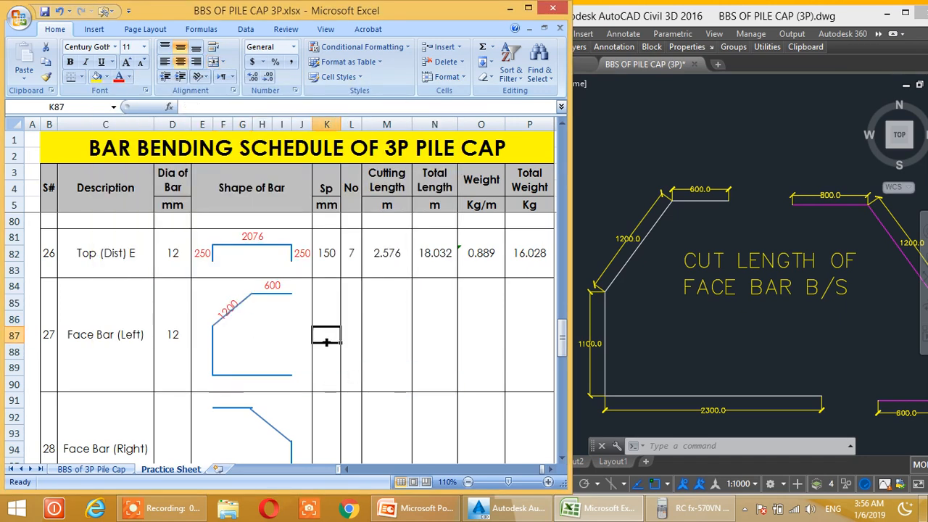
pyautogui.click(166, 48)
pyautogui.click(351, 286)
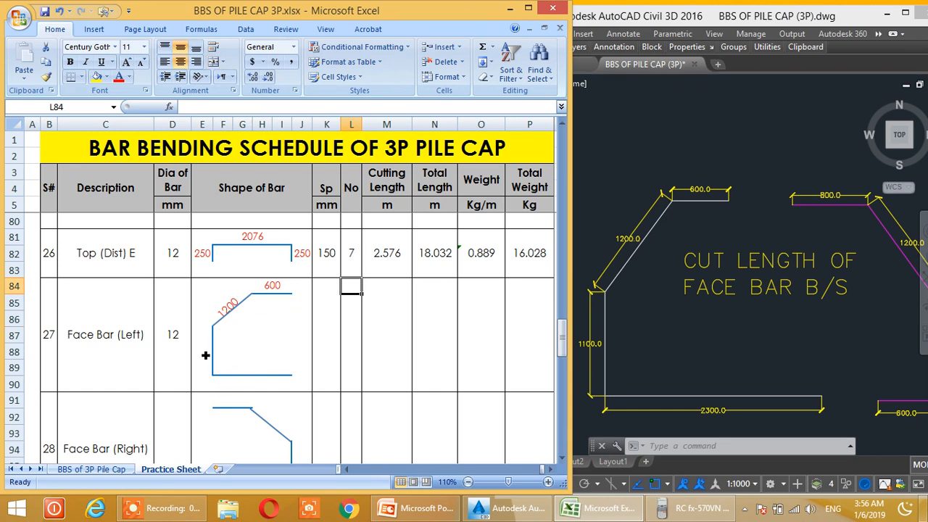
# Enter 1100 as the vertical segment length in the Face Bar (Left) shape
pyautogui.click(205, 355)
pyautogui.write('1100')
pyautogui.press('Return')
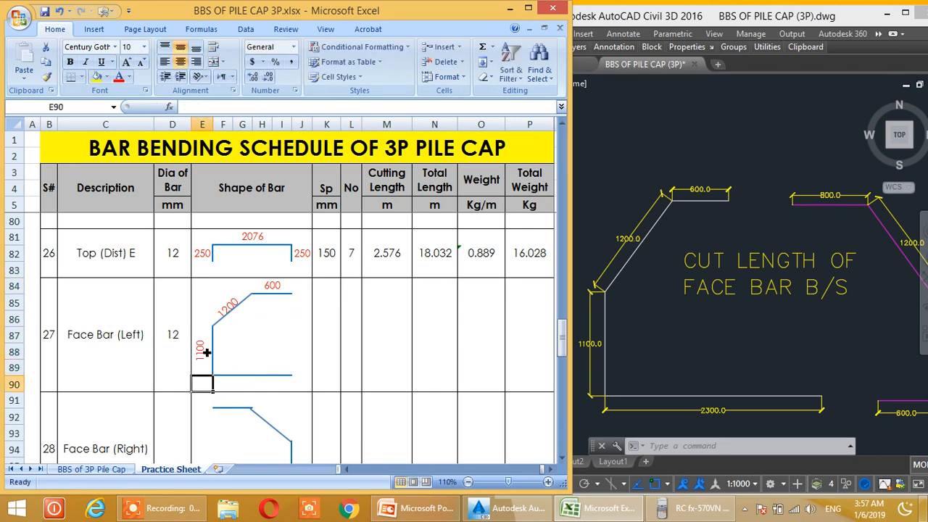
# Check the text orientation in the cell format of the vertical segment's length label
pyautogui.click(203, 347)
pyautogui.rightClick(204, 351)
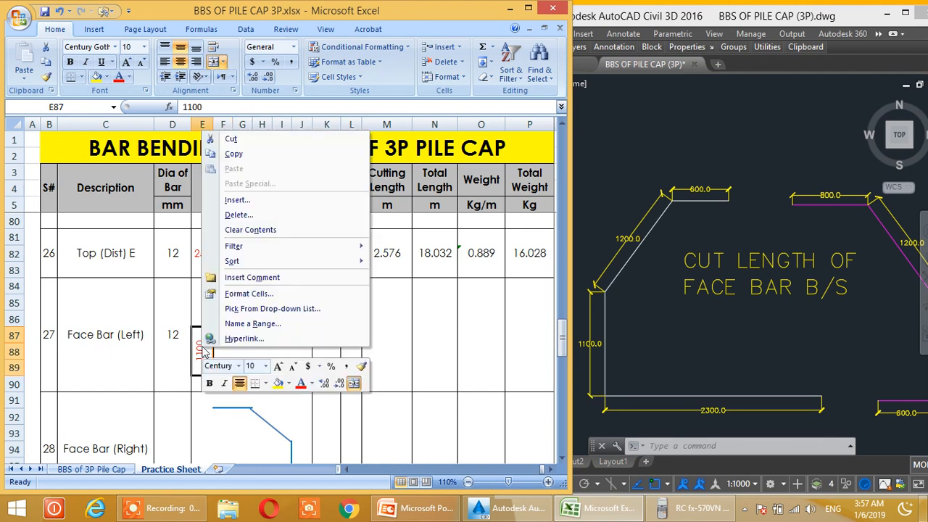
pyautogui.click(248, 294)
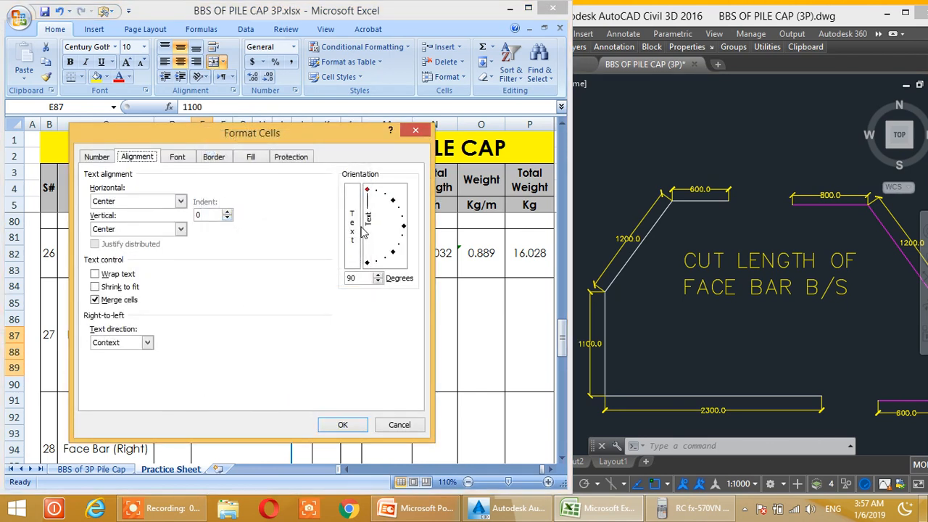
pyautogui.click(342, 424)
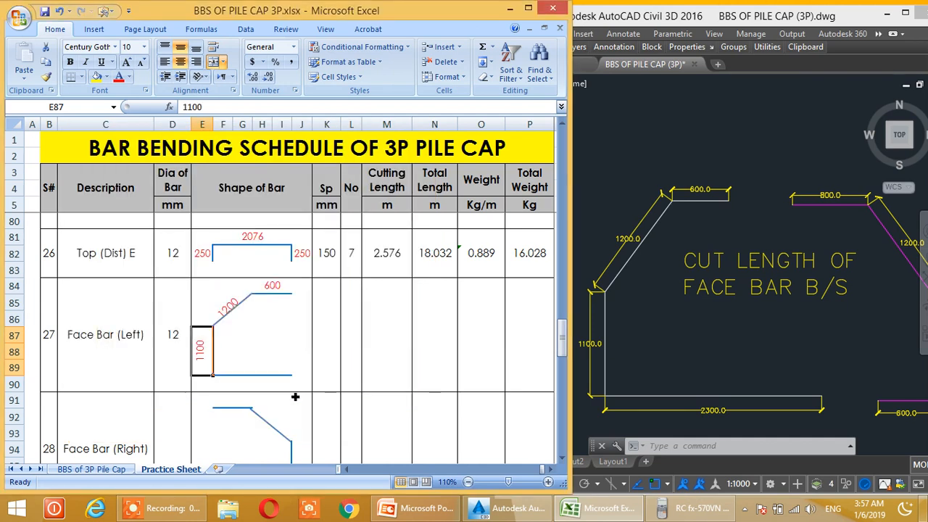
# Enter 2300 as the bottom segment length in the Face Bar (Left) shape
pyautogui.click(247, 384)
pyautogui.write('=')
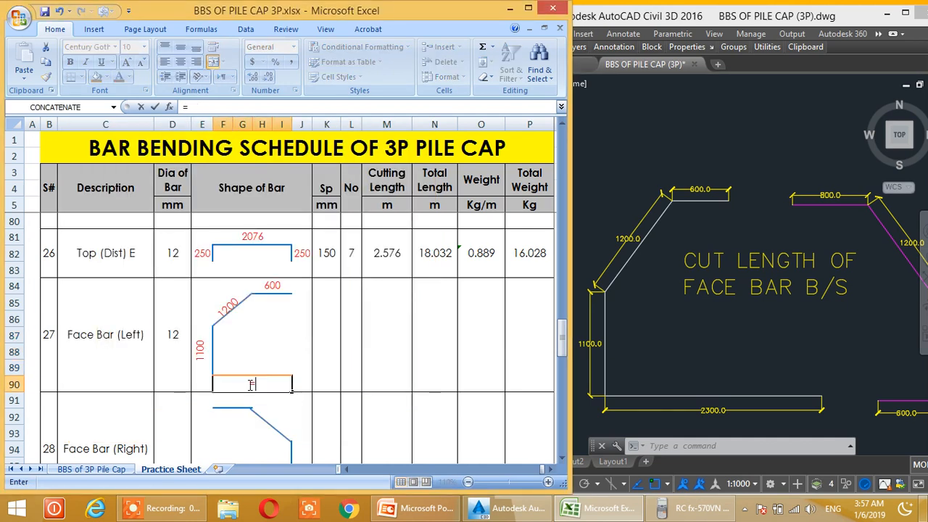
pyautogui.press('BackSpace')
pyautogui.write('2300')
pyautogui.press('Return')
pyautogui.click(385, 389)
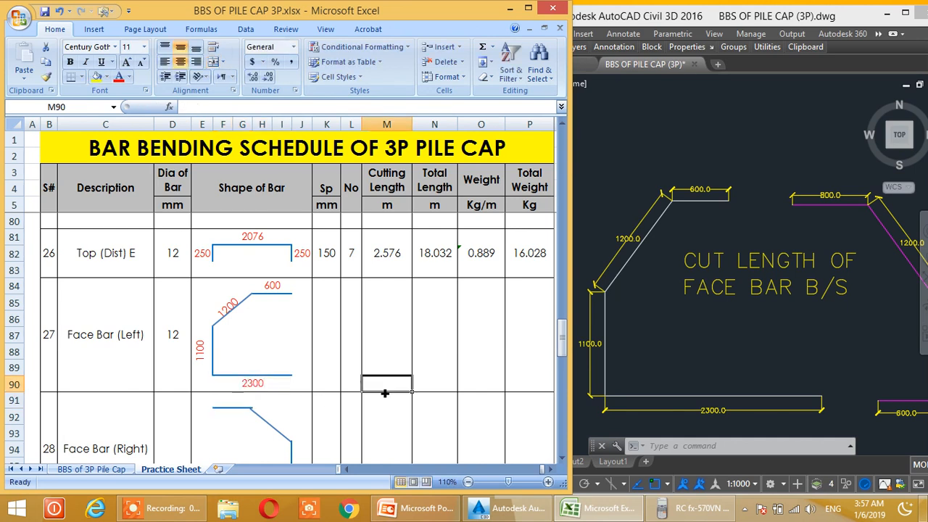
# Set the bar spacing of the Face Bar (Left) row to 200 mm
pyautogui.click(331, 335)
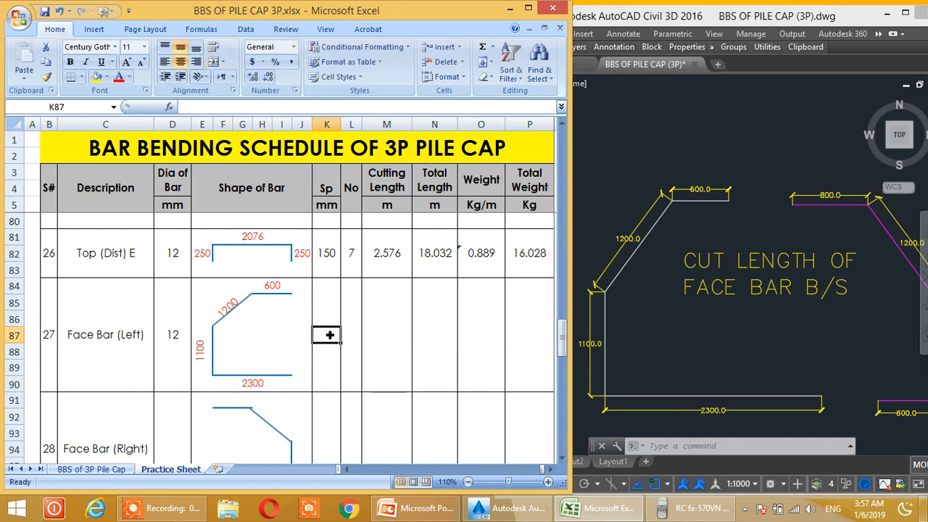
pyautogui.write('200')
pyautogui.press('Return')
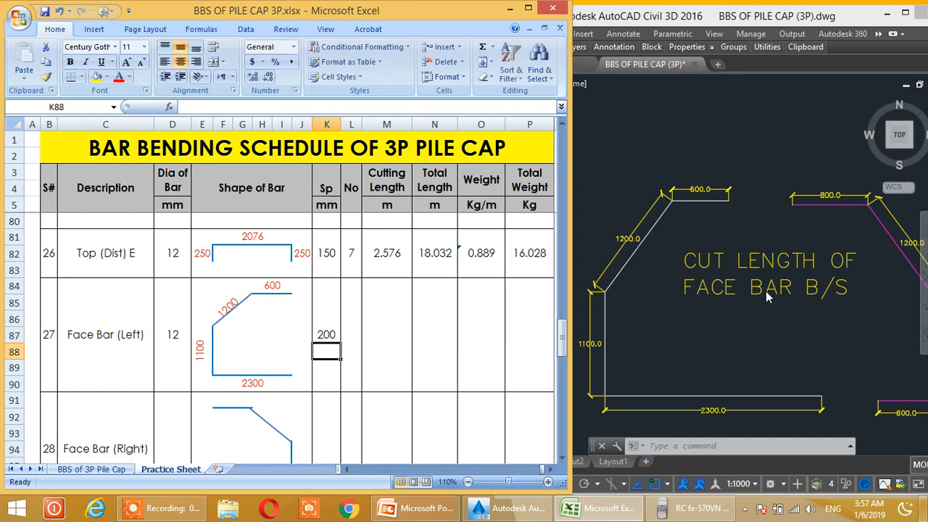
# Examine the side face steel specification in AutoCAD's pile cap schedule and return to the face bar cut length drawing
pyautogui.click(732, 287)
pyautogui.click(697, 285)
pyautogui.scroll(-4, 615, 225)
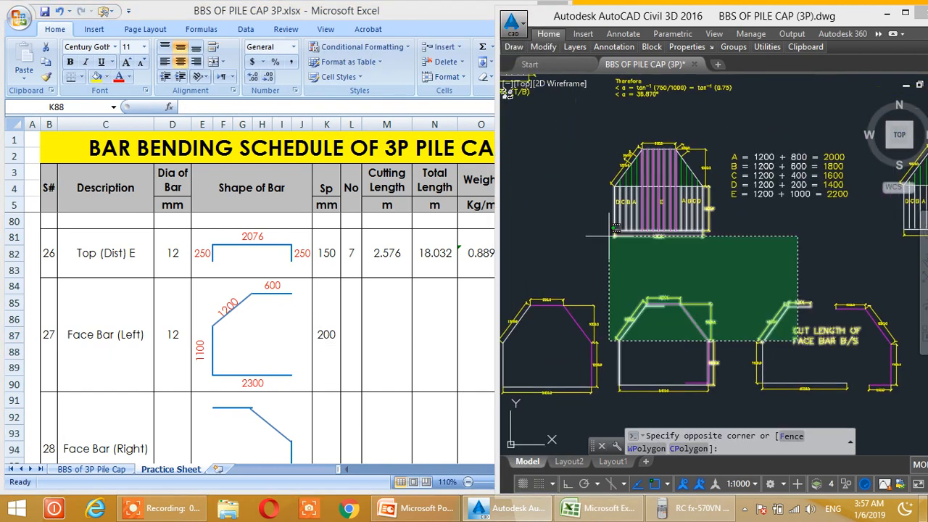
pyautogui.scroll(-4, 615, 229)
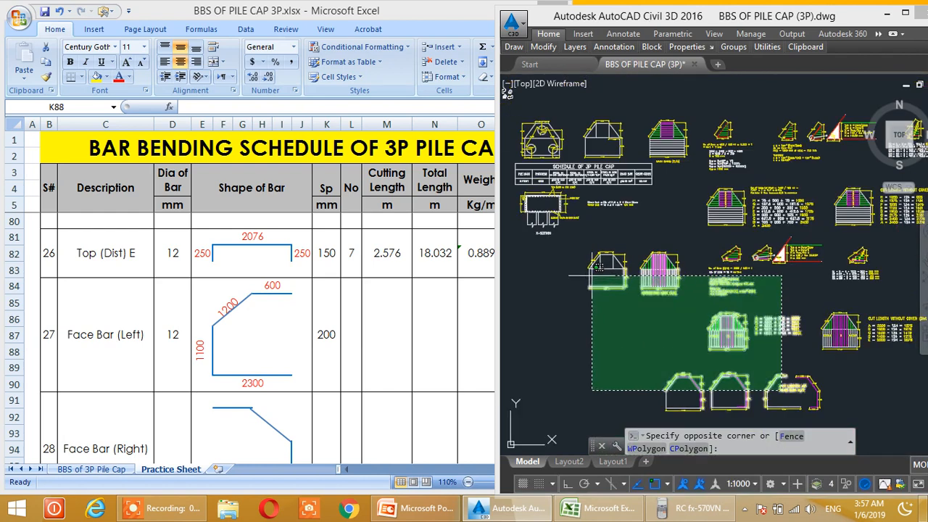
pyautogui.press('Escape')
pyautogui.scroll(8, 722, 248)
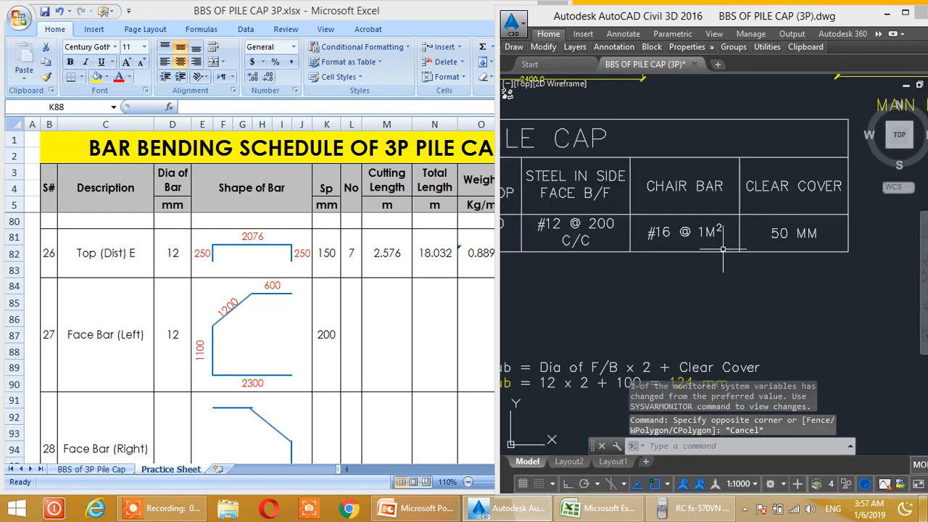
pyautogui.scroll(-3, 615, 253)
pyautogui.scroll(-5, 615, 254)
pyautogui.moveTo(675, 307); pyautogui.dragTo(576, 225, button='middle')
pyautogui.scroll(6, 662, 265)
pyautogui.moveTo(668, 260)
pyautogui.mouseDown(button='middle')
pyautogui.moveTo(663, 251)
pyautogui.moveTo(657, 323)
pyautogui.mouseUp(button='middle')
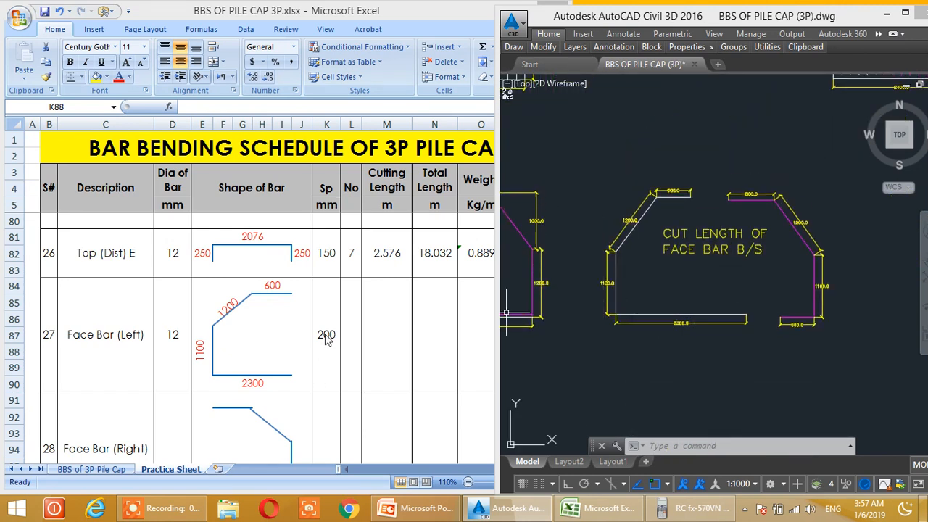
# Enter 7 as the number of bars in the Face Bar (Left) row of the Excel schedule
pyautogui.click(354, 330)
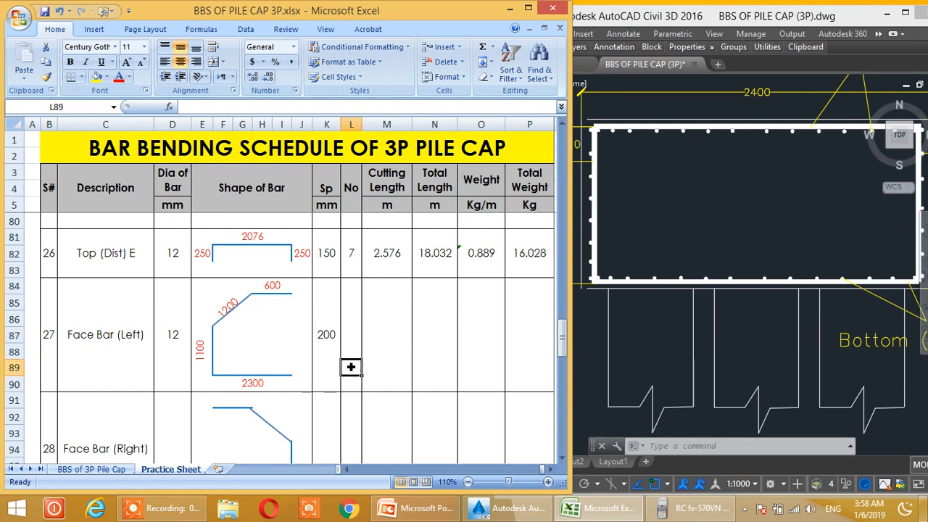
pyautogui.write('7')
pyautogui.click(397, 377)
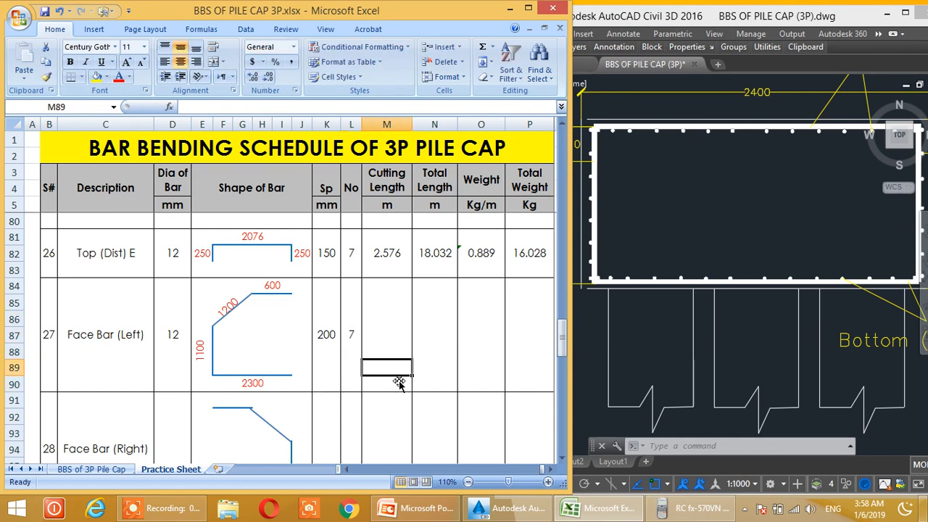
# Examine the face bars on both sides of the pile cap cross-section and its height dimensions in AutoCAD
pyautogui.click(677, 283)
pyautogui.scroll(-2, 727, 255)
pyautogui.scroll(2, 641, 246)
pyautogui.middleClick(641, 245)
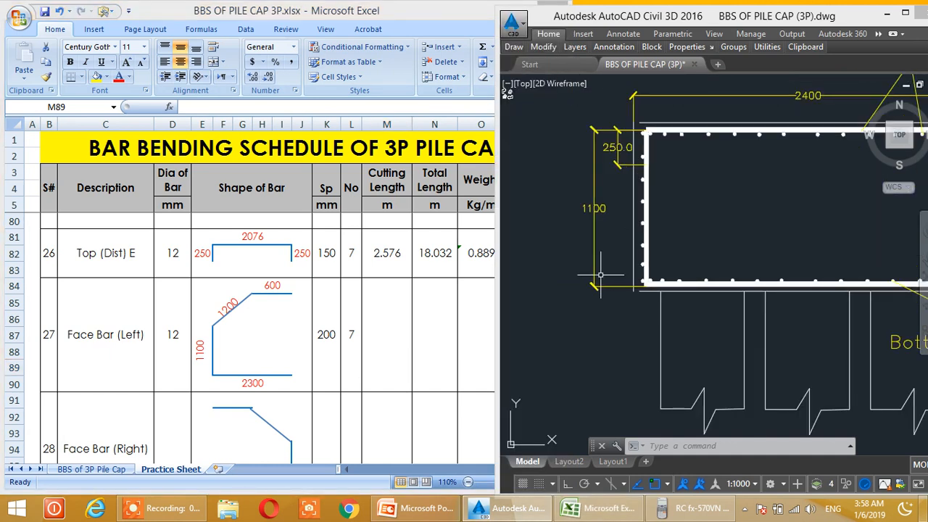
pyautogui.moveTo(679, 161); pyautogui.dragTo(529, 179, button='middle')
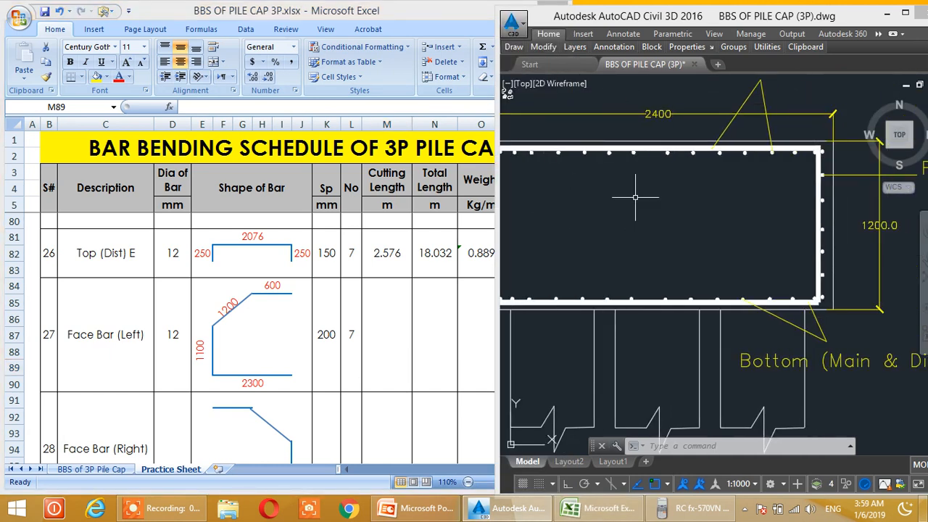
pyautogui.moveTo(636, 197); pyautogui.dragTo(579, 194, button='middle')
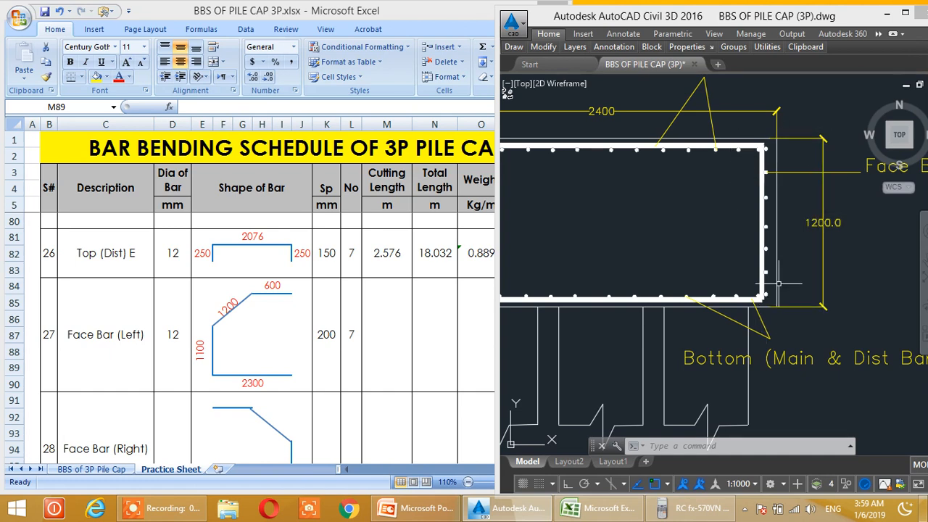
pyautogui.scroll(-3, 778, 283)
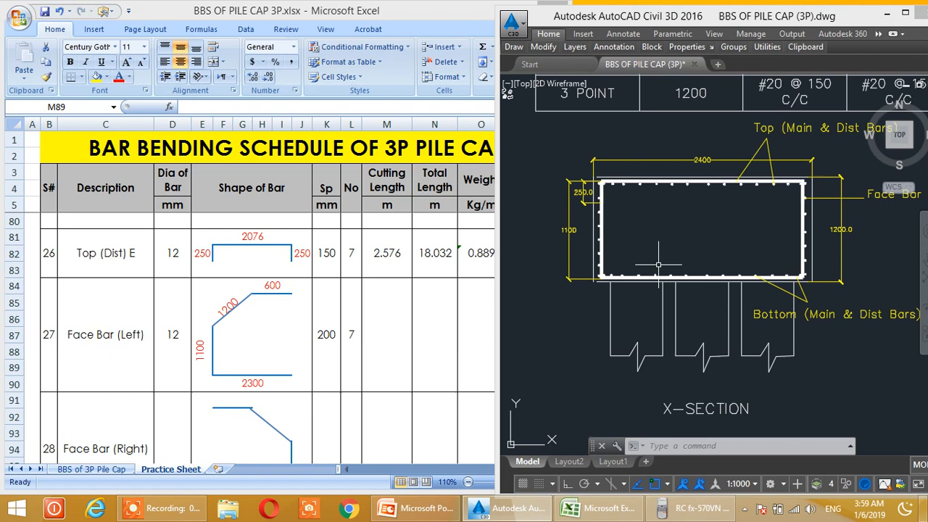
pyautogui.scroll(2, 602, 275)
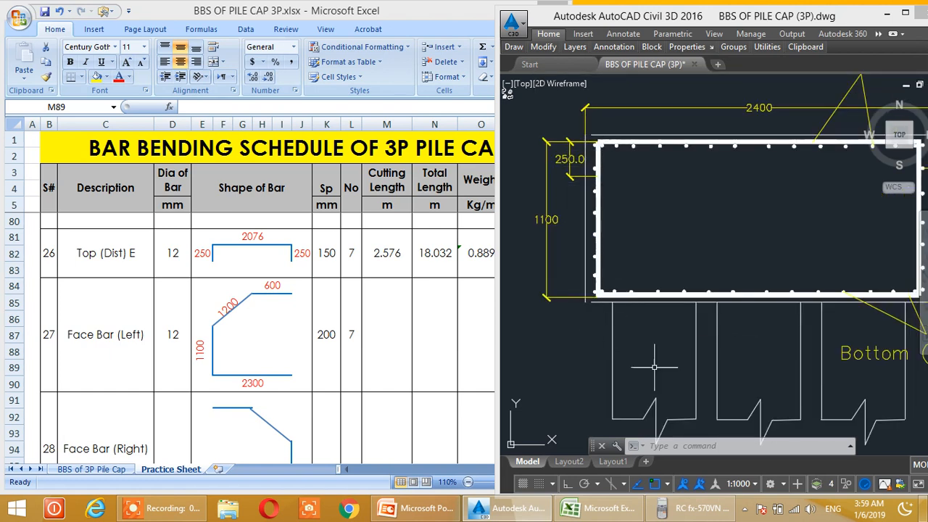
# Switch to the calculator and divide 1100 by 150
pyautogui.click(689, 507)
pyautogui.write('1100/150')
pyautogui.press('Return')
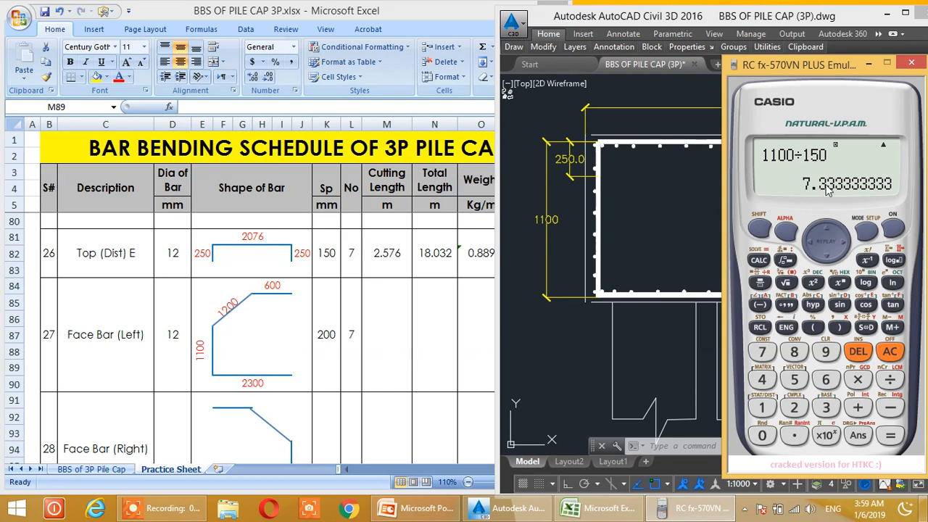
# Check the spacing and bar count in the Face Bar (Left) row of the Excel schedule and add 1 to the calculator's result
pyautogui.click(868, 64)
pyautogui.click(325, 339)
pyautogui.click(356, 333)
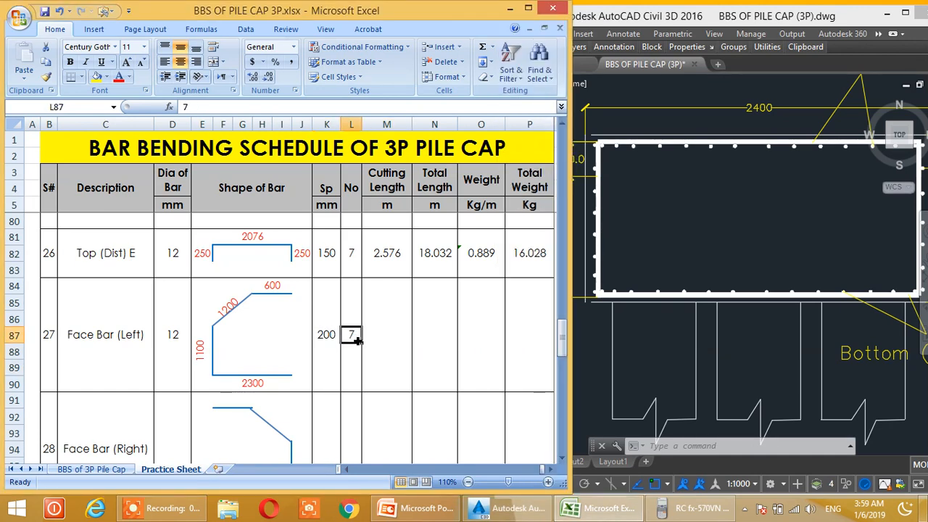
pyautogui.click(328, 339)
pyautogui.click(347, 340)
pyautogui.scroll(-1, 344, 342)
pyautogui.scroll(1, 338, 327)
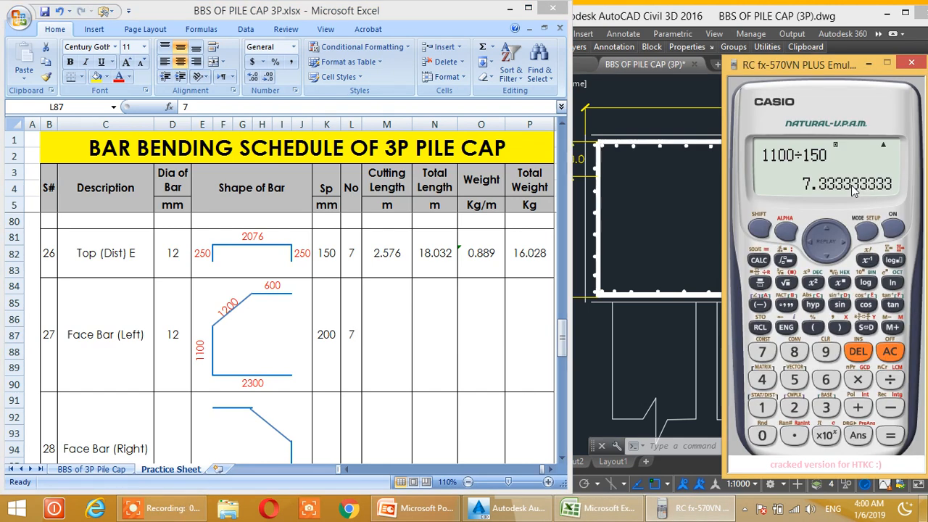
pyautogui.write('+1')
pyautogui.press('Return')
# Set the number of bars in the Face Bar (Left) row of the Excel schedule to 8 and minimize the calculator
pyautogui.click(423, 321)
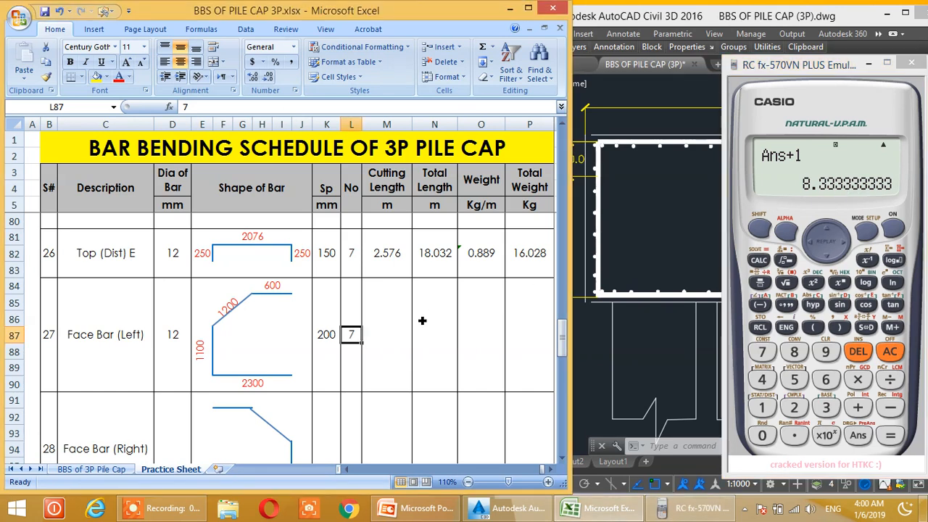
pyautogui.click(356, 334)
pyautogui.write('8')
pyautogui.press('Return')
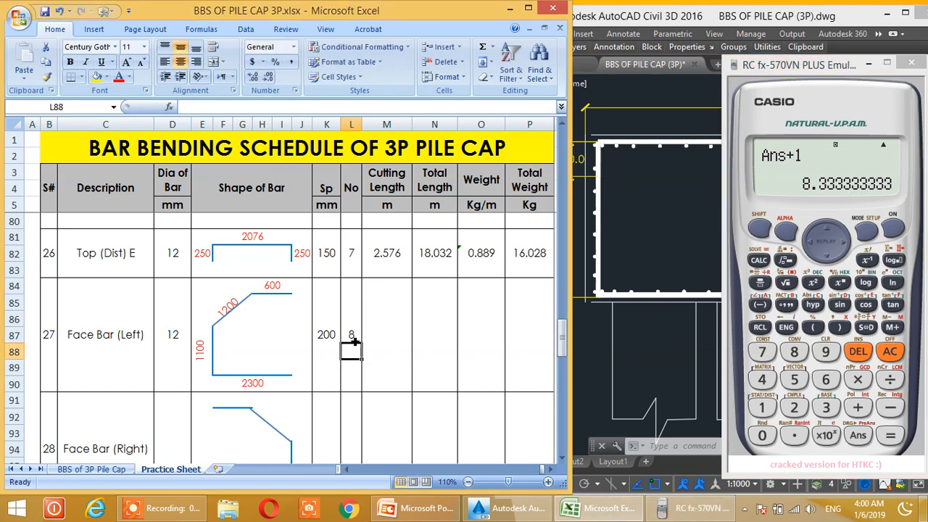
pyautogui.click(868, 63)
# Enter the Face Bar (Left) cutting length in M87 as the sum of its four shape dimensions, =H84+F85+E87+F90
pyautogui.click(420, 335)
pyautogui.click(402, 339)
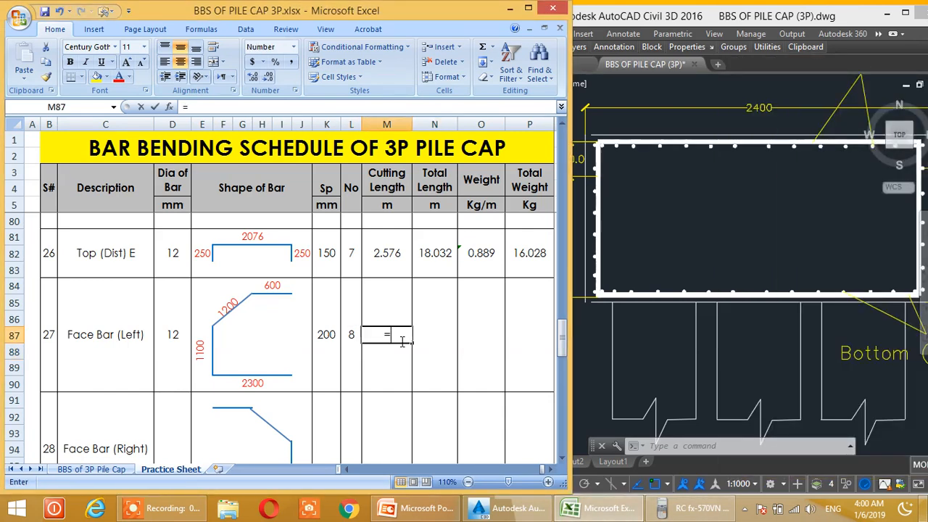
pyautogui.write('=')
pyautogui.click(279, 288)
pyautogui.write('+')
pyautogui.click(230, 305)
pyautogui.write('+')
pyautogui.click(203, 350)
pyautogui.write('+')
pyautogui.click(255, 386)
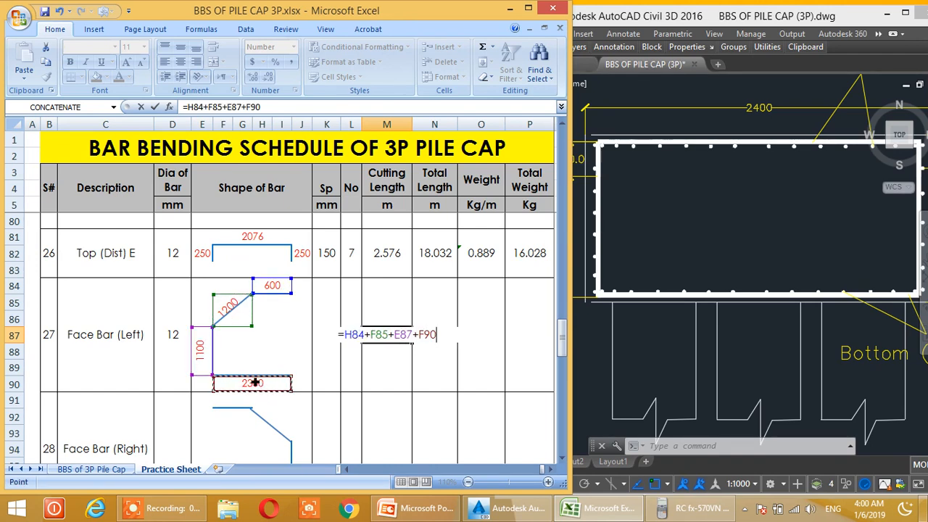
pyautogui.press('Return')
# Convert the Face Bar (Left) cutting length to metres by changing its formula to =(H84+F85+E87+F90)/1000
pyautogui.click(405, 338)
pyautogui.click(194, 108)
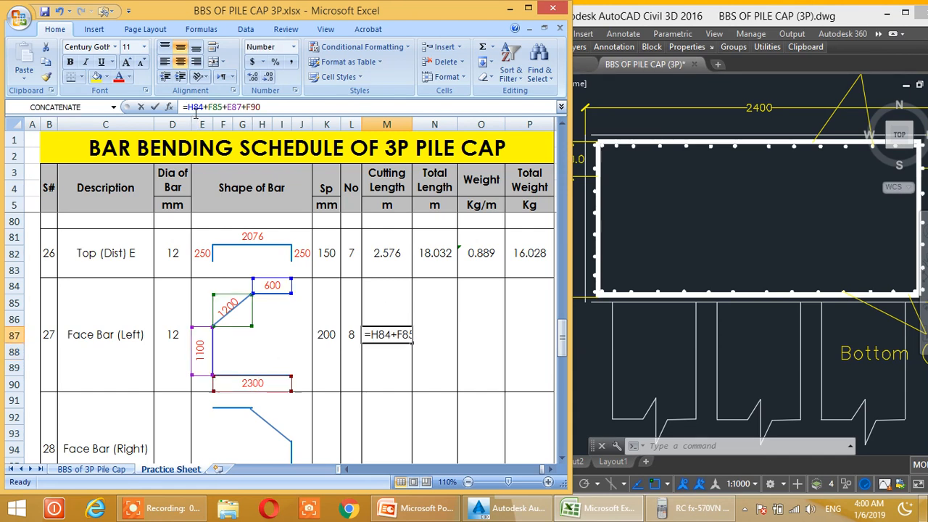
pyautogui.write('(')
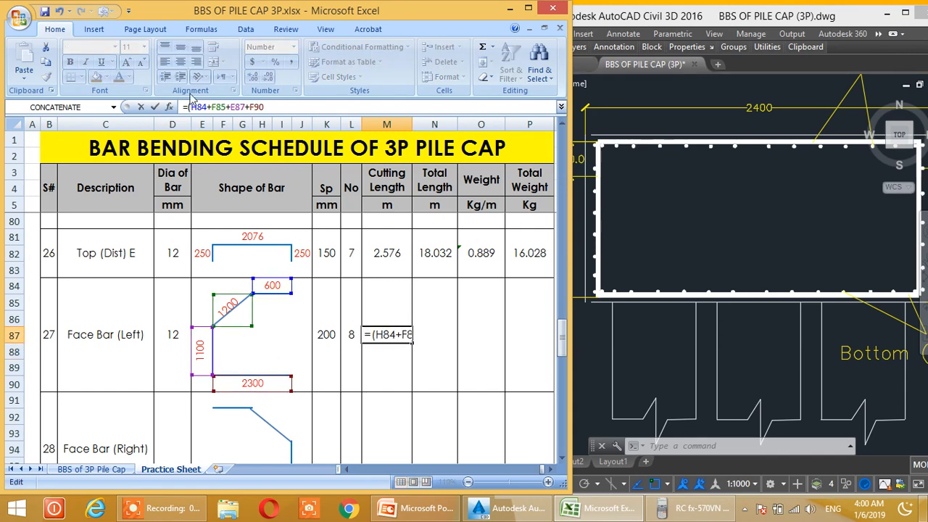
pyautogui.click(275, 109)
pyautogui.write(')/1000')
pyautogui.press('Return')
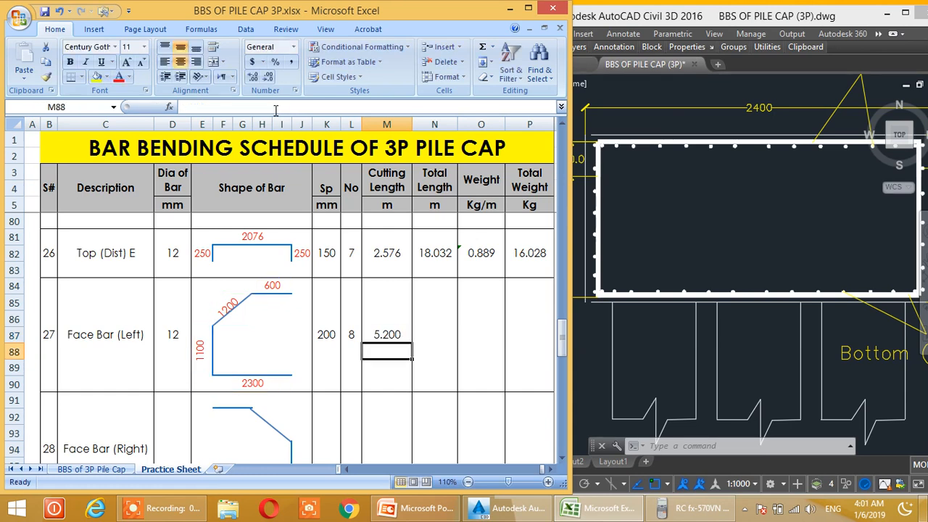
pyautogui.click(468, 321)
pyautogui.click(379, 331)
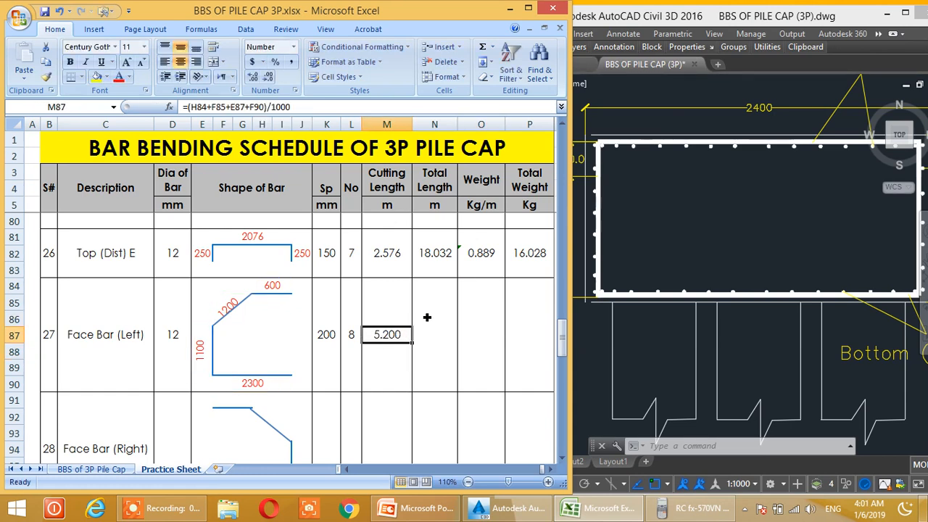
pyautogui.press('Return')
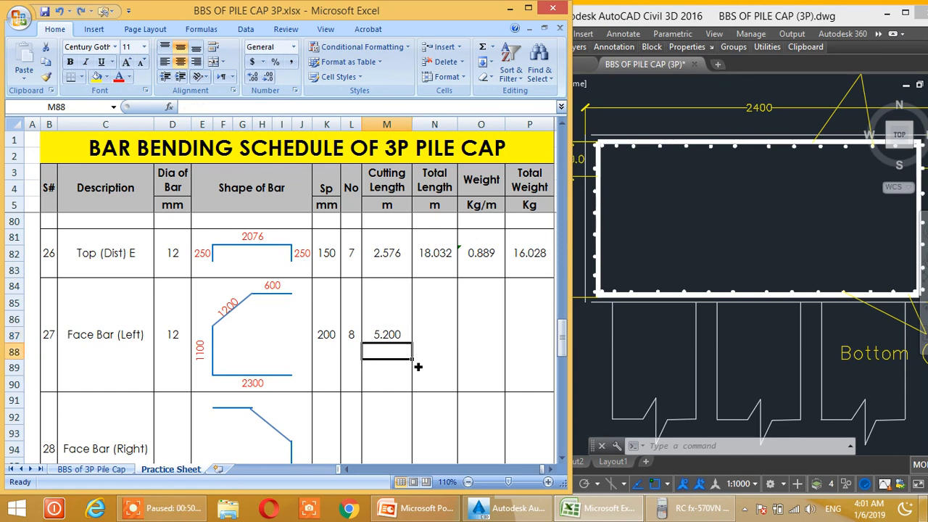
# Copy the total length, weight and total weight formulas from the Top (Dist) E row to the Face Bar (Left) row
pyautogui.click(468, 371)
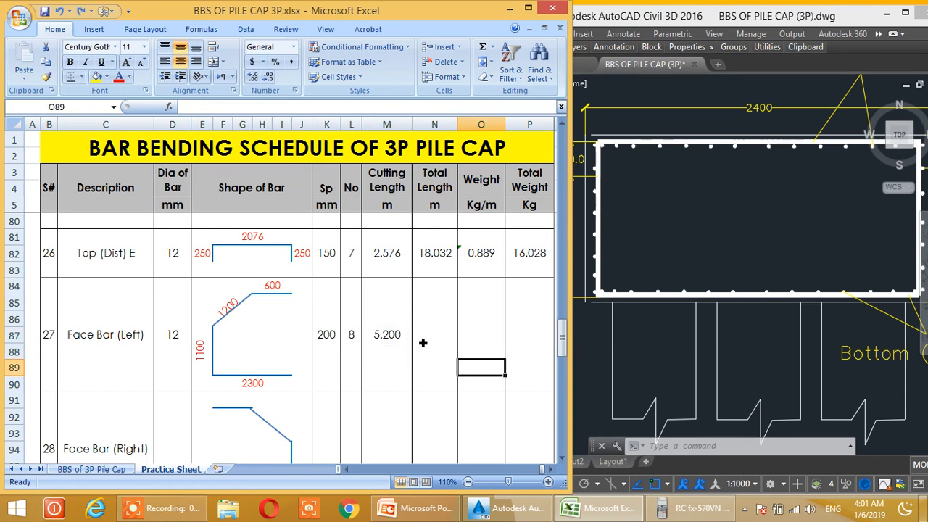
pyautogui.click(424, 327)
pyautogui.moveTo(434, 254); pyautogui.dragTo(527, 254)
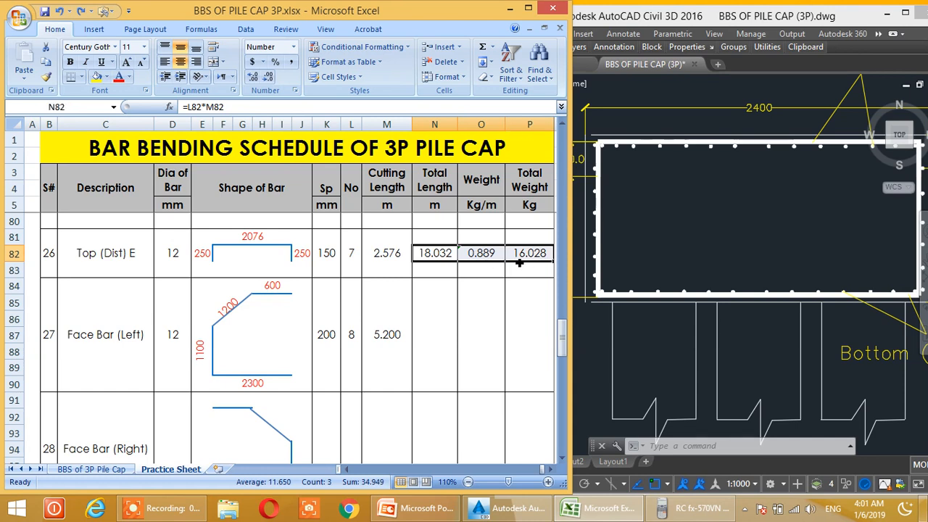
pyautogui.hotkey('ctrl', 'c')
pyautogui.click(429, 337)
pyautogui.hotkey('ctrl', 'v')
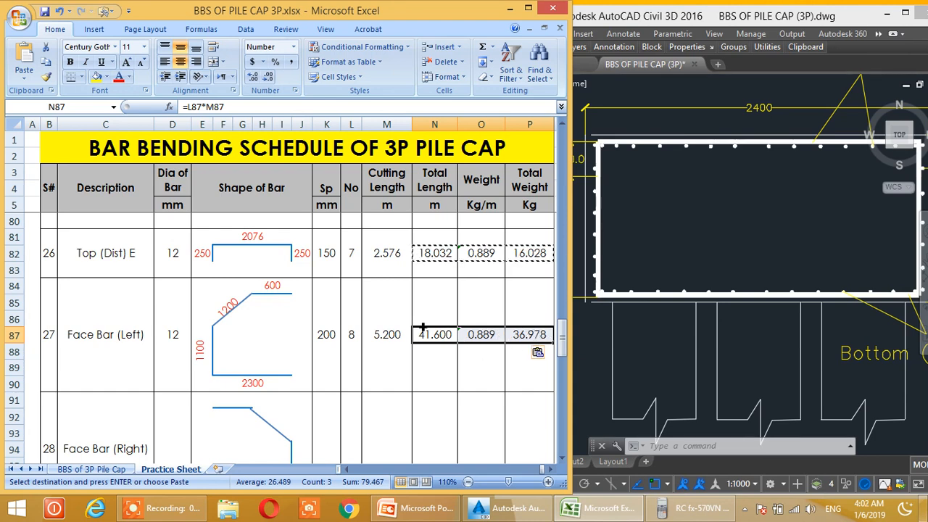
pyautogui.press('Escape')
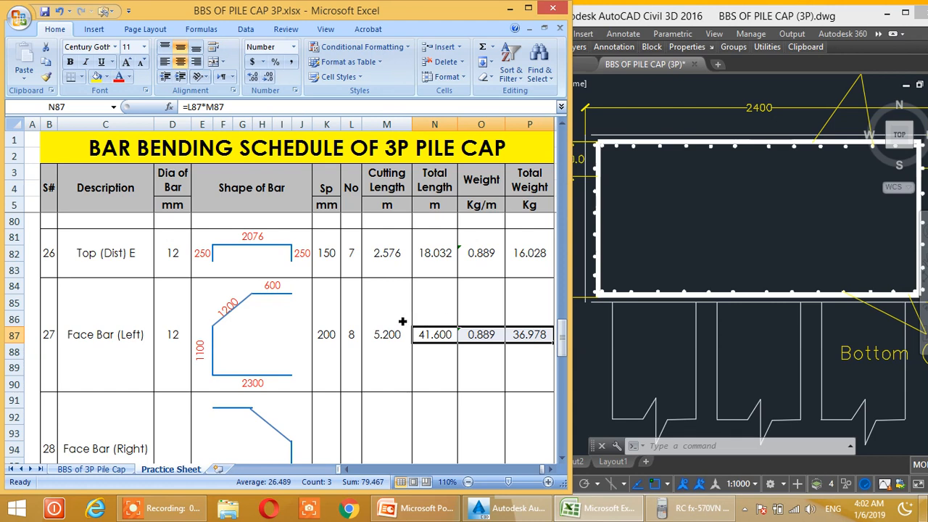
# Locate the Face Bar (Right) row in the schedule, then switch to AutoCAD and examine the right face bar's cut length dimensions
pyautogui.click(387, 302)
pyautogui.scroll(-2, 388, 319)
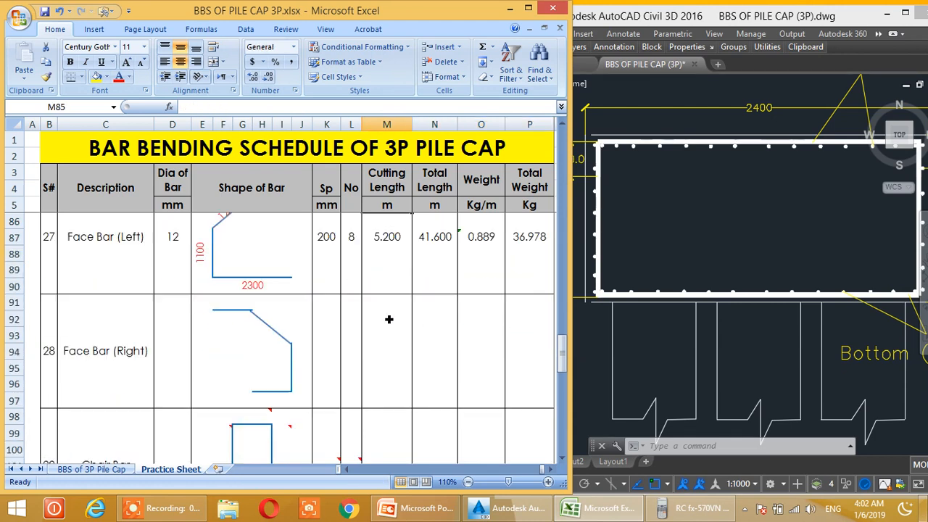
pyautogui.click(239, 311)
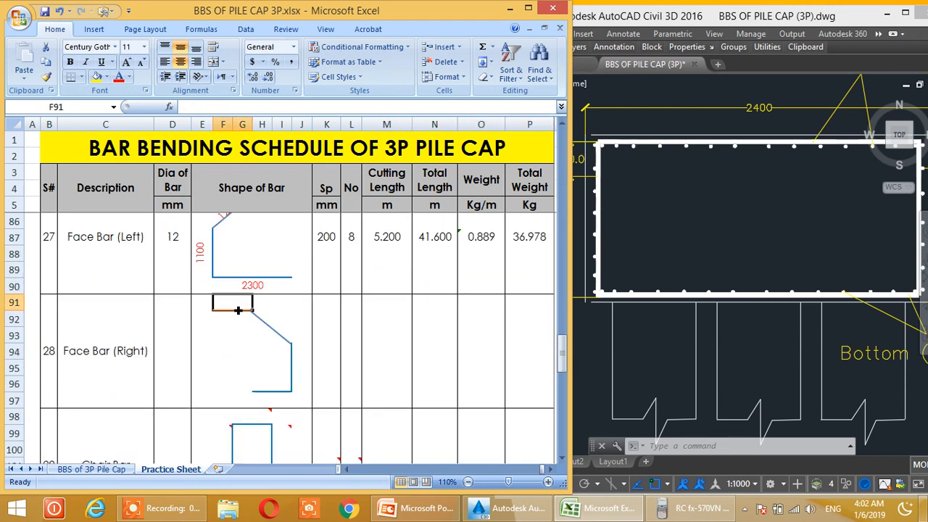
pyautogui.click(732, 307)
pyautogui.scroll(-5, 723, 284)
pyautogui.moveTo(792, 319); pyautogui.dragTo(627, 319, button='middle')
pyautogui.moveTo(871, 341); pyautogui.dragTo(655, 286, button='middle')
pyautogui.scroll(-4, 659, 296)
pyautogui.moveTo(698, 348); pyautogui.dragTo(626, 197, button='middle')
pyautogui.scroll(6, 780, 300)
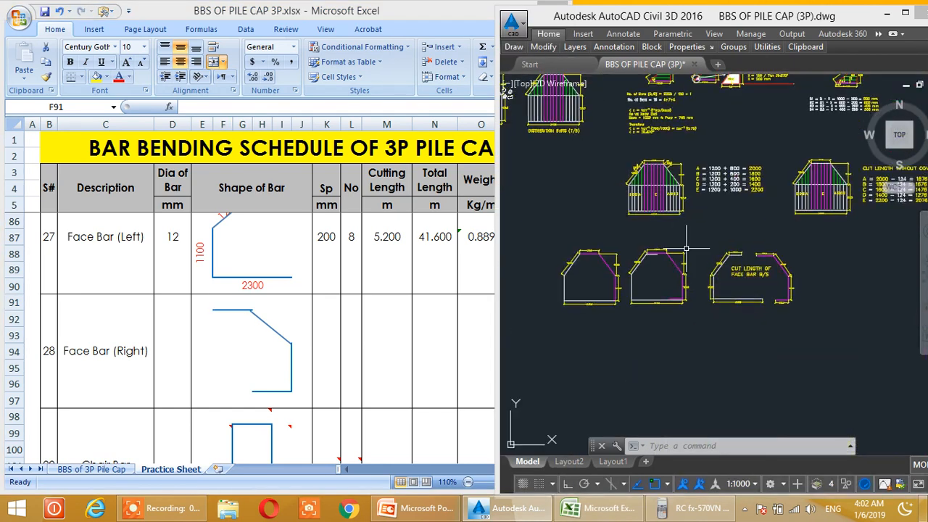
pyautogui.moveTo(779, 301); pyautogui.dragTo(825, 321, button='middle')
pyautogui.moveTo(654, 290)
pyautogui.mouseDown(button='middle')
pyautogui.moveTo(671, 285)
pyautogui.moveTo(525, 291)
pyautogui.mouseUp(button='middle')
pyautogui.moveTo(788, 298); pyautogui.dragTo(559, 285, button='middle')
pyautogui.moveTo(669, 294); pyautogui.dragTo(552, 296, button='middle')
pyautogui.scroll(2, 615, 269)
pyautogui.moveTo(615, 269); pyautogui.dragTo(625, 289, button='middle')
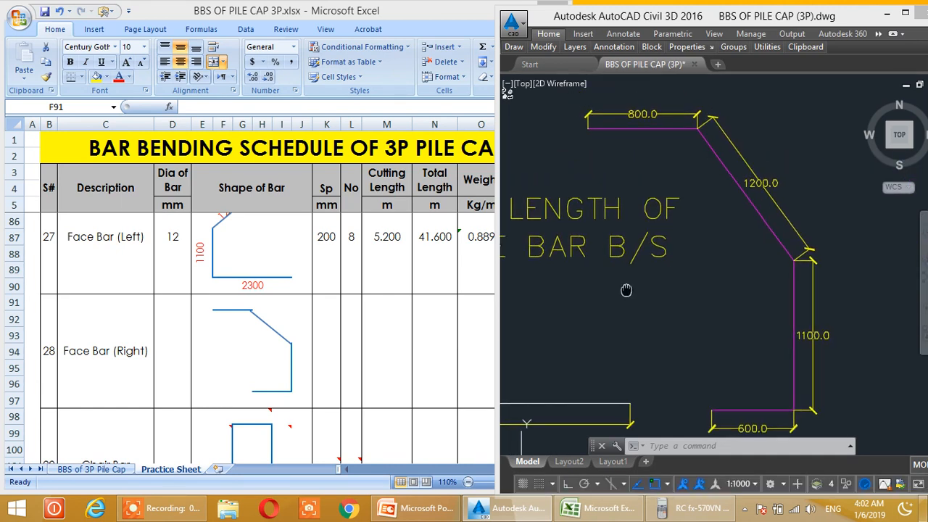
# Enter 800, 1200, 1100 and 600 as the shape dimensions of Face Bar (Right) in the Excel schedule, from the upper segment downward
pyautogui.click(230, 298)
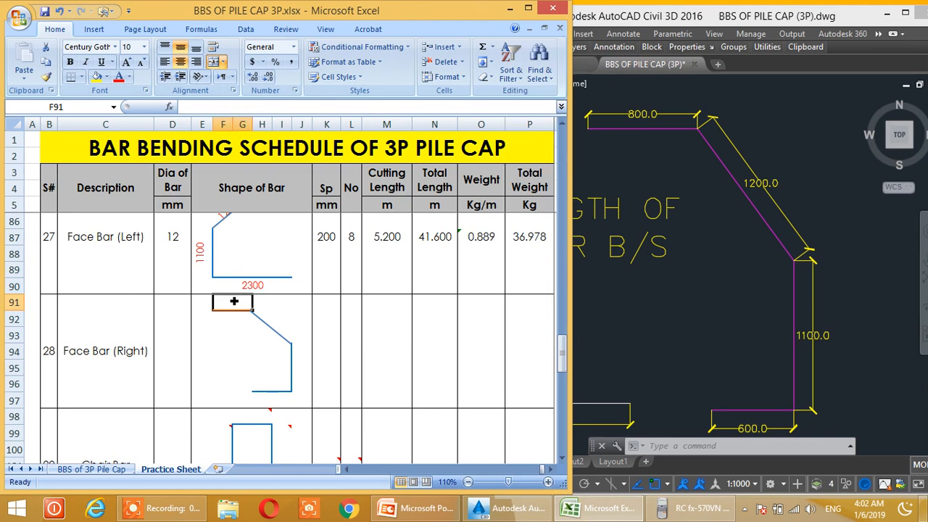
pyautogui.write('800')
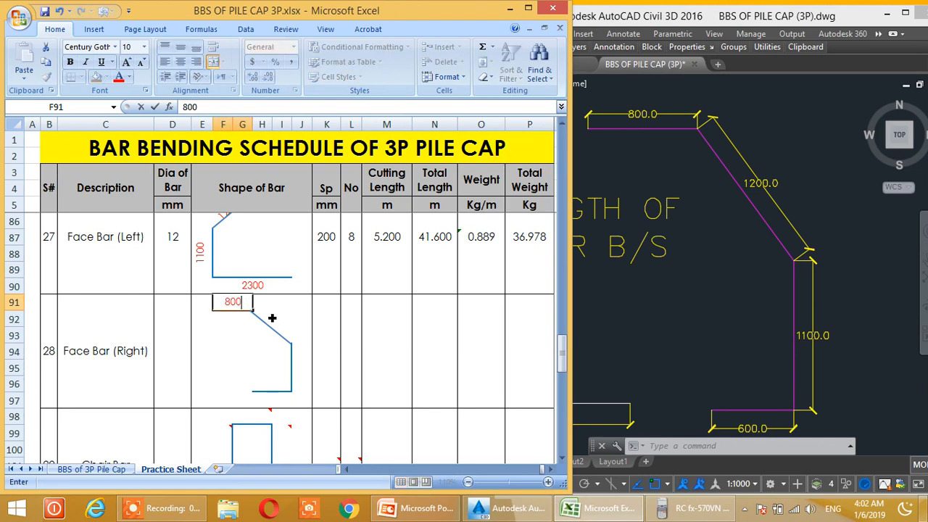
pyautogui.click(272, 319)
pyautogui.write('1200')
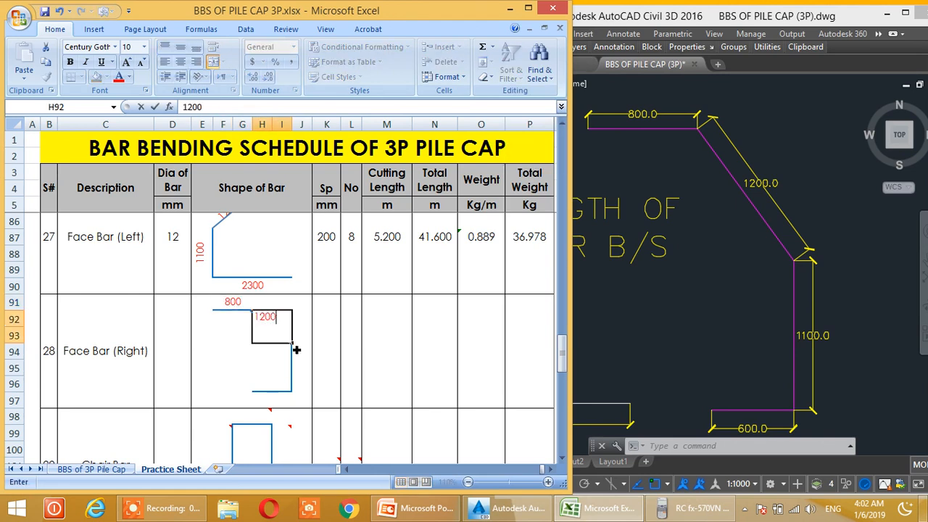
pyautogui.click(304, 362)
pyautogui.write('1100')
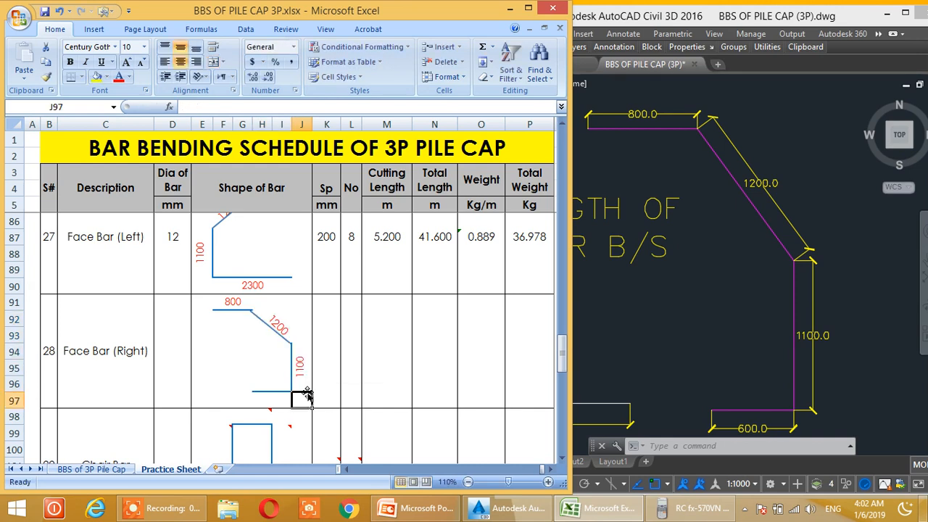
pyautogui.click(272, 406)
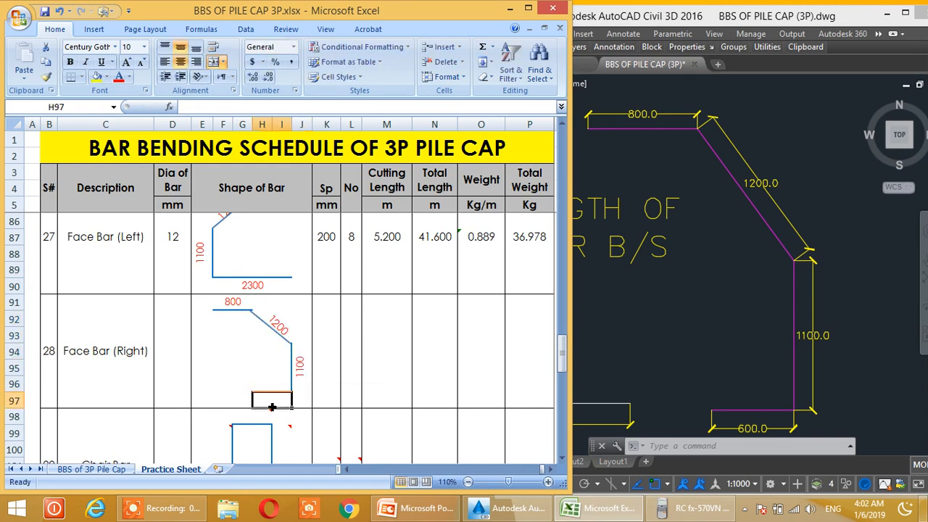
pyautogui.write('600')
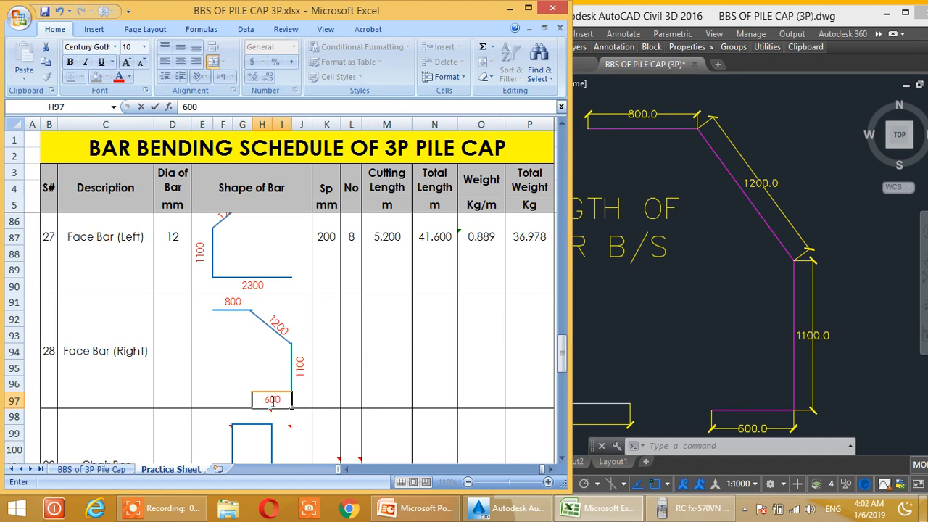
pyautogui.press('Return')
# Fill in the Face Bar (Right) row with a bar diameter of 12 mm, a spacing of 200 mm and 8 bars
pyautogui.click(368, 355)
pyautogui.click(263, 348)
pyautogui.click(318, 353)
pyautogui.click(189, 360)
pyautogui.write('12')
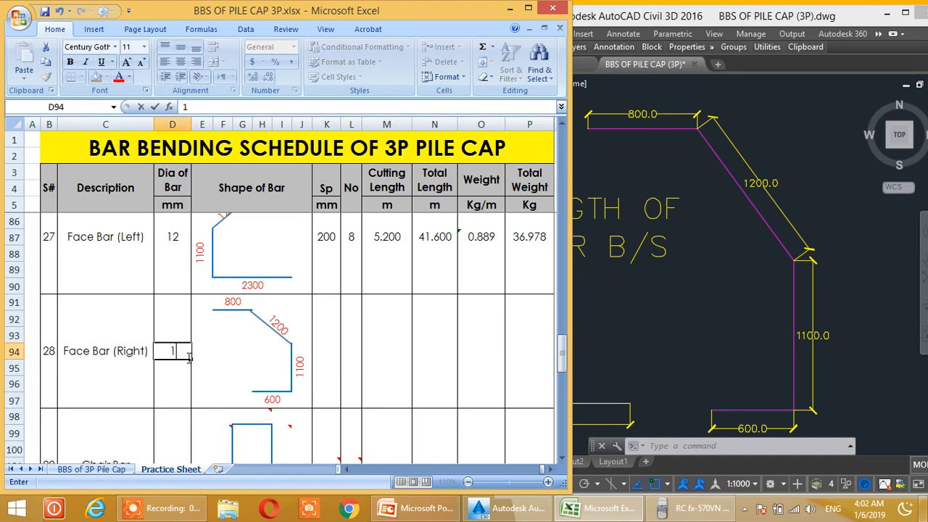
pyautogui.press('Right')
pyautogui.press('Right')
pyautogui.press('Right')
pyautogui.press('Right')
pyautogui.press('Right')
pyautogui.press('Right')
pyautogui.press('Right')
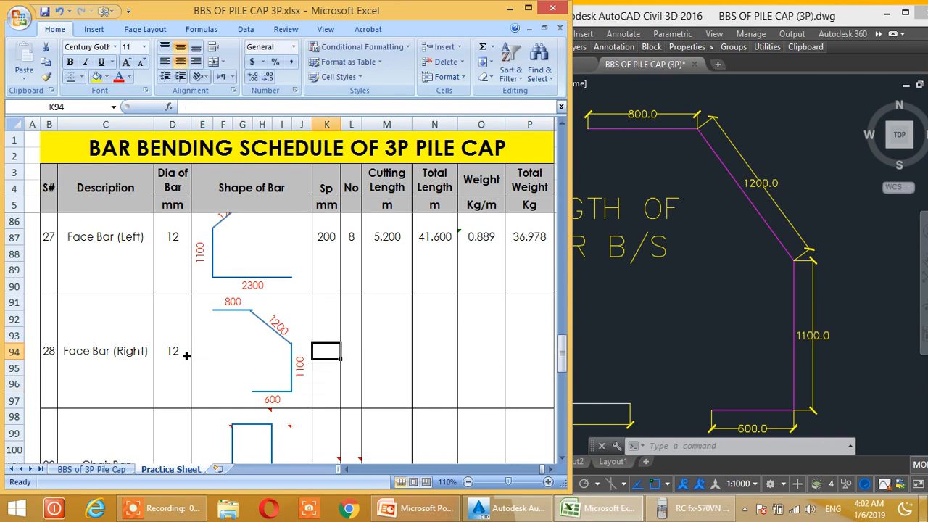
pyautogui.write('200')
pyautogui.press('Right')
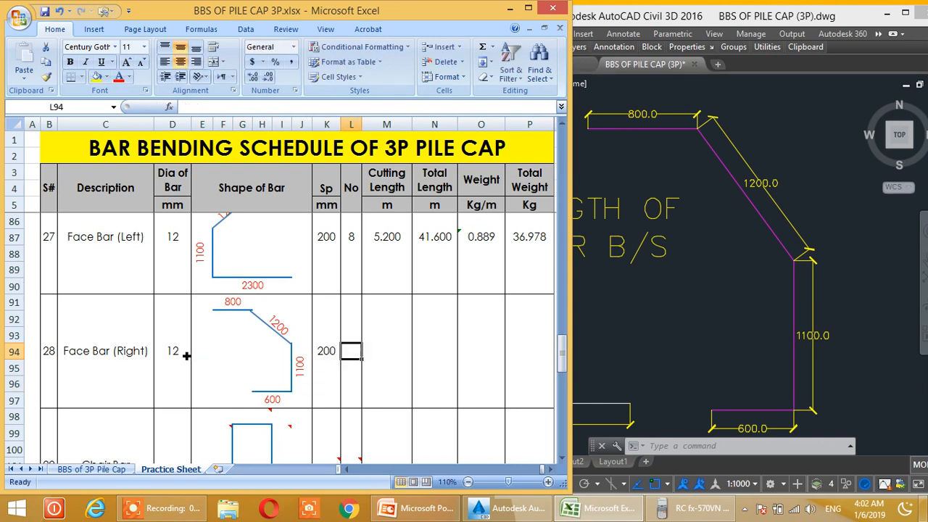
pyautogui.write('8')
pyautogui.press('Right')
pyautogui.press('Right')
pyautogui.press('Left')
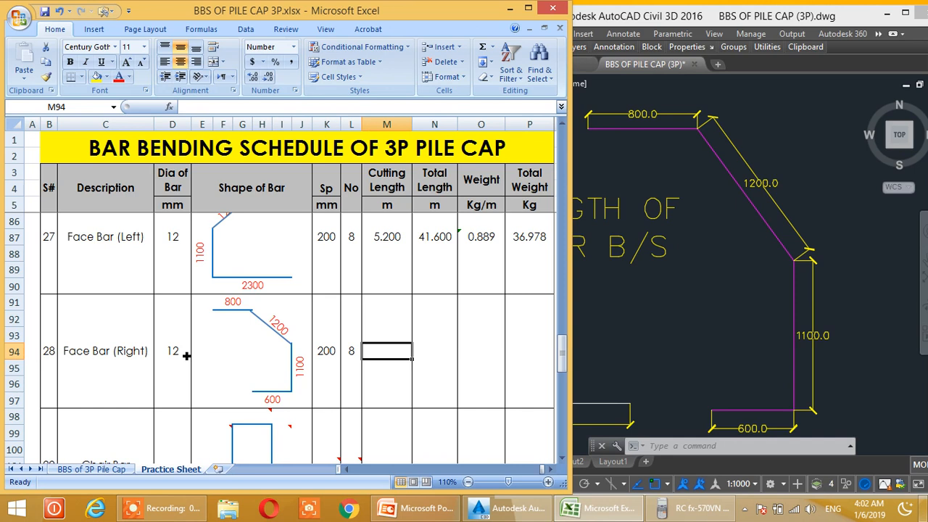
# Enter the Face Bar (Right) cutting length in M94 as the sum of its four shape dimensions, =F91+H92+J94+H97
pyautogui.write('=')
pyautogui.click(223, 304)
pyautogui.write('+')
pyautogui.click(271, 326)
pyautogui.write('+')
pyautogui.click(308, 369)
pyautogui.write('+')
pyautogui.click(274, 399)
pyautogui.press('Return')
pyautogui.press('Right')
pyautogui.press('Right')
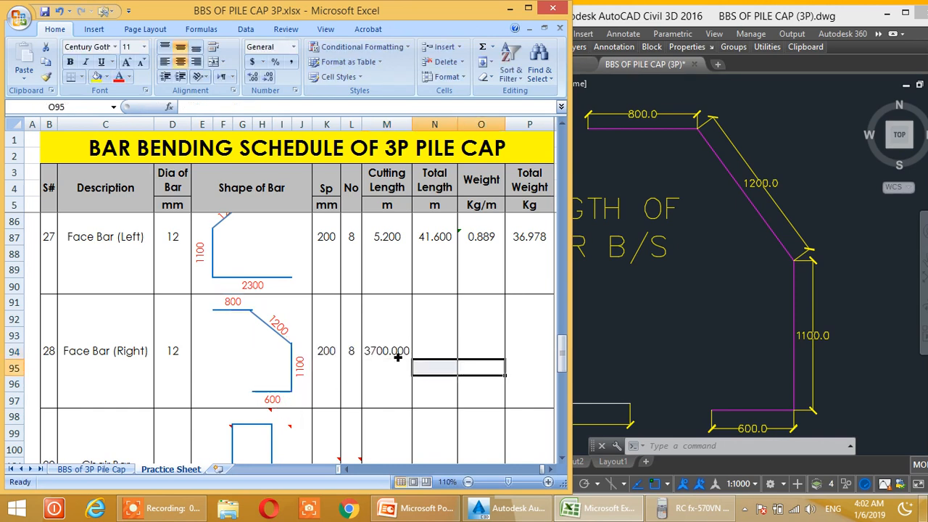
# Convert the Face Bar (Right) cutting length to metres by changing its formula to =(F91+H92+J94+H97)/1000
pyautogui.click(397, 355)
pyautogui.click(194, 108)
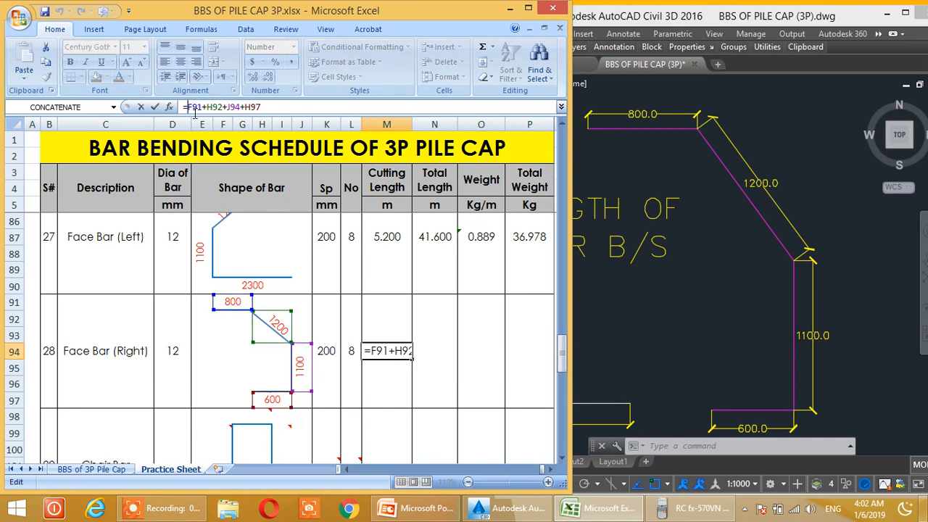
pyautogui.write('(')
pyautogui.click(276, 109)
pyautogui.write(')/1000')
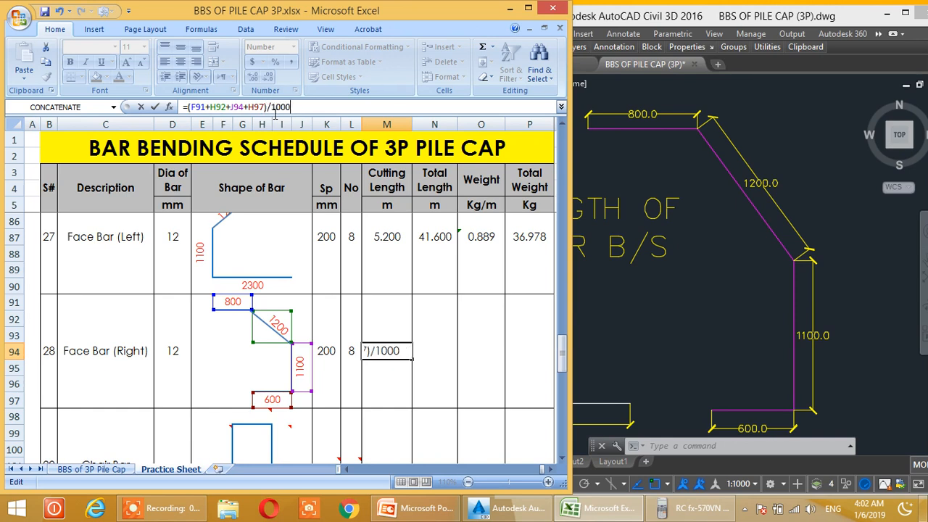
pyautogui.press('Return')
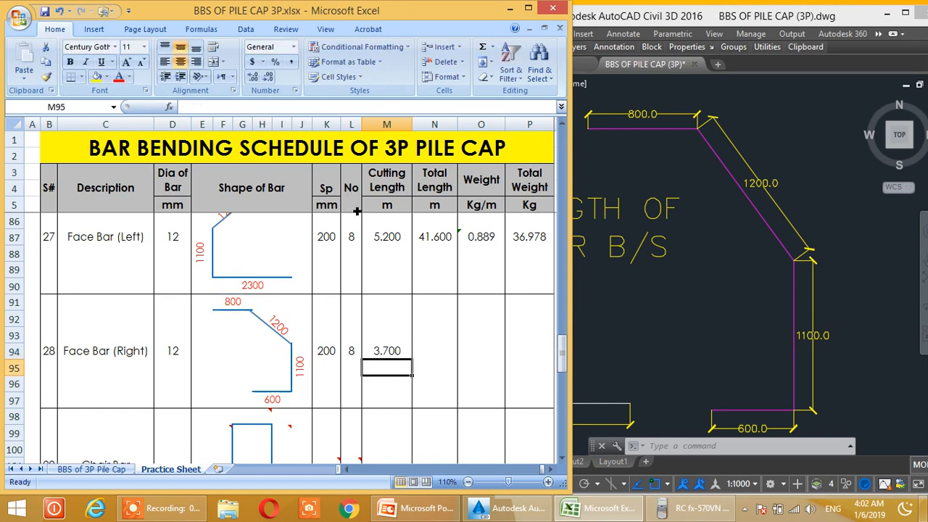
# Copy the total length, unit weight and total weight formulas from the Face Bar (Left) row into the Face Bar (Right) row
pyautogui.press('Right')
pyautogui.press('Right')
pyautogui.scroll(-1, 446, 329)
pyautogui.scroll(2, 446, 329)
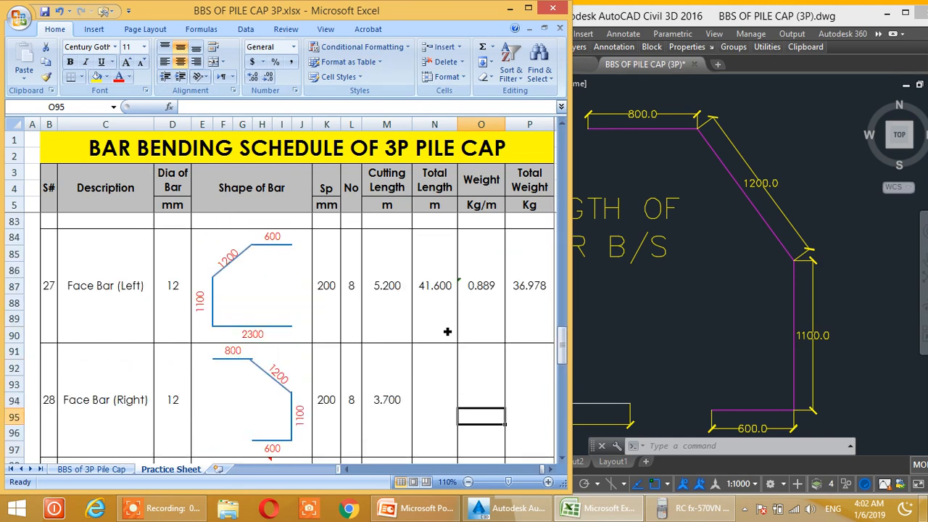
pyautogui.moveTo(435, 289); pyautogui.dragTo(527, 289)
pyautogui.hotkey('ctrl', 'c')
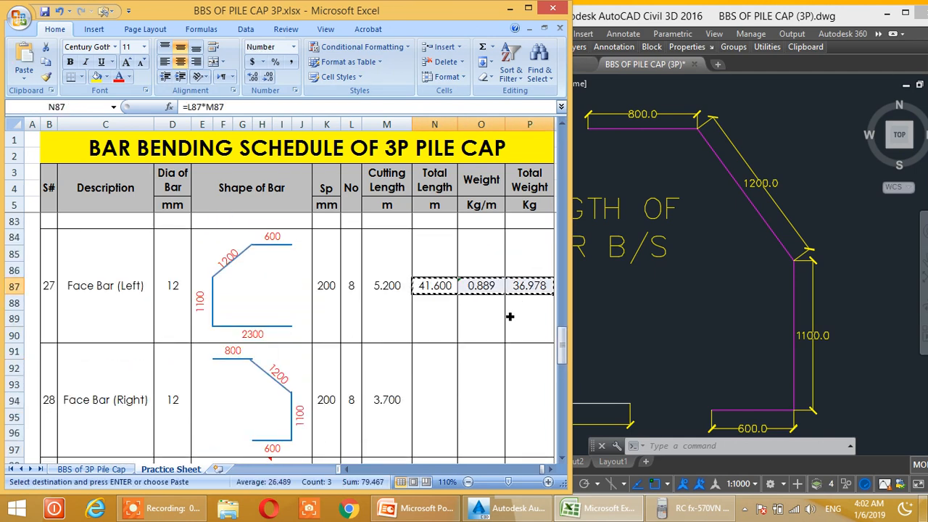
pyautogui.click(424, 410)
pyautogui.hotkey('ctrl', 'v')
pyautogui.click(490, 435)
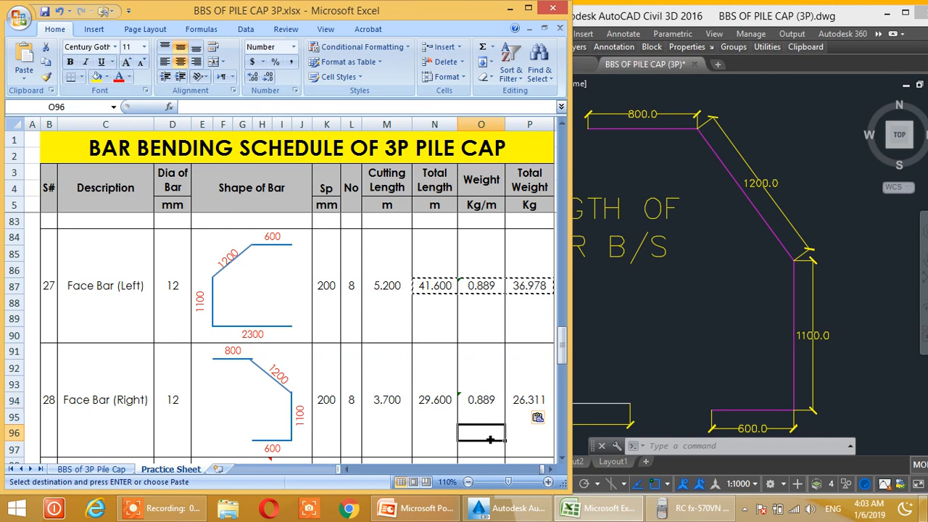
pyautogui.press('Escape')
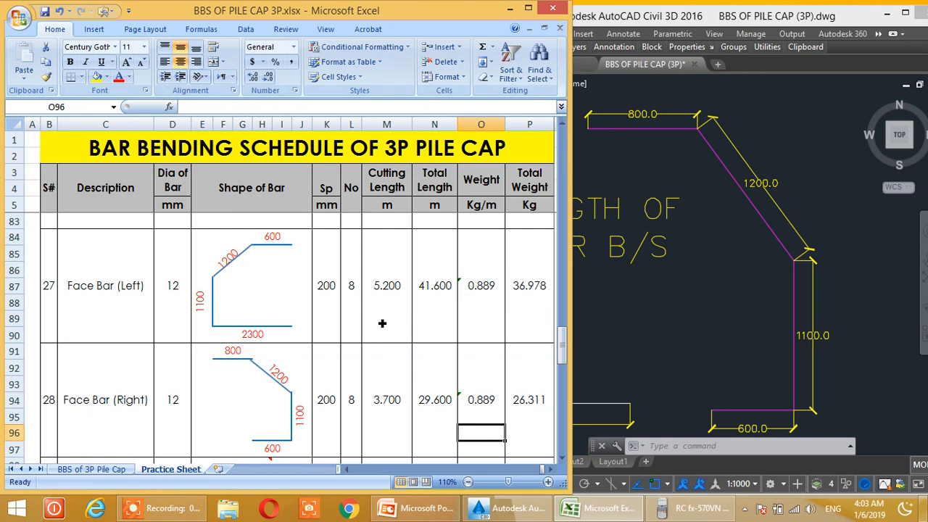
# Review the Chair Bar's top length note and enter 16 mm as the Chair Bar diameter
pyautogui.scroll(-3, 437, 330)
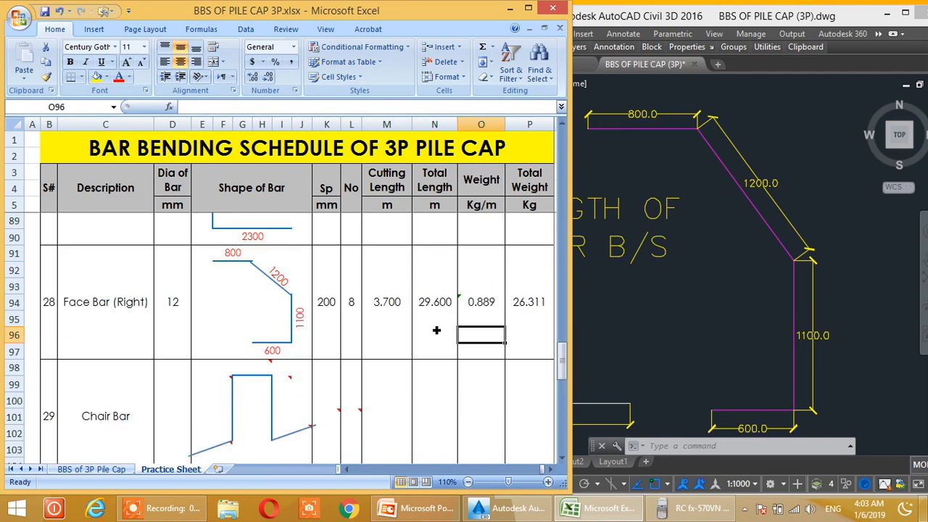
pyautogui.scroll(1, 415, 339)
pyautogui.scroll(-1, 422, 334)
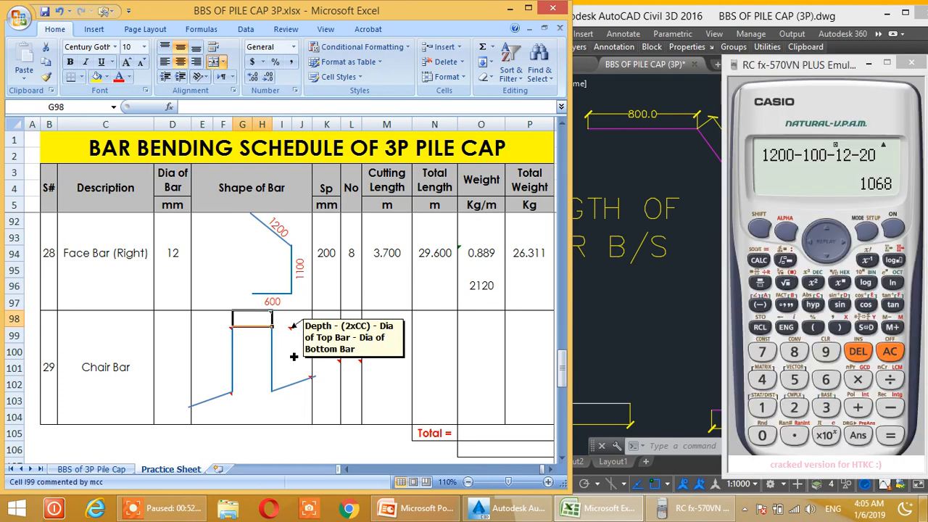
pyautogui.click(261, 402)
pyautogui.click(262, 354)
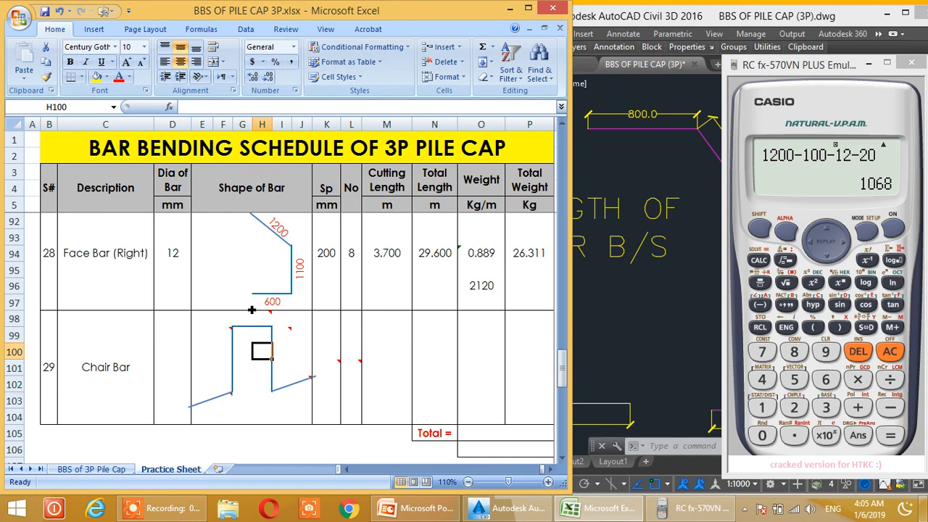
pyautogui.click(260, 322)
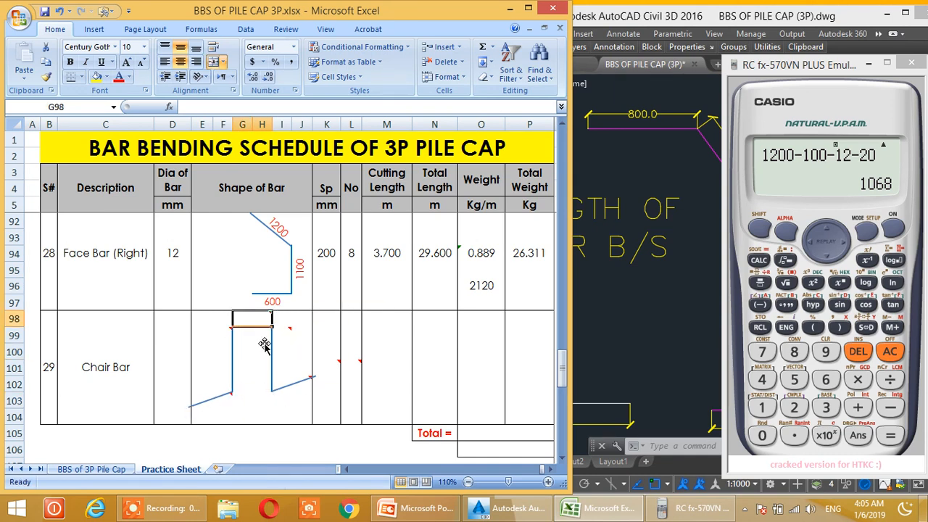
pyautogui.moveTo(260, 326)
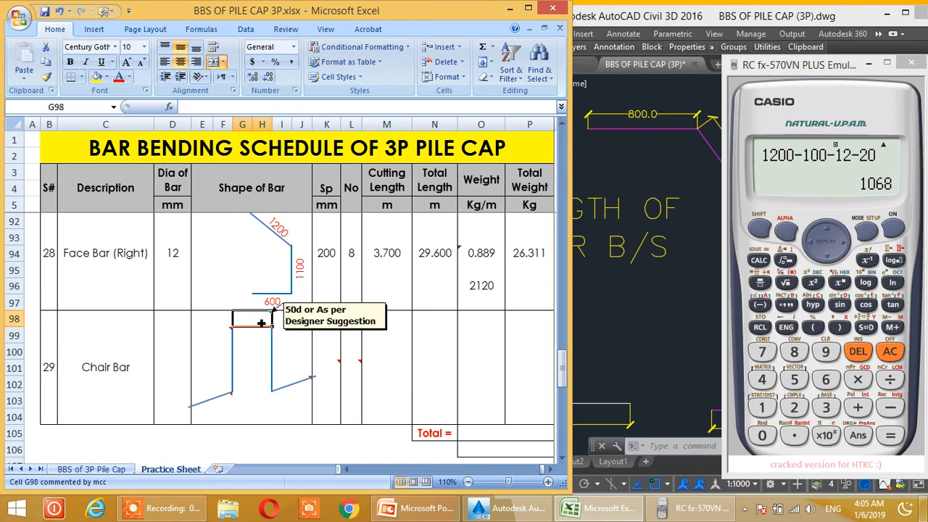
pyautogui.click(176, 371)
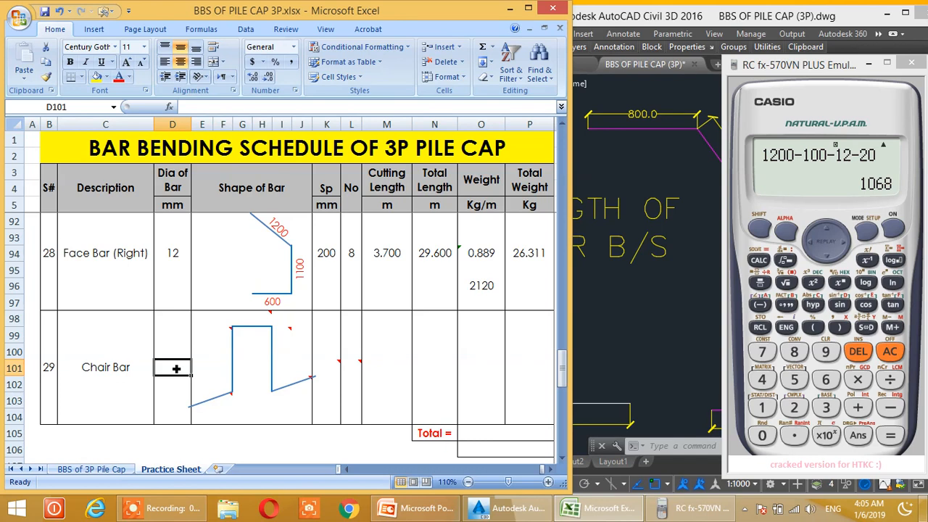
pyautogui.click(868, 65)
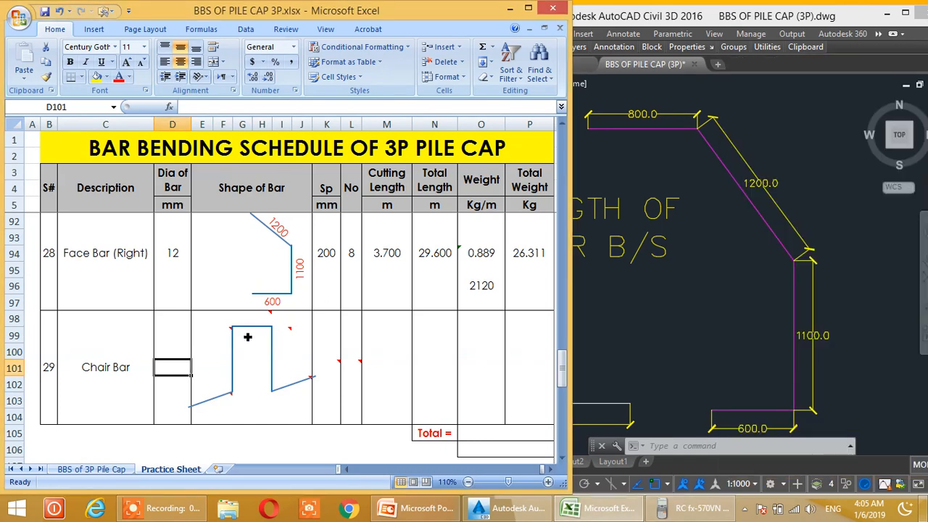
pyautogui.write('16')
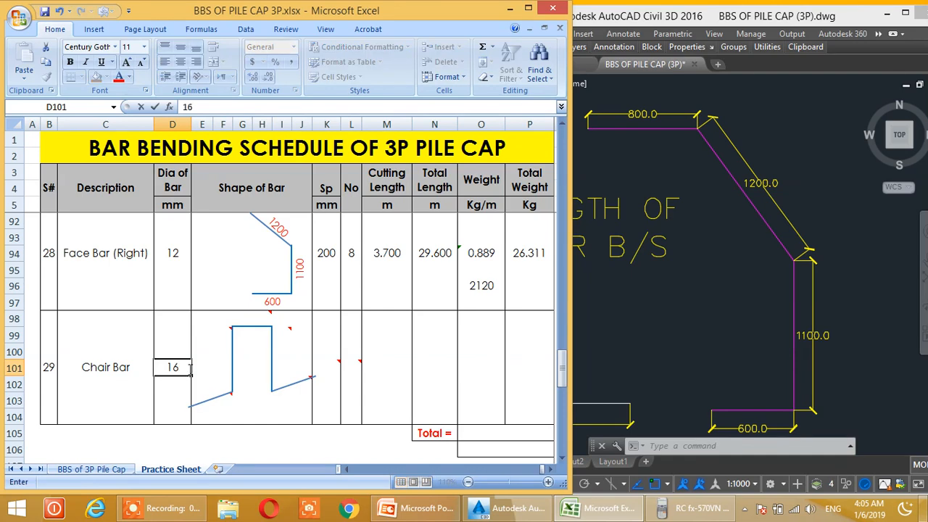
# Compute 50×16 in the calculator emulator and enter 800 in Excel as the Chair Bar's top length
pyautogui.click(252, 319)
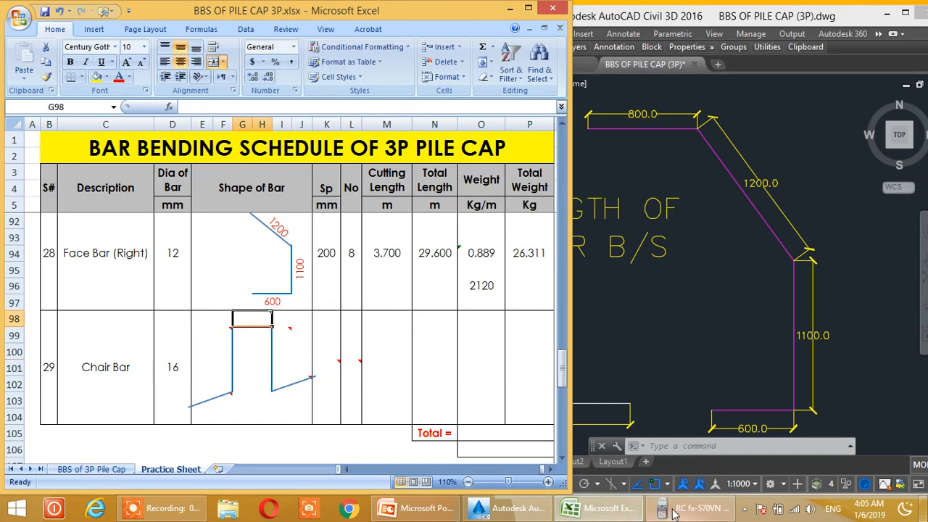
pyautogui.click(673, 511)
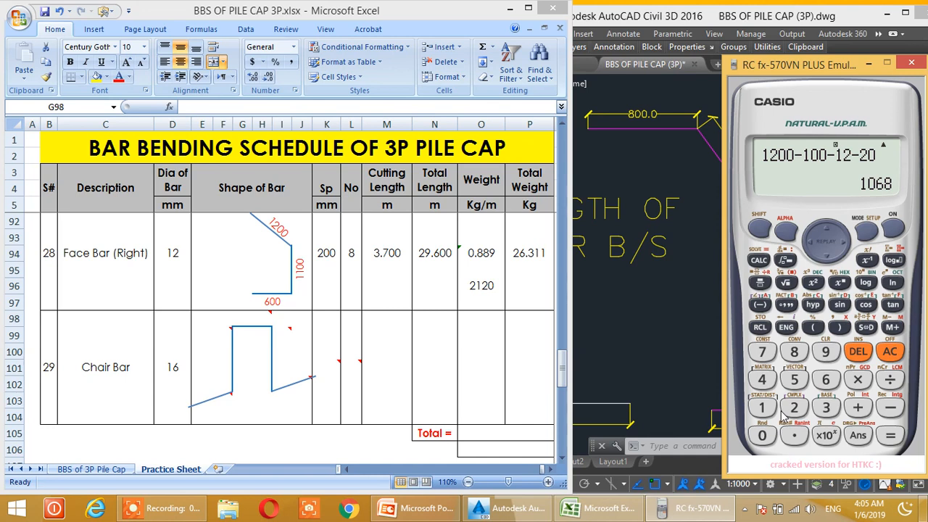
pyautogui.press('Escape')
pyautogui.write('50*16')
pyautogui.press('Return')
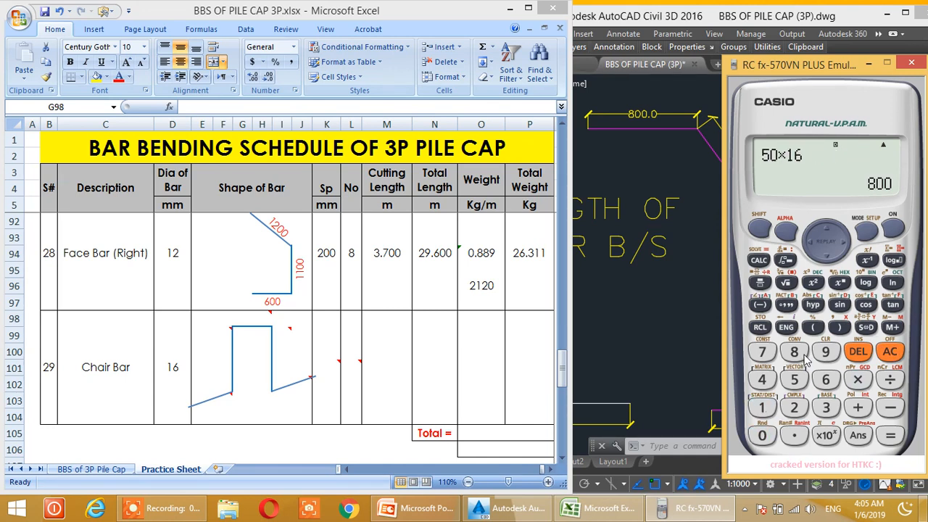
pyautogui.click(268, 320)
pyautogui.write('800')
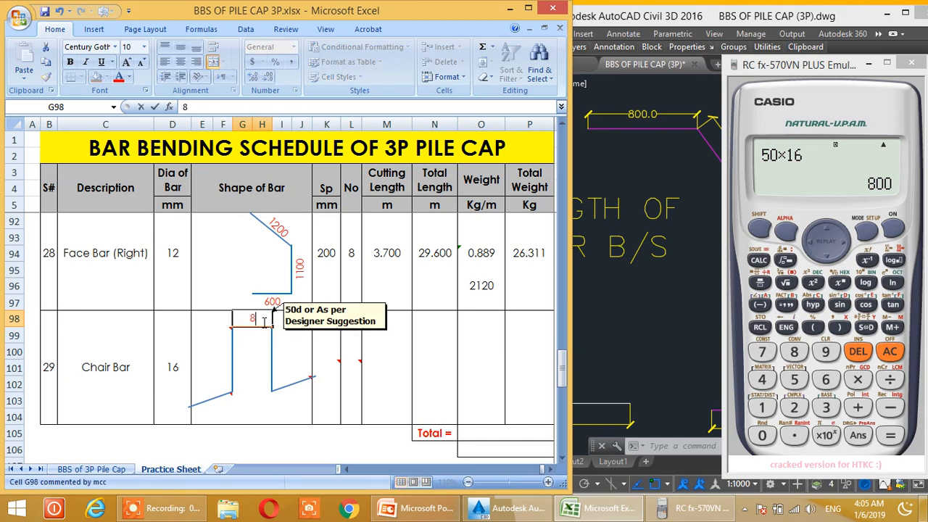
pyautogui.press('Return')
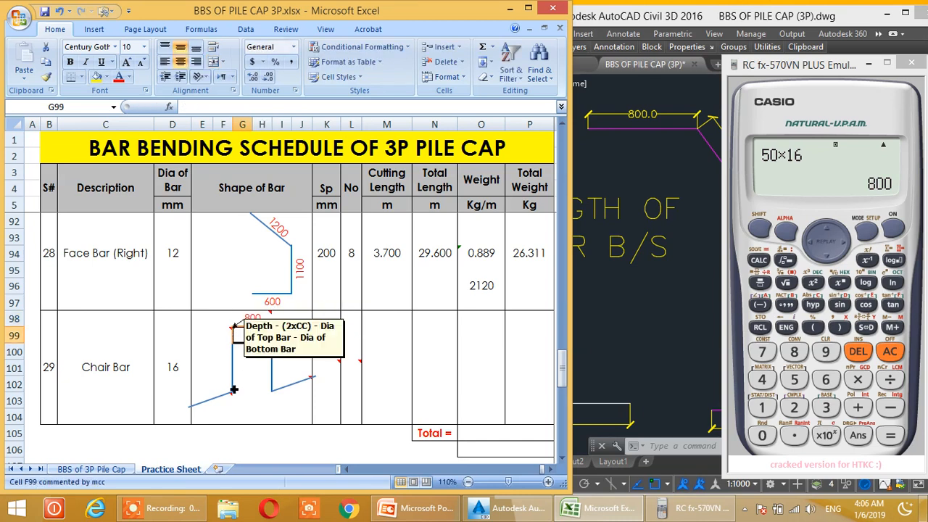
# Switch to the AutoCAD drawing and examine the pile cap's X-section for the depth needed for the chair bar height
pyautogui.moveTo(231, 333)
pyautogui.click(639, 210)
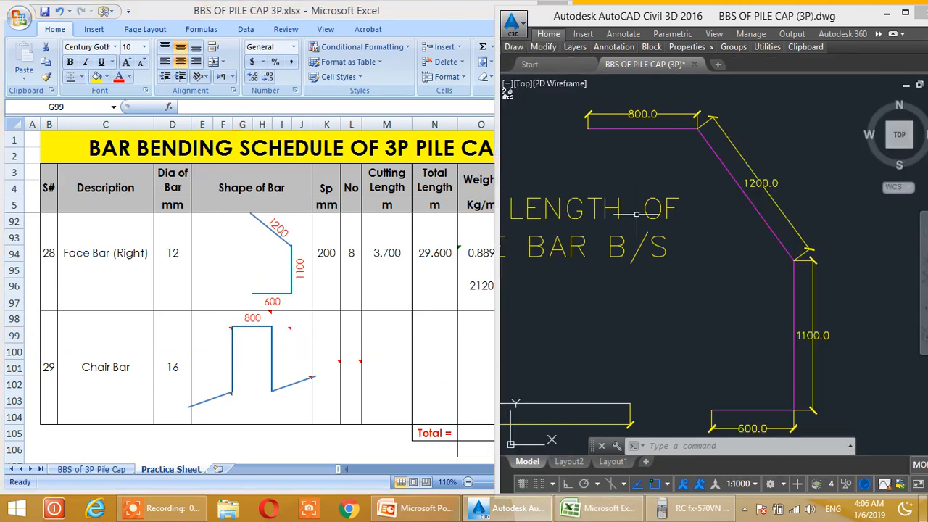
pyautogui.scroll(-4, 600, 221)
pyautogui.moveTo(563, 212); pyautogui.dragTo(758, 250, button='middle')
pyautogui.moveTo(615, 234); pyautogui.dragTo(782, 289, button='middle')
pyautogui.moveTo(605, 221); pyautogui.dragTo(828, 286, button='middle')
pyautogui.scroll(-4, 673, 235)
pyautogui.moveTo(592, 234); pyautogui.dragTo(744, 282, button='middle')
pyautogui.moveTo(598, 206); pyautogui.dragTo(761, 248, button='middle')
pyautogui.moveTo(673, 226); pyautogui.dragTo(732, 249, button='middle')
pyautogui.moveTo(803, 184); pyautogui.dragTo(661, 274, button='middle')
pyautogui.scroll(6, 713, 225)
pyautogui.moveTo(744, 234); pyautogui.dragTo(656, 241, button='middle')
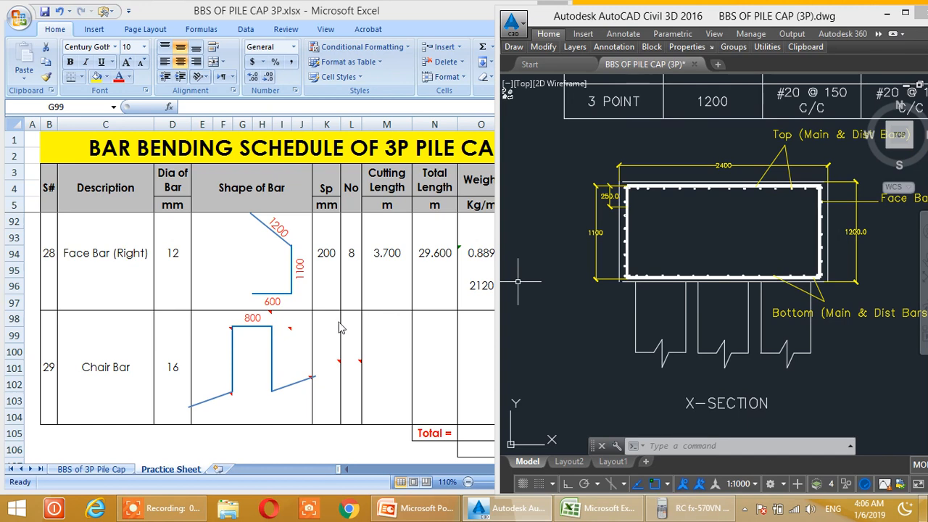
pyautogui.click(262, 370)
pyautogui.click(259, 356)
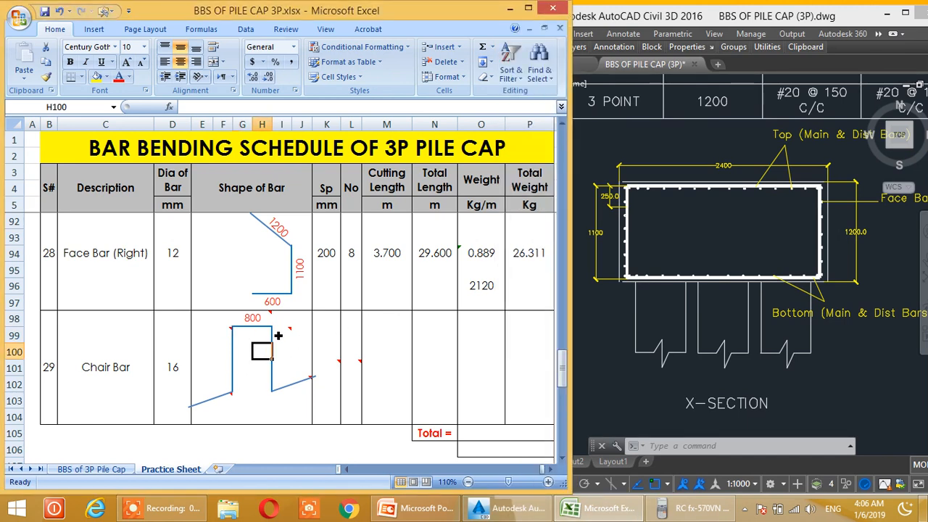
pyautogui.click(279, 336)
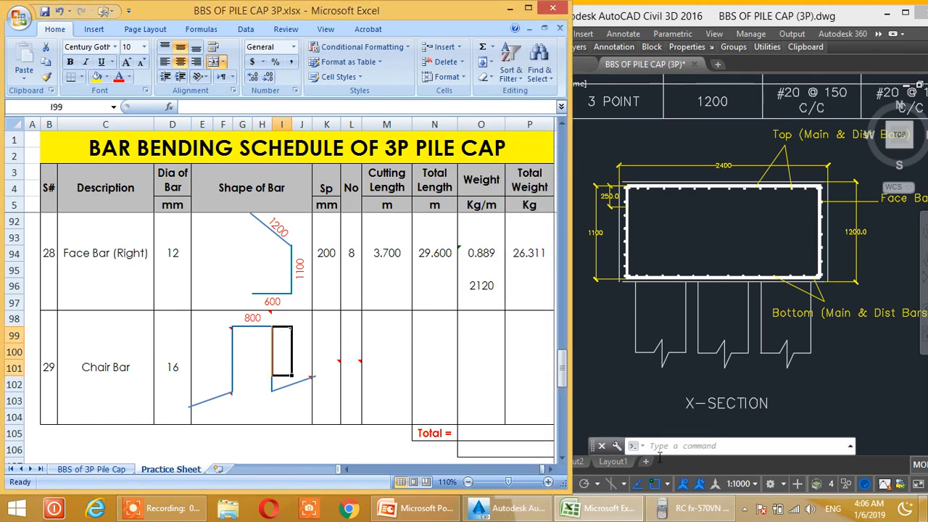
pyautogui.click(689, 508)
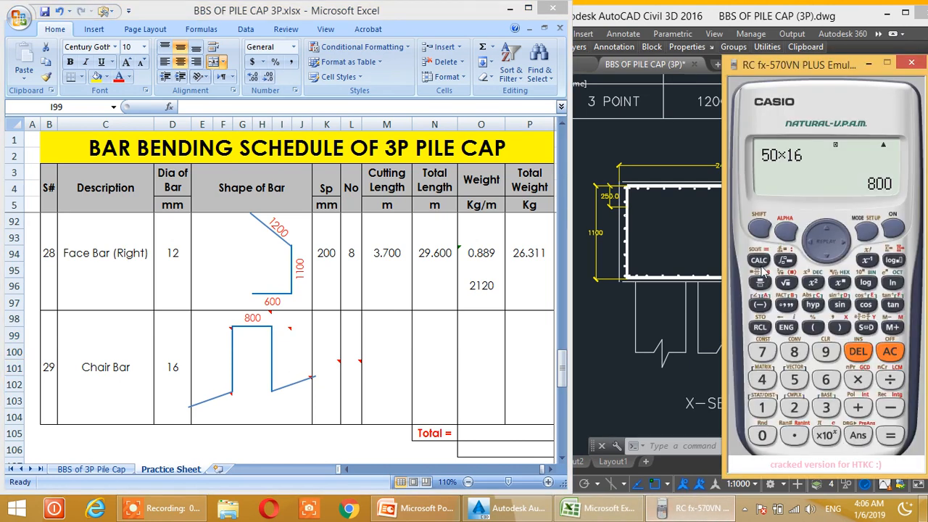
pyautogui.press('Escape')
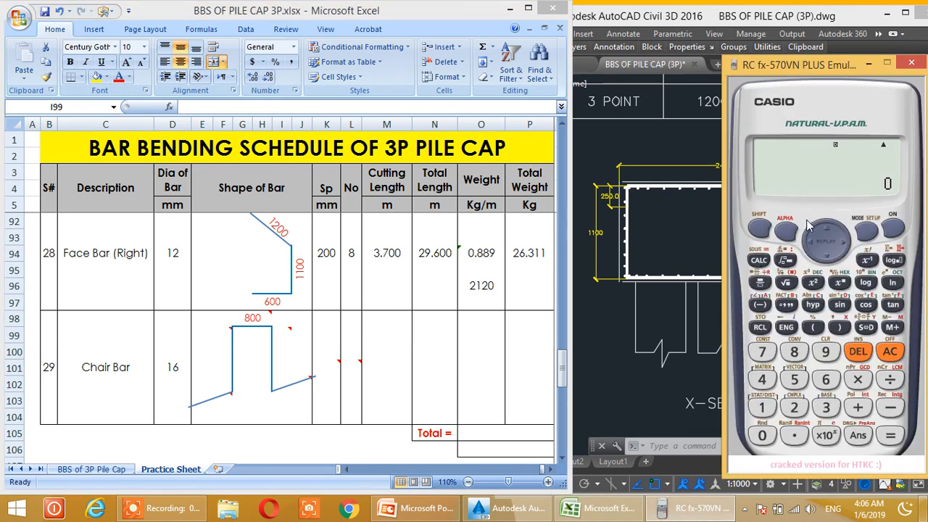
pyautogui.write('1200-100')
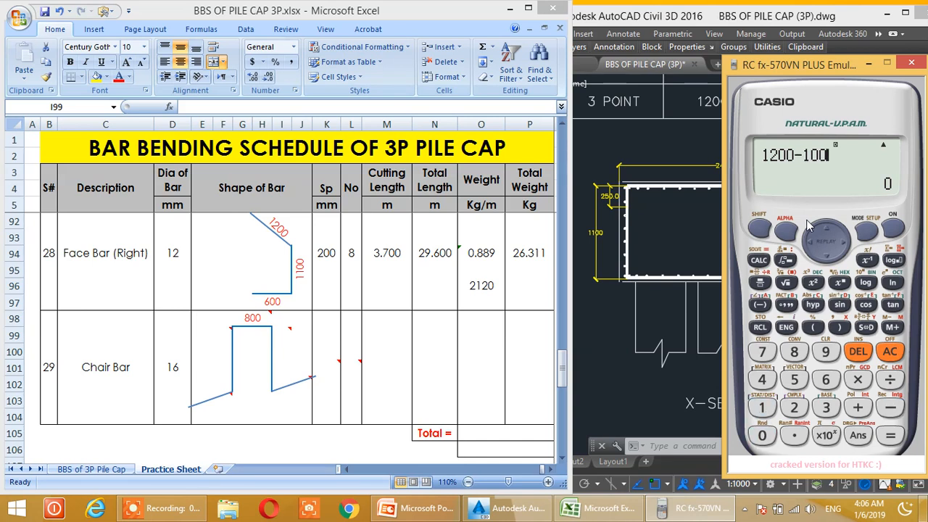
pyautogui.write('-12-20')
pyautogui.press('Return')
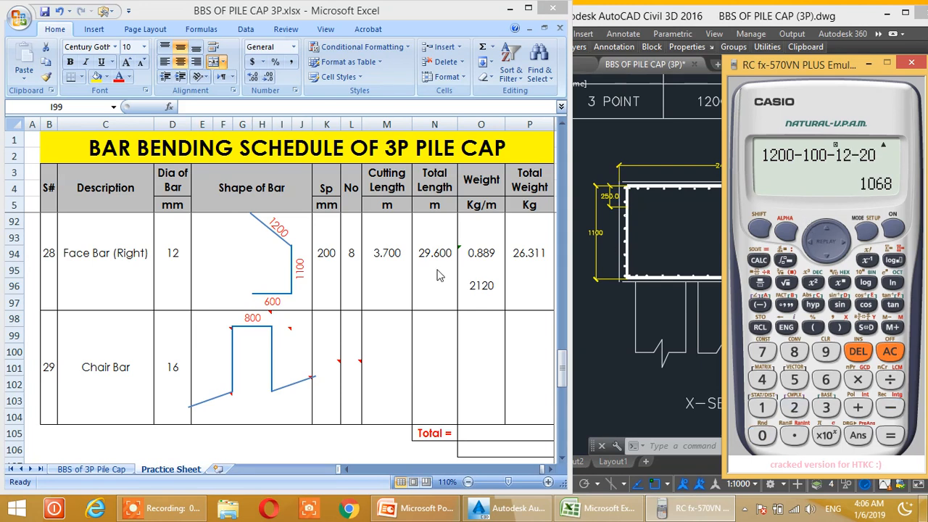
# Enter 1068 as the length of both vertical legs of the Chair Bar shape in the Excel schedule
pyautogui.click(367, 348)
pyautogui.moveTo(293, 363)
pyautogui.write('1')
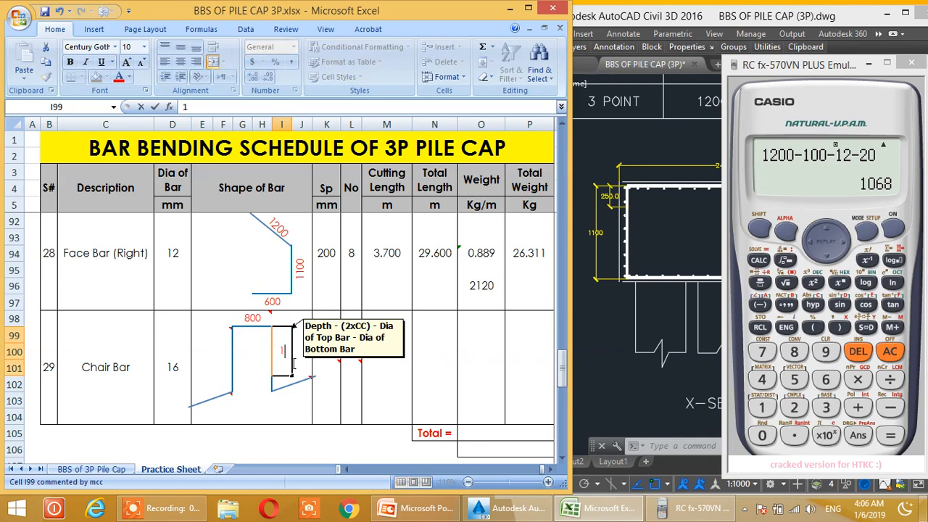
pyautogui.write('068')
pyautogui.press('Return')
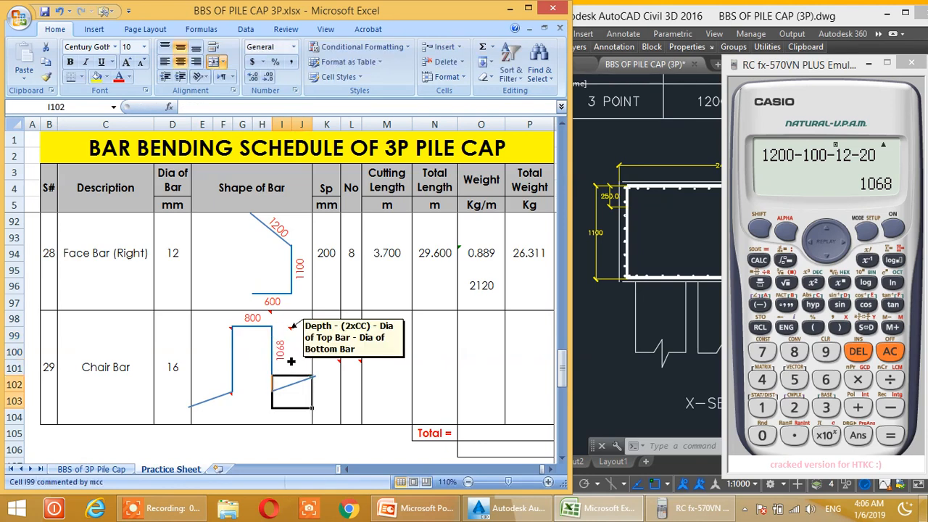
pyautogui.click(221, 355)
pyautogui.write('1068')
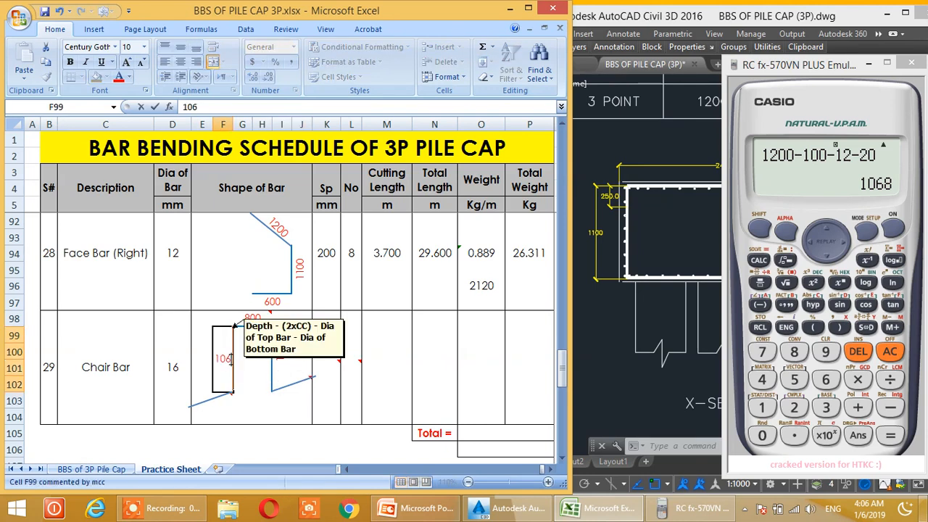
pyautogui.press('Return')
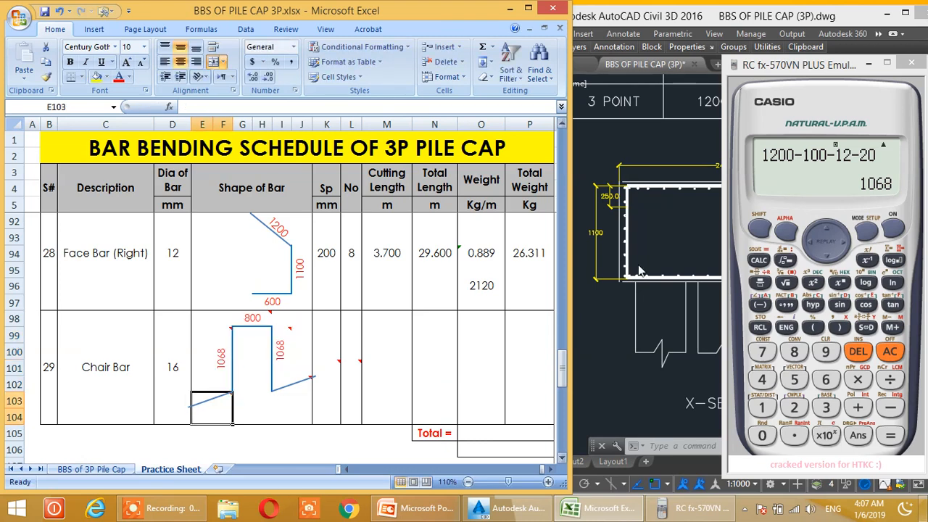
# Examine the bar spacing in the AutoCAD X-section and the Excel notes giving the length rule for the Chair Bar's two sloping legs
pyautogui.click(677, 224)
pyautogui.scroll(3, 676, 217)
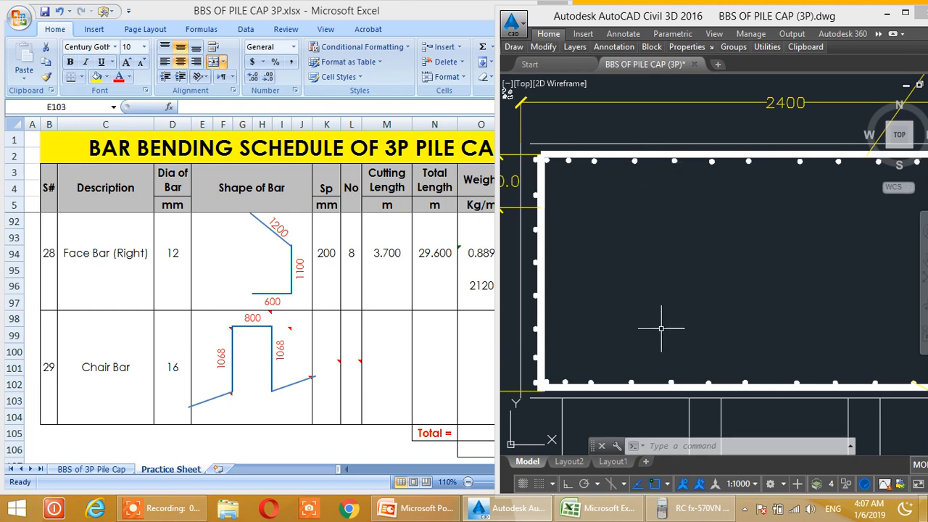
pyautogui.click(304, 399)
pyautogui.click(300, 384)
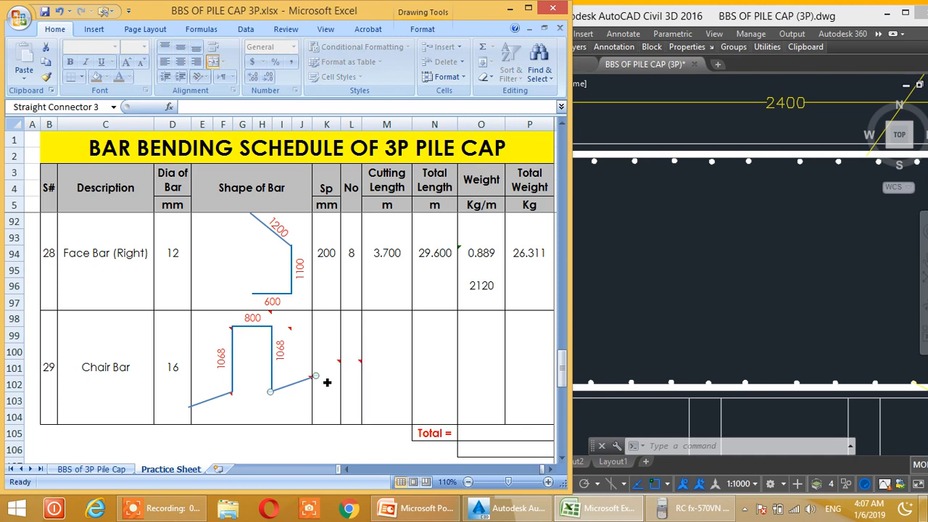
pyautogui.moveTo(307, 390)
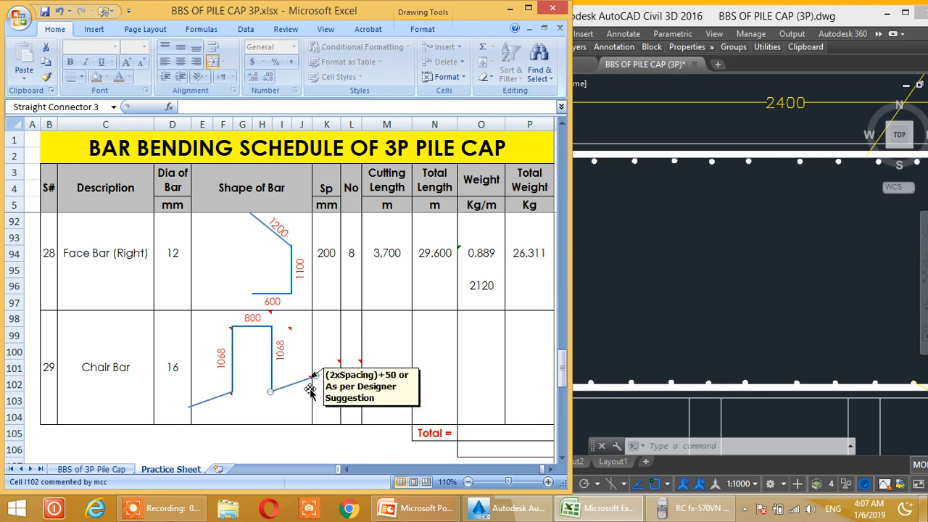
pyautogui.click(219, 400)
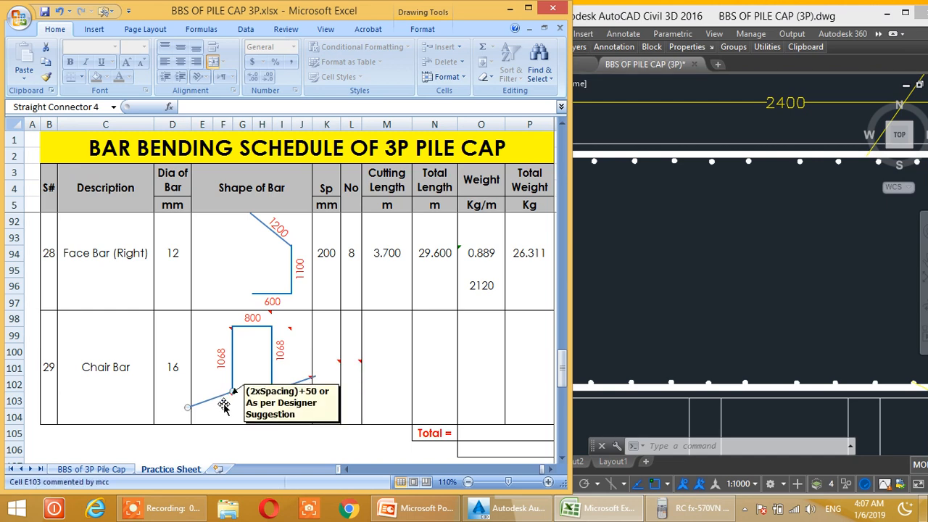
pyautogui.click(234, 406)
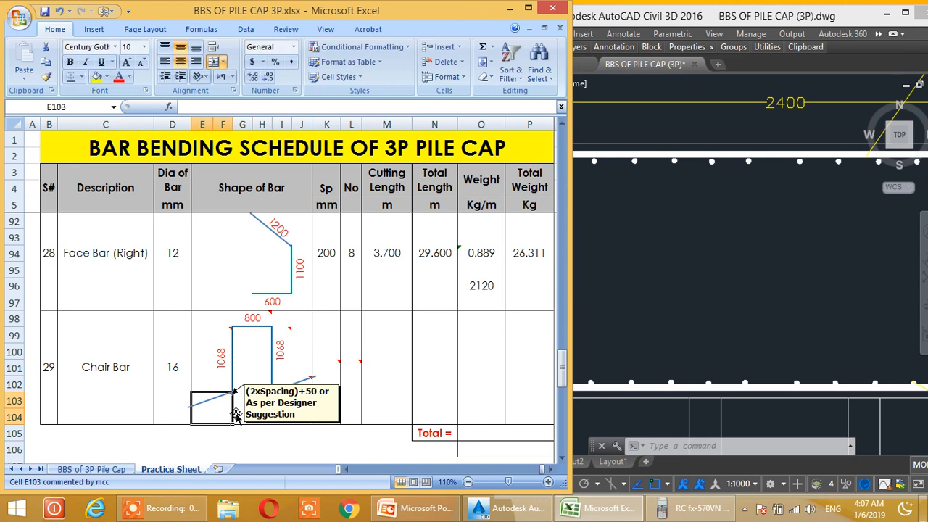
pyautogui.click(299, 380)
pyautogui.click(283, 355)
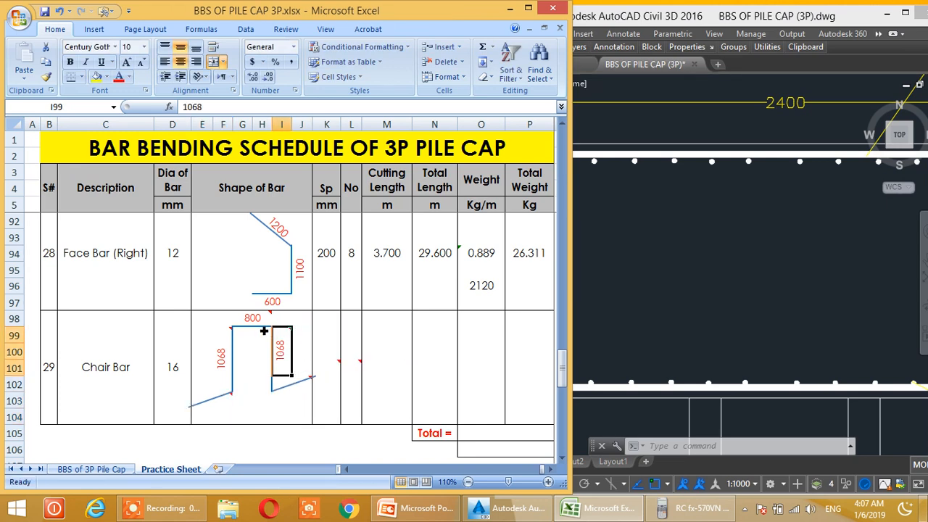
# Enter 350 and 1045 as the lengths of the Chair Bar's two sloping legs
pyautogui.click(303, 397)
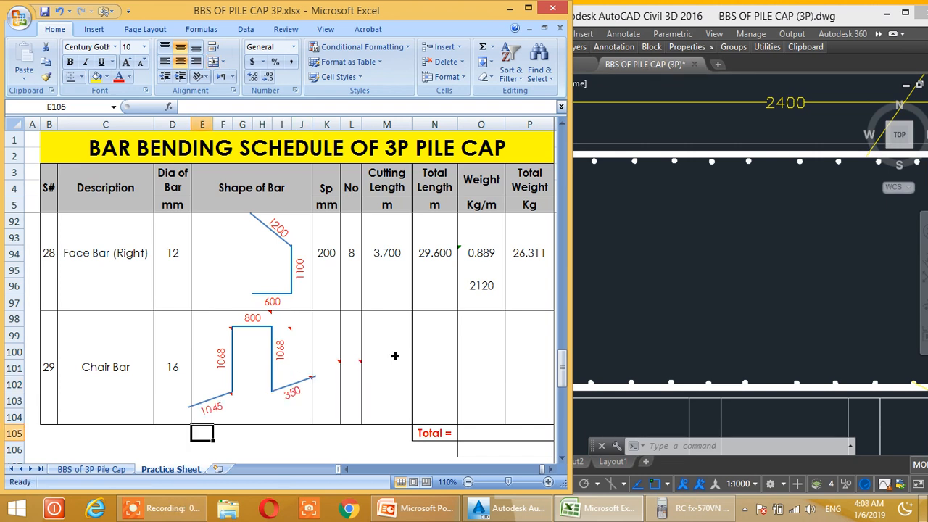
pyautogui.click(218, 410)
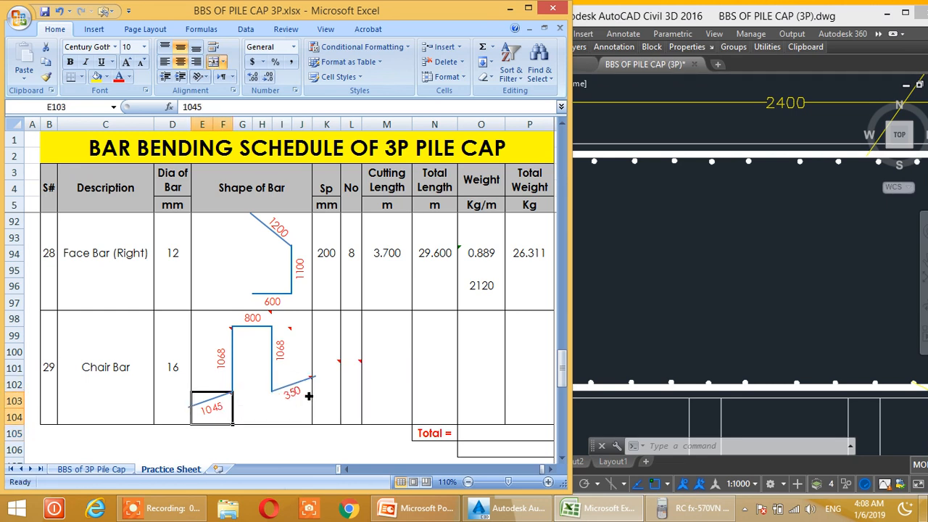
# Enter the Chair Bar's spacing as 1/m2, following the cell note of one chair per square metre
pyautogui.click(335, 367)
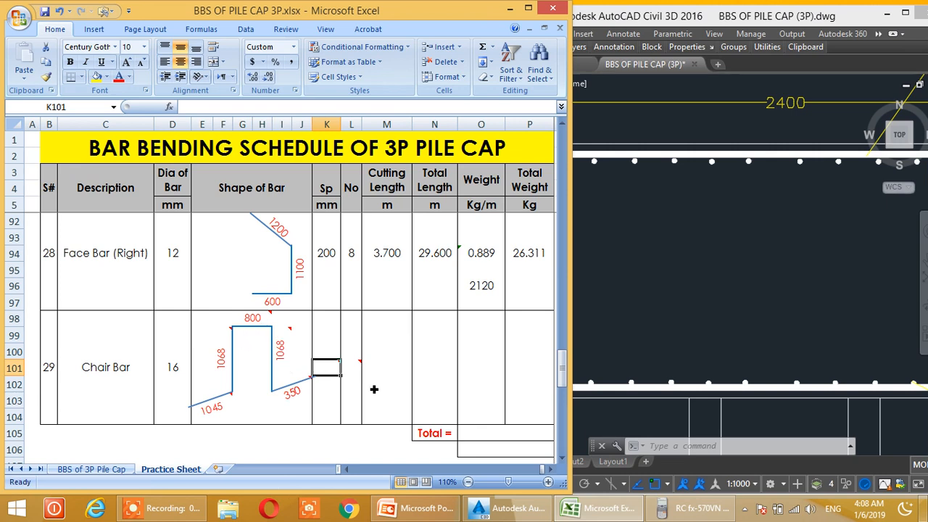
pyautogui.moveTo(326, 375)
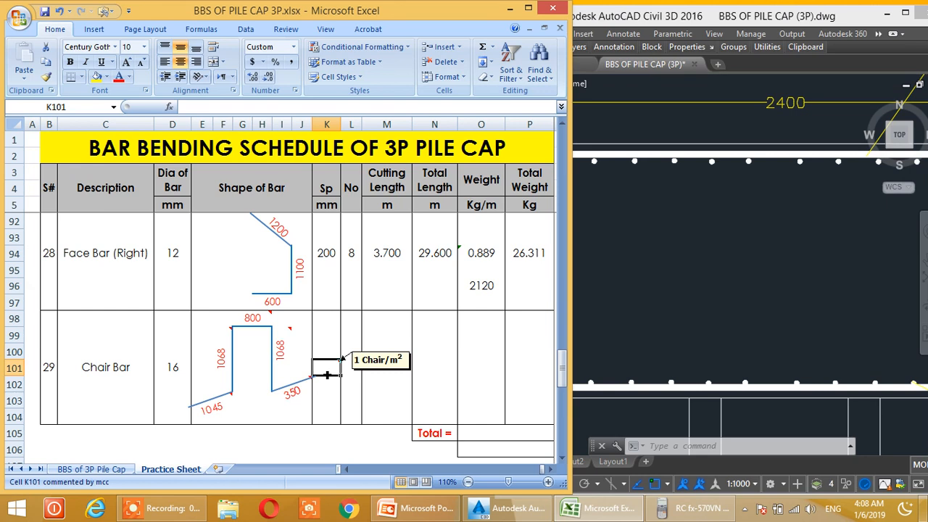
pyautogui.write('1/m2')
pyautogui.press('Return')
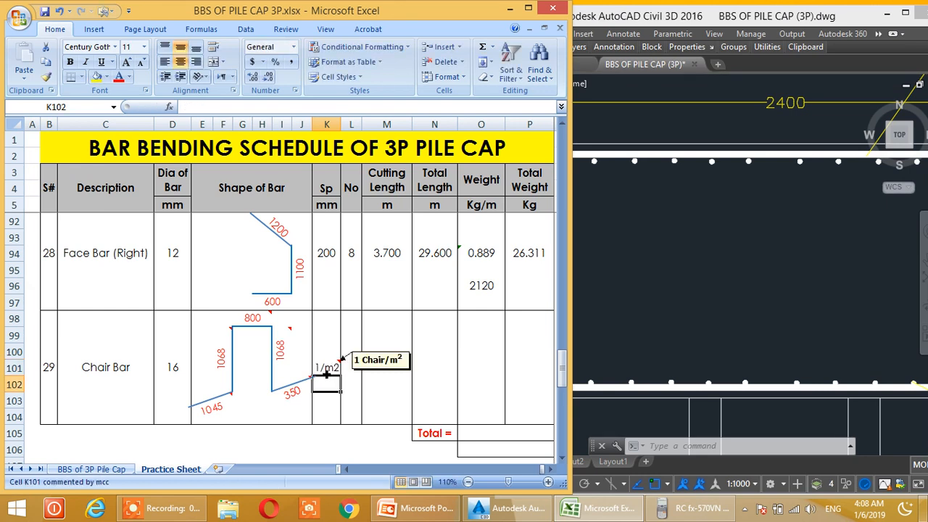
# Format the 2 in the Chair Bar's 1/m2 spacing entry as superscript
pyautogui.click(406, 403)
pyautogui.click(333, 368)
pyautogui.moveTo(218, 109); pyautogui.dragTo(202, 109)
pyautogui.rightClick(203, 111)
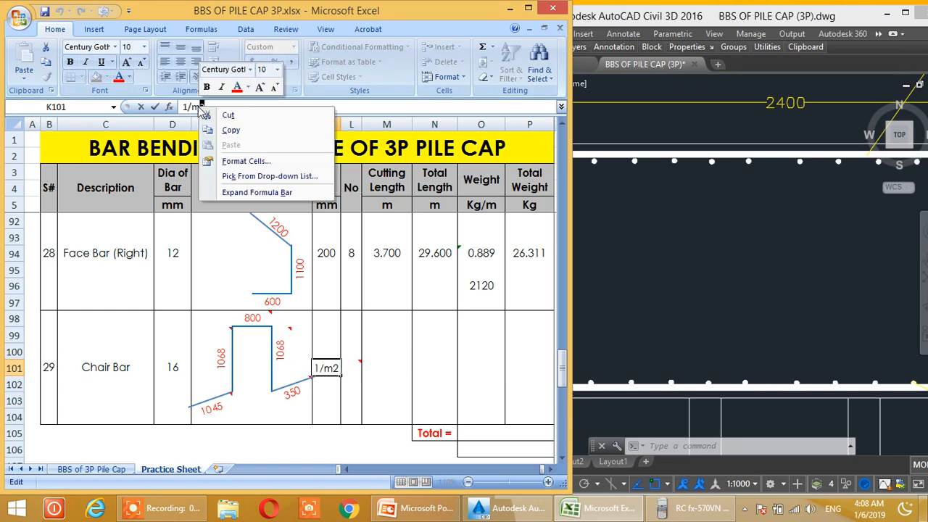
pyautogui.click(239, 161)
pyautogui.click(93, 186)
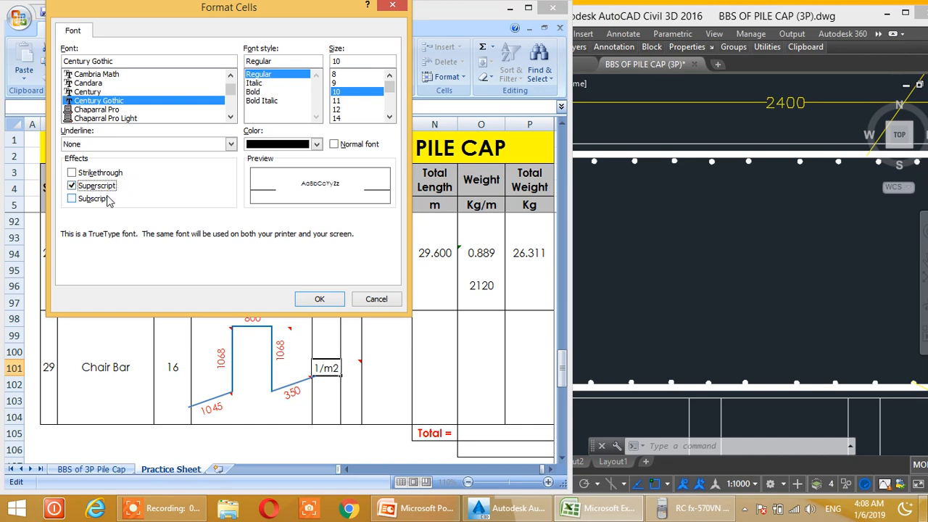
pyautogui.click(319, 298)
pyautogui.click(423, 383)
# View the pile cap plan in AutoCAD and calculate its trapezoidal area in the calculator emulator as (900+2400)/2*1000
pyautogui.click(353, 371)
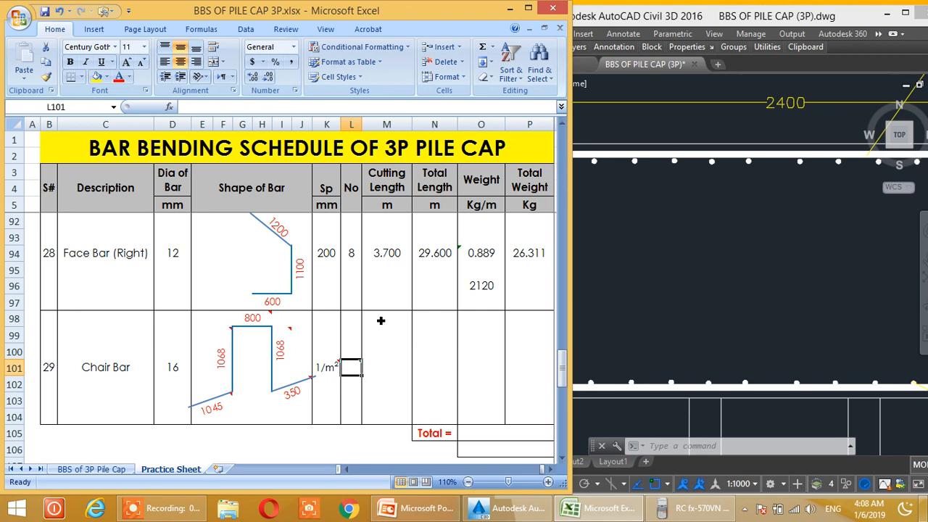
pyautogui.click(655, 263)
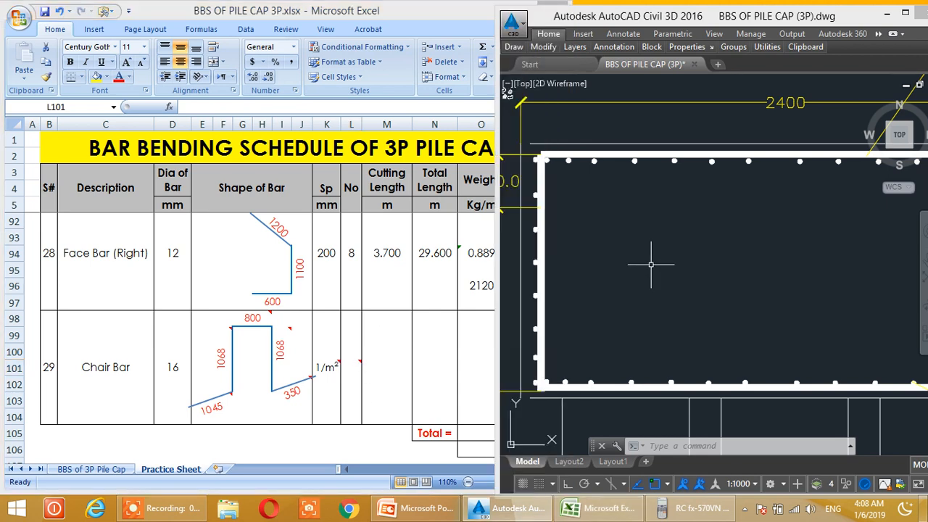
pyautogui.scroll(-5, 686, 245)
pyautogui.scroll(4, 690, 250)
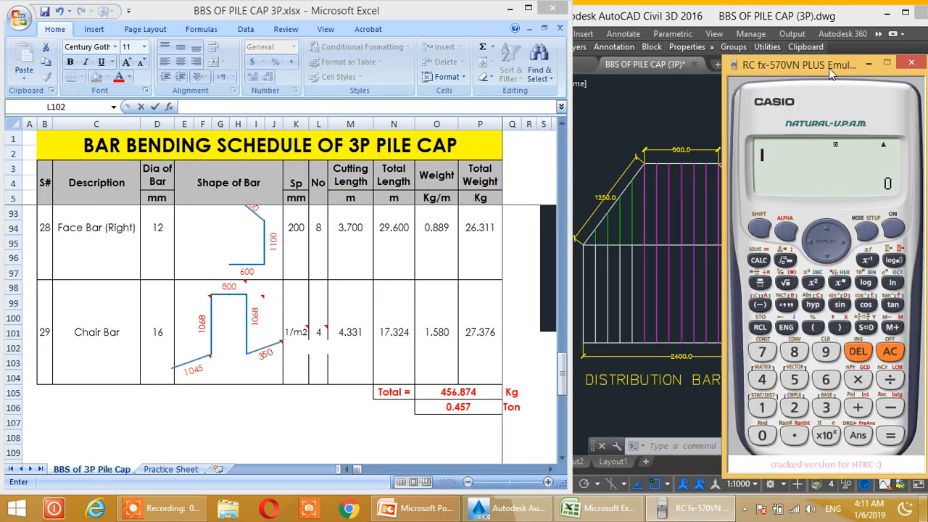
pyautogui.moveTo(831, 70)
pyautogui.mouseDown()
pyautogui.moveTo(615, 69)
pyautogui.moveTo(426, 47)
pyautogui.moveTo(462, 61)
pyautogui.mouseUp()
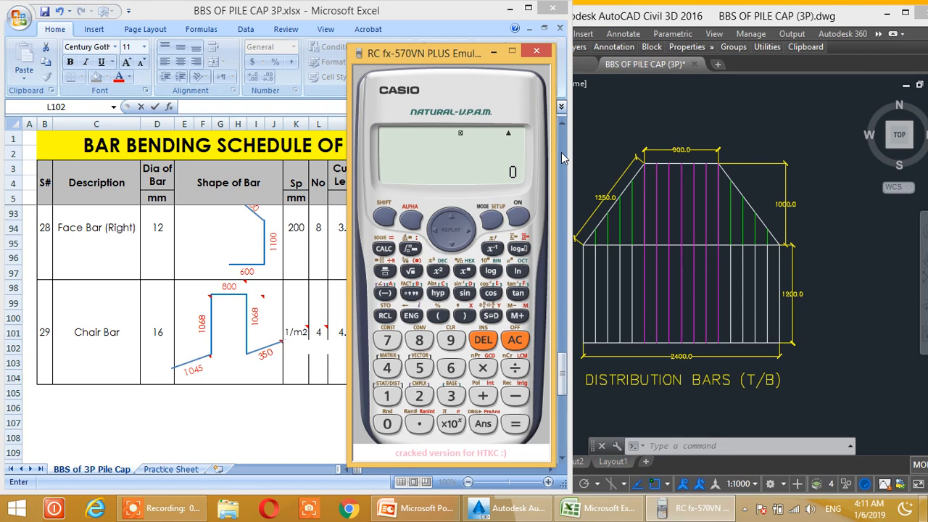
pyautogui.write('900+2400')
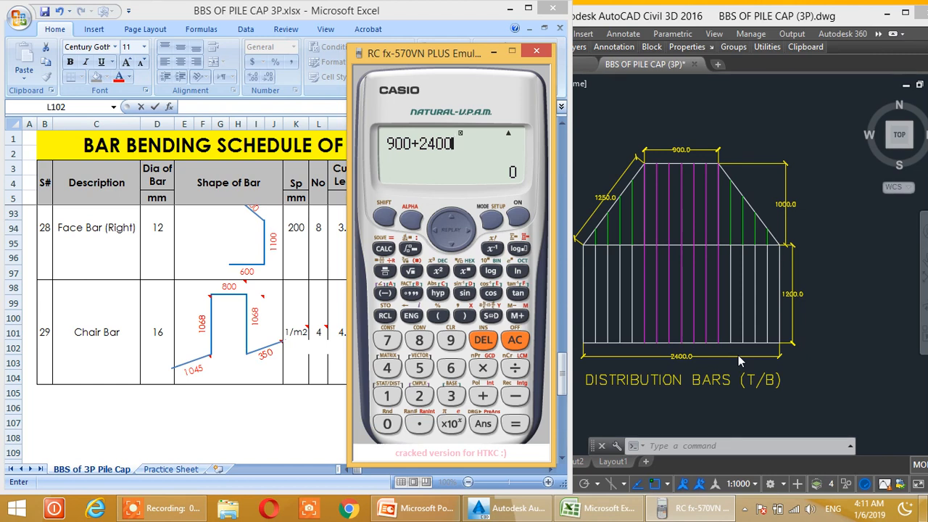
pyautogui.press('Return')
pyautogui.write('/2')
pyautogui.press('Return')
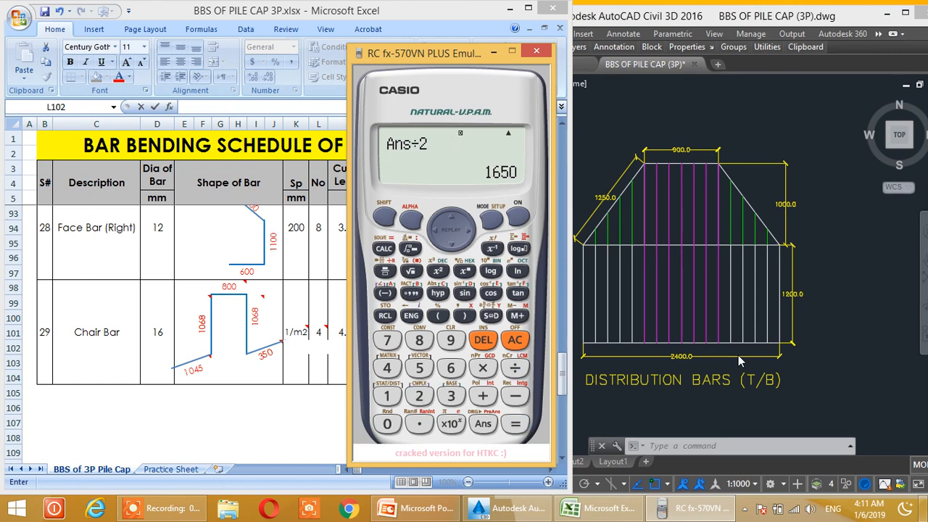
pyautogui.write('*')
pyautogui.write('1000')
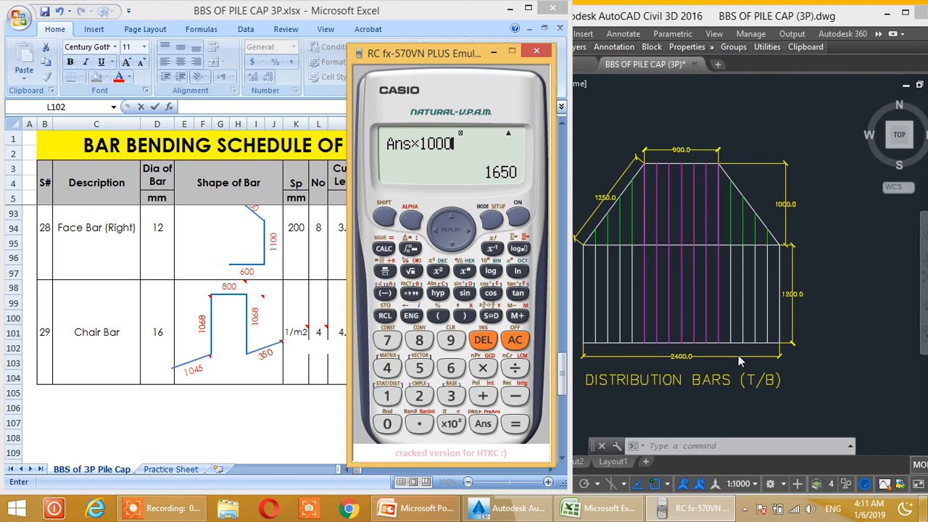
pyautogui.press('Return')
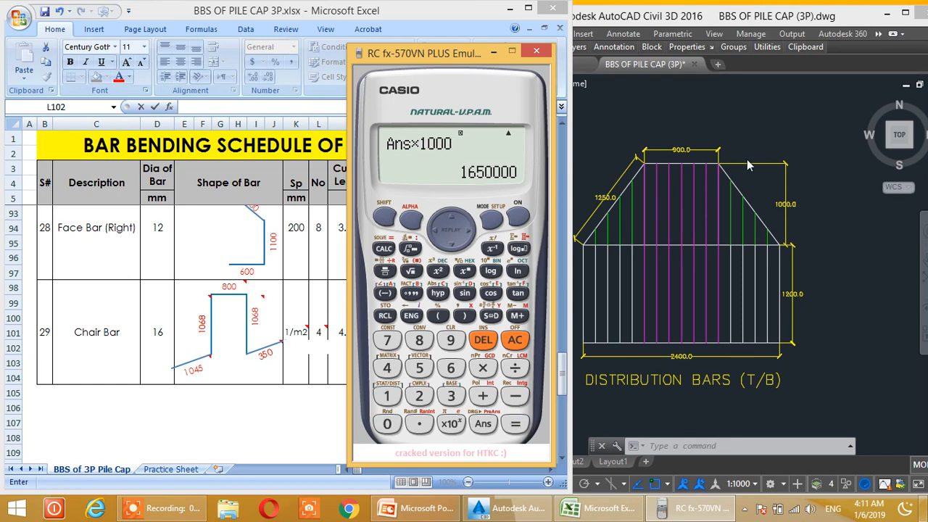
# Add the rectangular area 2400*1200 to the calculated result and divide by 1000000 to get square metres
pyautogui.write('+')
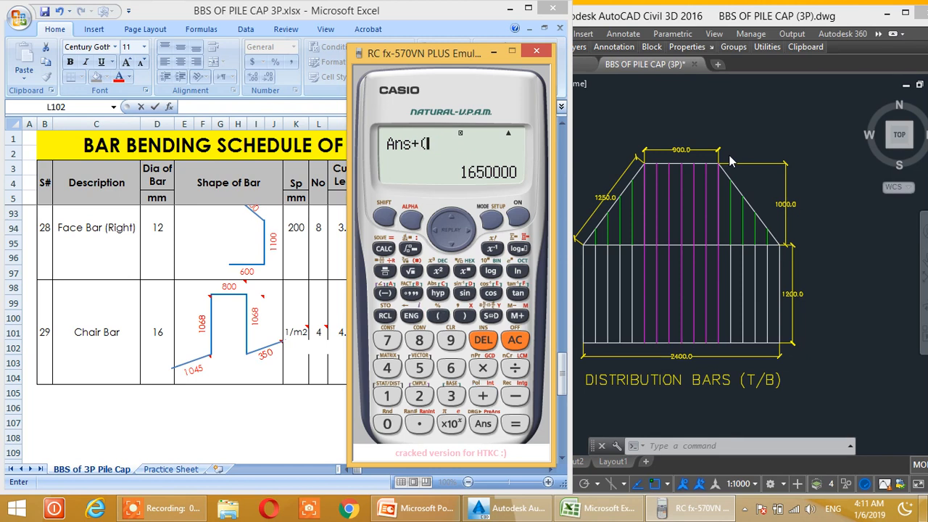
pyautogui.write('(240')
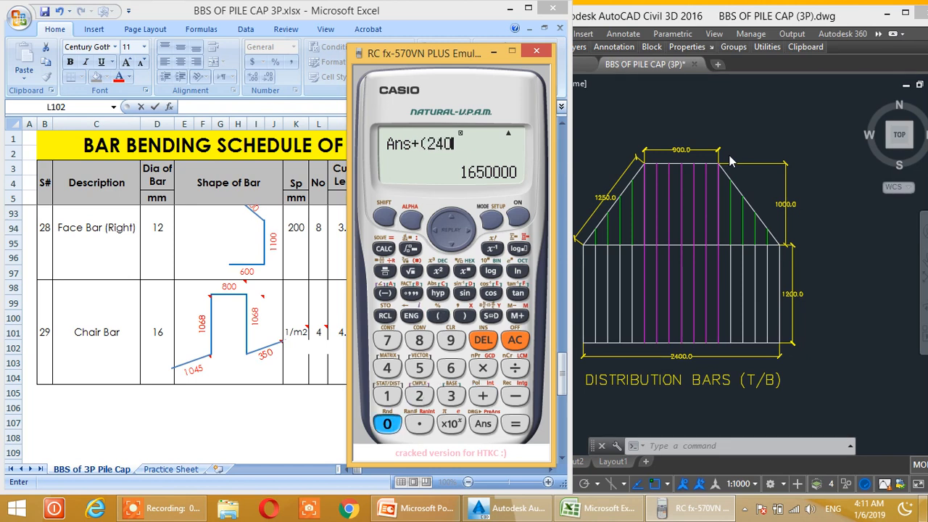
pyautogui.write('0*1200')
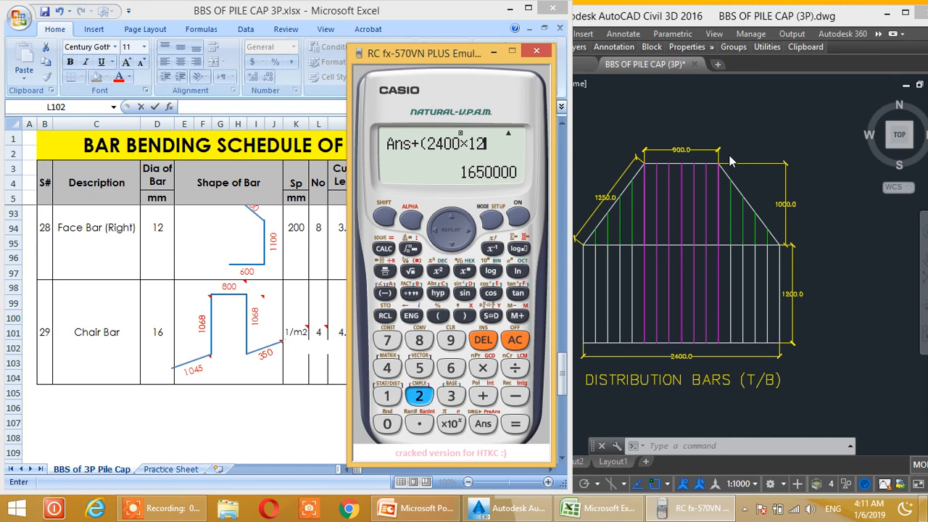
pyautogui.write(')')
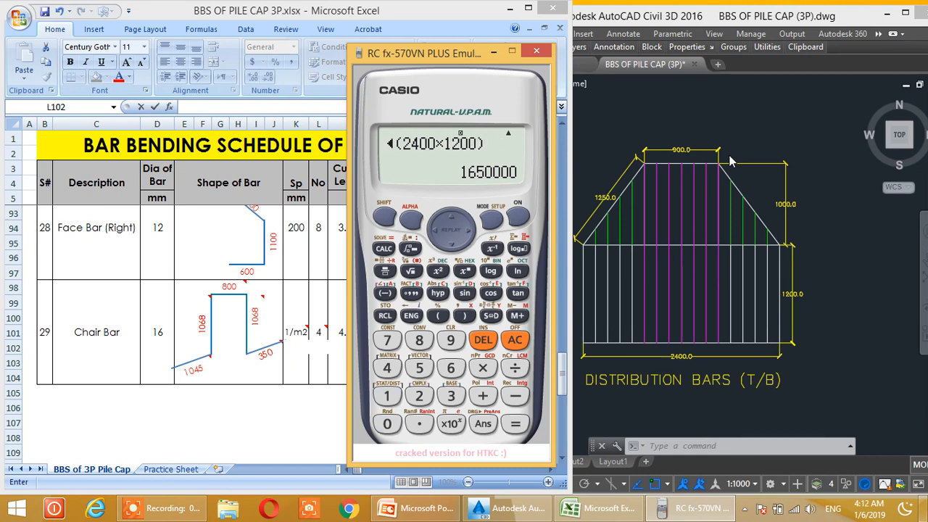
pyautogui.press('Return')
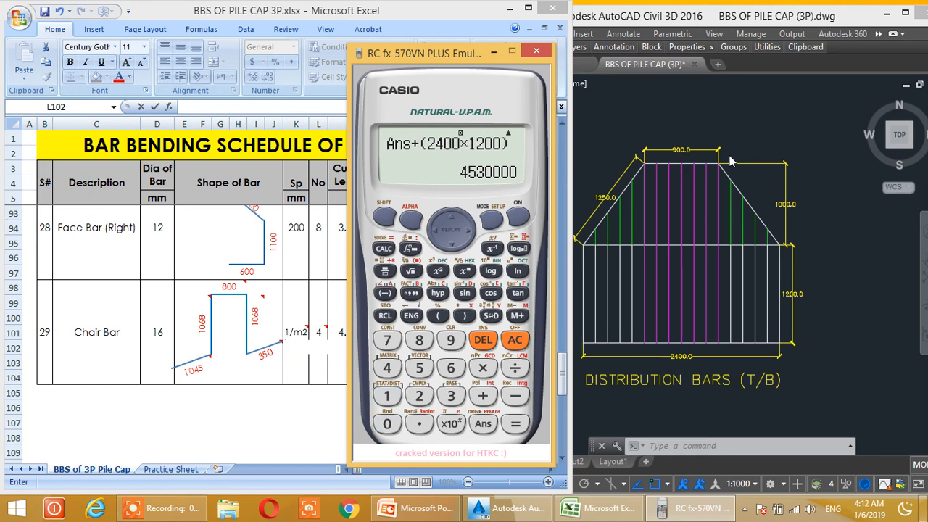
pyautogui.write('/10')
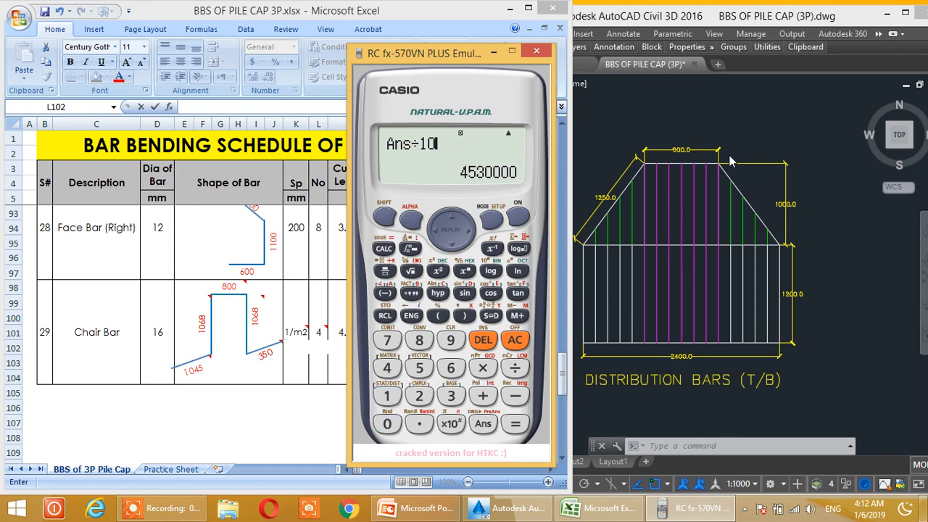
pyautogui.write('0000')
pyautogui.press('Return')
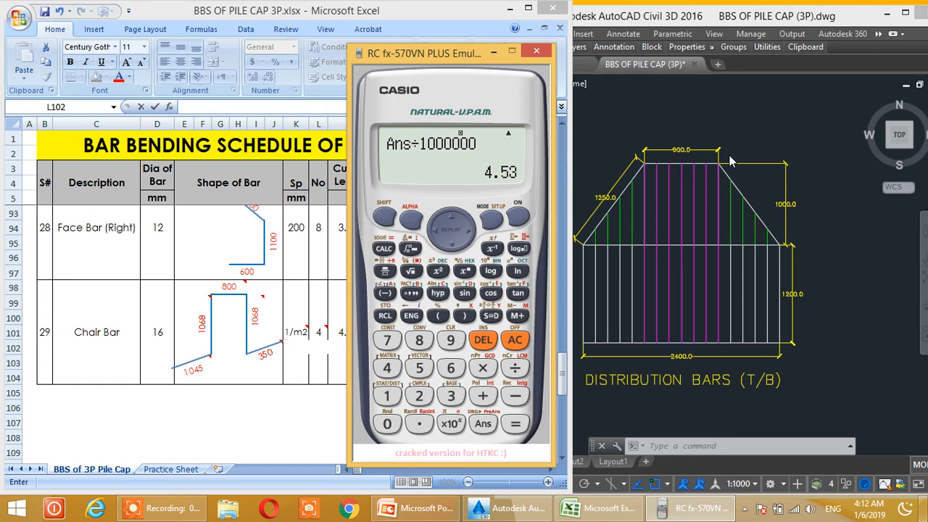
# Return to the Practice Sheet in Excel and enter 4 as the number of Chair Bars
pyautogui.click(493, 52)
pyautogui.click(393, 350)
pyautogui.click(171, 469)
pyautogui.click(332, 433)
pyautogui.click(355, 368)
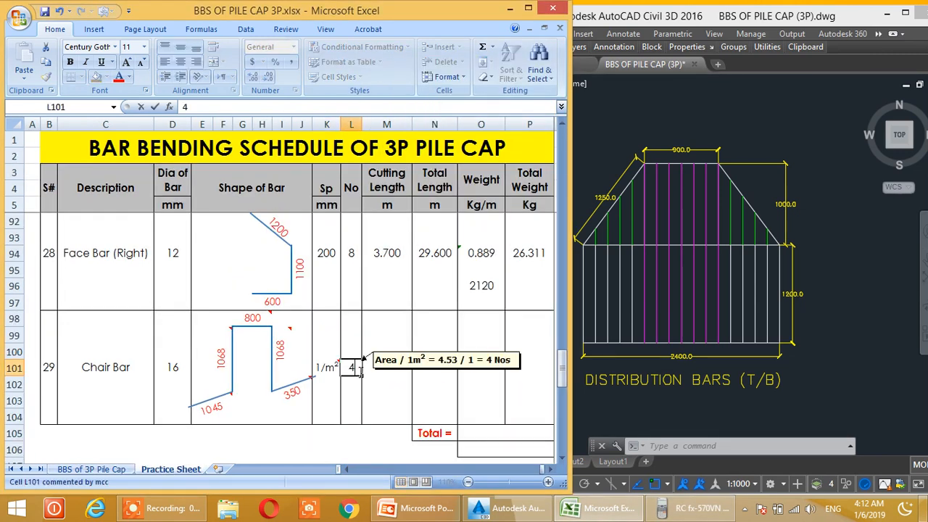
pyautogui.write('4')
# Build the Chair Bar's cutting length formula in M101 as the sum of its five segments, =I102+I99+G98+F99+E103
pyautogui.click(397, 375)
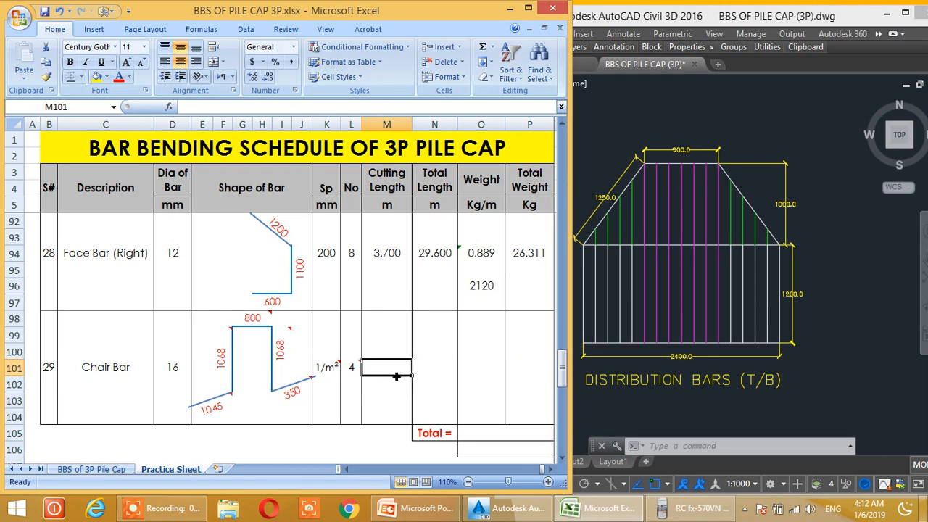
pyautogui.write('=')
pyautogui.click(311, 397)
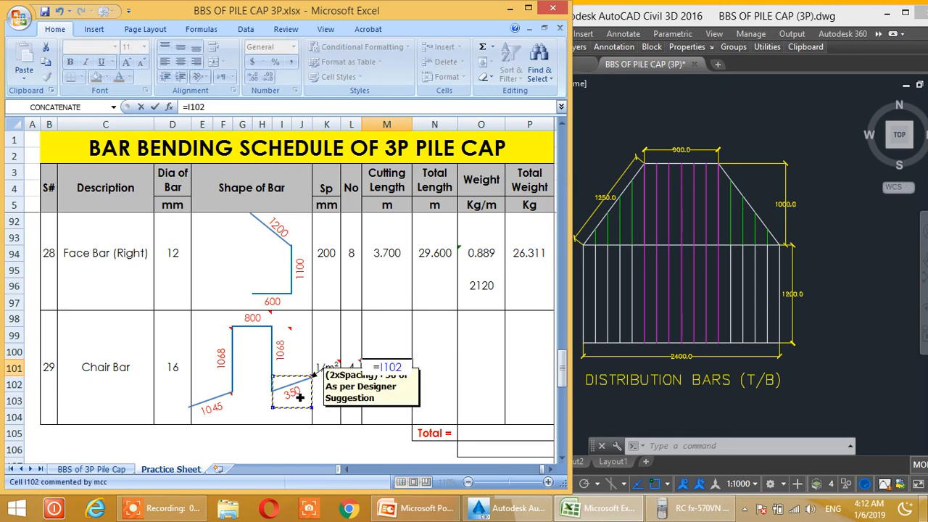
pyautogui.write('+')
pyautogui.click(281, 344)
pyautogui.write('+')
pyautogui.click(259, 316)
pyautogui.write('+')
pyautogui.click(224, 359)
pyautogui.write('+')
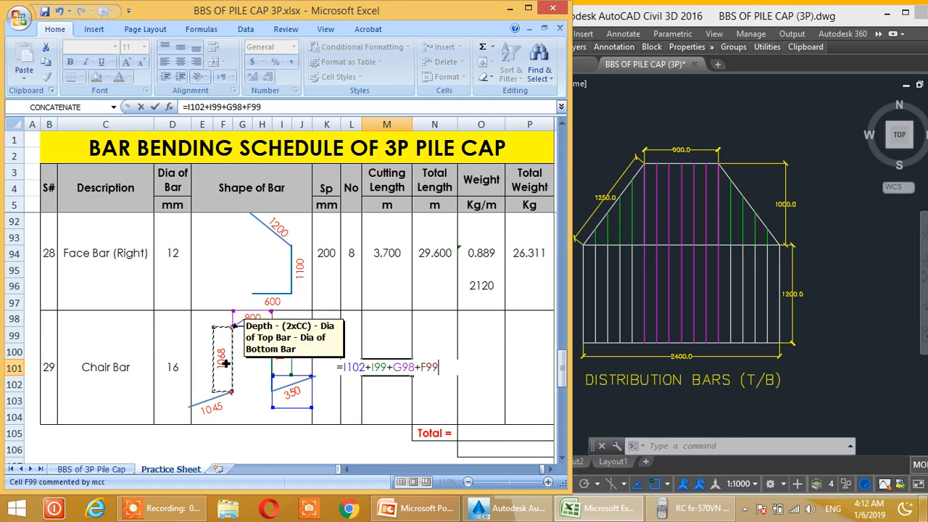
pyautogui.click(221, 411)
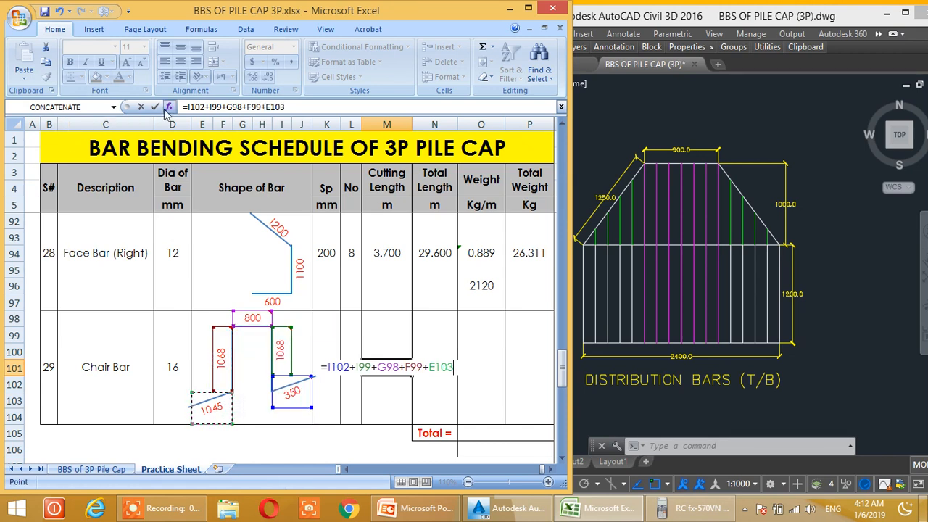
# Enclose the Chair Bar's segment sum in parentheses and divide it by 1000 to convert the cutting length to metres
pyautogui.click(189, 108)
pyautogui.write('(')
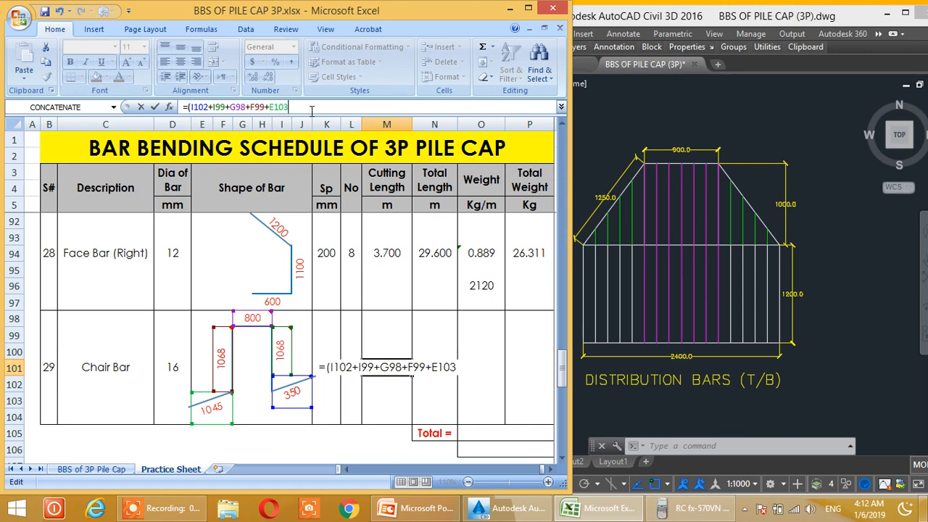
pyautogui.write(')/1000')
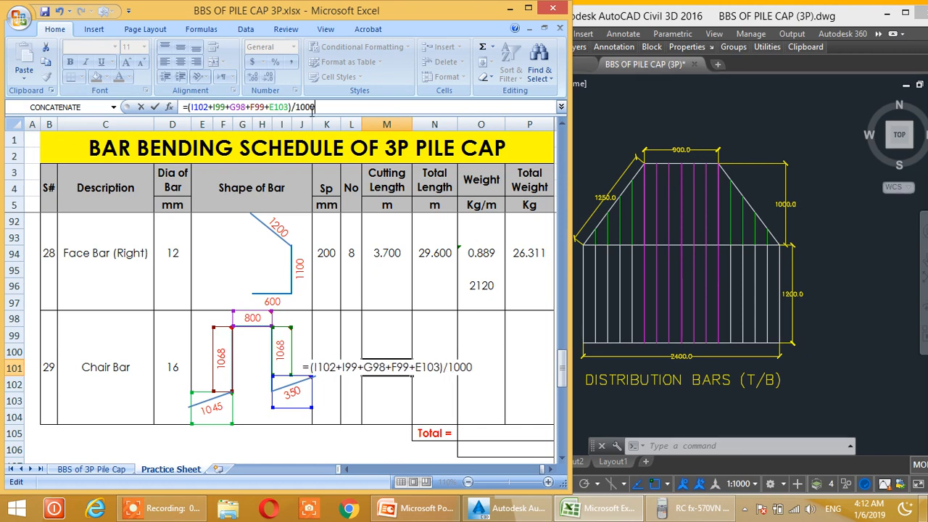
pyautogui.press('Return')
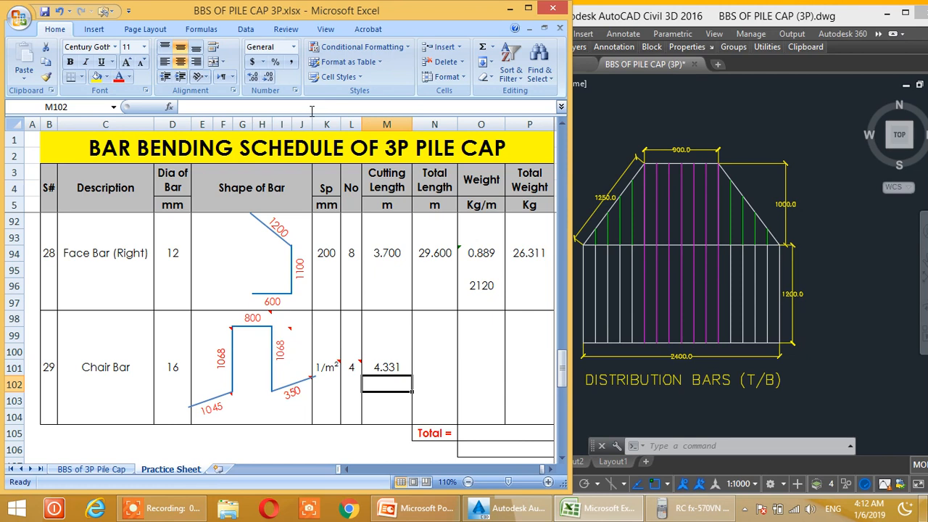
# Delete the stray 2120 value below the right Face Bar's unit weight
pyautogui.click(431, 368)
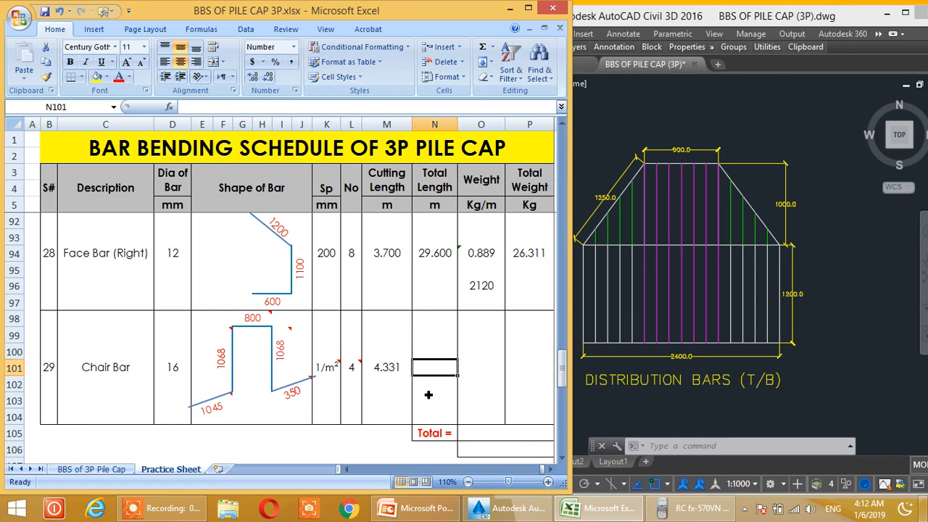
pyautogui.click(513, 289)
pyautogui.click(494, 290)
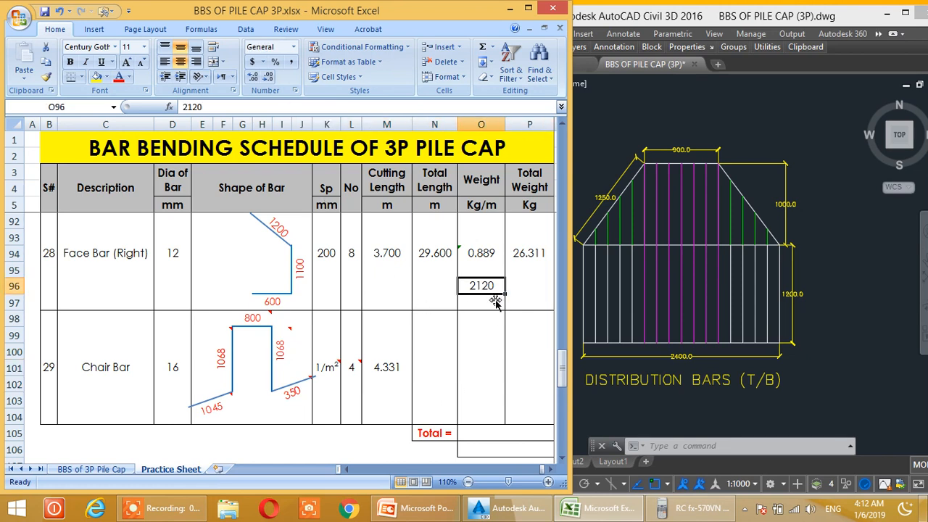
pyautogui.press('Delete')
pyautogui.click(476, 343)
# Copy the right Face Bar's total length, weight and total weight formulas into the Chair Bar row
pyautogui.moveTo(434, 255); pyautogui.dragTo(528, 262)
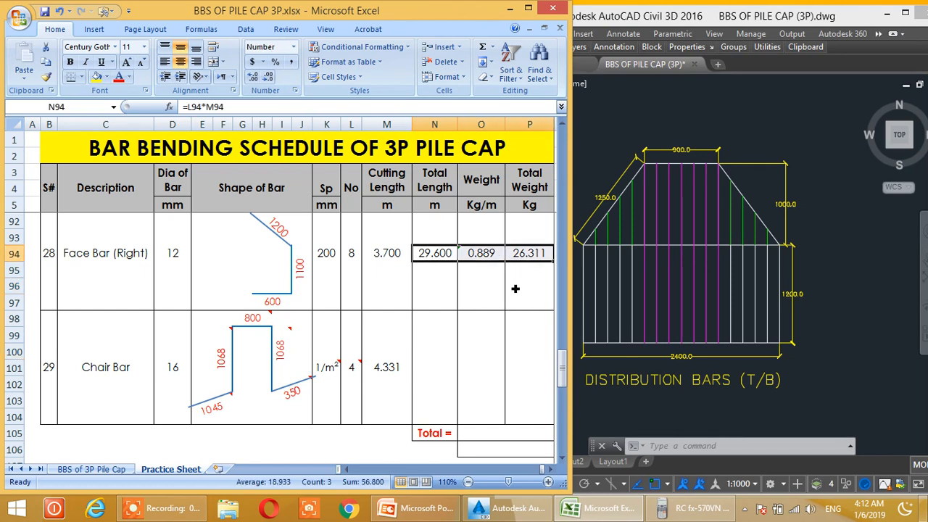
pyautogui.hotkey('ctrl', 'c')
pyautogui.click(431, 371)
pyautogui.hotkey('ctrl', 'v')
pyautogui.press('Escape')
# Sum the Total Weight column of the schedule in the Kg total cell O105 with a SUM formula
pyautogui.click(475, 392)
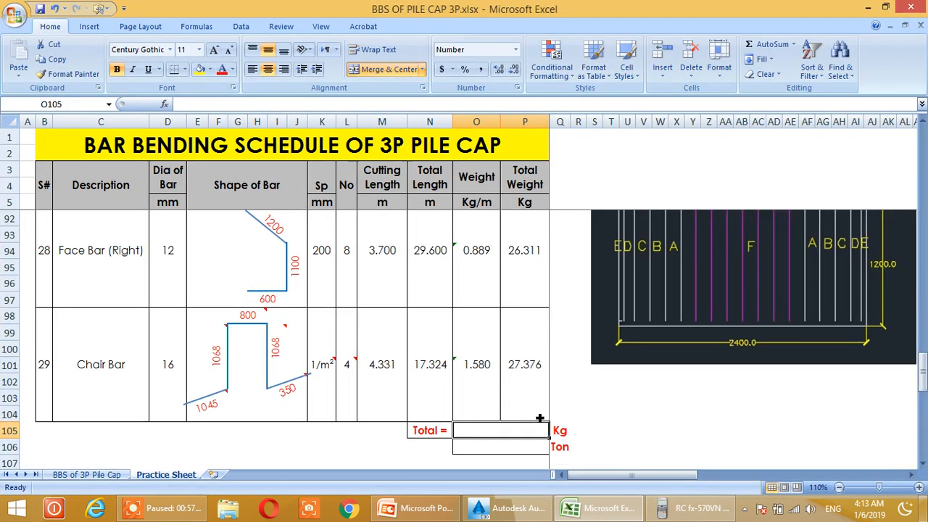
pyautogui.click(770, 43)
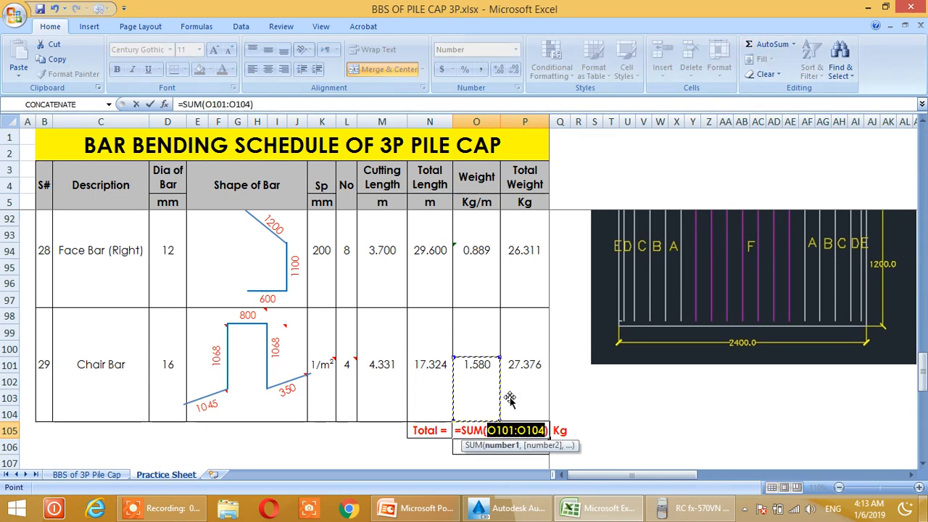
pyautogui.moveTo(524, 363); pyautogui.dragTo(524, 413)
pyautogui.moveTo(558, 367); pyautogui.dragTo(533, 207)
pyautogui.press('Return')
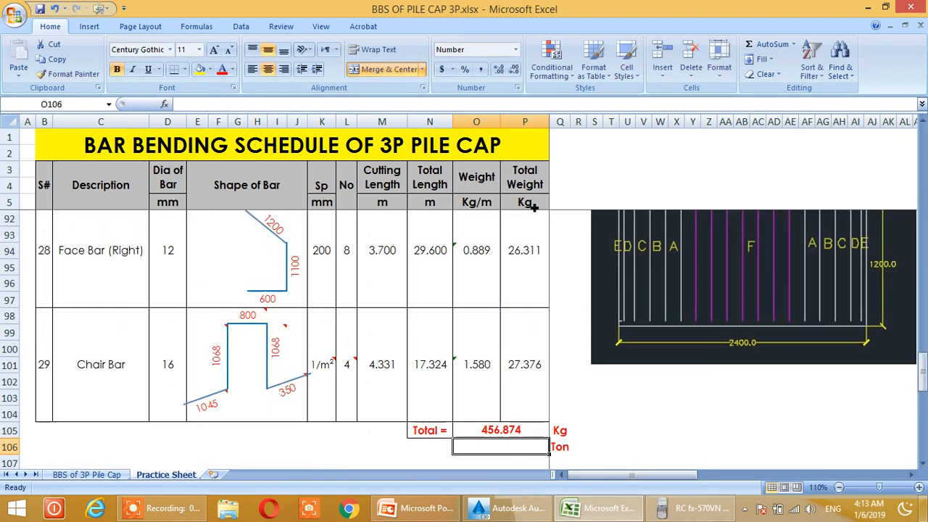
# Convert the total steel weight to tons in O106 with the formula =O105/1000
pyautogui.scroll(-1, 527, 317)
pyautogui.click(498, 429)
pyautogui.click(503, 403)
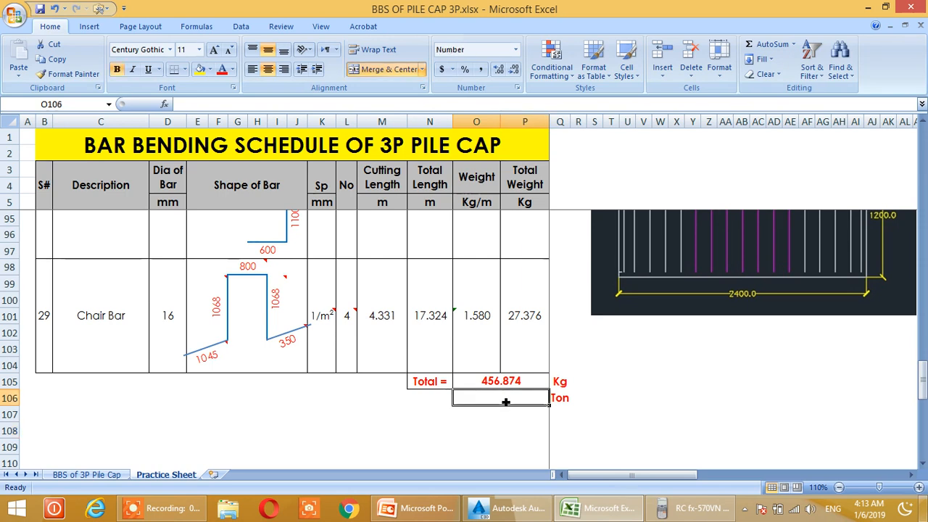
pyautogui.write('=')
pyautogui.click(514, 370)
pyautogui.click(505, 382)
pyautogui.write('/1000')
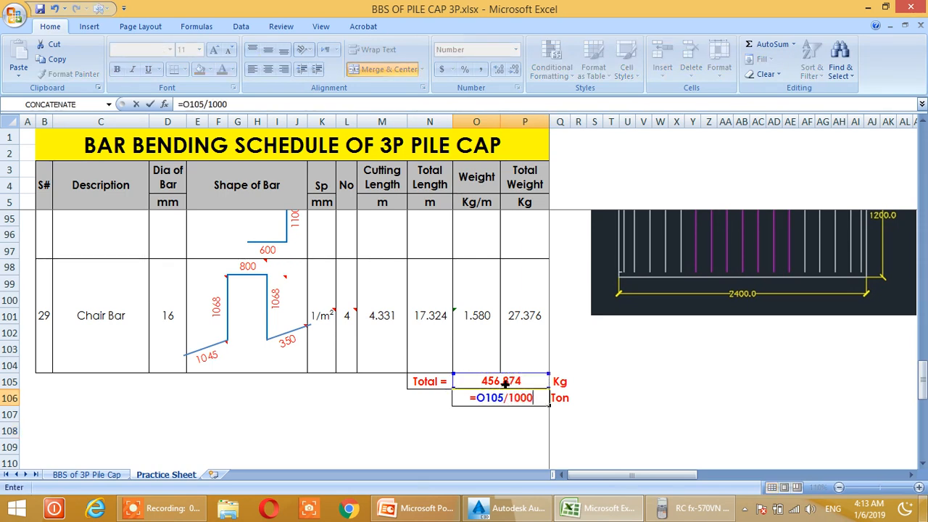
pyautogui.press('Return')
pyautogui.click(534, 447)
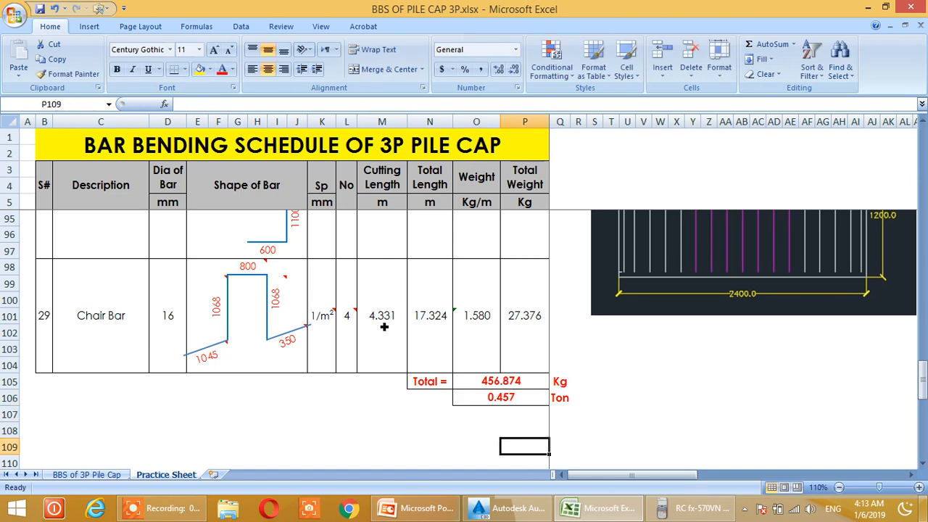
pyautogui.scroll(-1, 384, 325)
pyautogui.scroll(14, 318, 328)
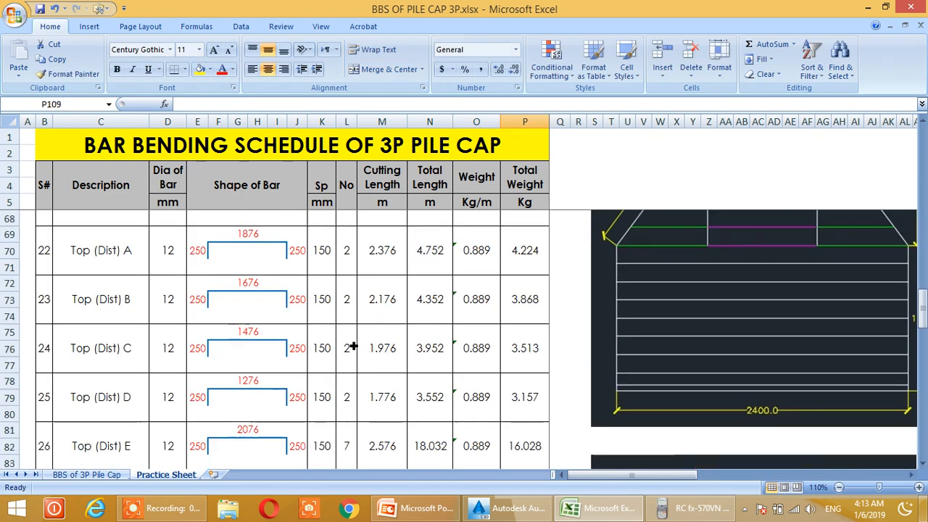
pyautogui.scroll(17, 370, 351)
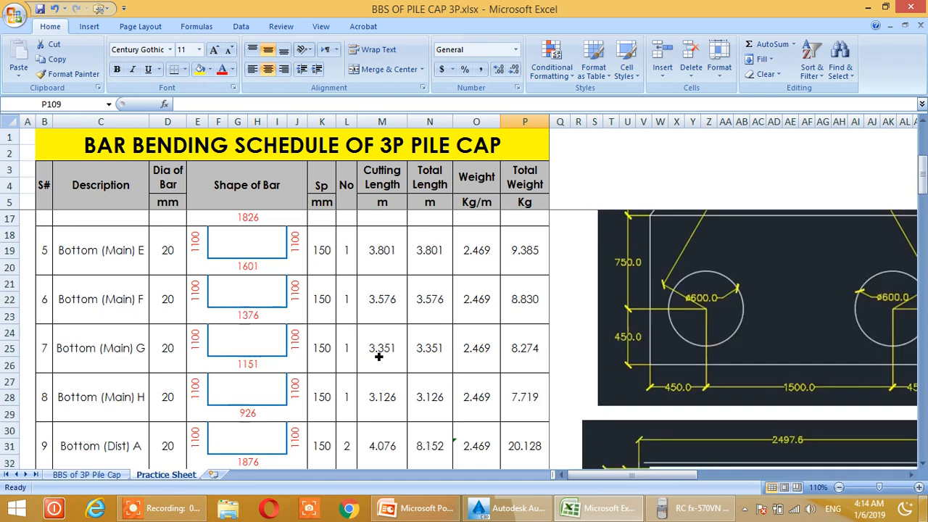